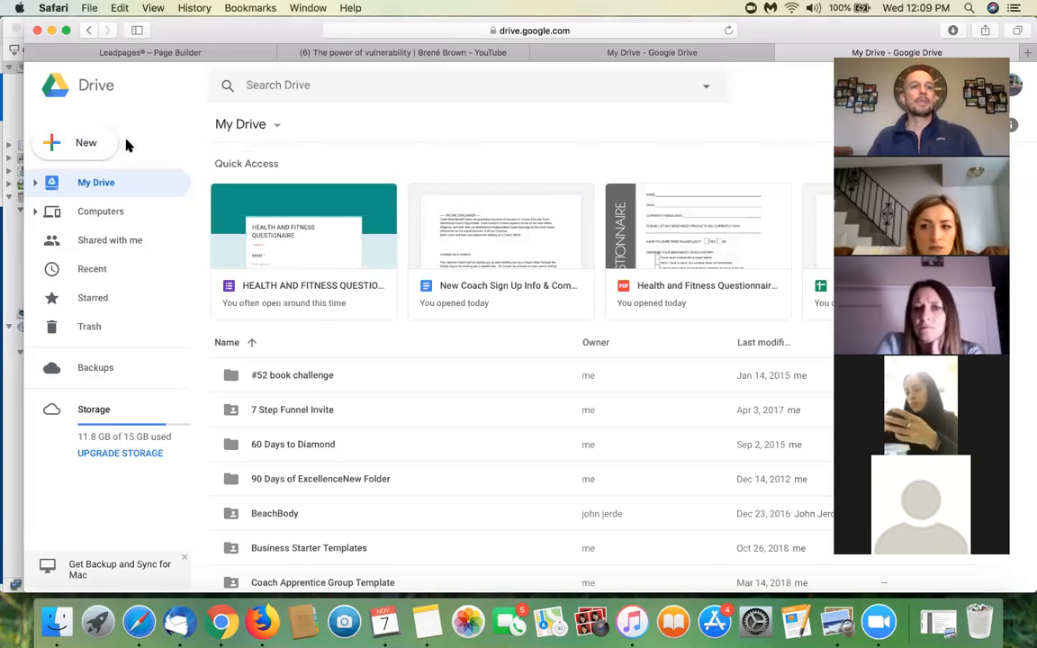
# Create a new blank Google Form from My Drive.
pyautogui.click(69, 142)
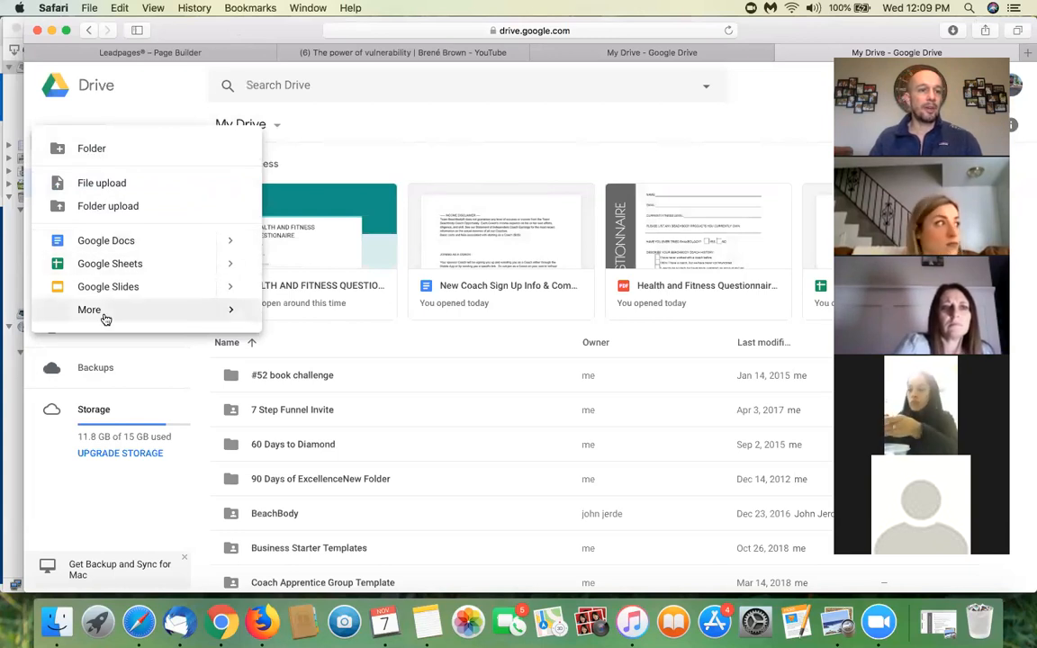
pyautogui.moveTo(89, 308)
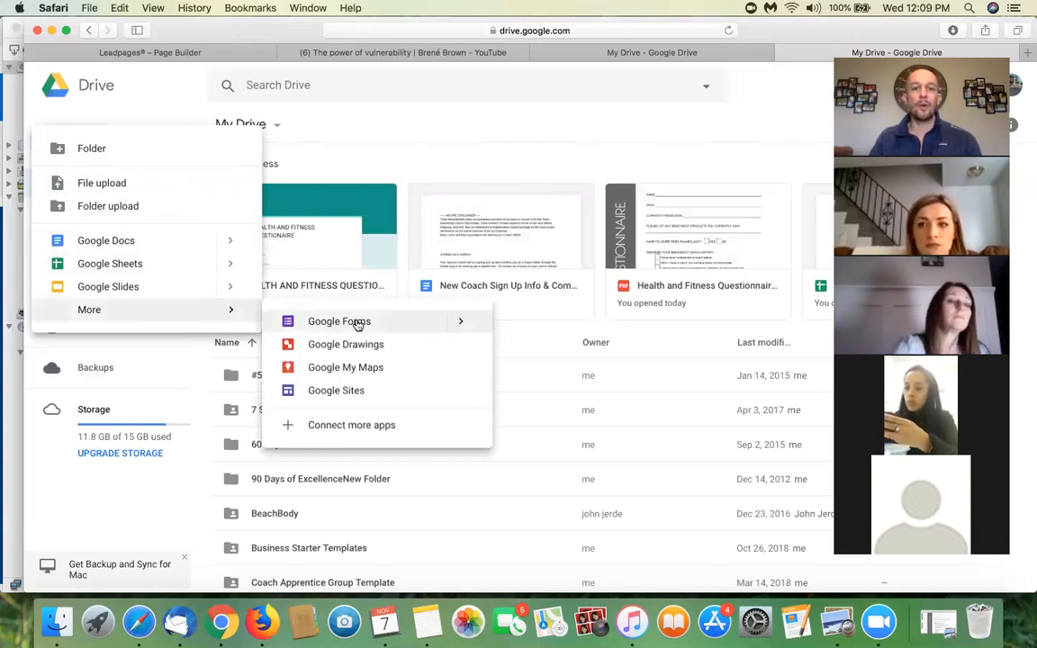
pyautogui.moveTo(477, 326)
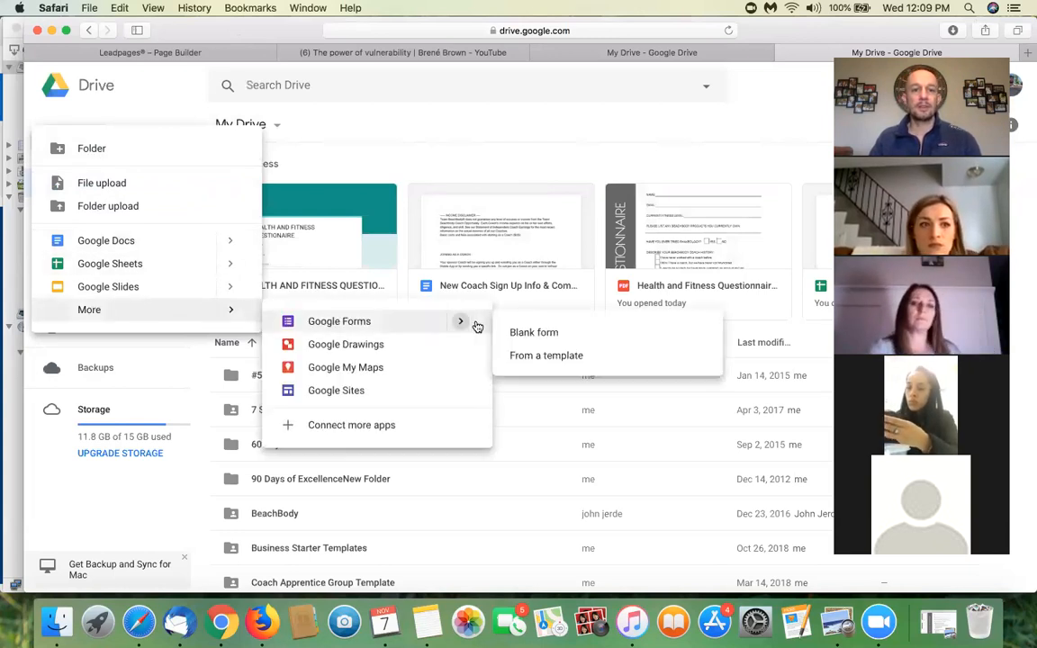
pyautogui.click(350, 327)
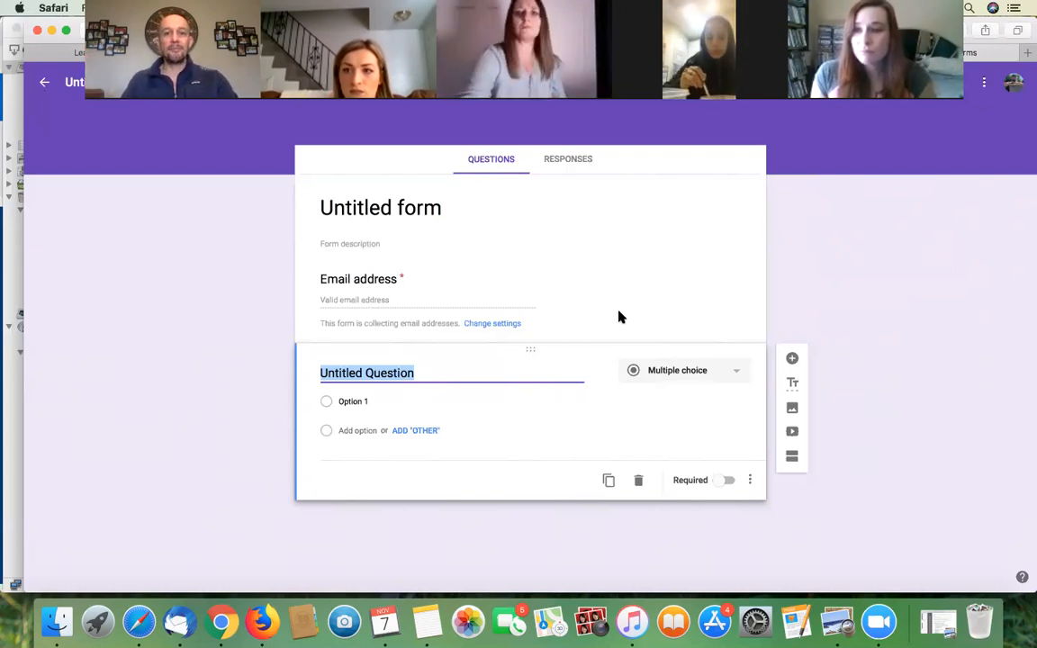
# Open the Health and Fitness Questionnaire PDF in Preview, select all text and both pages, and move its window down to uncover the form.
pyautogui.click(939, 621)
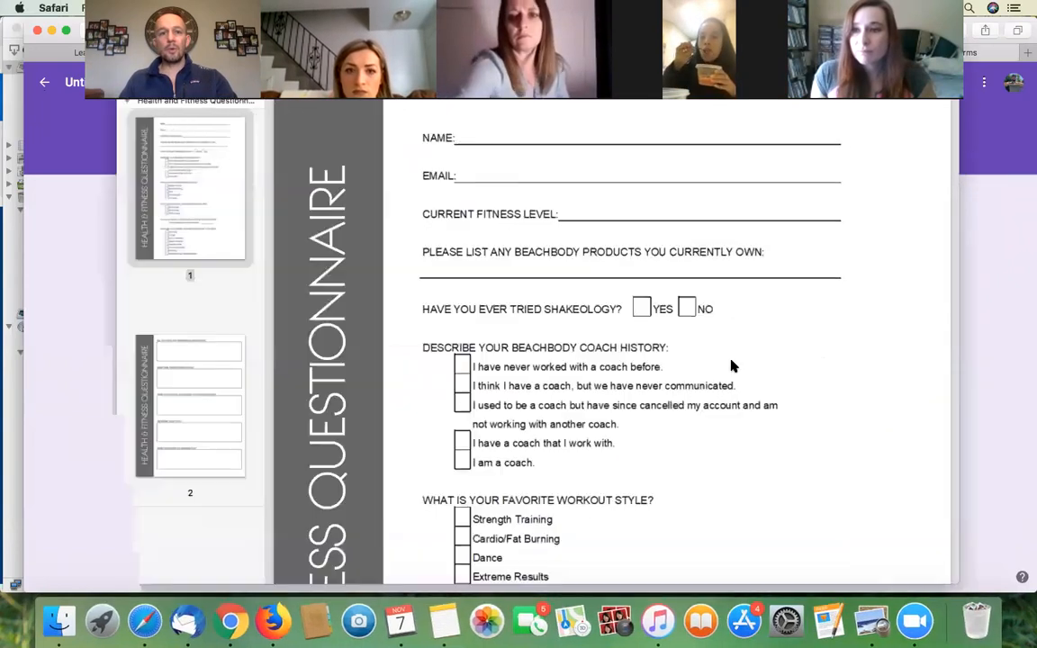
pyautogui.click(196, 277)
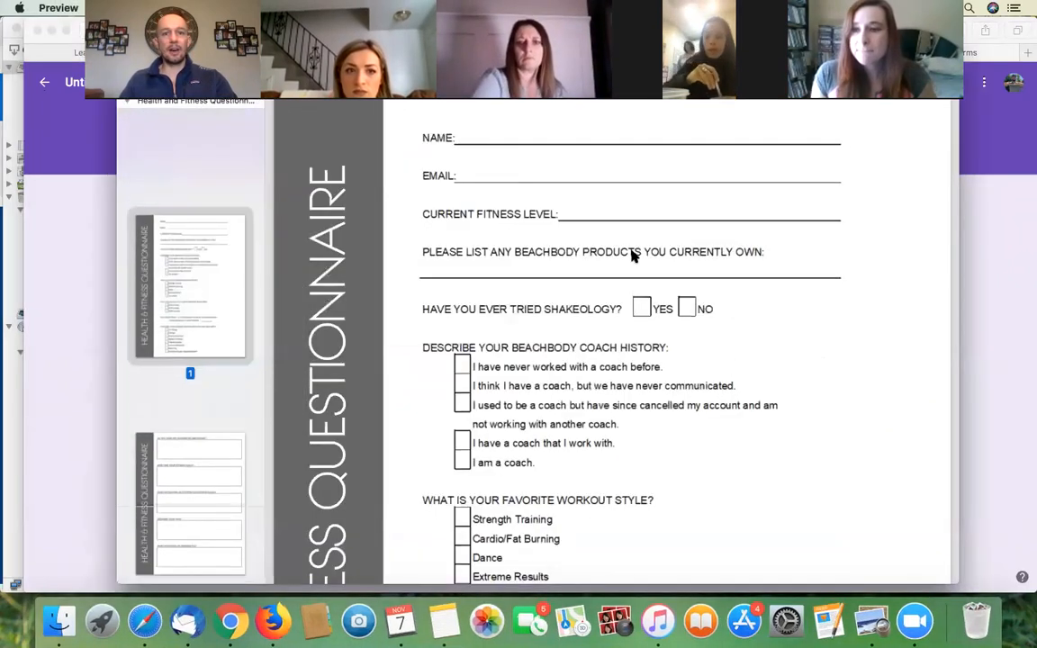
pyautogui.press('super+a')
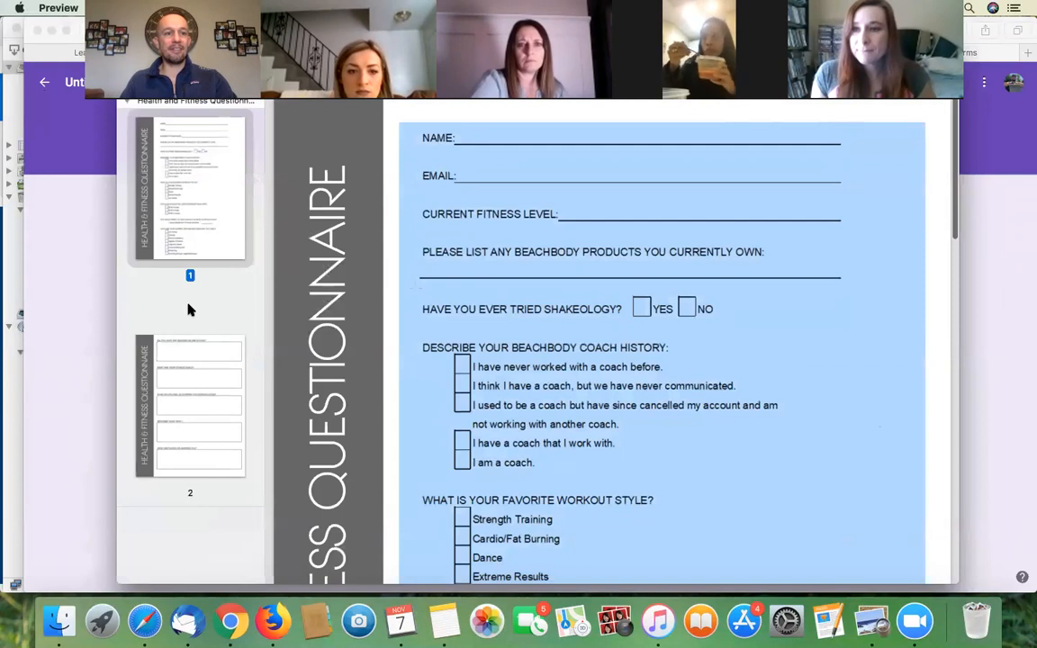
pyautogui.keyDown('super'); pyautogui.click(232, 389); pyautogui.keyUp('super')
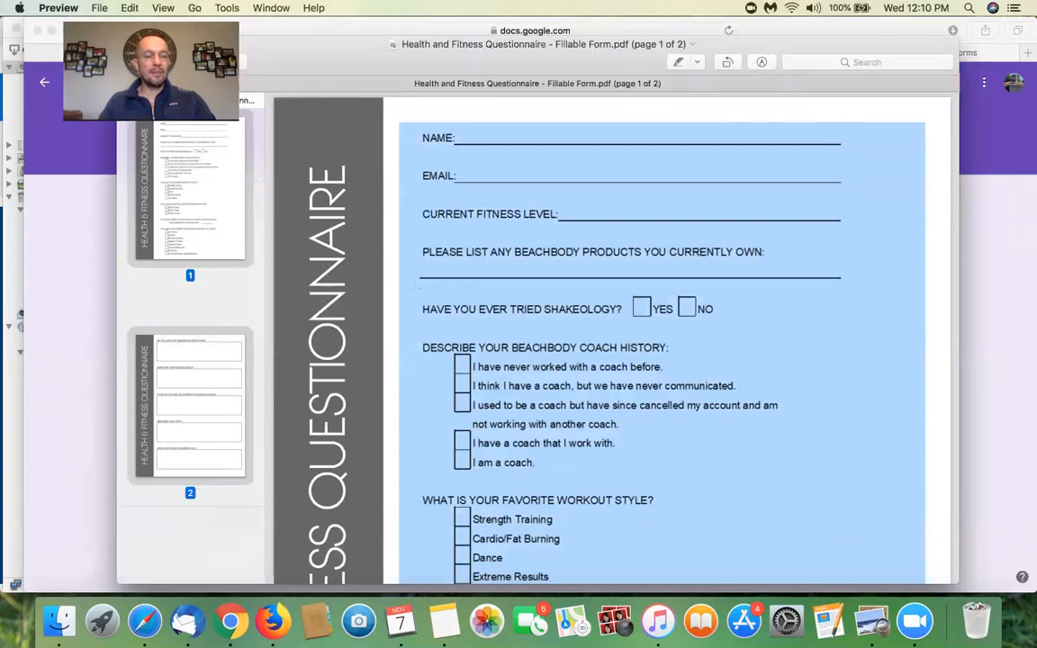
pyautogui.moveTo(358, 42); pyautogui.dragTo(466, 594)
pyautogui.scroll(1, 497, 379)
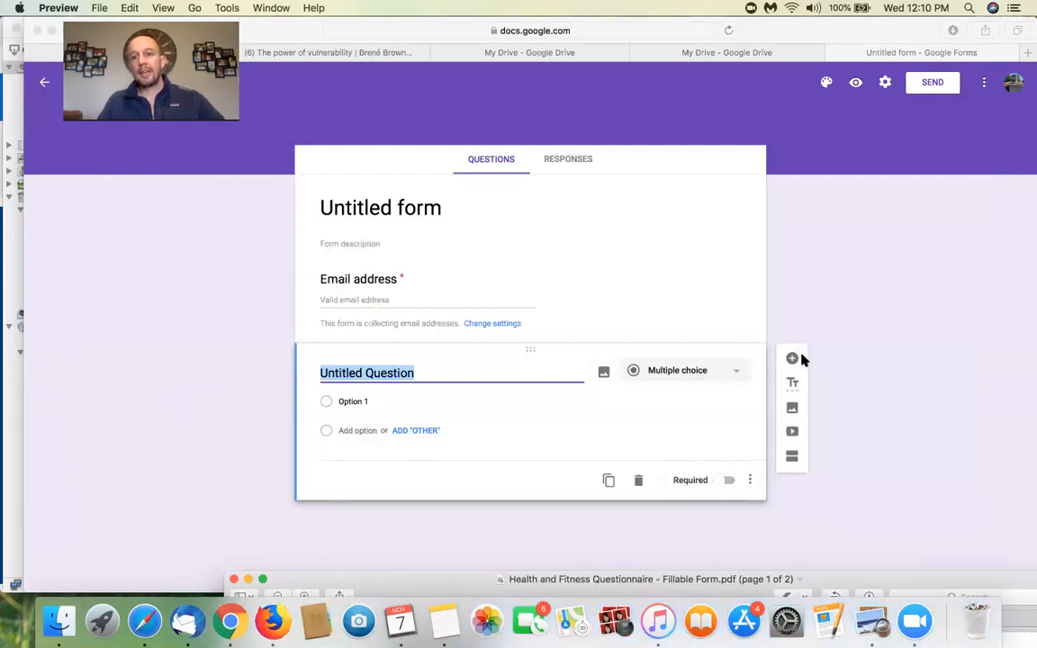
pyautogui.click(791, 411)
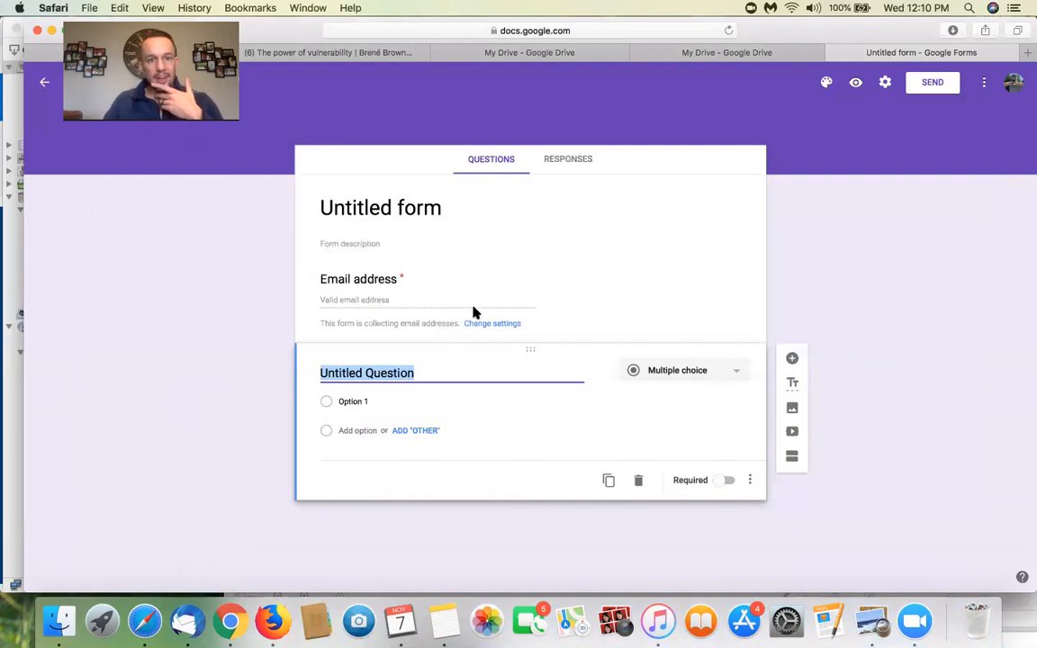
# Title the untitled form "Health And Fitness Questionaire".
pyautogui.click(421, 208)
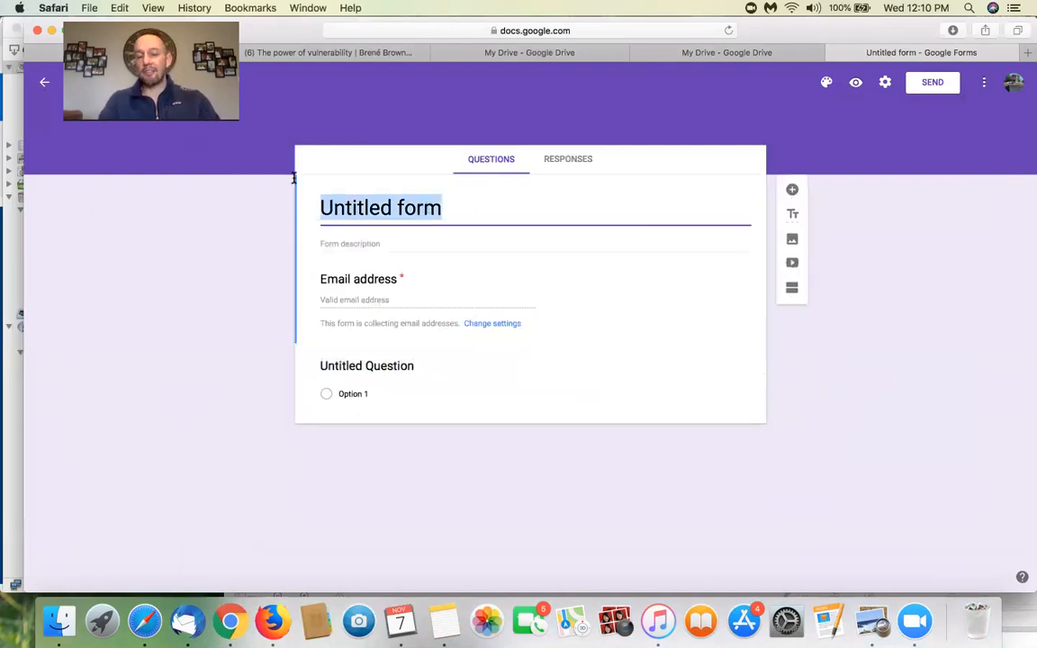
pyautogui.write('Heal')
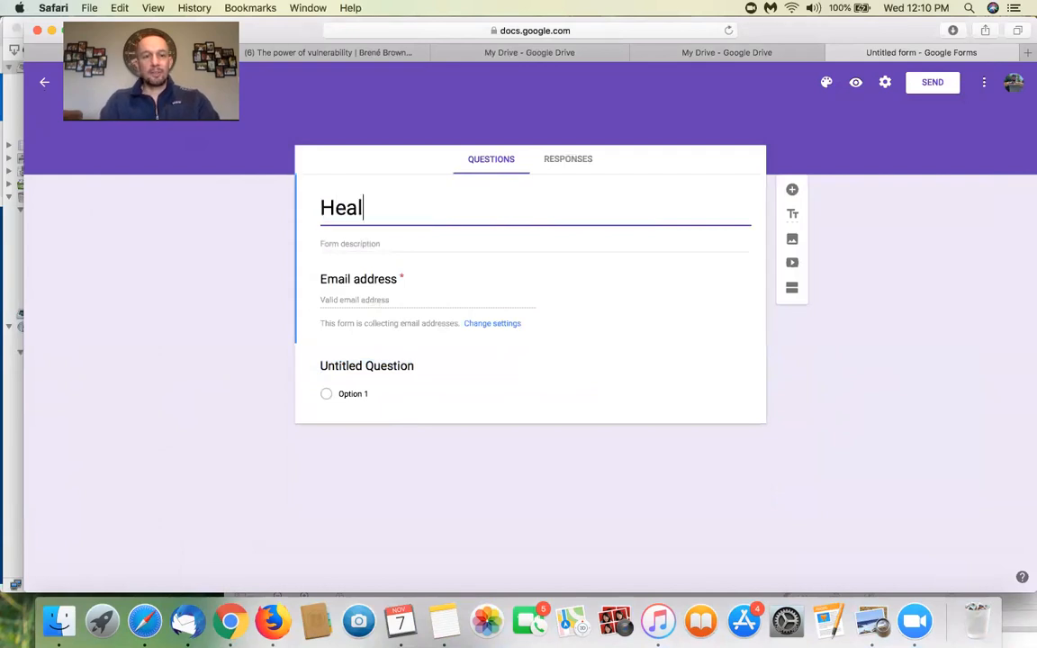
pyautogui.write('th And Fi')
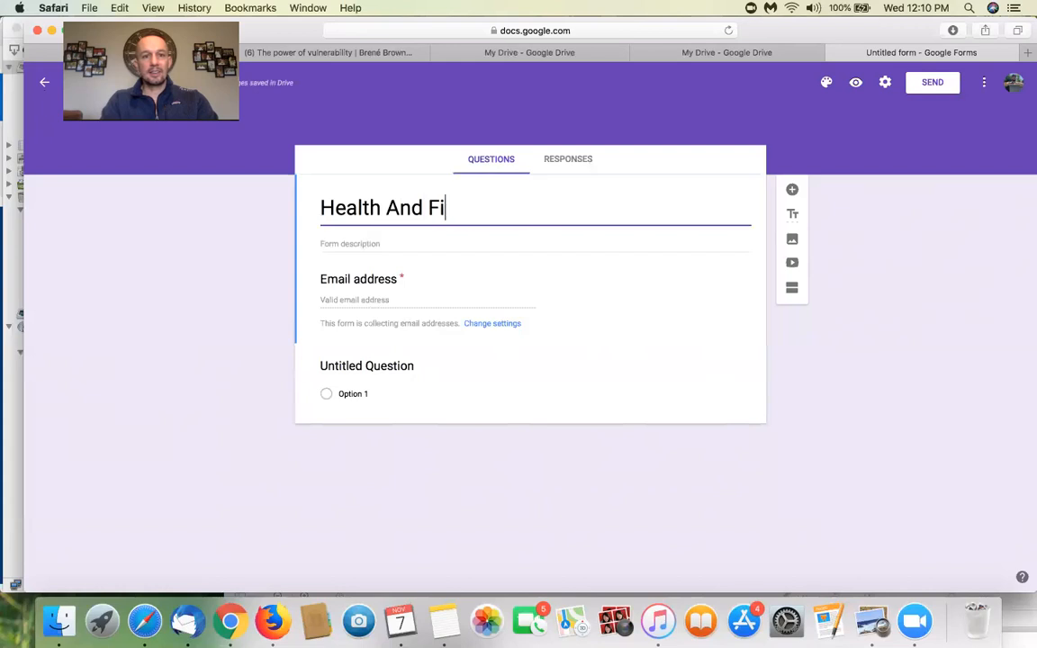
pyautogui.write('tness Q')
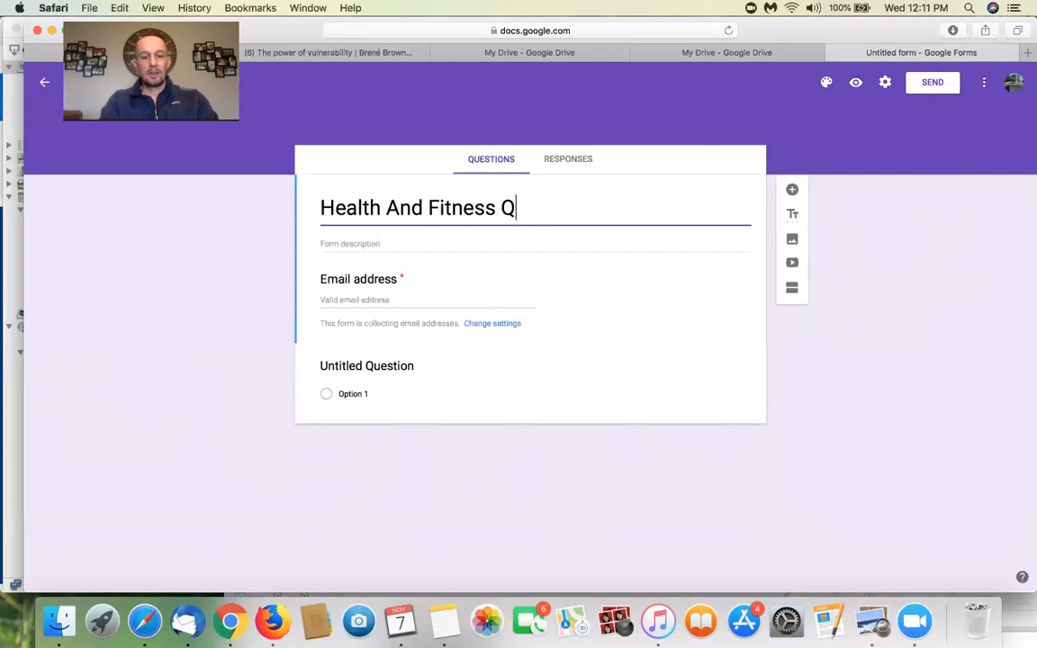
pyautogui.write('uesti')
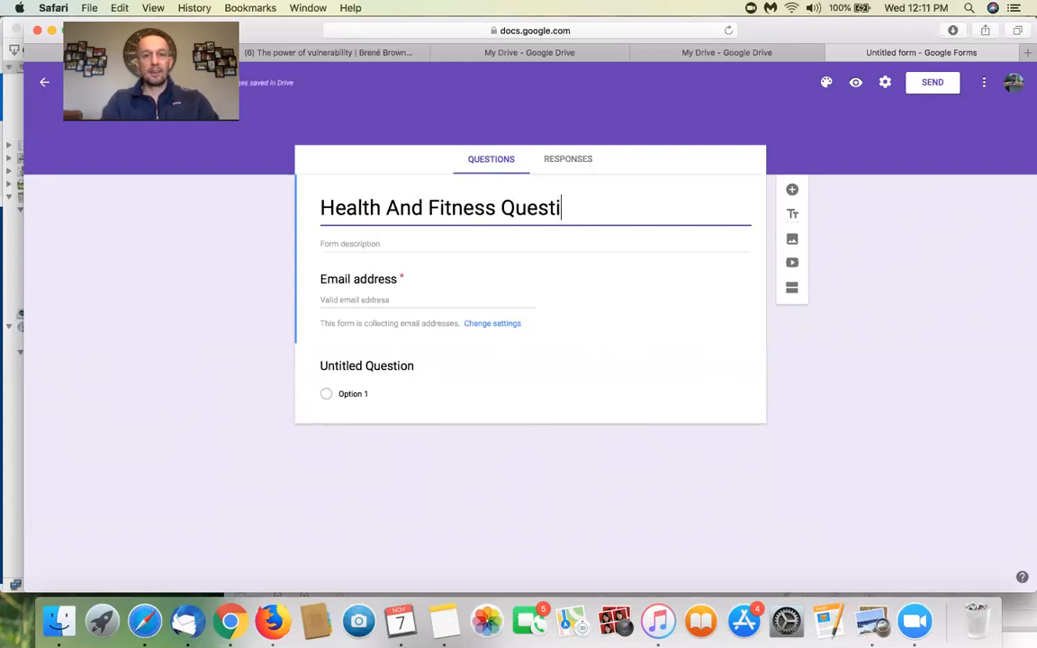
pyautogui.write('onaire')
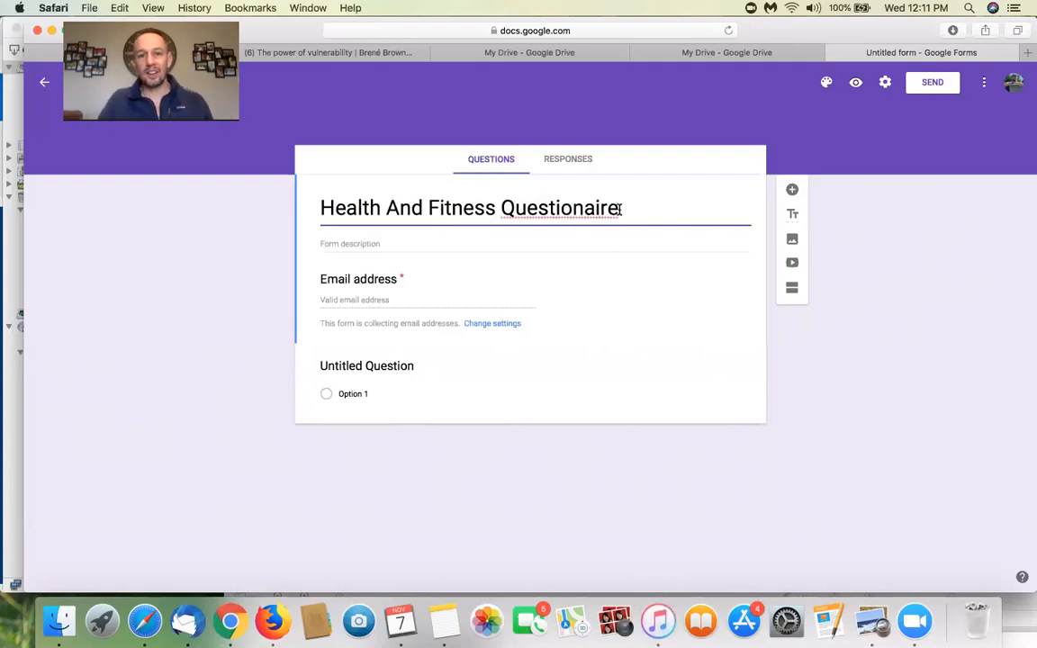
# Delete the word "Questionaire" from the form title and go to the form description.
pyautogui.moveTo(620, 207); pyautogui.dragTo(496, 207)
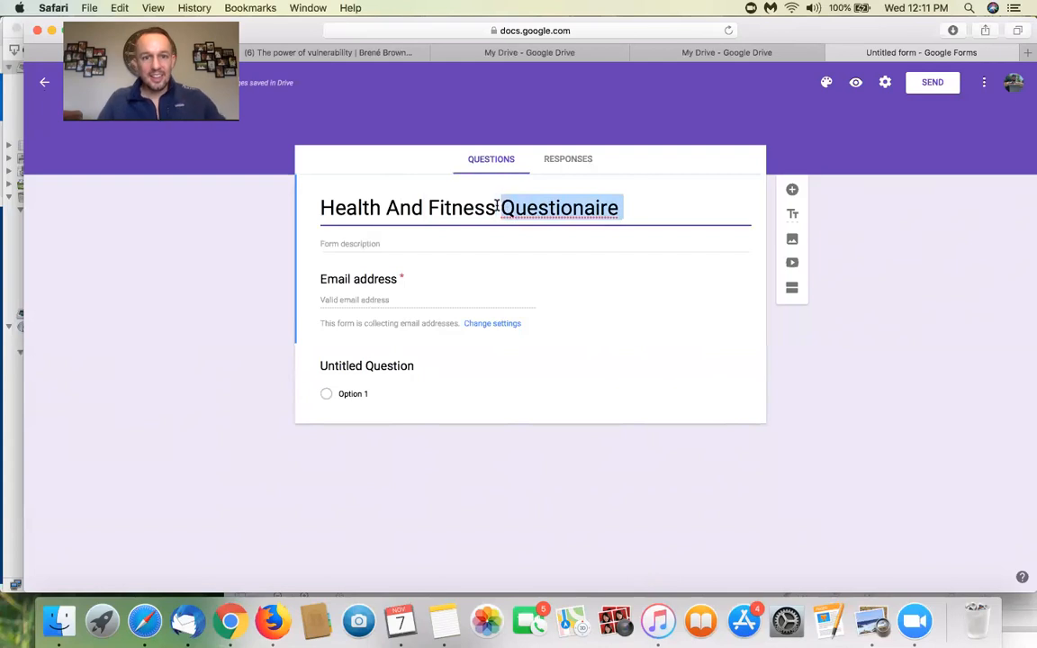
pyautogui.press('BackSpace')
pyautogui.click(380, 242)
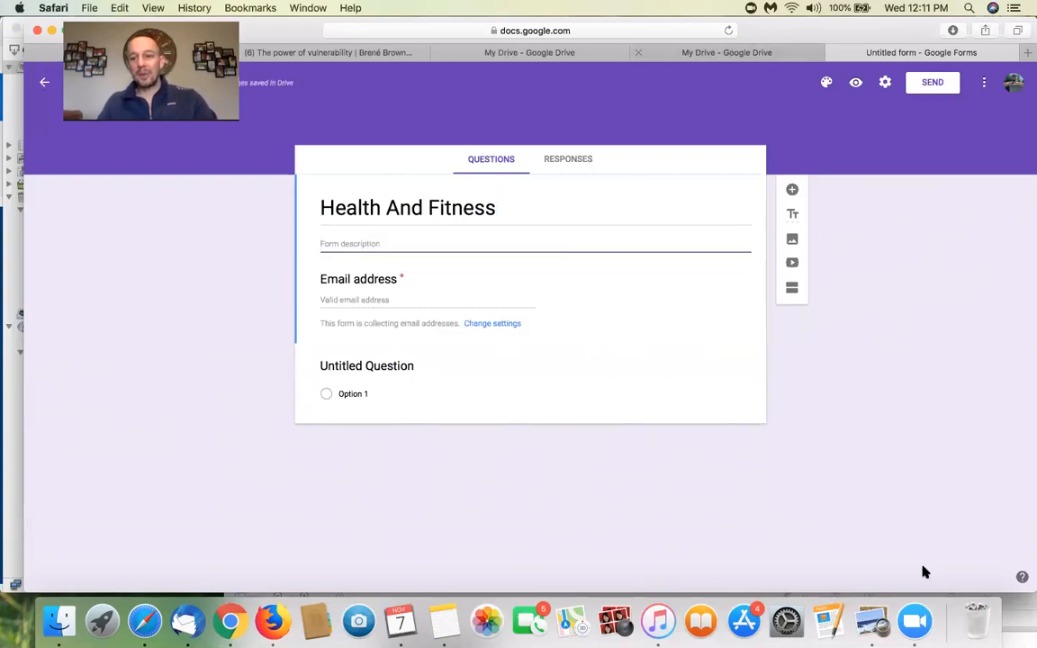
# Switch to Preview, raise the questionnaire PDF window over the lower part of the form, and return to the form description.
pyautogui.click(872, 621)
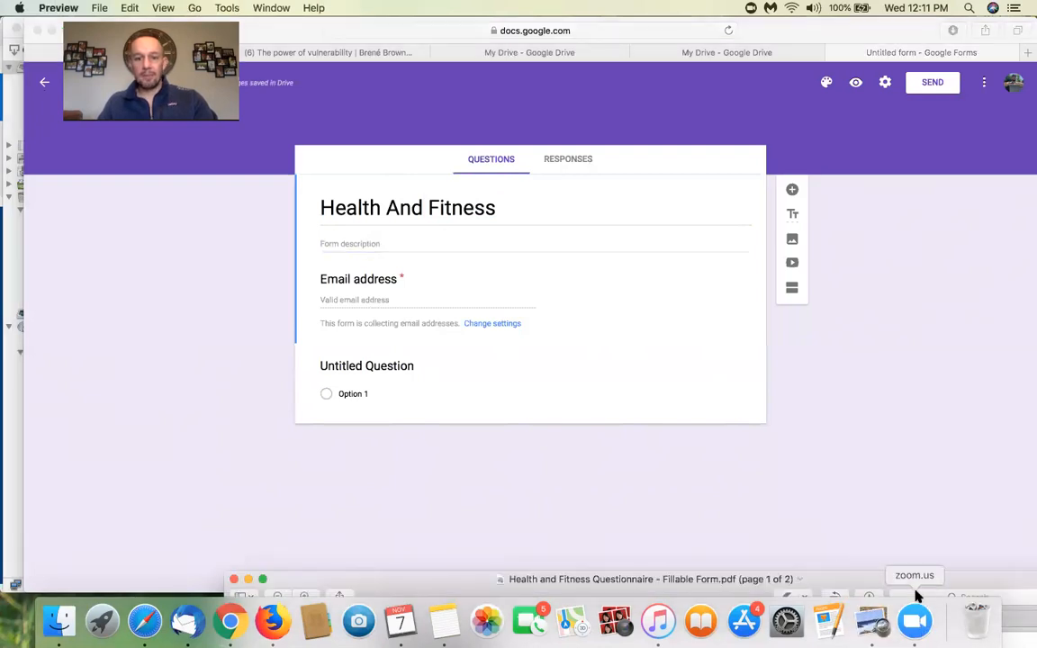
pyautogui.moveTo(717, 552); pyautogui.dragTo(562, 494)
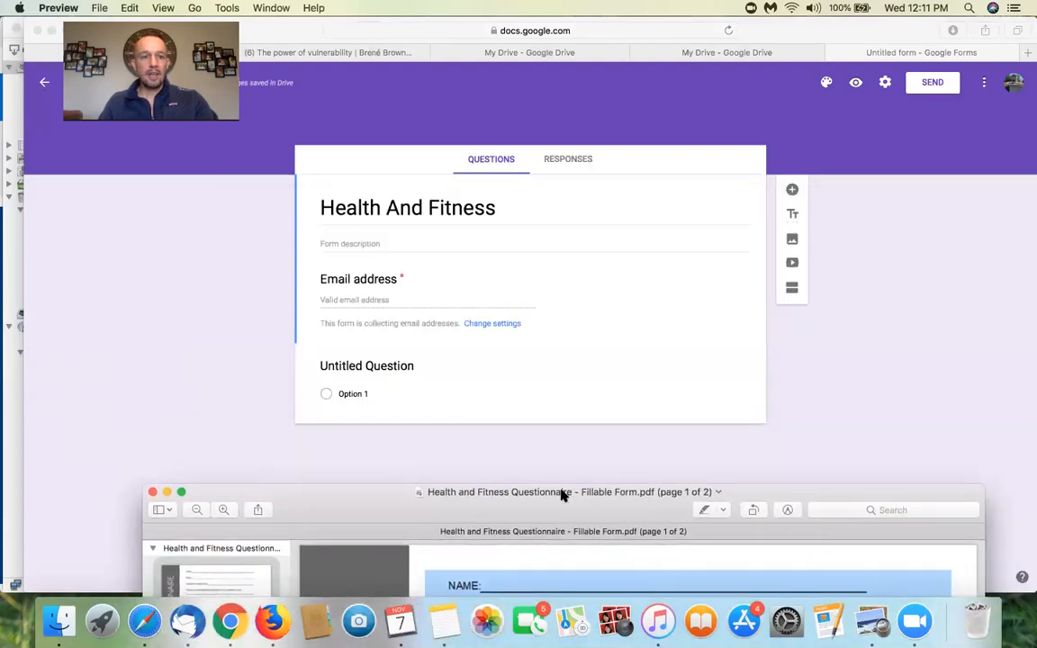
pyautogui.click(413, 241)
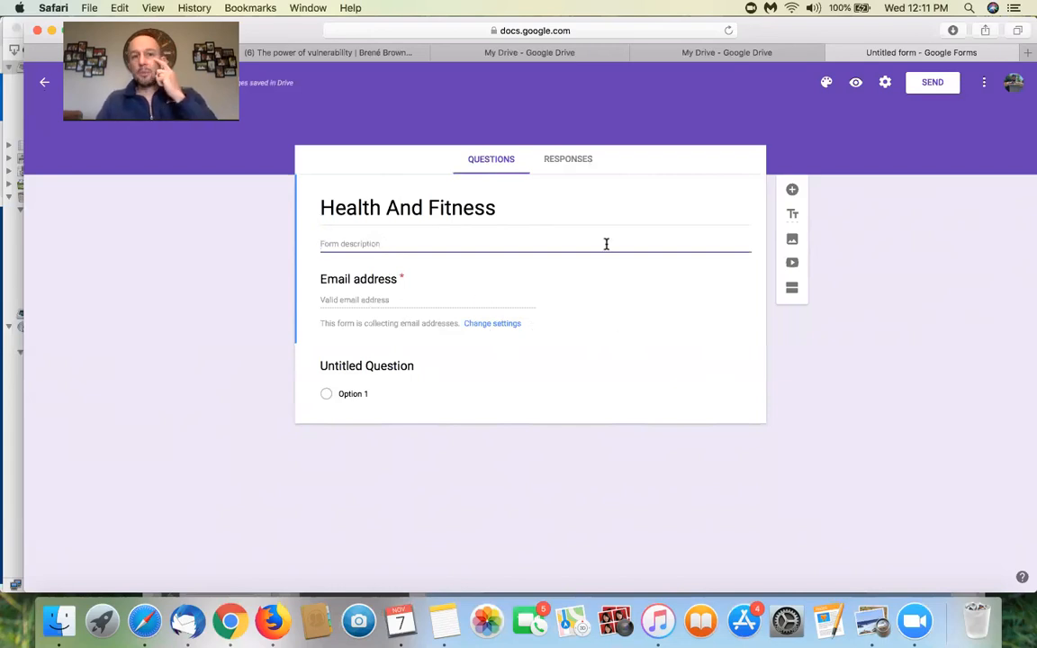
# Insert the most recent Desktop image, the before-and-after face photo, into the form below the header section.
pyautogui.click(791, 239)
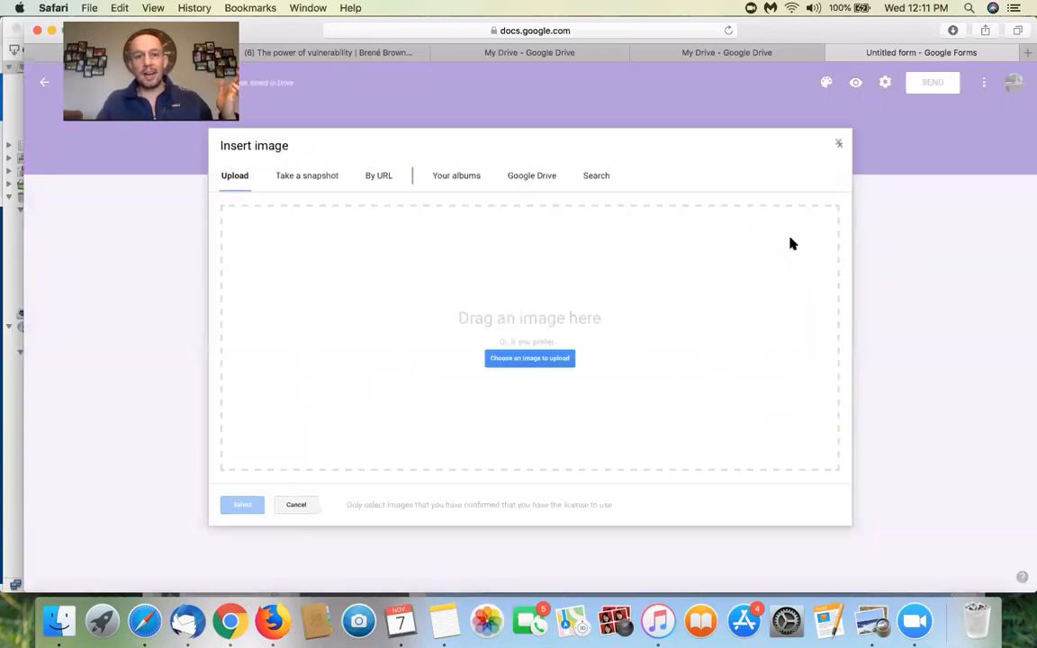
pyautogui.click(839, 145)
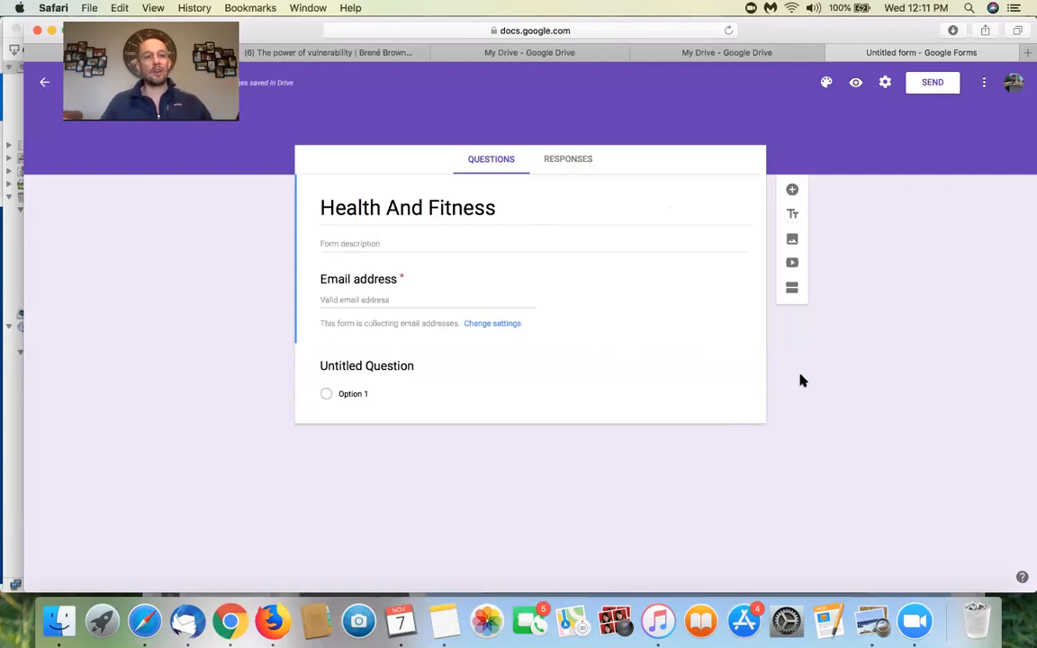
pyautogui.click(792, 239)
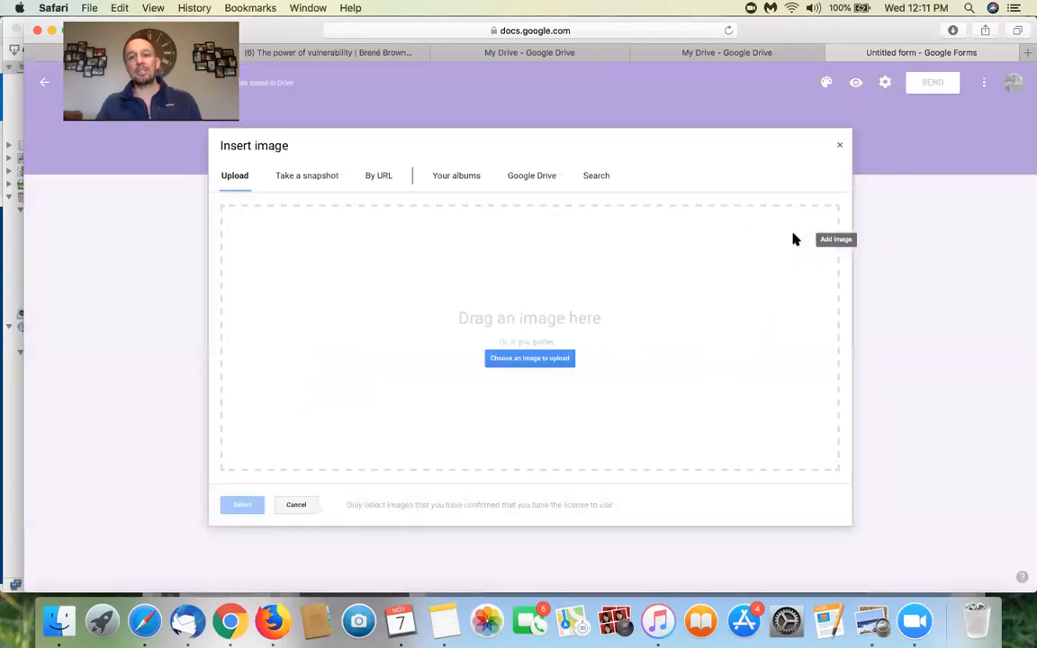
pyautogui.click(526, 358)
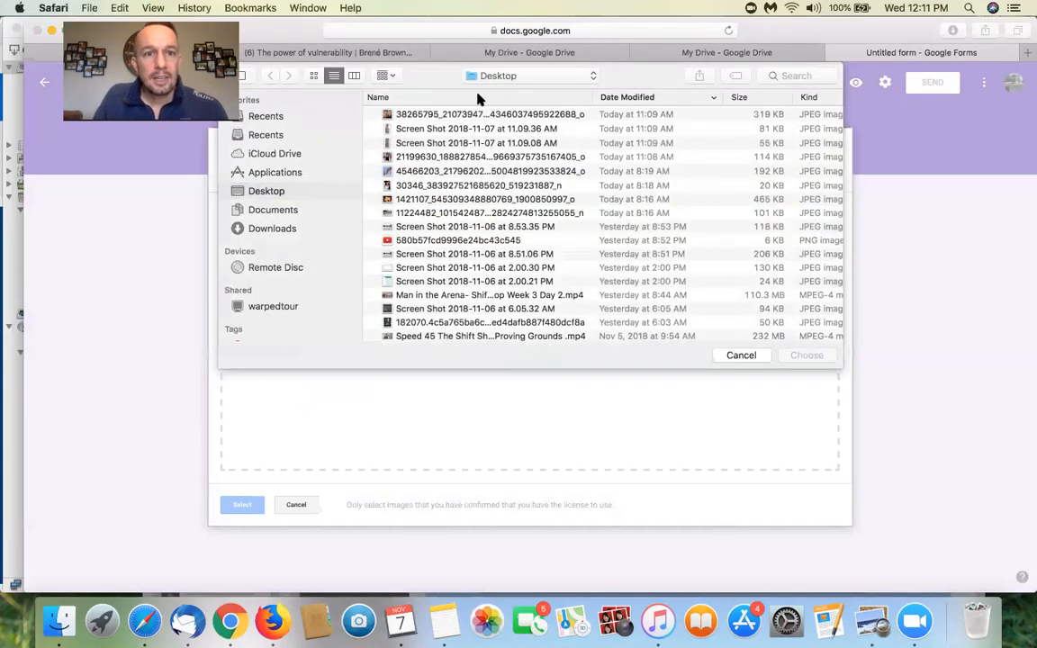
pyautogui.click(436, 114)
pyautogui.click(795, 358)
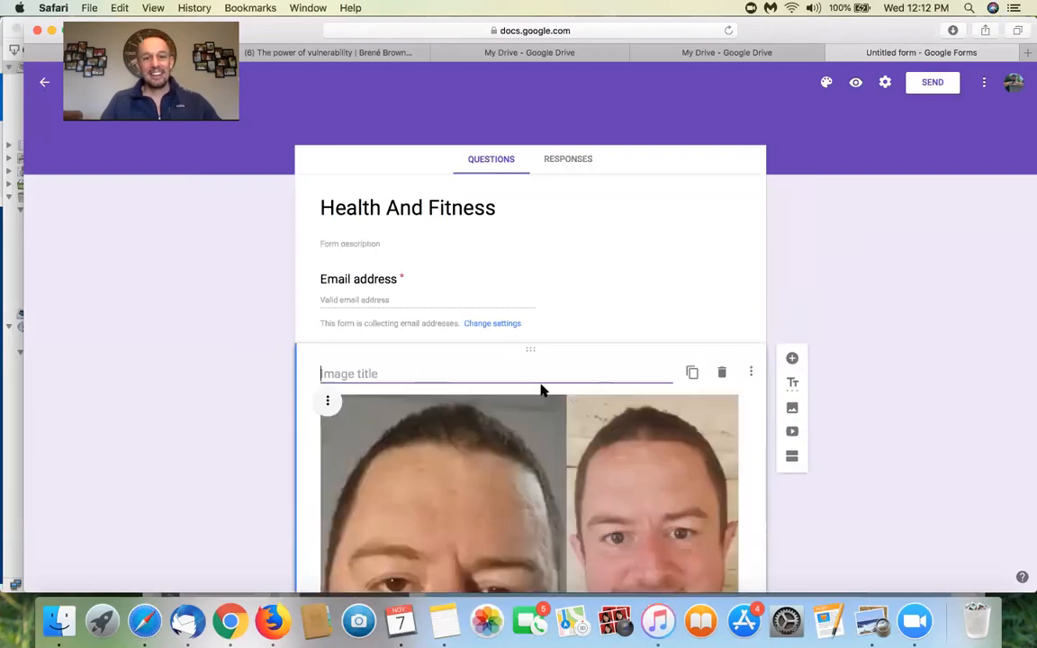
# Turn off collecting email addresses in the form's general settings and save the change.
pyautogui.scroll(-5, 540, 388)
pyautogui.scroll(3, 592, 308)
pyautogui.scroll(-3, 592, 307)
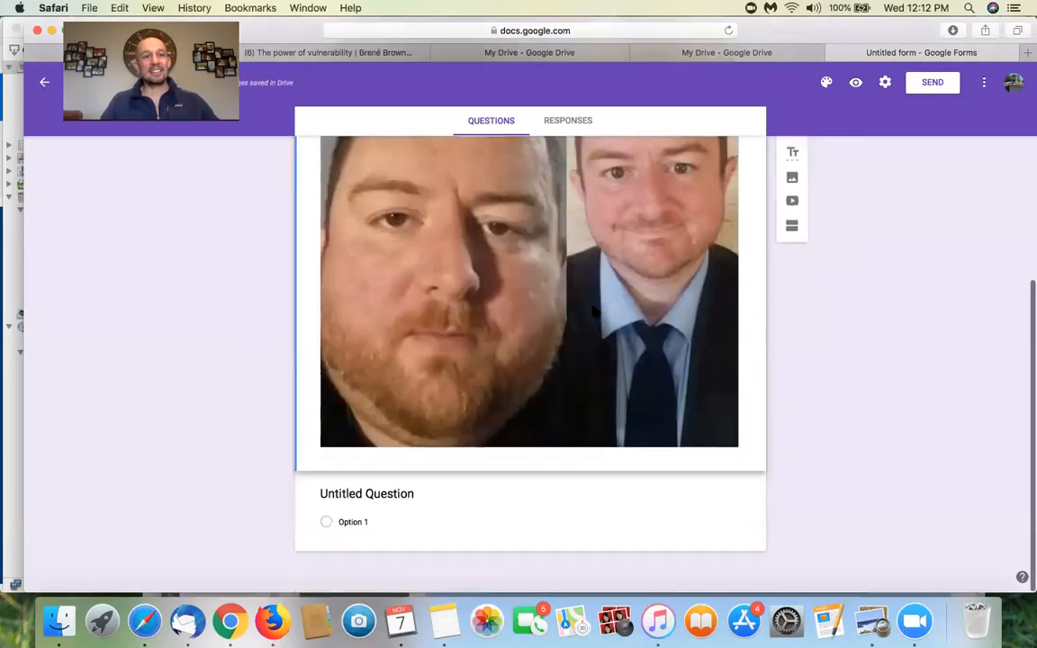
pyautogui.scroll(3, 593, 310)
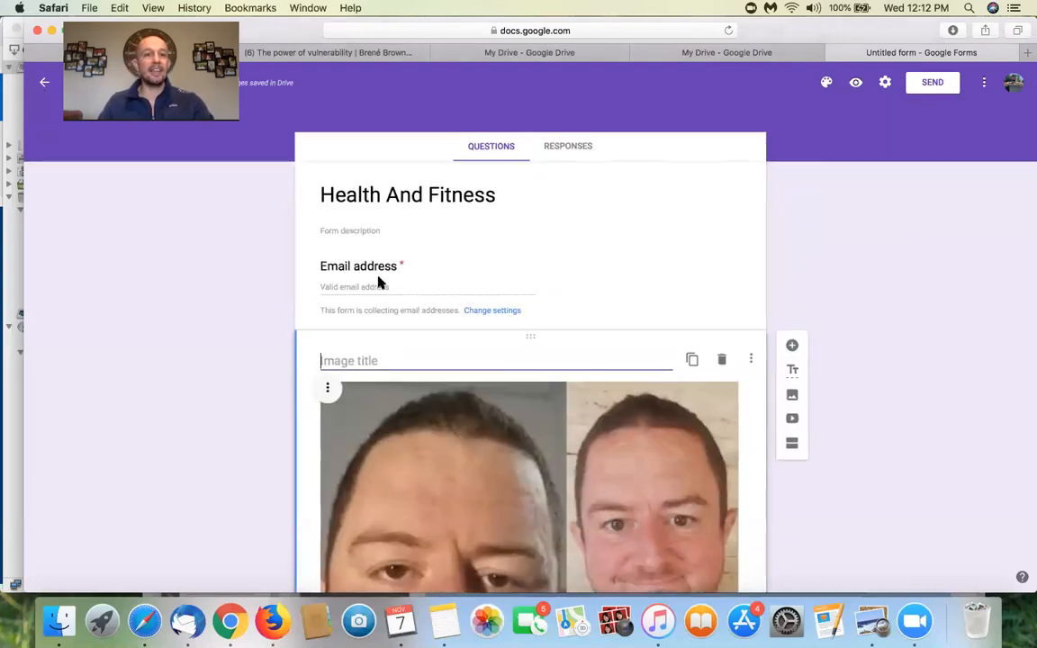
pyautogui.click(490, 311)
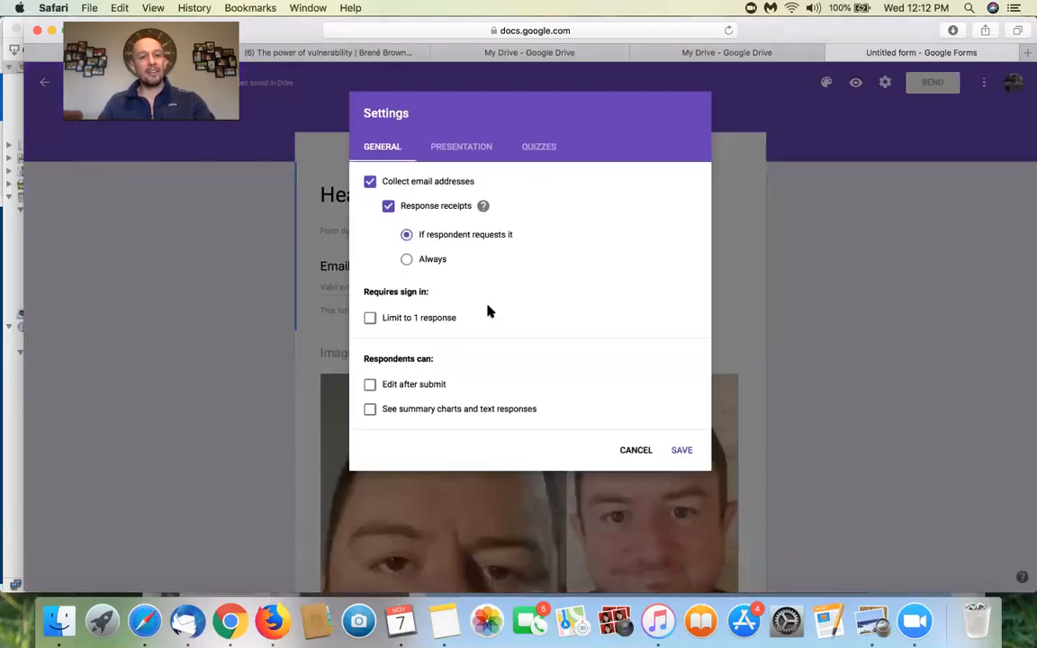
pyautogui.click(637, 449)
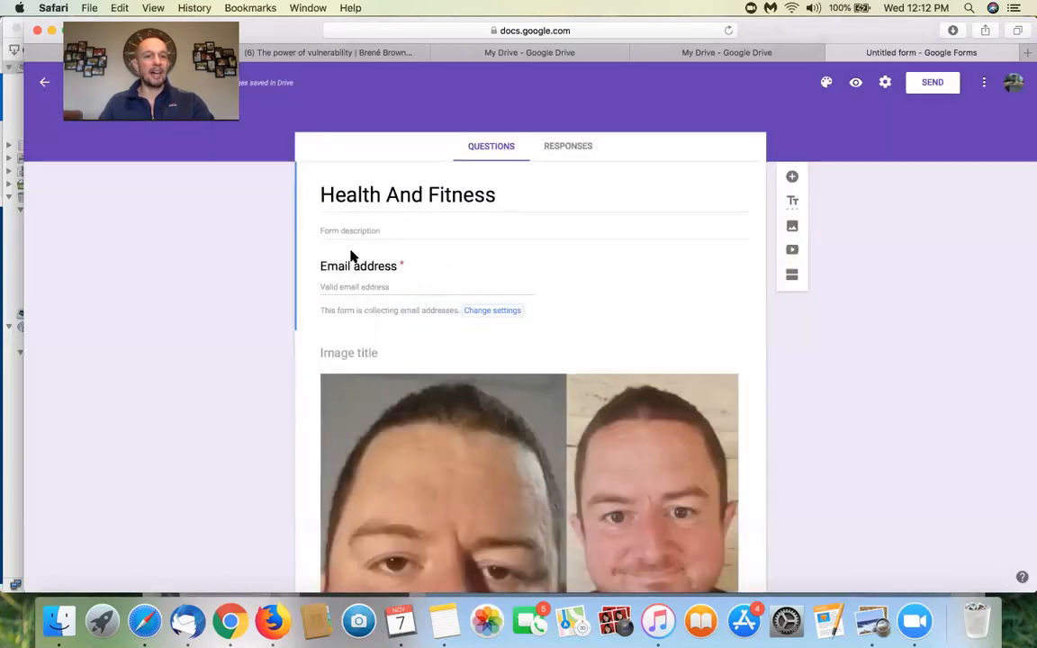
pyautogui.click(492, 311)
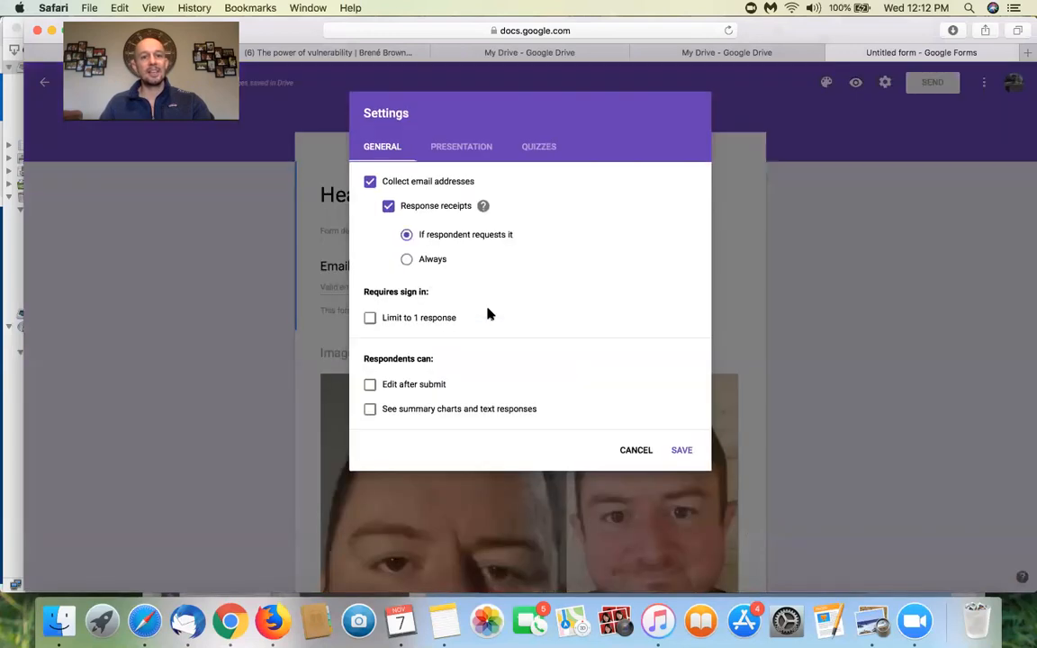
pyautogui.click(370, 183)
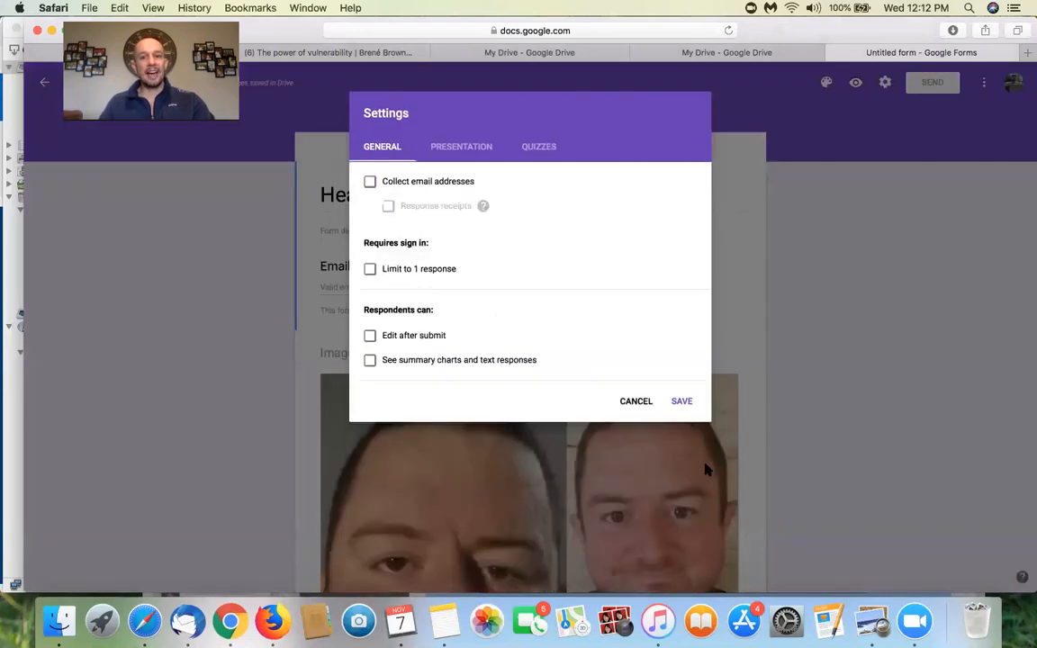
pyautogui.click(682, 400)
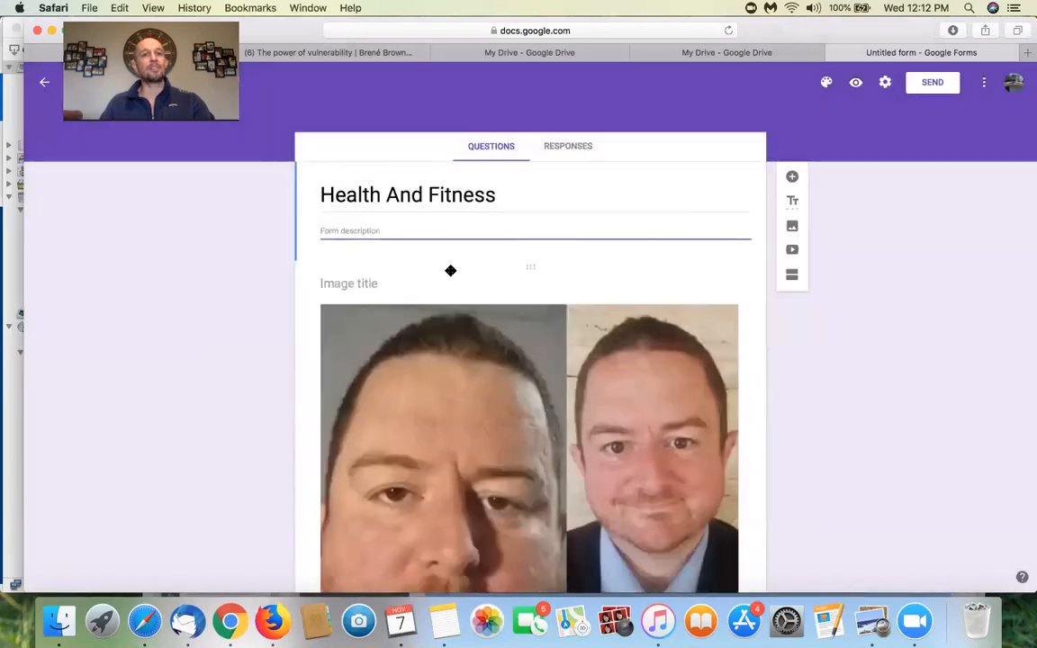
# Bring up the questionnaire PDF in Preview to check its opening fields, minimize it, and return to the form in Safari.
pyautogui.click(418, 269)
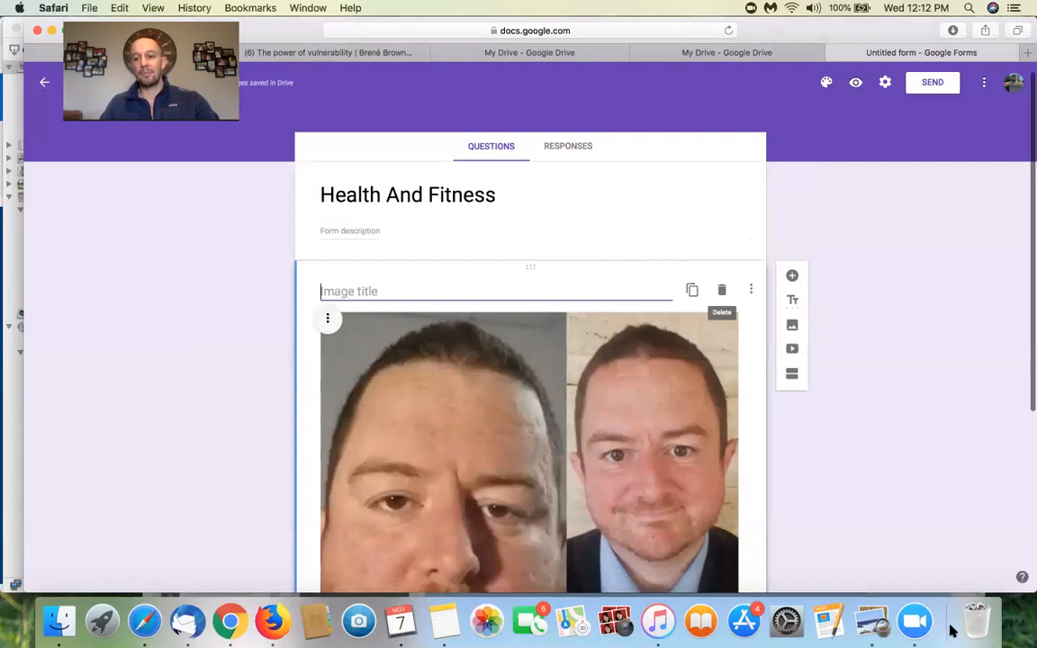
pyautogui.click(872, 623)
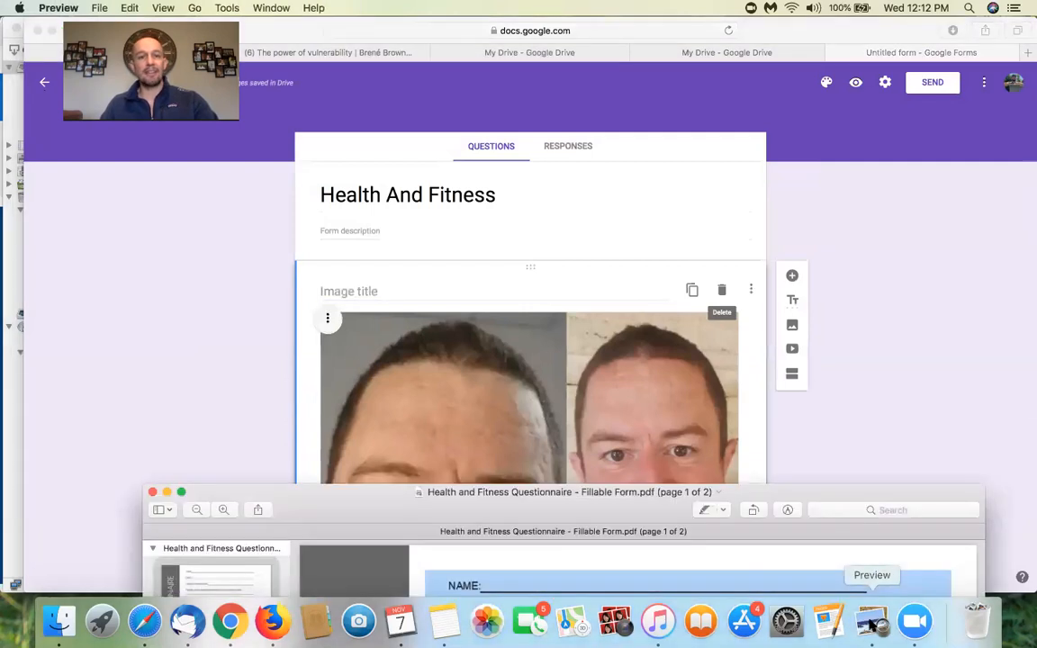
pyautogui.moveTo(689, 527); pyautogui.dragTo(652, 281)
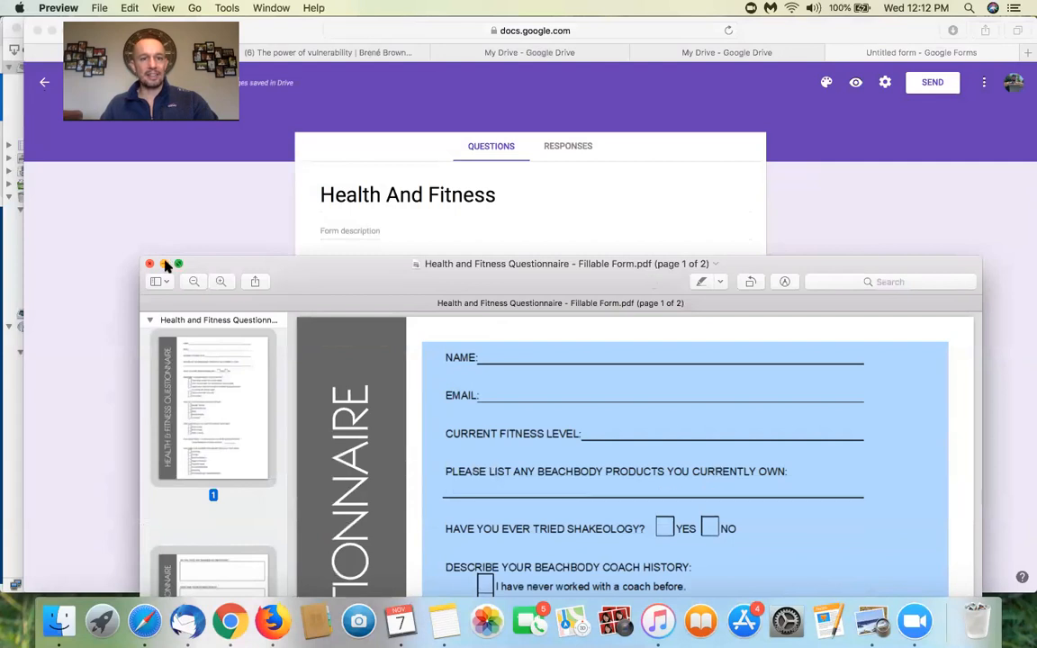
pyautogui.doubleClick(530, 263)
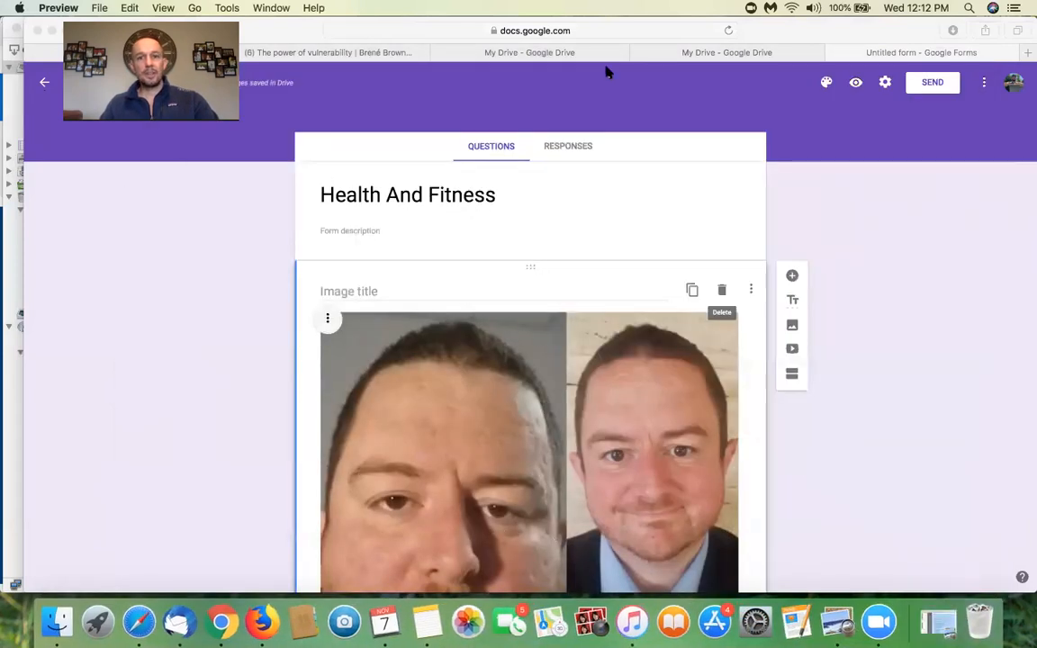
pyautogui.click(777, 33)
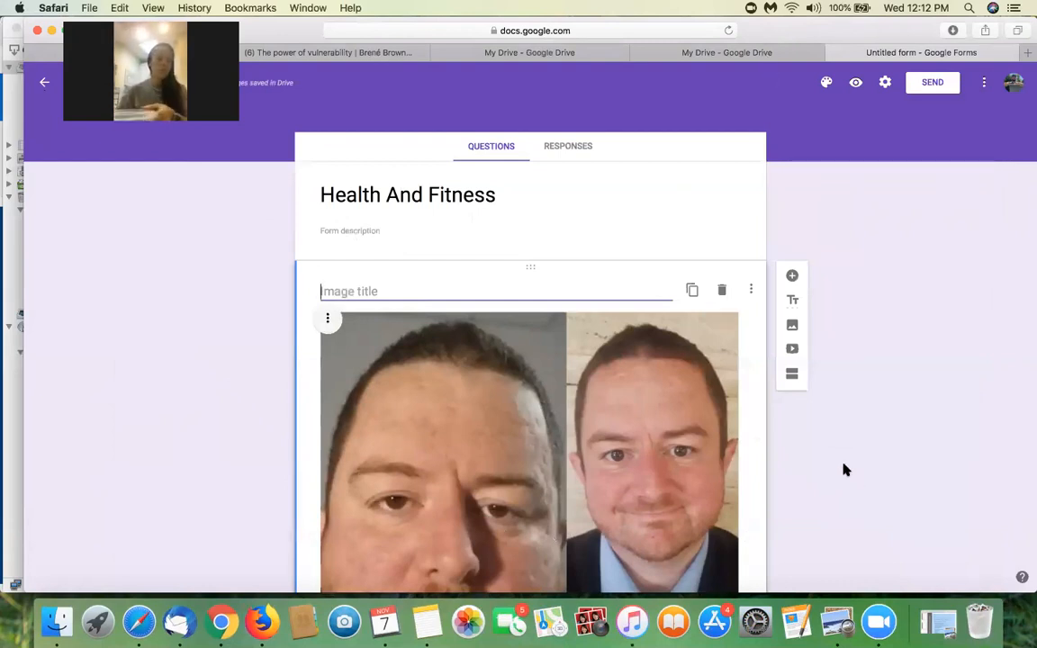
# Add a new question directly below the form header and title it "First and Last Name".
pyautogui.click(423, 230)
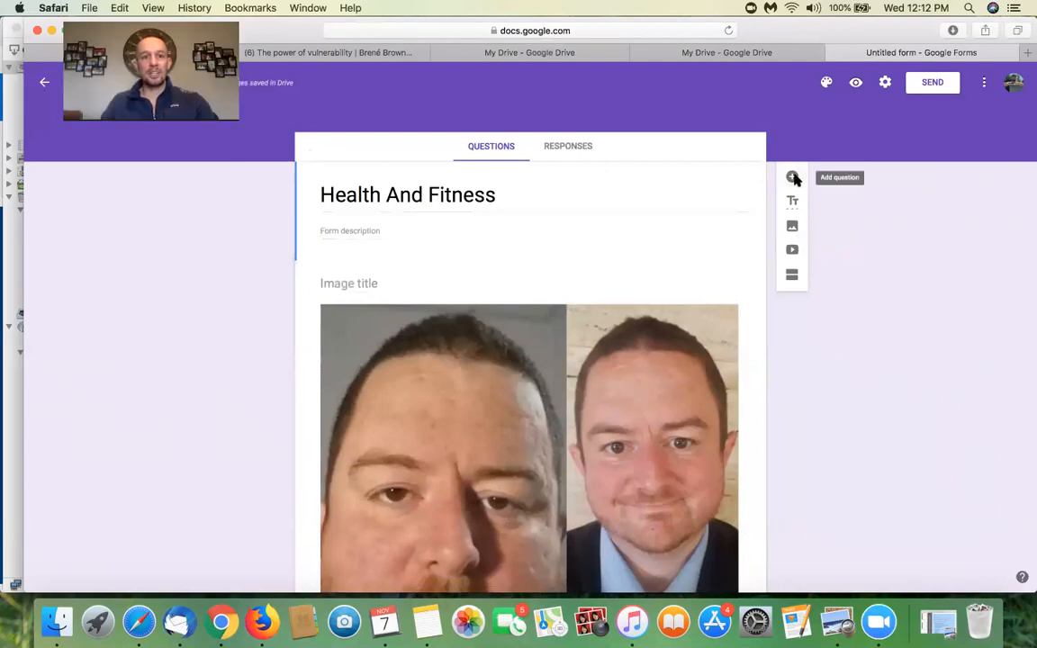
pyautogui.click(792, 178)
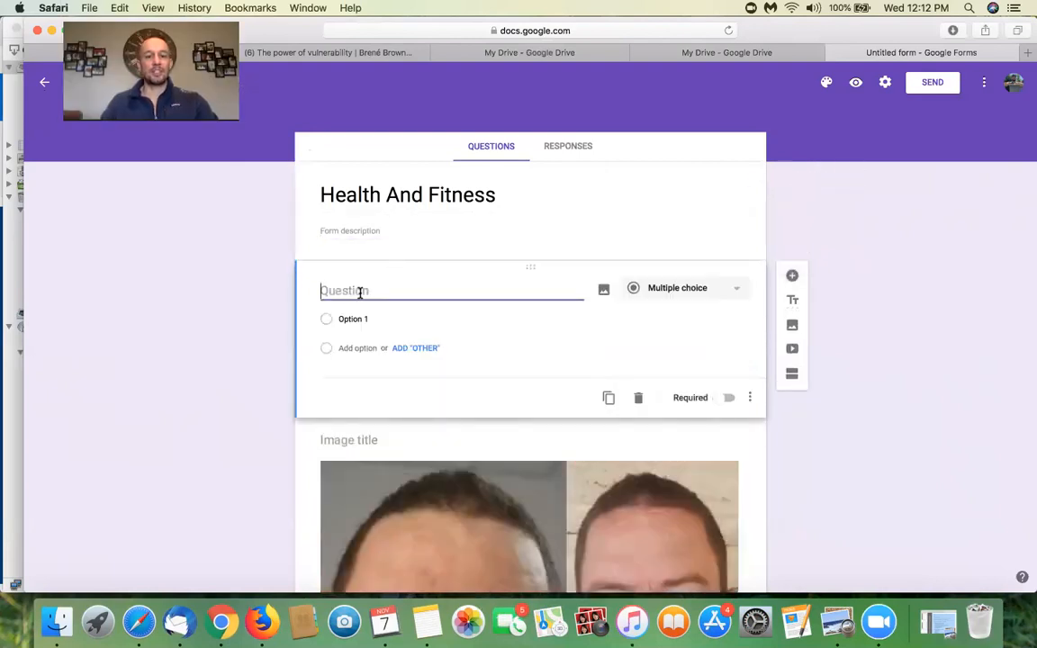
pyautogui.write('first')
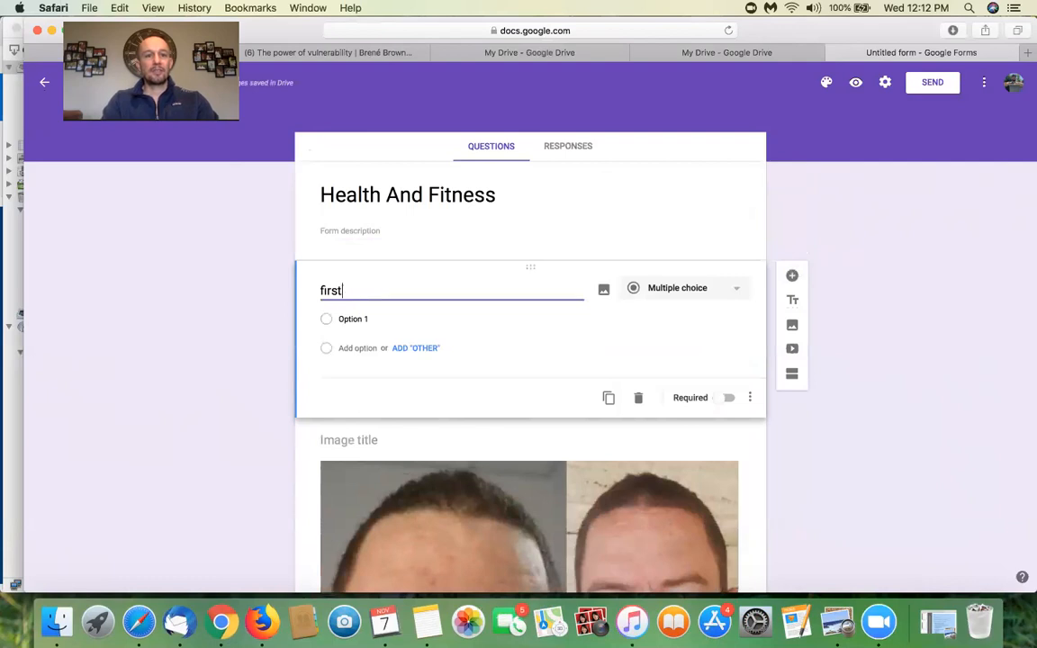
pyautogui.press('BackSpace')
pyautogui.press('BackSpace')
pyautogui.write('Firs')
pyautogui.write('t and as')
pyautogui.write('Last Nam')
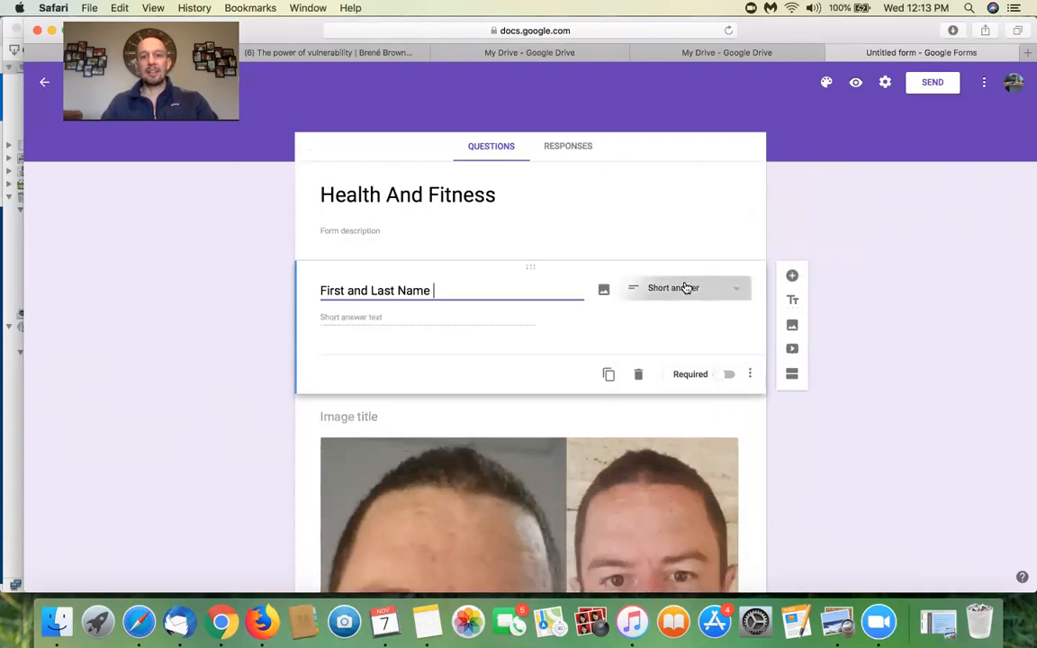
# Review the available answer types and choose Short answer for the First and Last Name question.
pyautogui.click(701, 292)
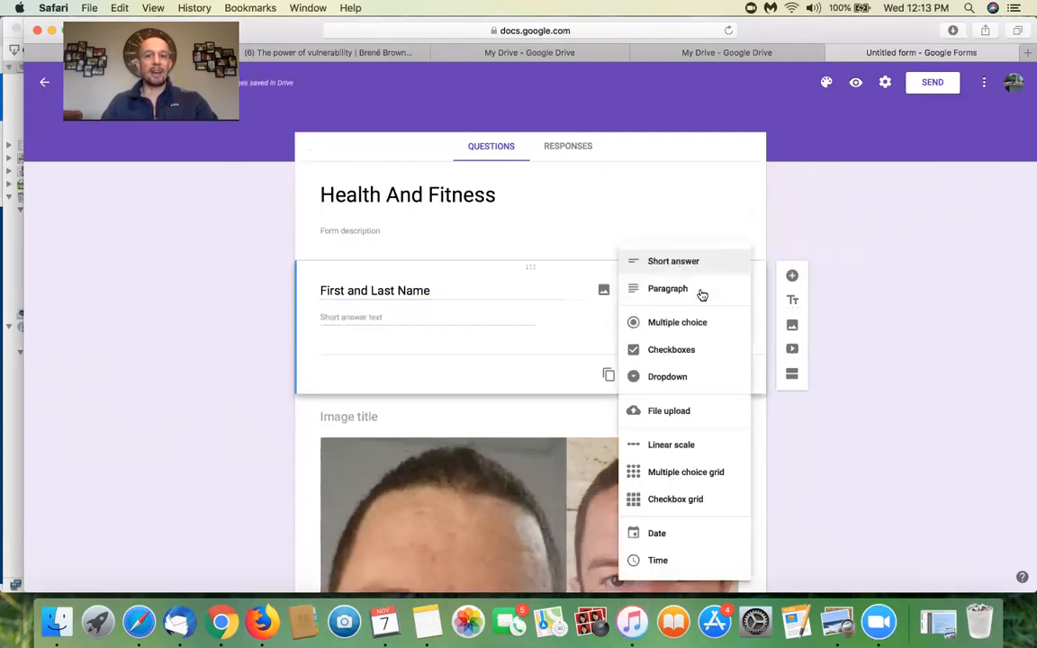
pyautogui.click(658, 261)
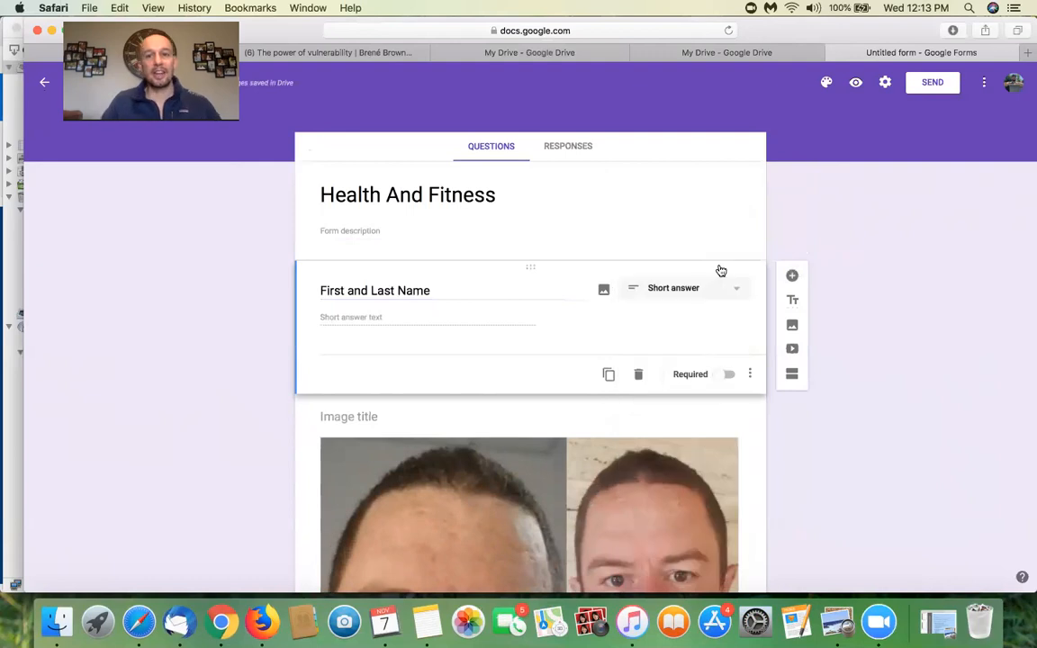
pyautogui.click(695, 296)
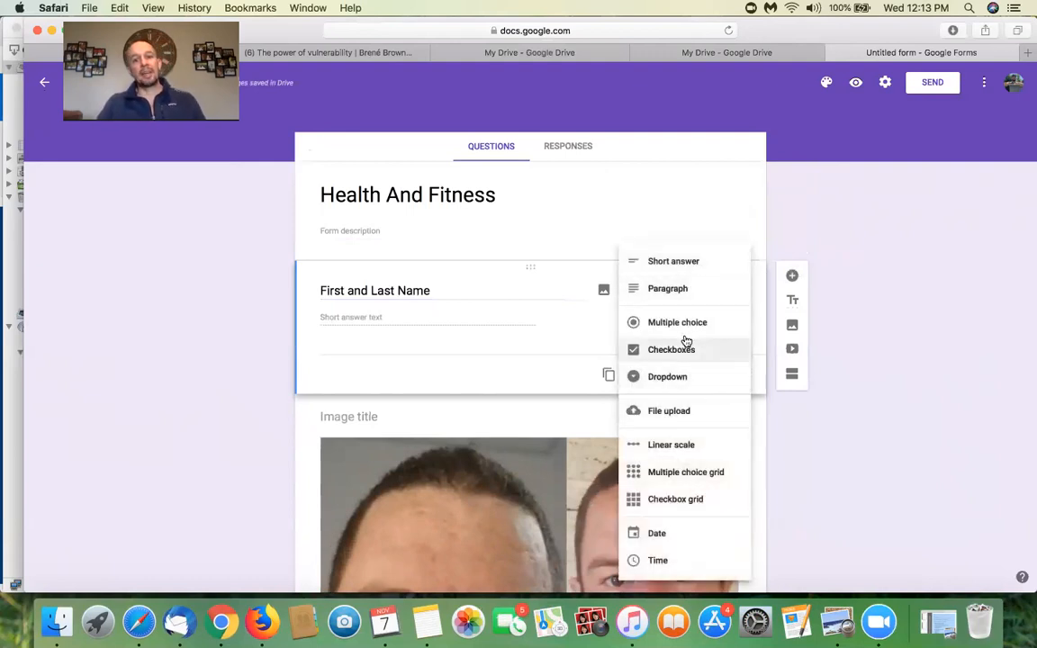
pyautogui.click(663, 263)
# Duplicate the First and Last Name question and move the before-and-after photo above both copies, directly below the header.
pyautogui.scroll(-1, 630, 279)
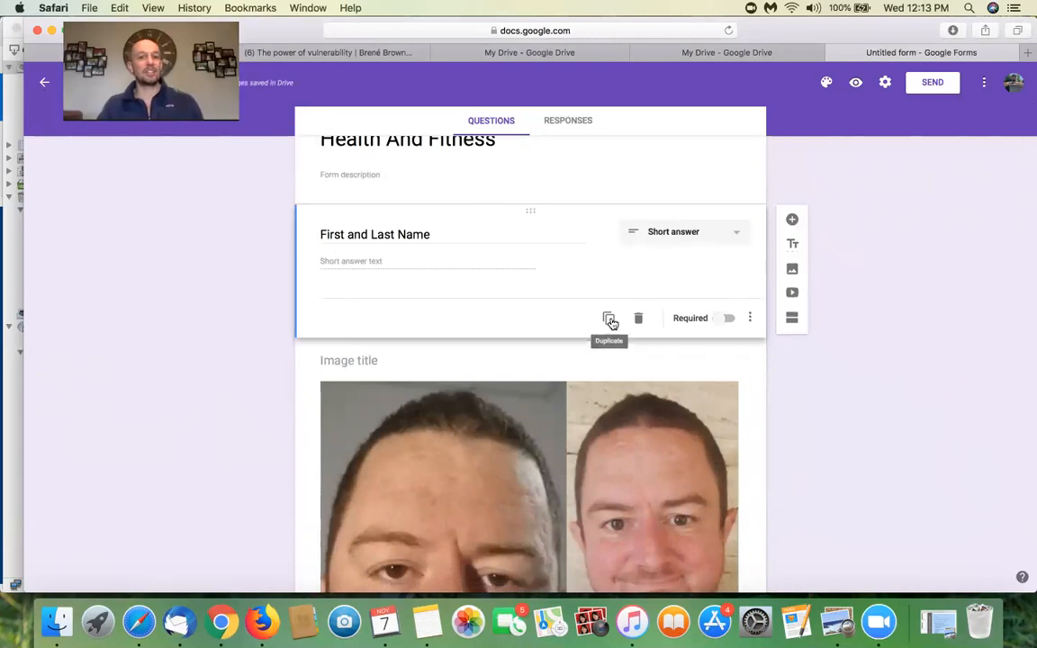
pyautogui.click(609, 322)
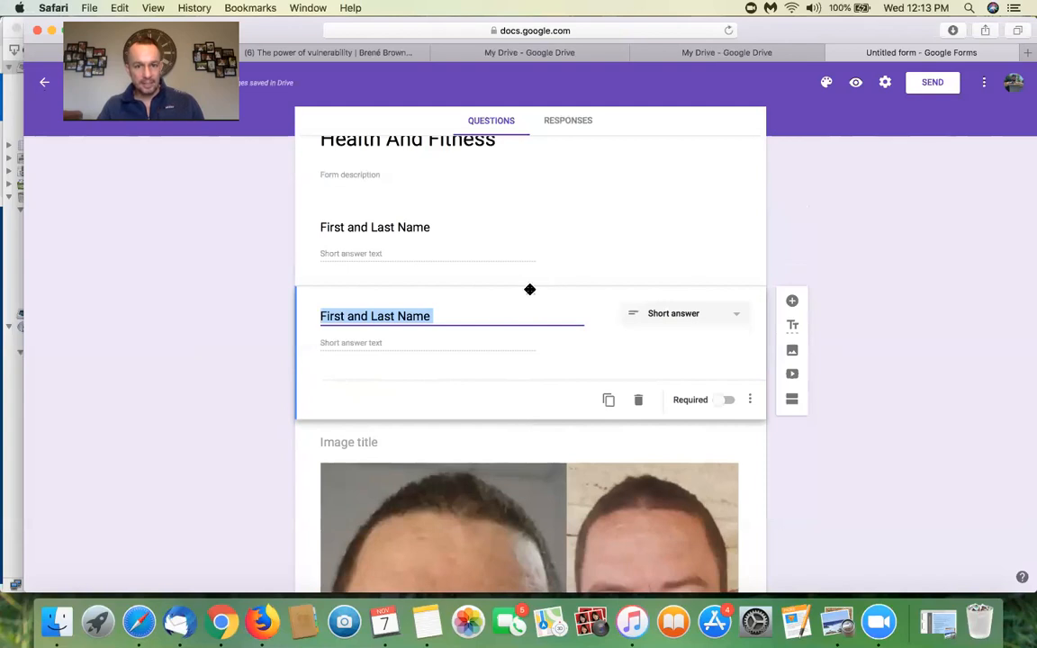
pyautogui.moveTo(529, 421); pyautogui.dragTo(532, 186)
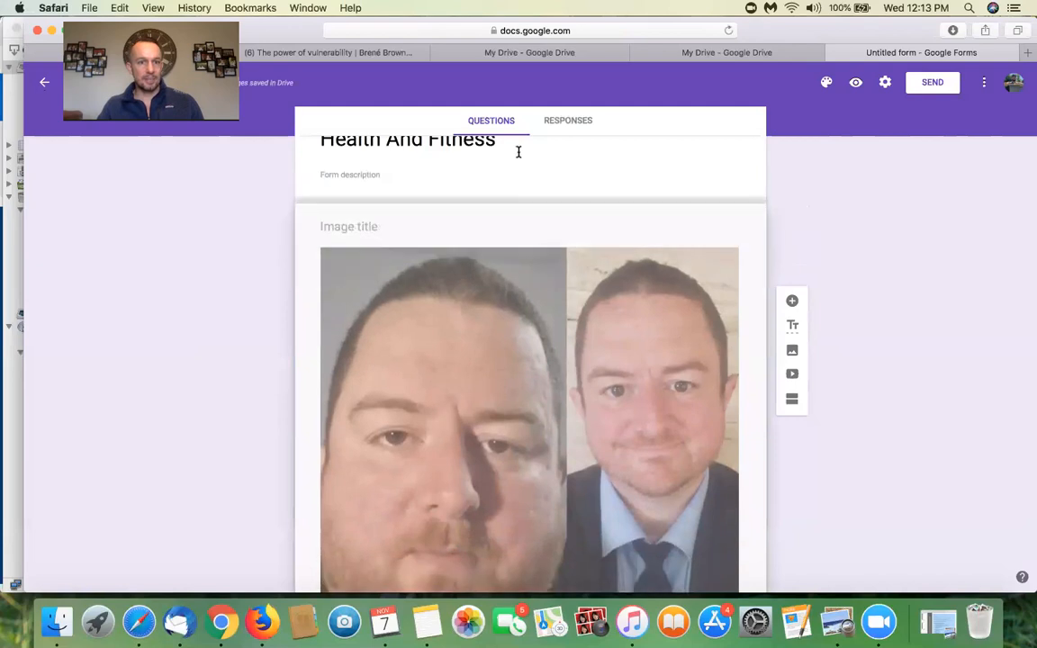
pyautogui.scroll(-5, 509, 261)
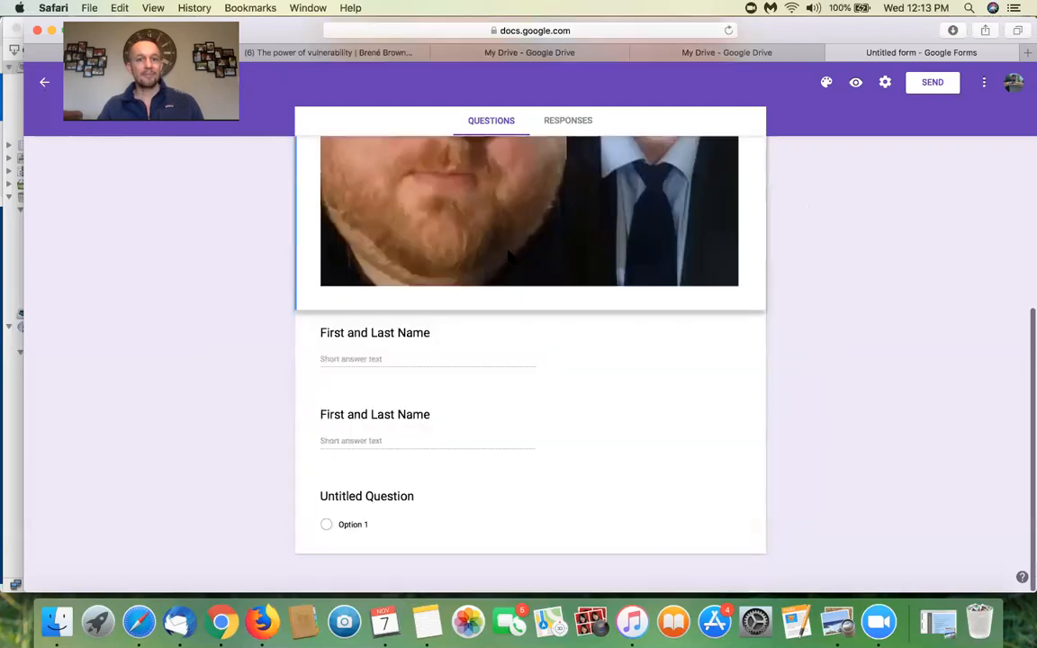
# Check the questionnaire PDF in Preview for the next field, minimize it, and retitle the duplicated name question "Email Address" in the form.
pyautogui.click(428, 417)
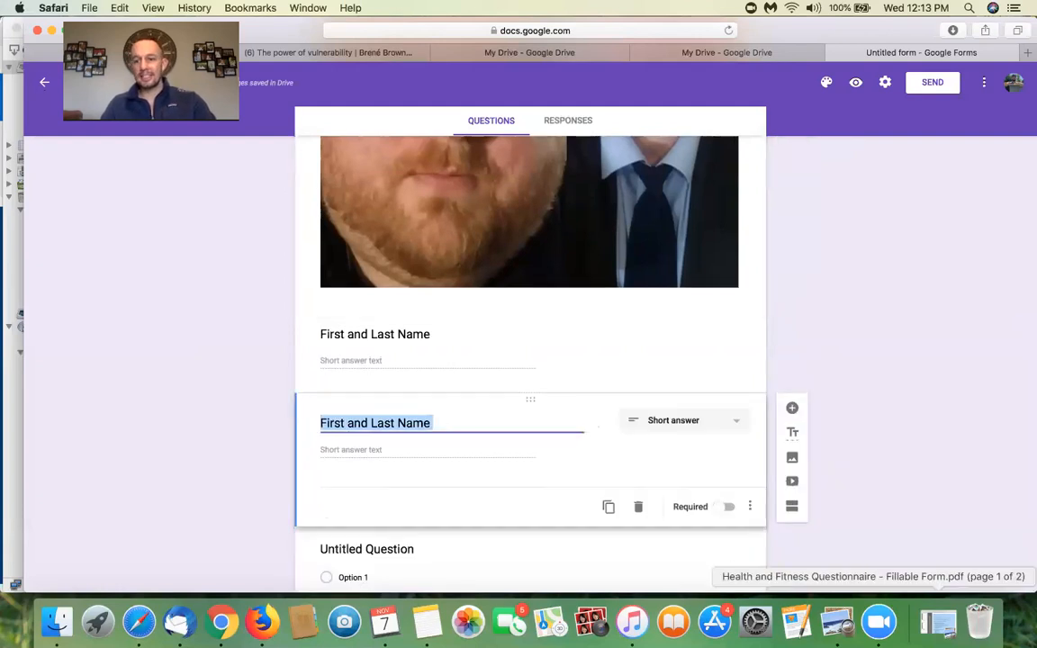
pyautogui.click(936, 621)
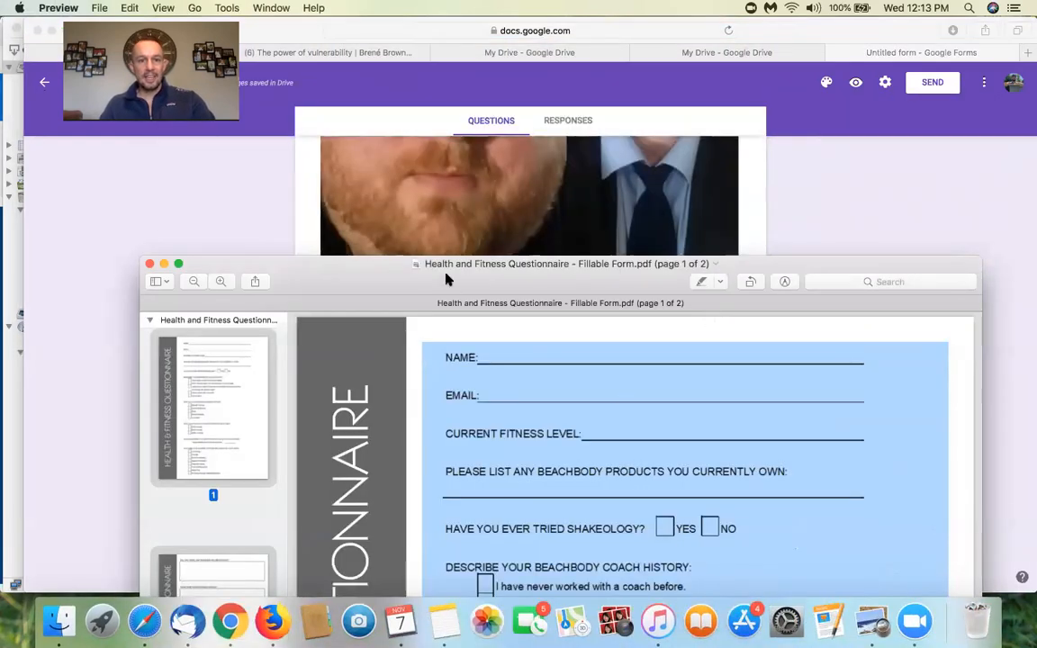
pyautogui.moveTo(392, 286); pyautogui.dragTo(488, 396)
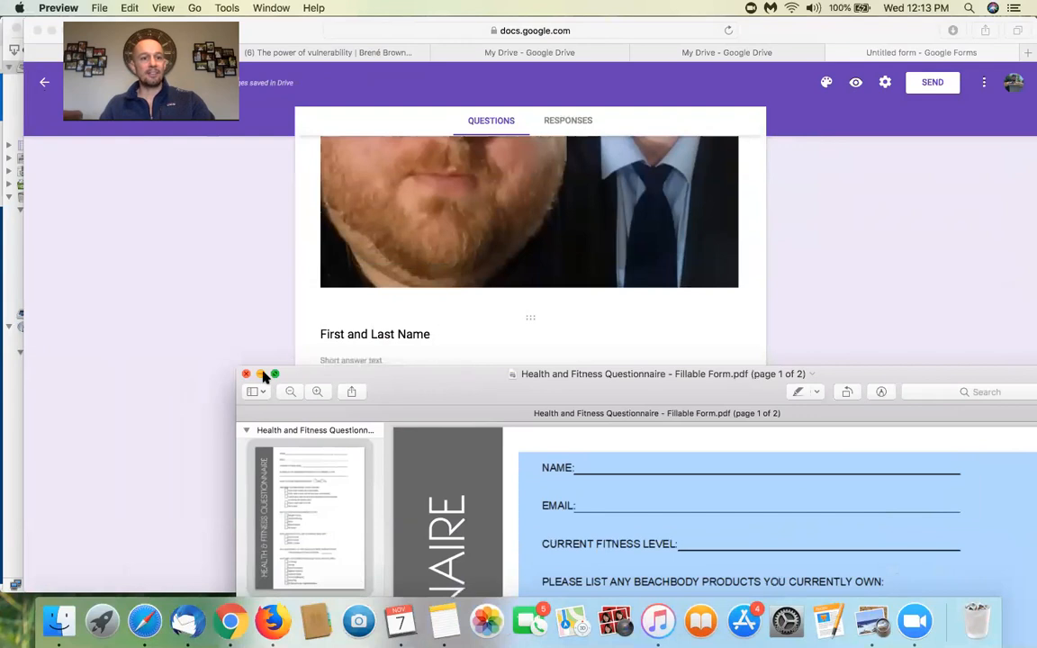
pyautogui.click(260, 373)
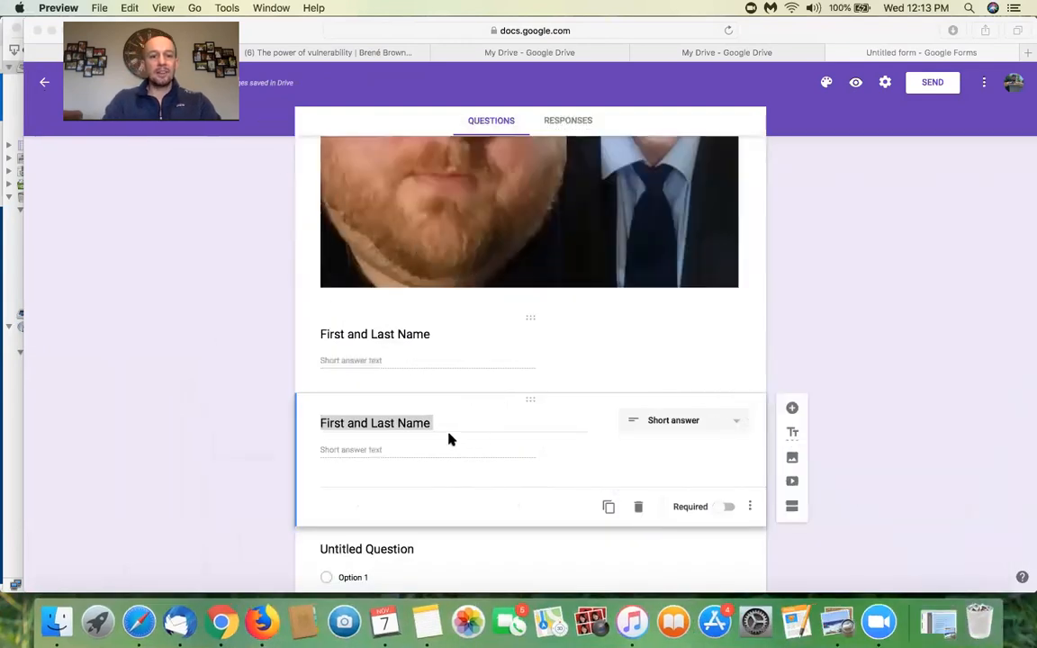
pyautogui.click(435, 419)
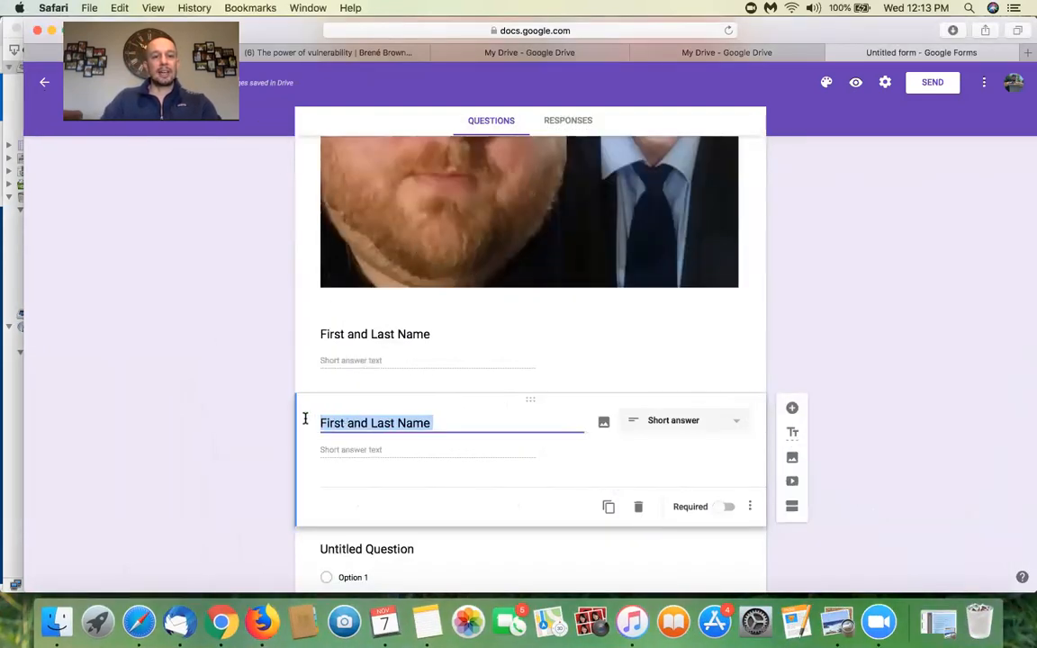
pyautogui.write('Email Address')
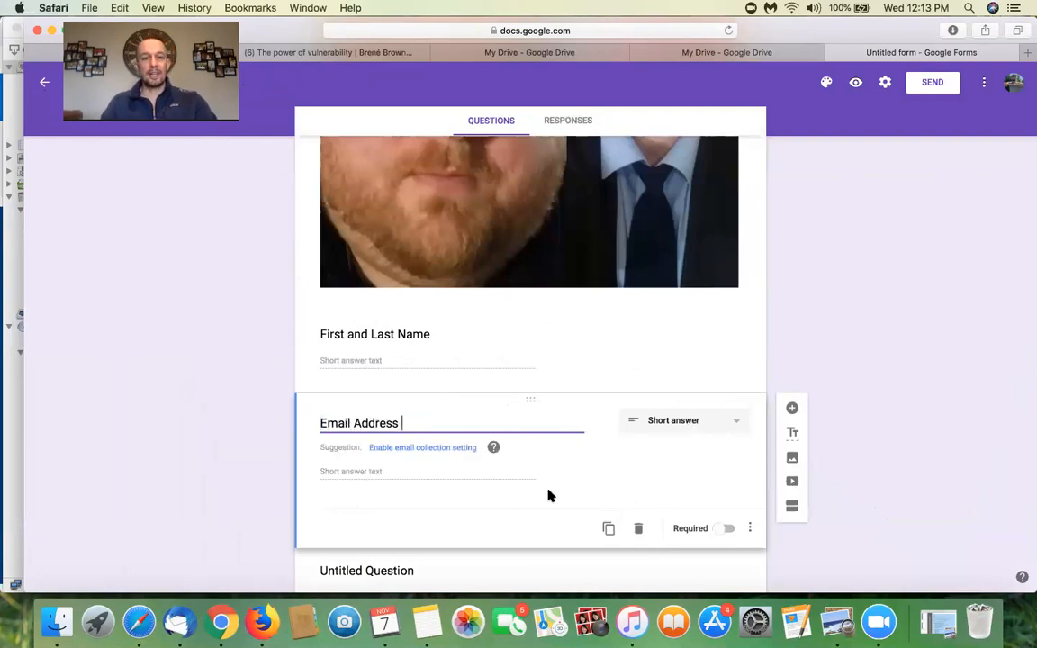
# Enable the email collection setting suggested for the Email Address question.
pyautogui.scroll(-1, 565, 478)
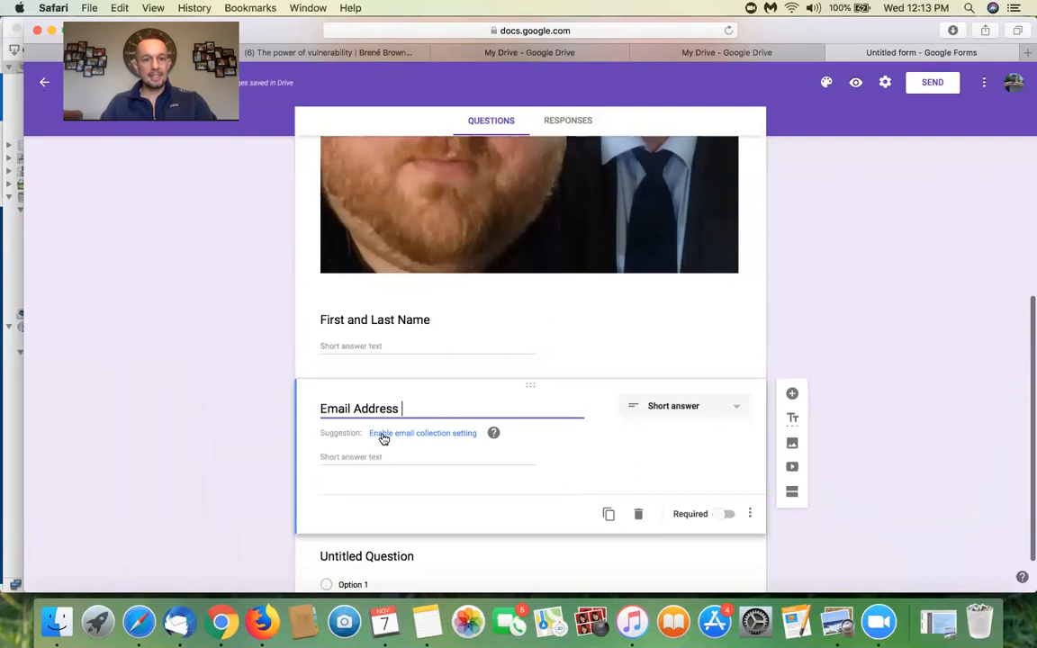
pyautogui.click(431, 436)
pyautogui.scroll(10, 411, 445)
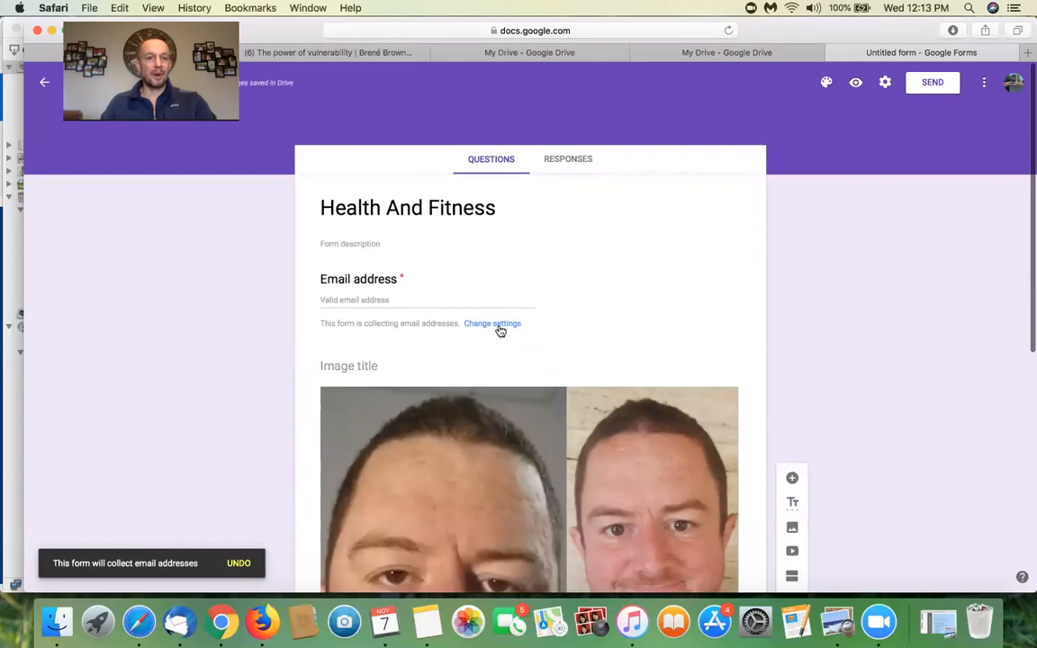
# Turn off Collect email addresses in the form's general settings and save the change.
pyautogui.click(498, 328)
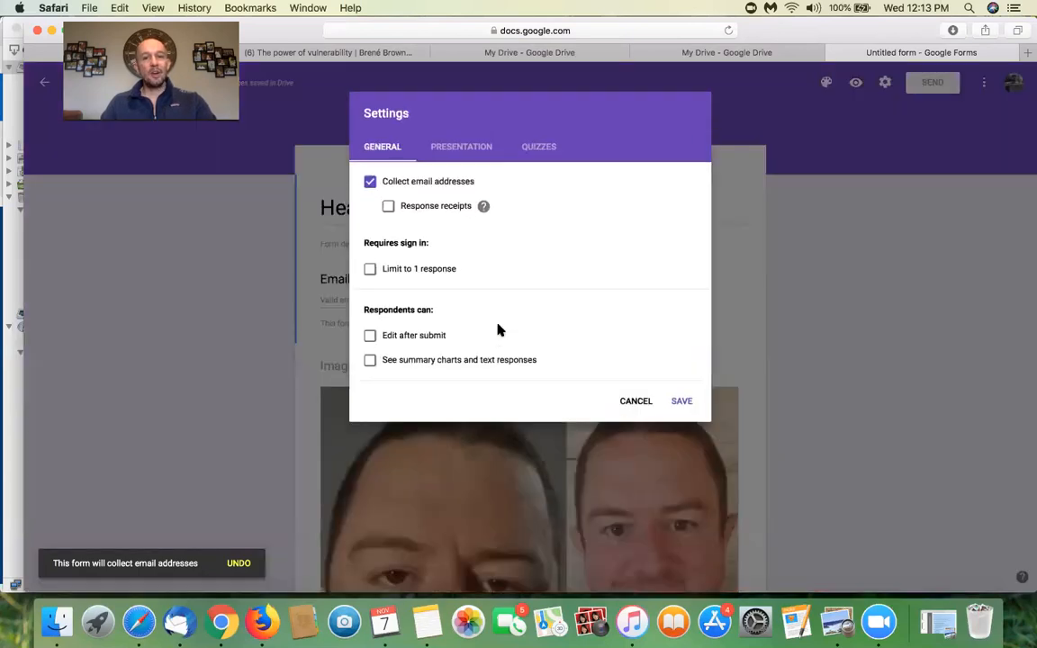
pyautogui.click(370, 182)
pyautogui.click(681, 401)
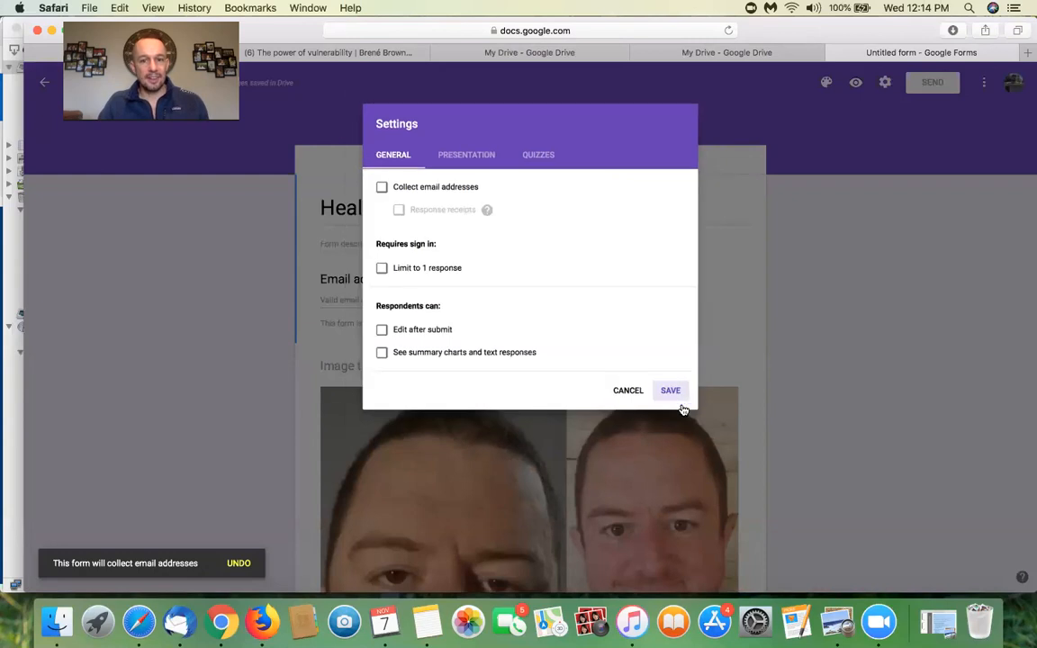
pyautogui.rightClick(430, 320)
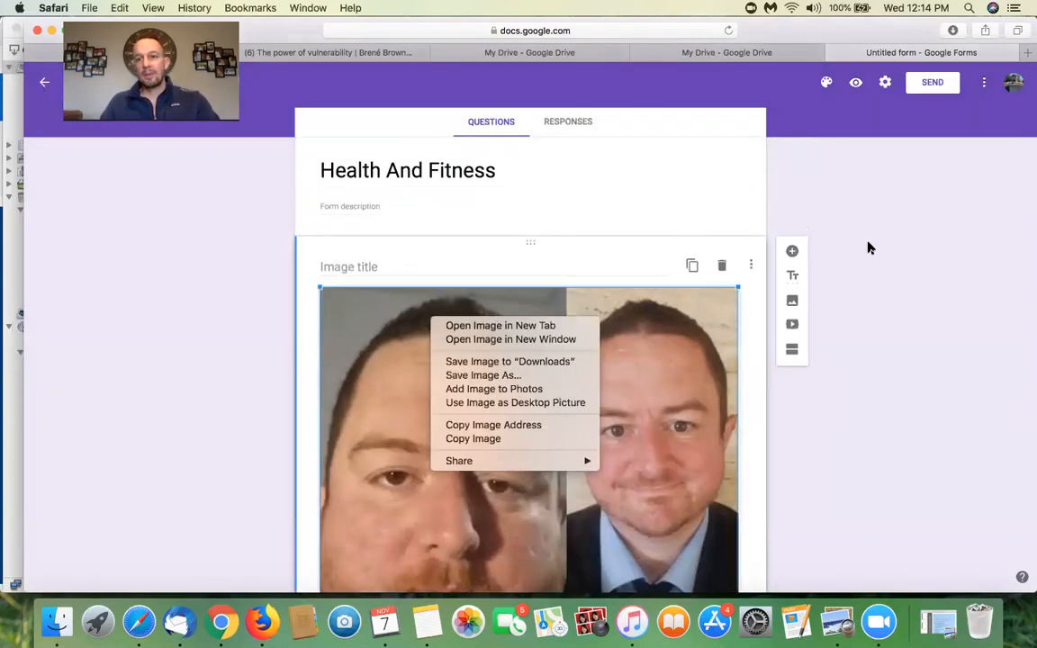
pyautogui.click(596, 213)
# Retitle the untitled question below First and Last Name as "Email Address".
pyautogui.scroll(-5, 595, 213)
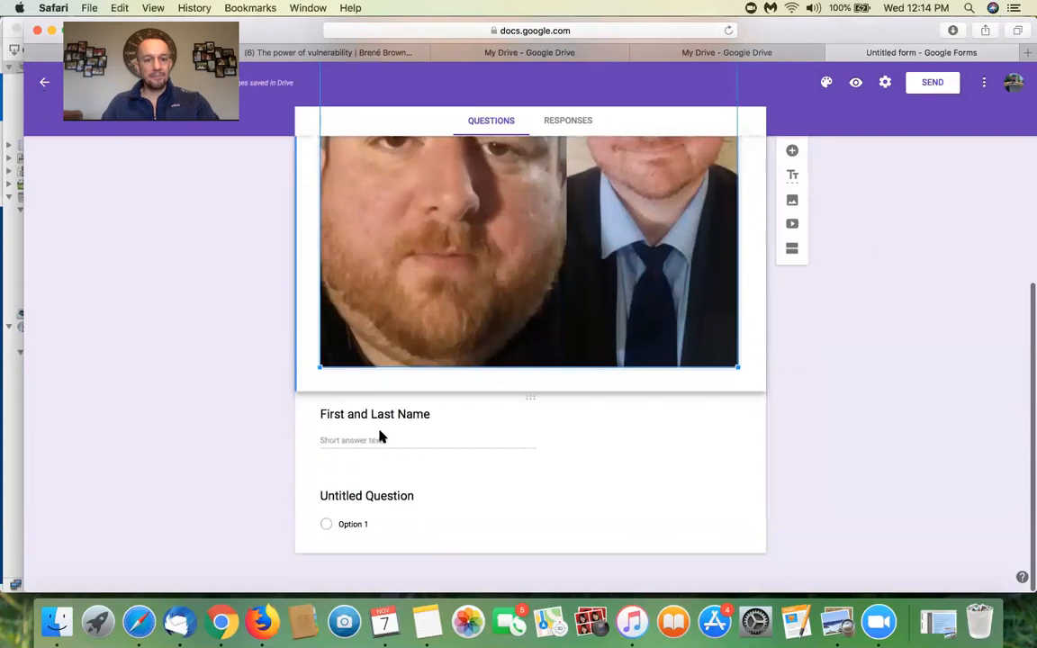
pyautogui.click(380, 435)
pyautogui.click(326, 553)
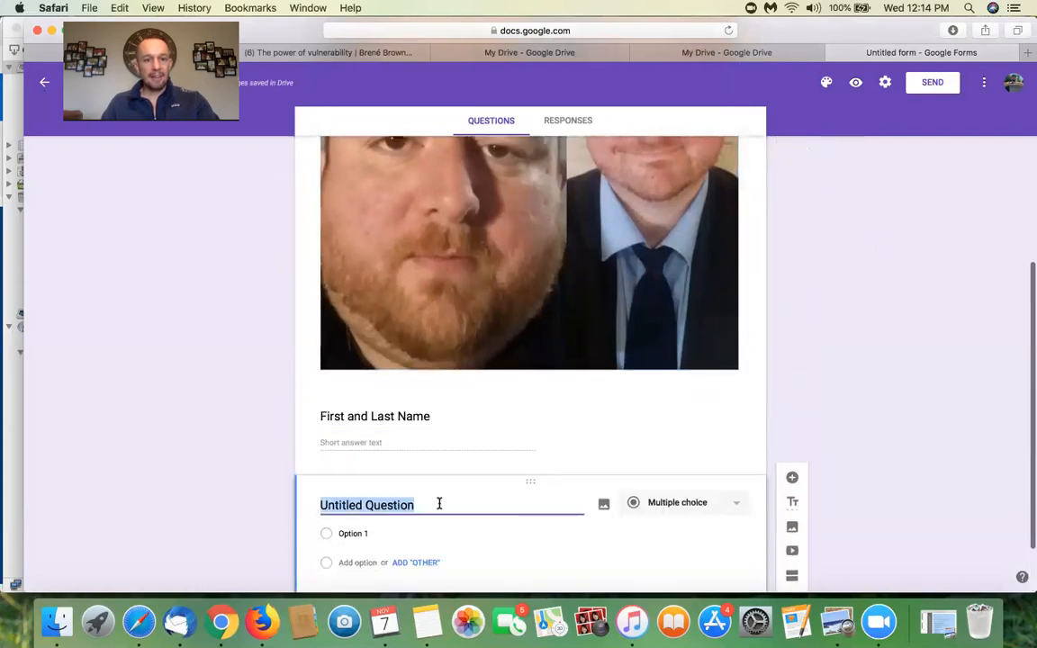
pyautogui.write('Email Ad')
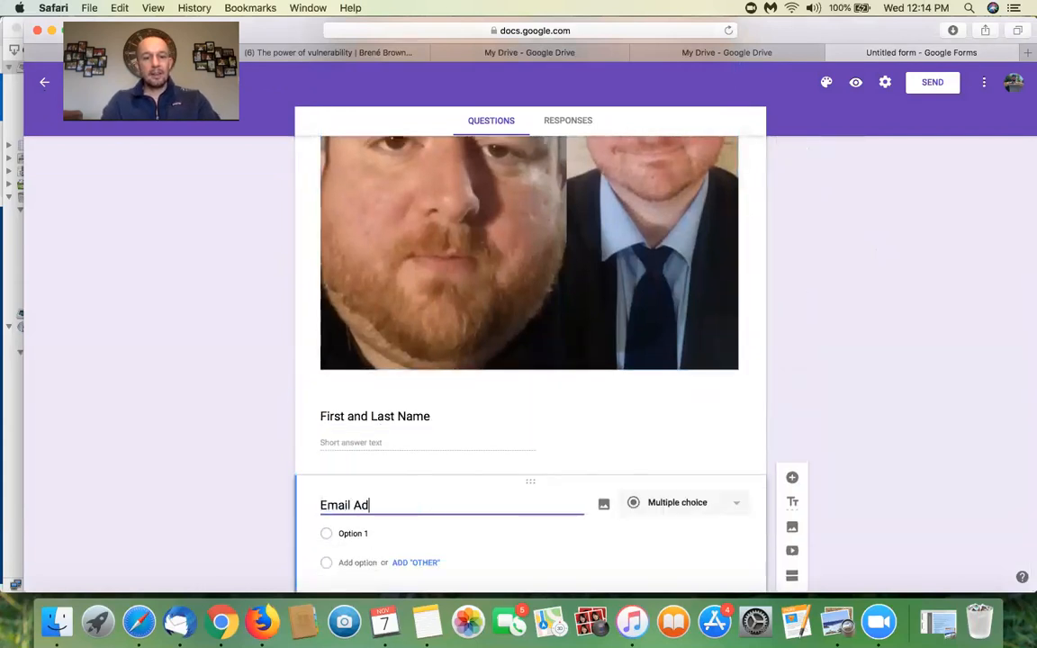
pyautogui.write('dress')
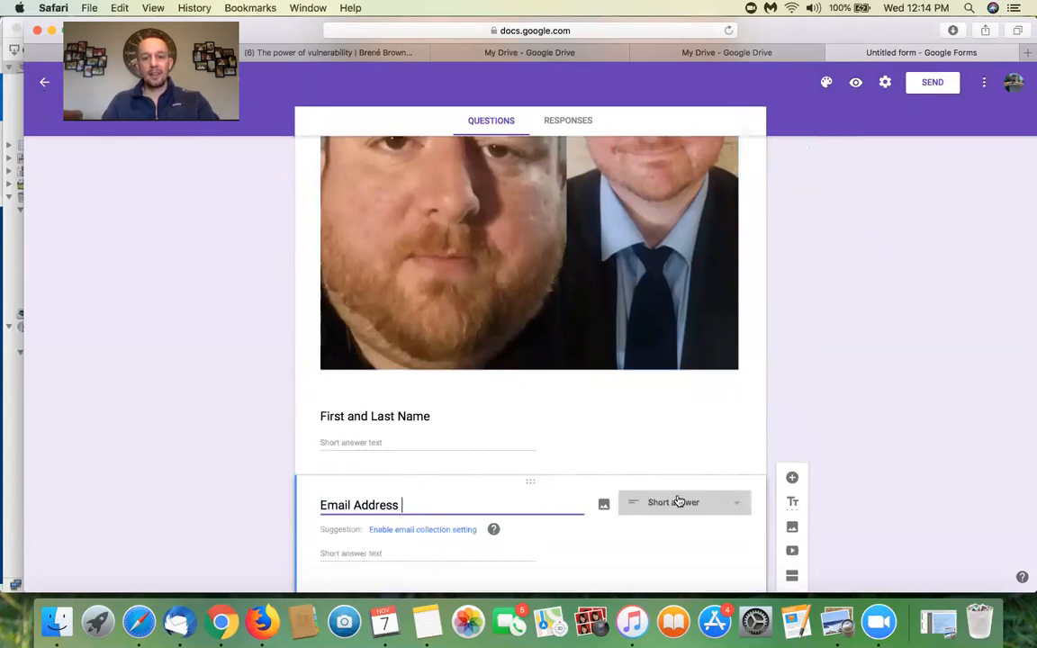
# Reopen the questionnaire PDF in Preview, look over the fields following EMAIL, and minimize its window.
pyautogui.click(933, 622)
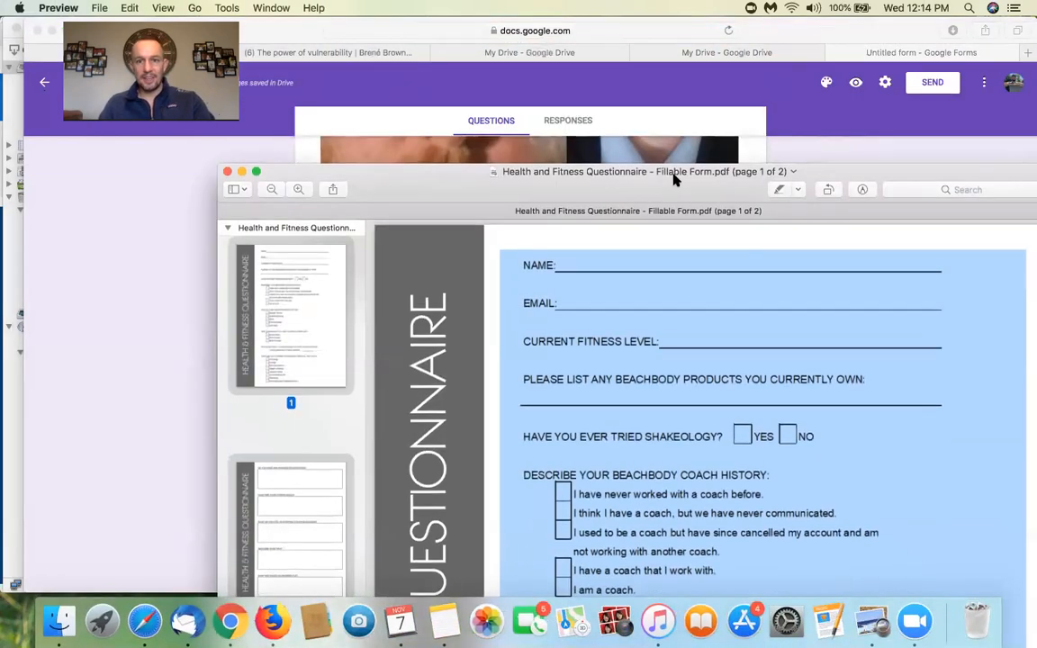
pyautogui.doubleClick(667, 180)
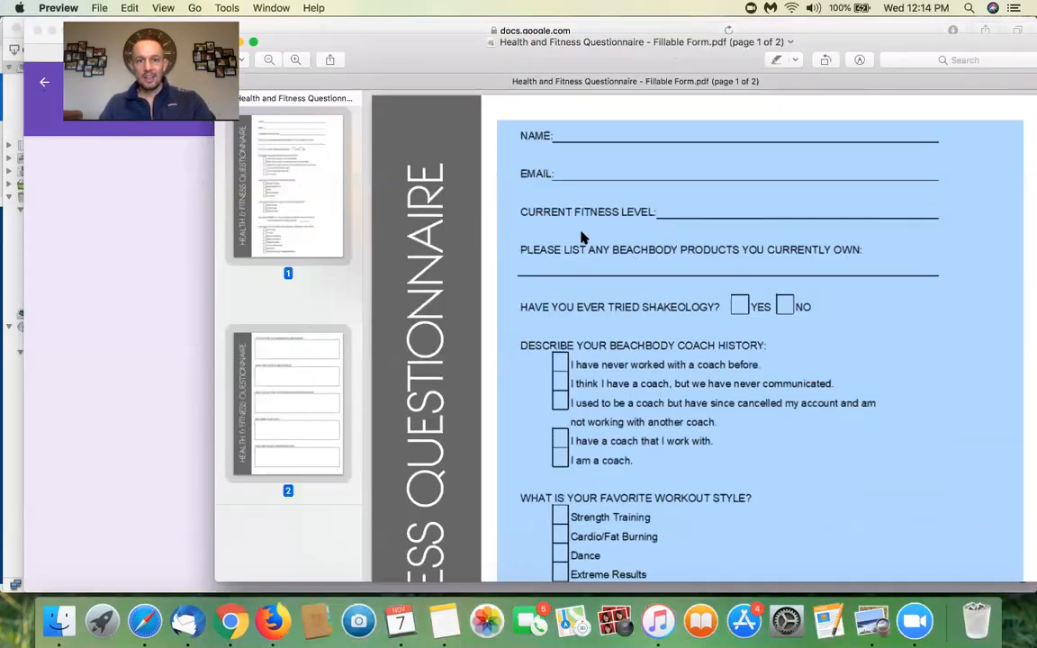
pyautogui.doubleClick(297, 72)
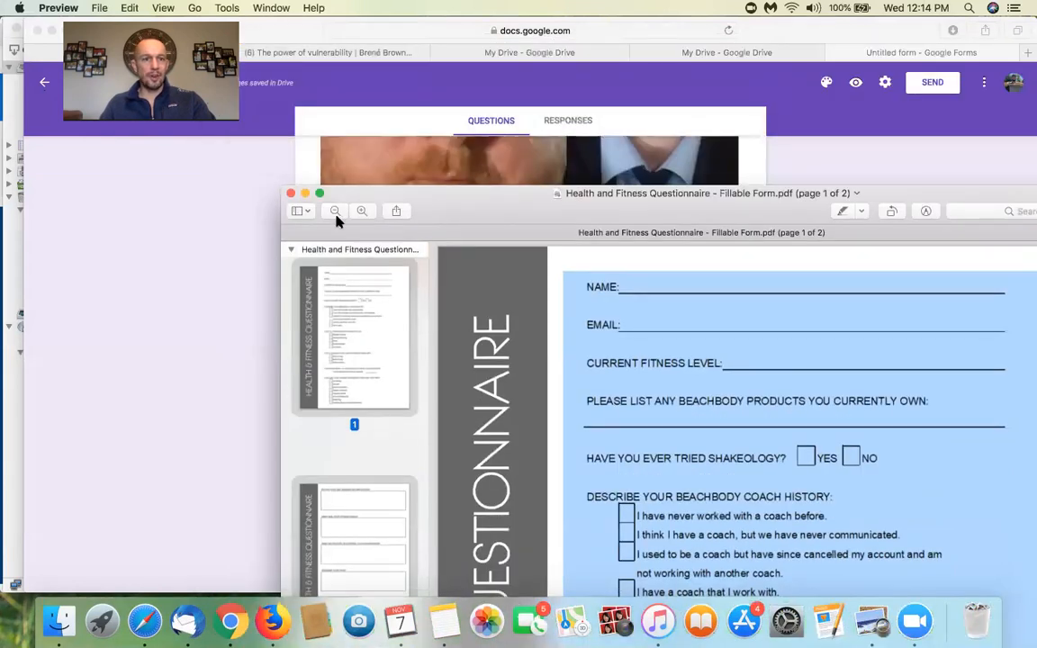
pyautogui.click(305, 193)
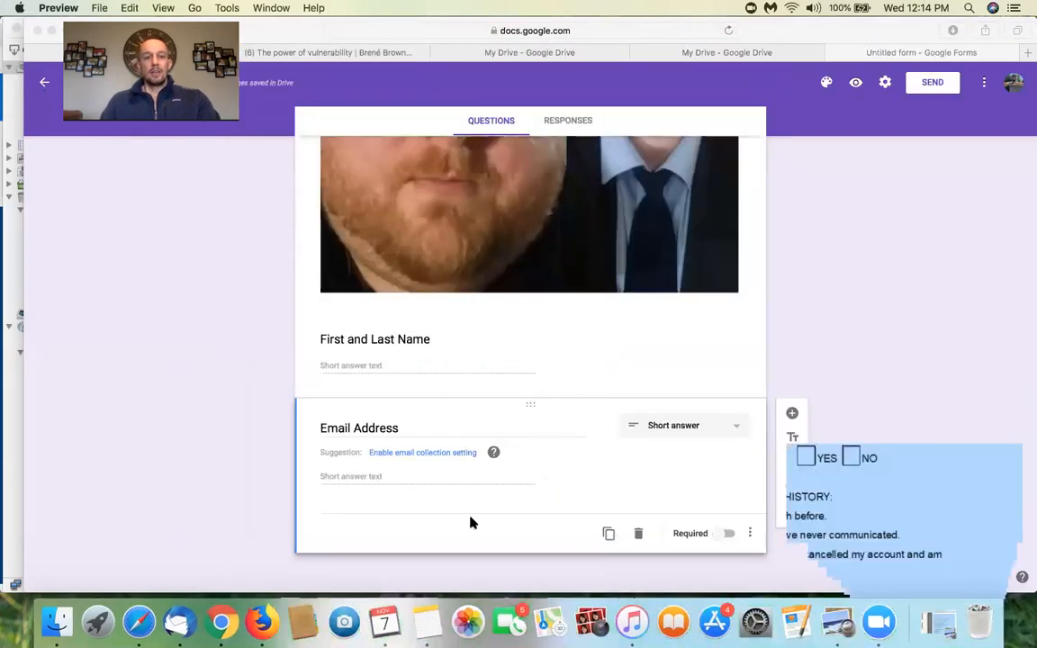
# Duplicate the Email Address question and retitle the copy "Phone Number".
pyautogui.click(609, 535)
pyautogui.write('PHone')
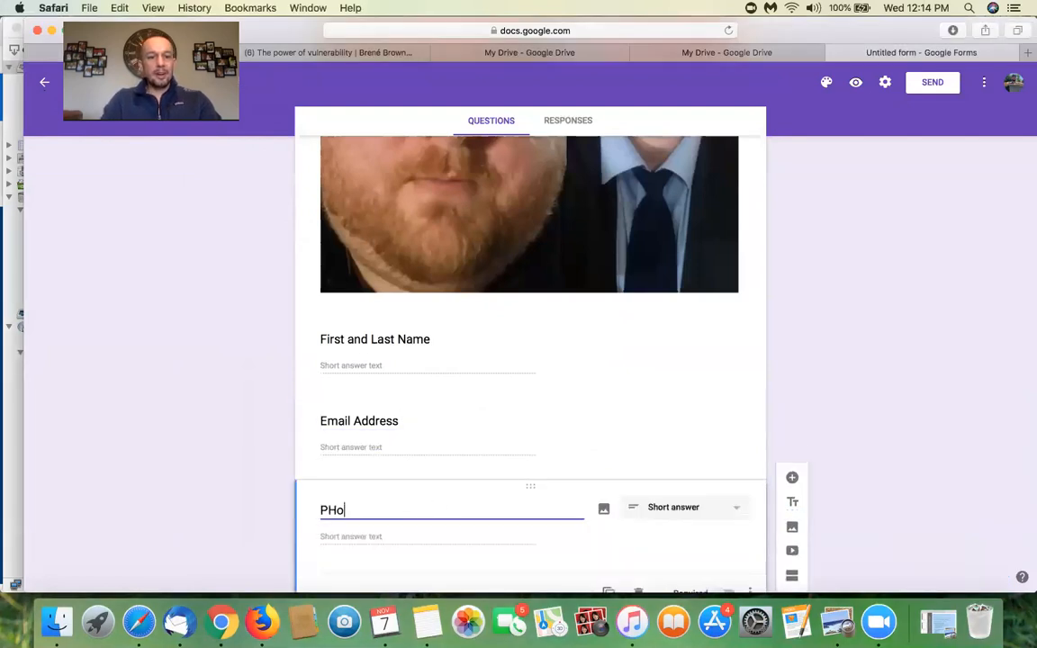
pyautogui.press('BackSpace')
pyautogui.press('BackSpace')
pyautogui.press('BackSpace')
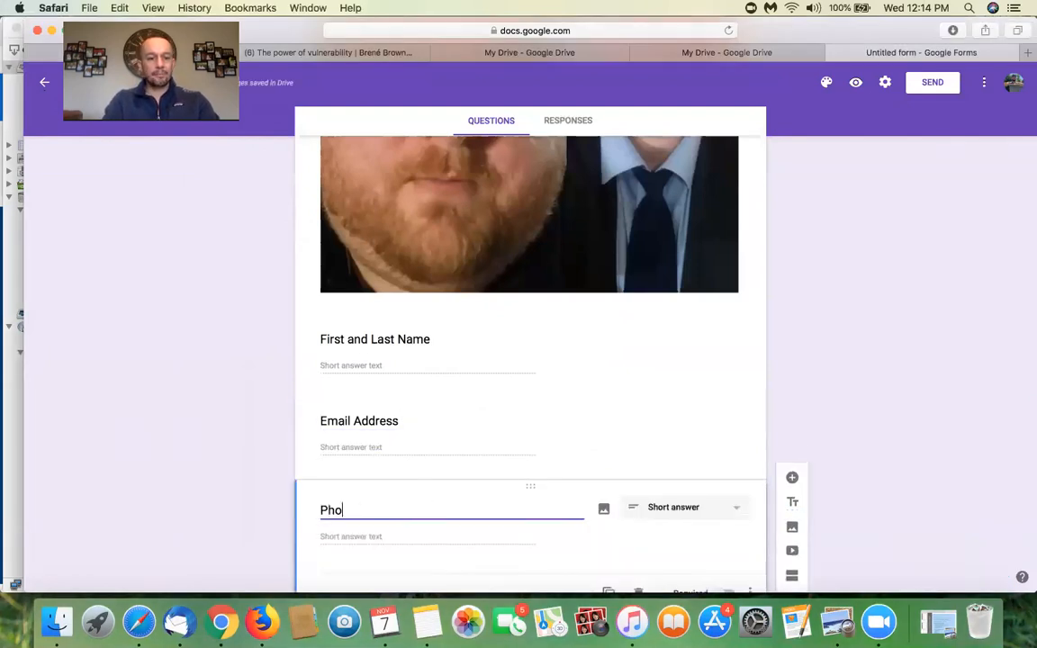
pyautogui.click(624, 539)
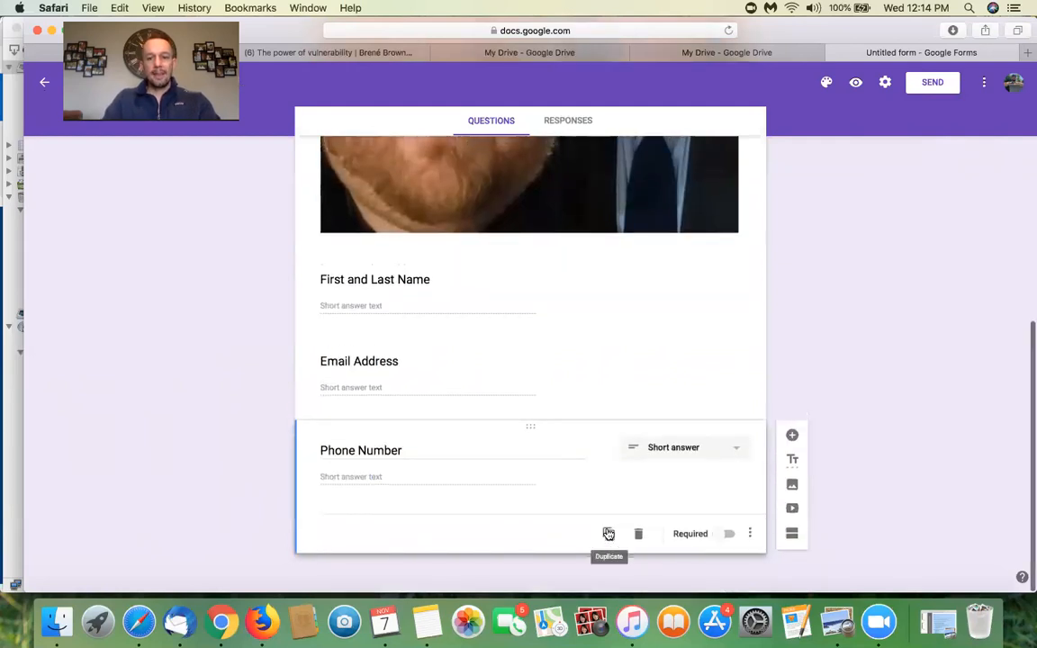
# Duplicate the Phone Number question and retitle the copy "What is your Current Fitness Level".
pyautogui.click(608, 533)
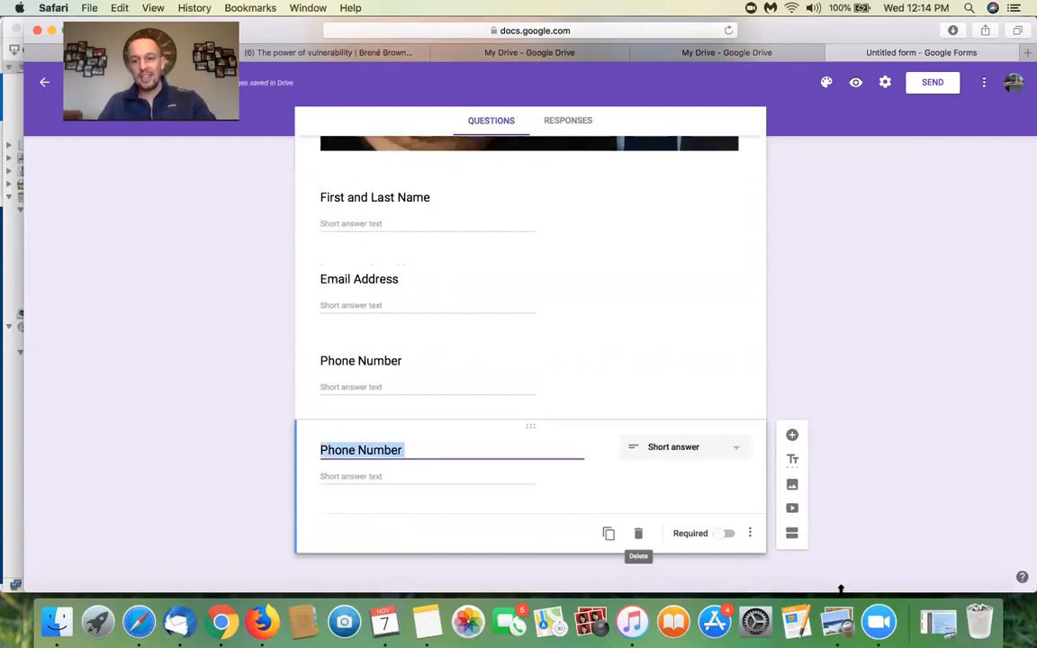
pyautogui.write('What is yo')
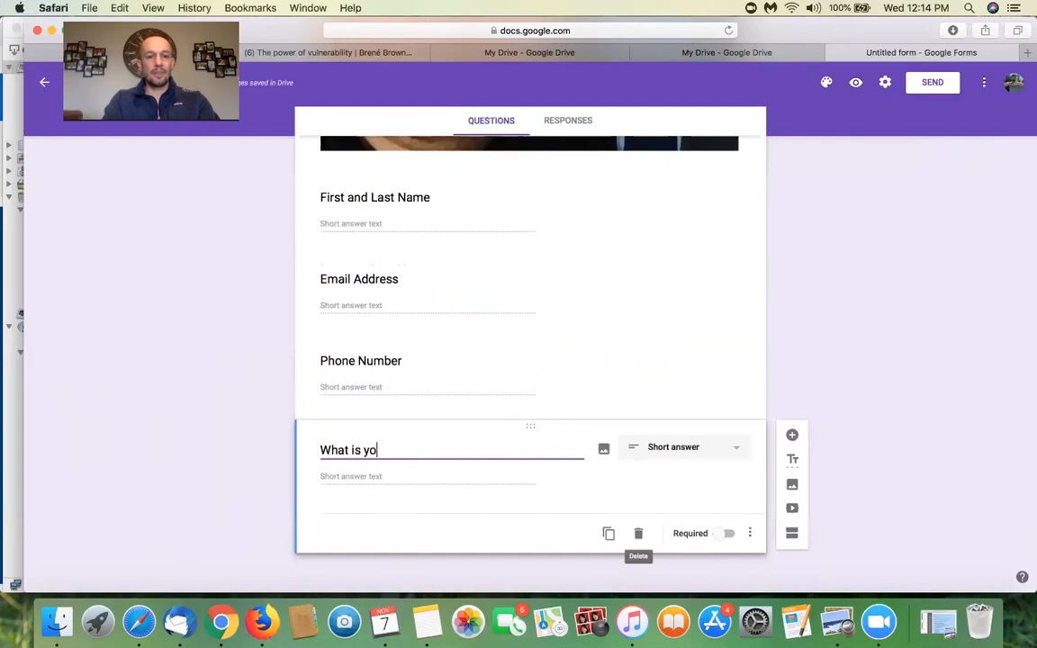
pyautogui.write('ur Current Fitness CL')
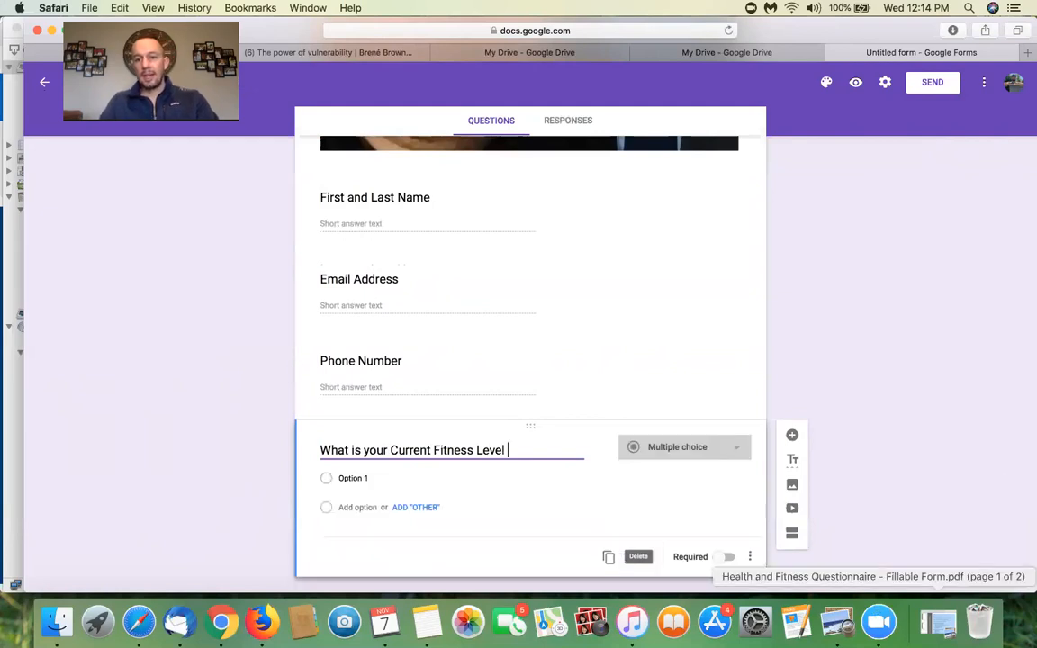
# Check the current fitness level field in the questionnaire PDF in Preview, and set the matching form question's answer type to Paragraph.
pyautogui.click(938, 621)
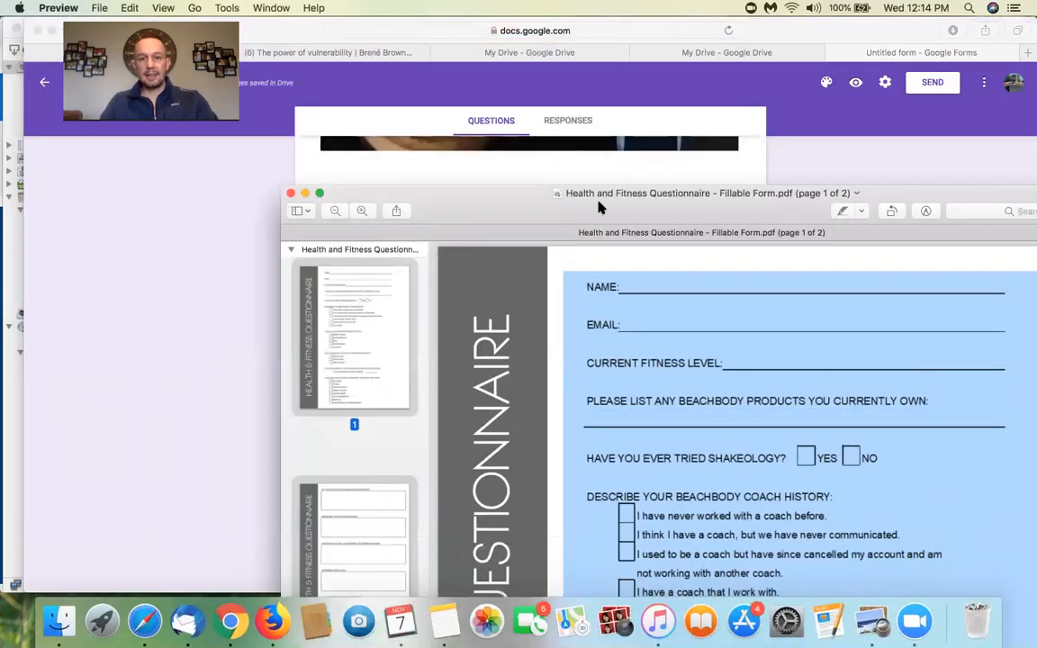
pyautogui.doubleClick(538, 185)
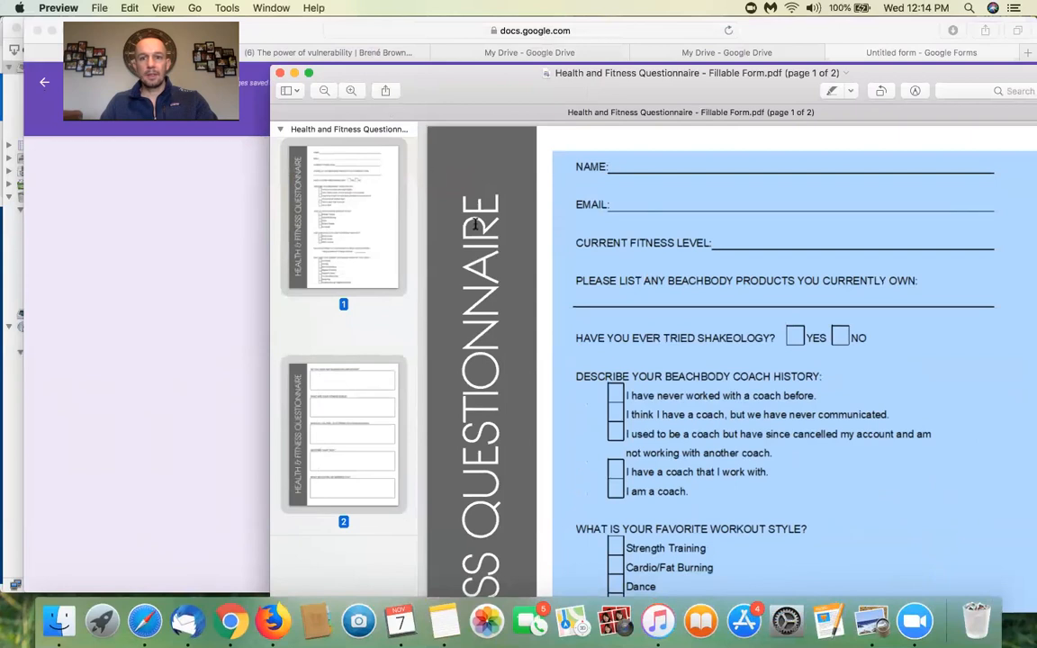
pyautogui.click(294, 72)
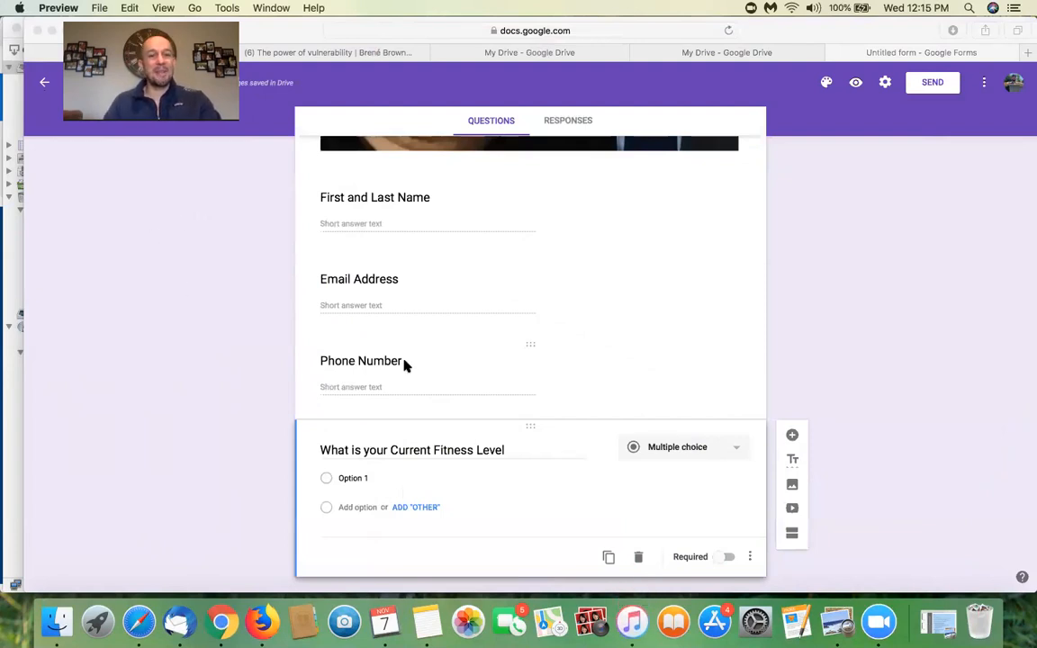
pyautogui.click(670, 452)
pyautogui.click(677, 456)
pyautogui.click(590, 463)
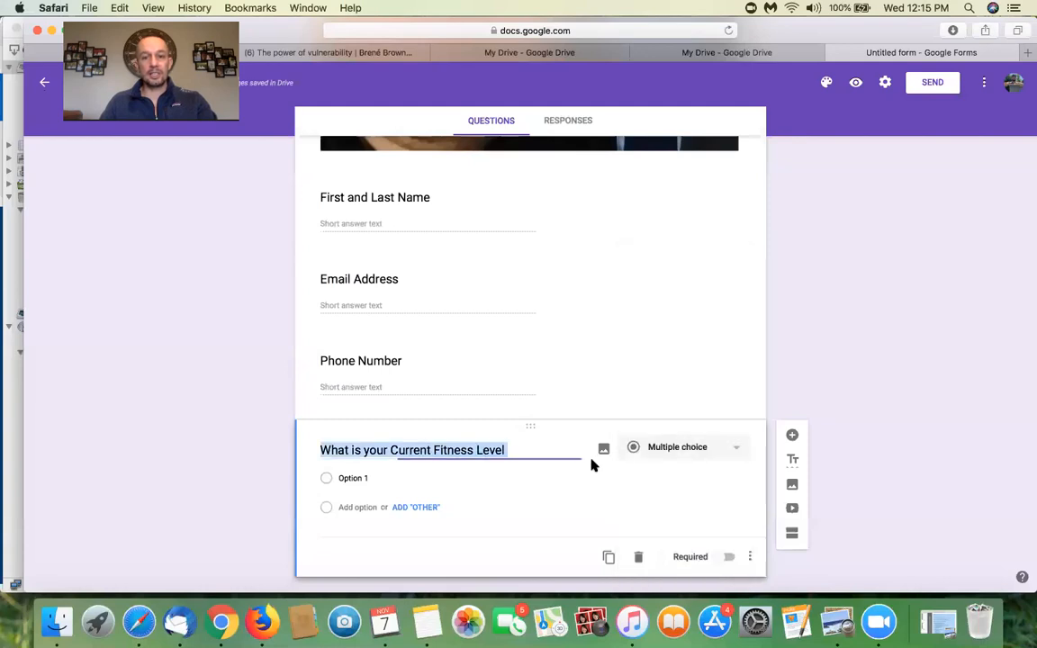
pyautogui.click(691, 447)
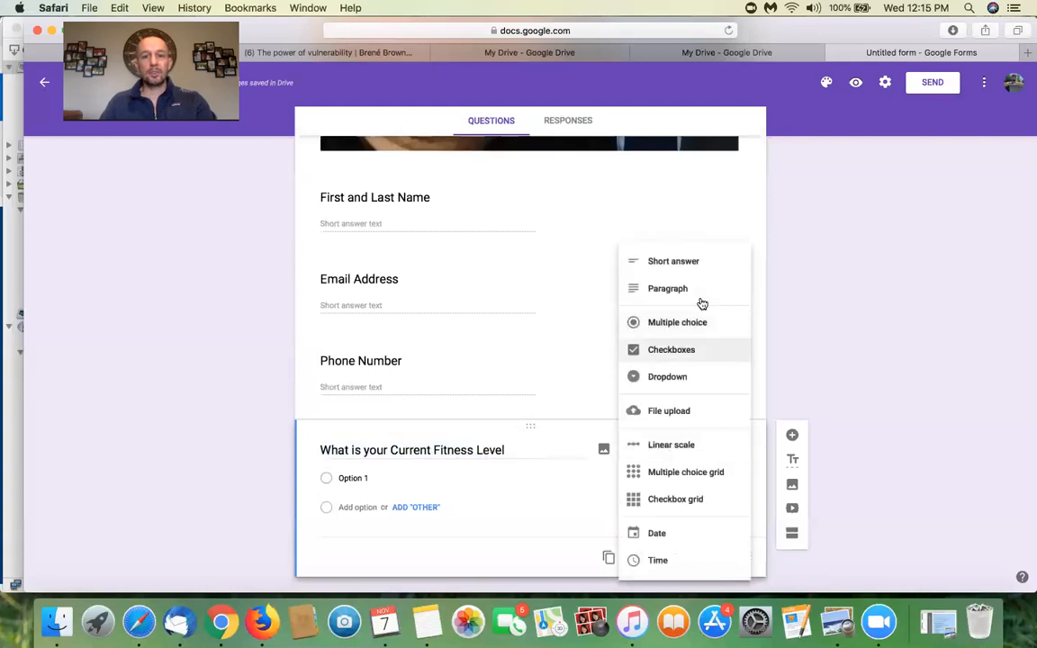
pyautogui.click(678, 272)
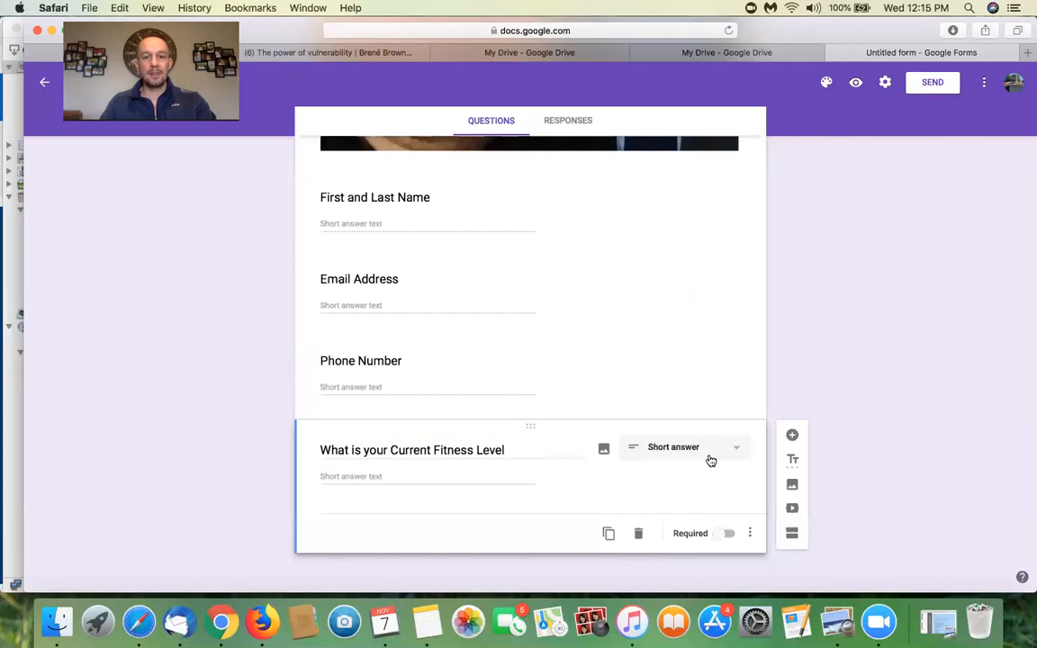
pyautogui.click(711, 461)
pyautogui.click(691, 289)
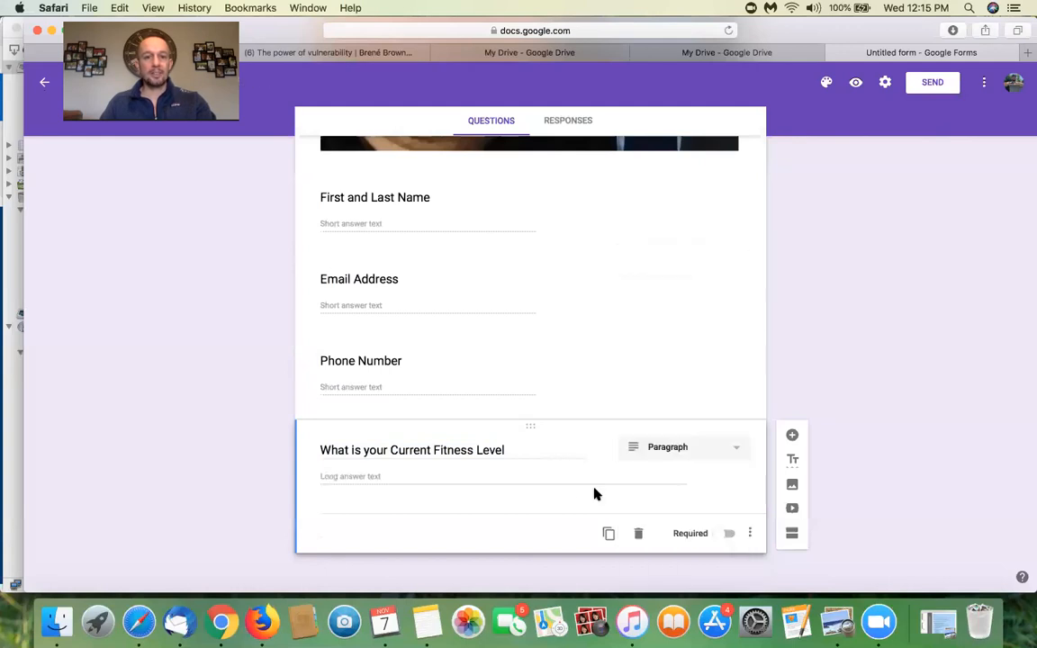
pyautogui.scroll(-1, 531, 495)
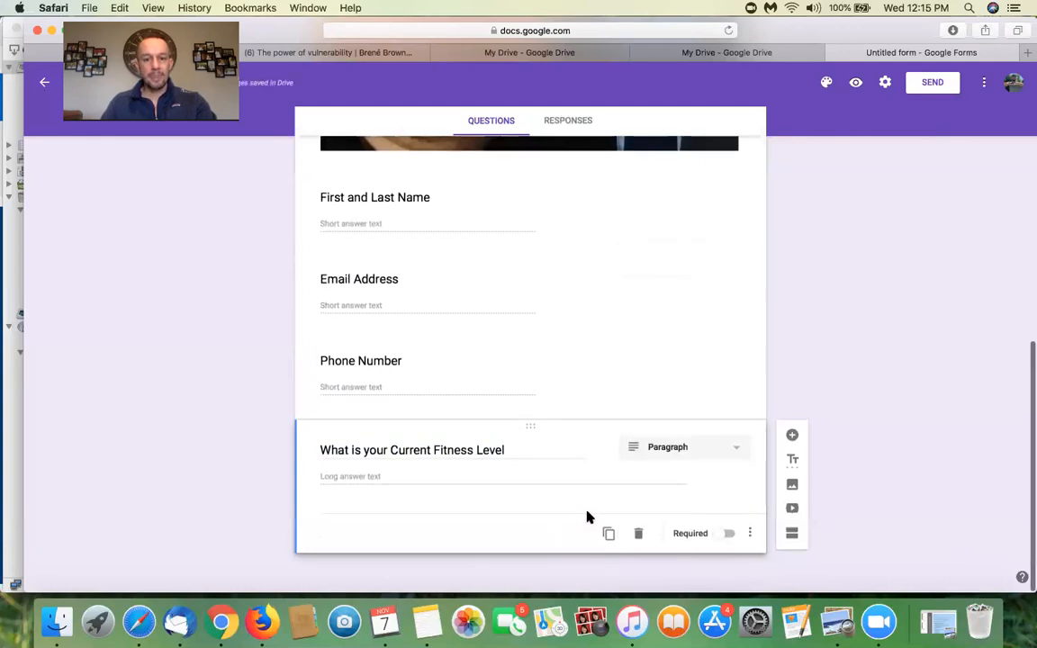
# Duplicate the Current Fitness Level question and look up the following field in the questionnaire PDF in Preview.
pyautogui.click(609, 533)
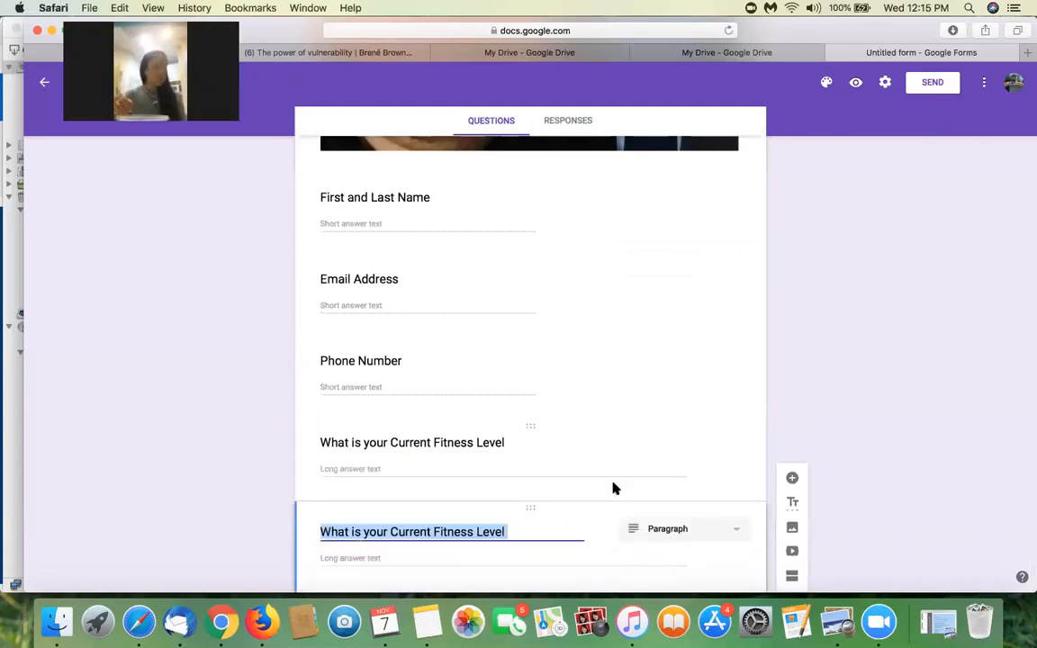
pyautogui.click(837, 621)
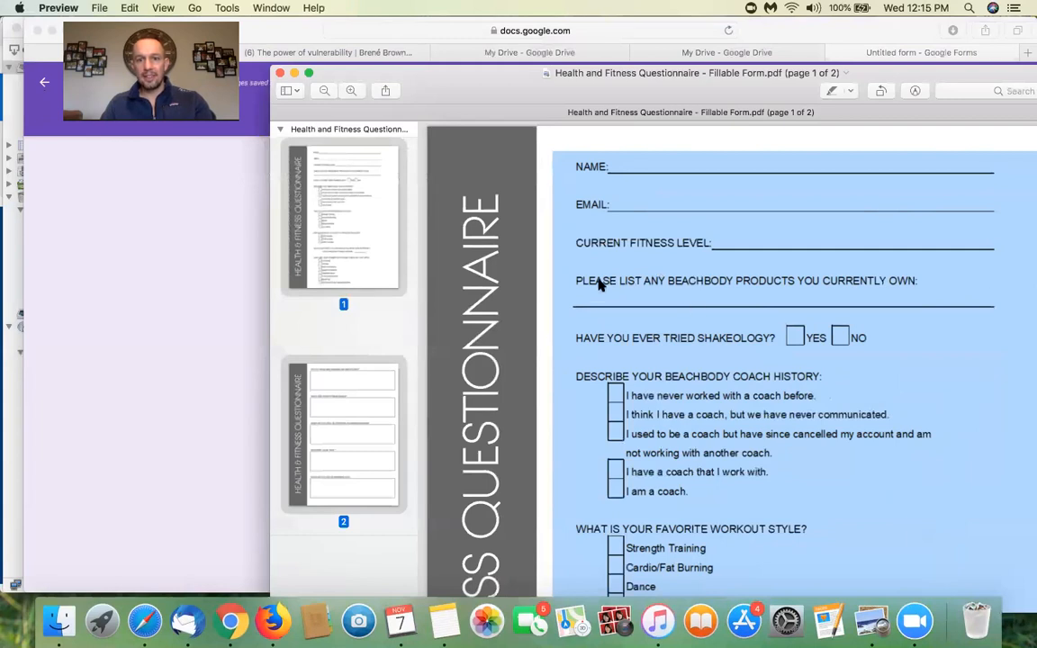
pyautogui.click(294, 72)
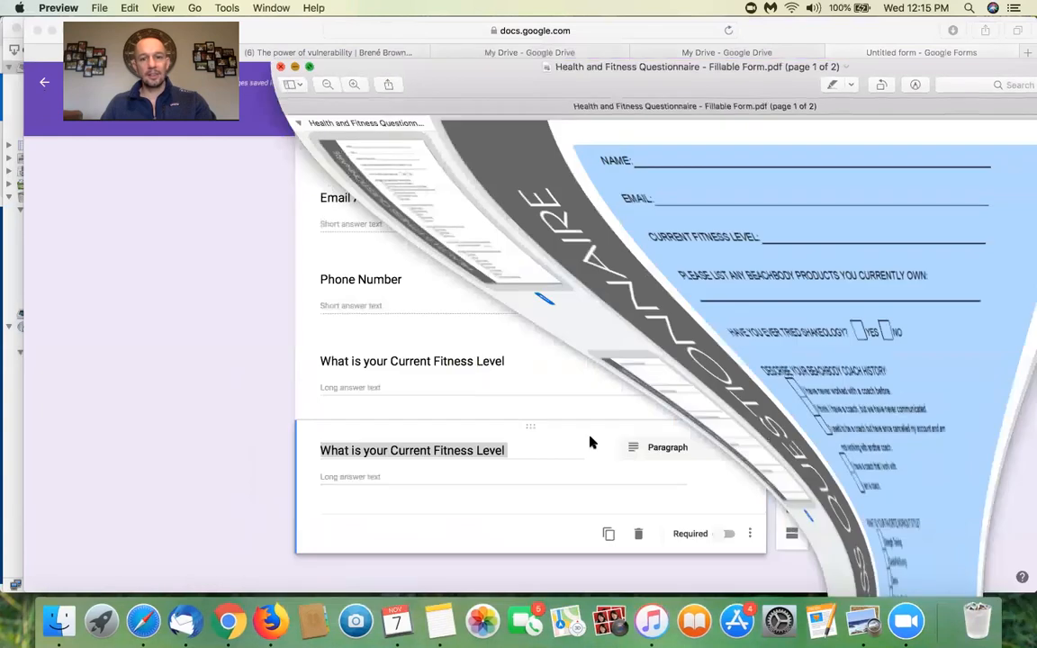
# Retitle the duplicated fitness level question "What Beachbody Products do you Currently Own?", rechecking the wording in the questionnaire PDF.
pyautogui.click(519, 449)
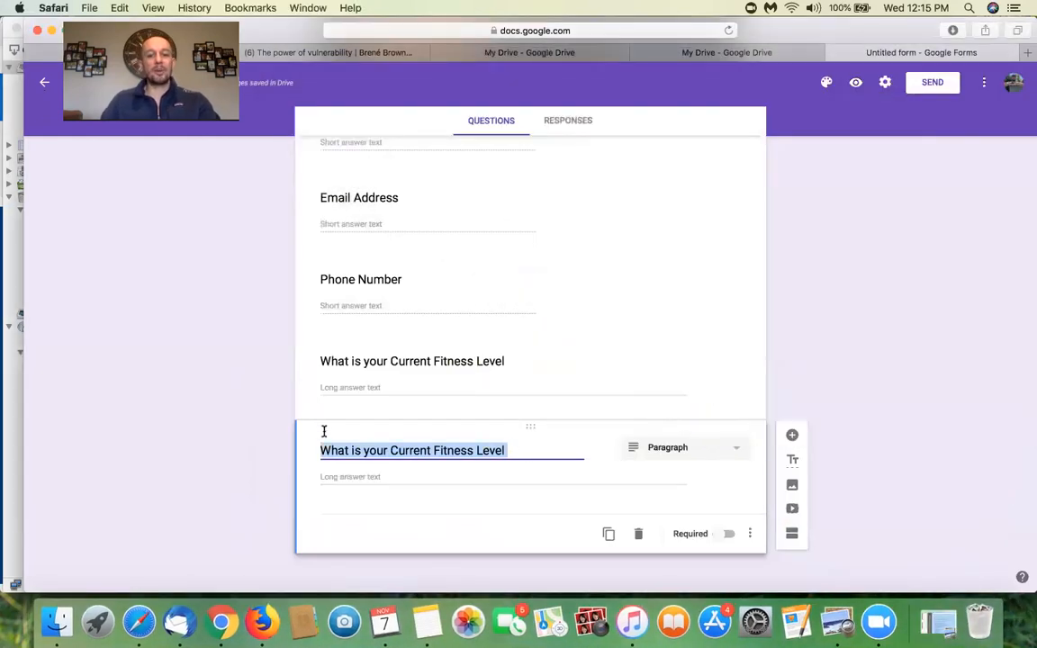
pyautogui.write('What')
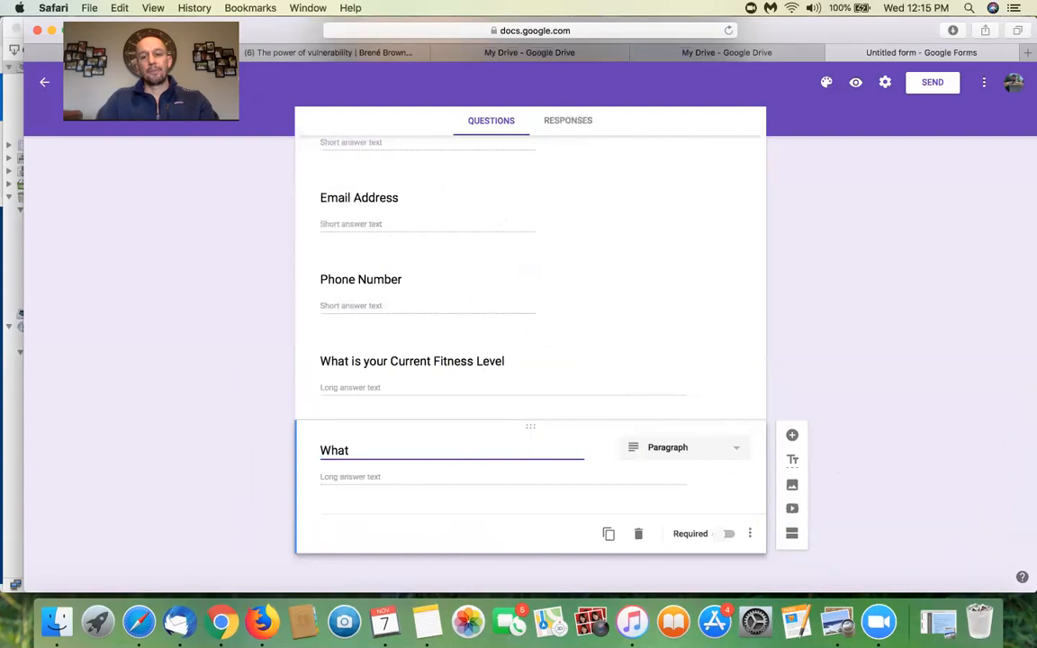
pyautogui.click(939, 623)
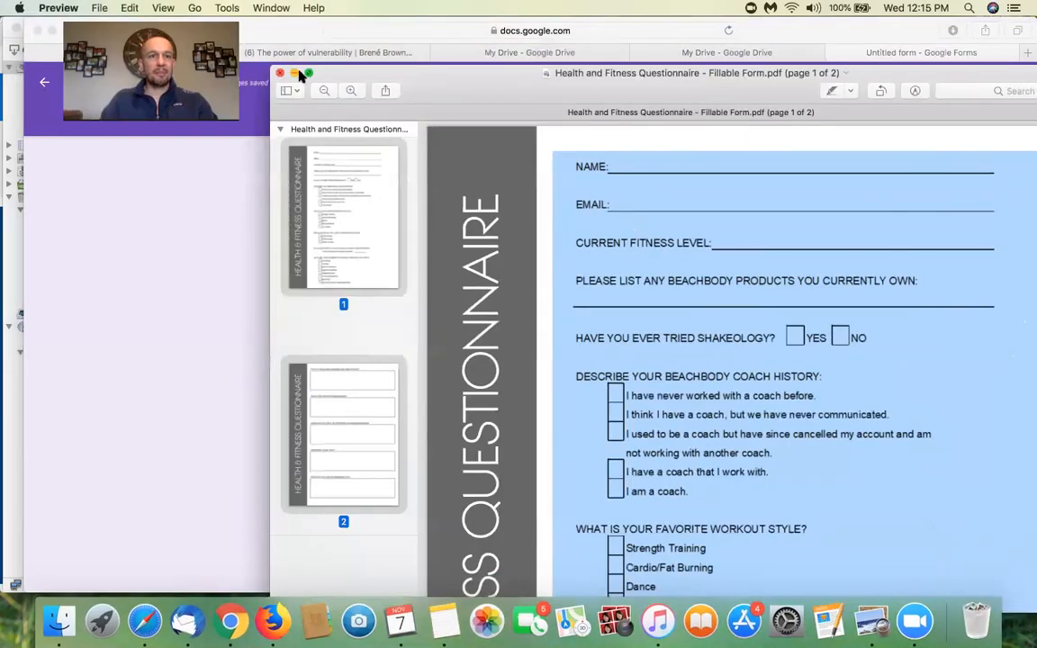
pyautogui.click(294, 73)
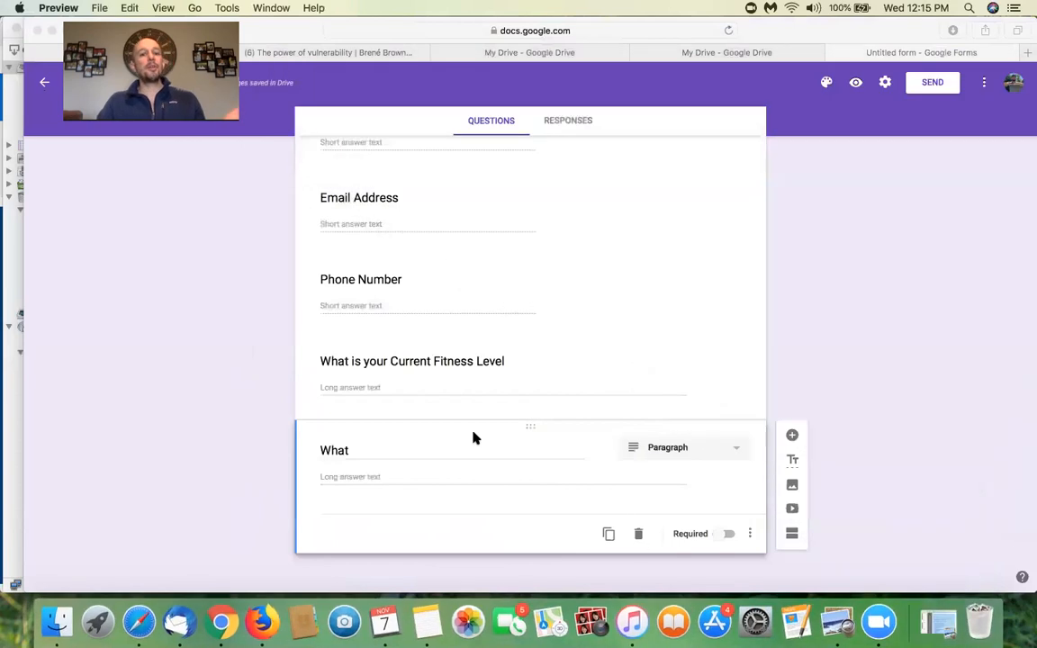
pyautogui.click(380, 451)
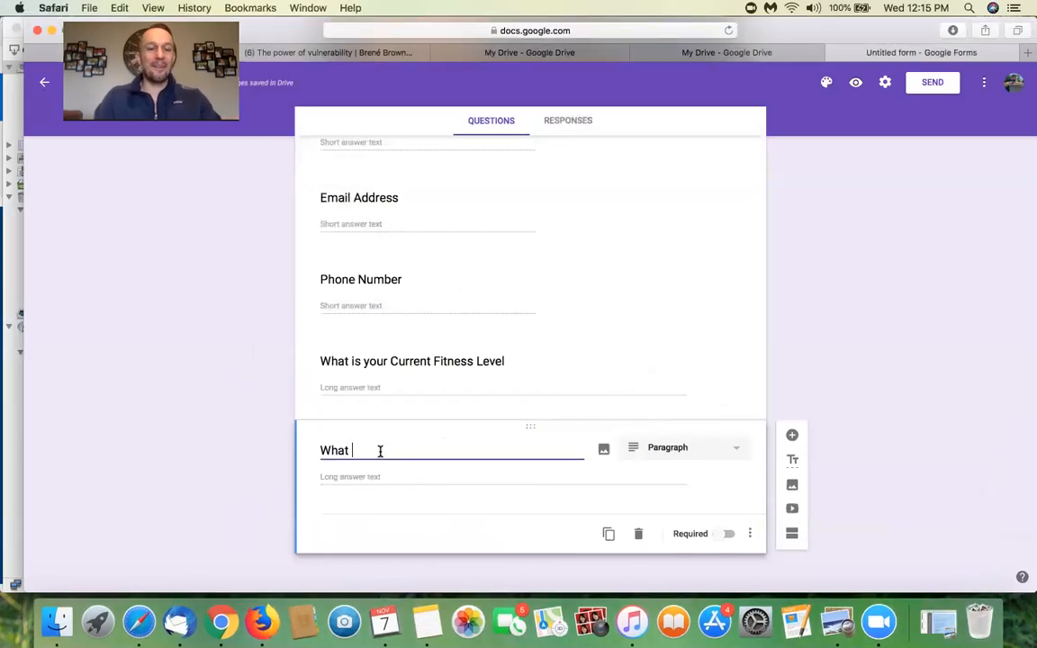
pyautogui.write('Bea')
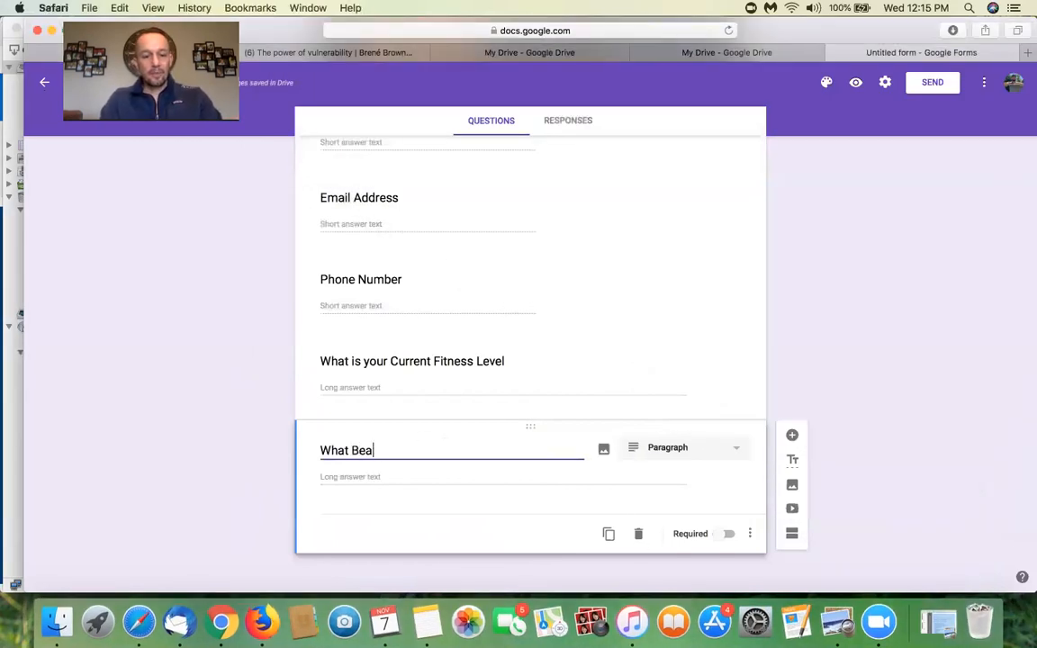
pyautogui.write('chbody Prodcu')
pyautogui.press('BackSpace')
pyautogui.press('BackSpace')
pyautogui.write('ucts do you Currently Own?')
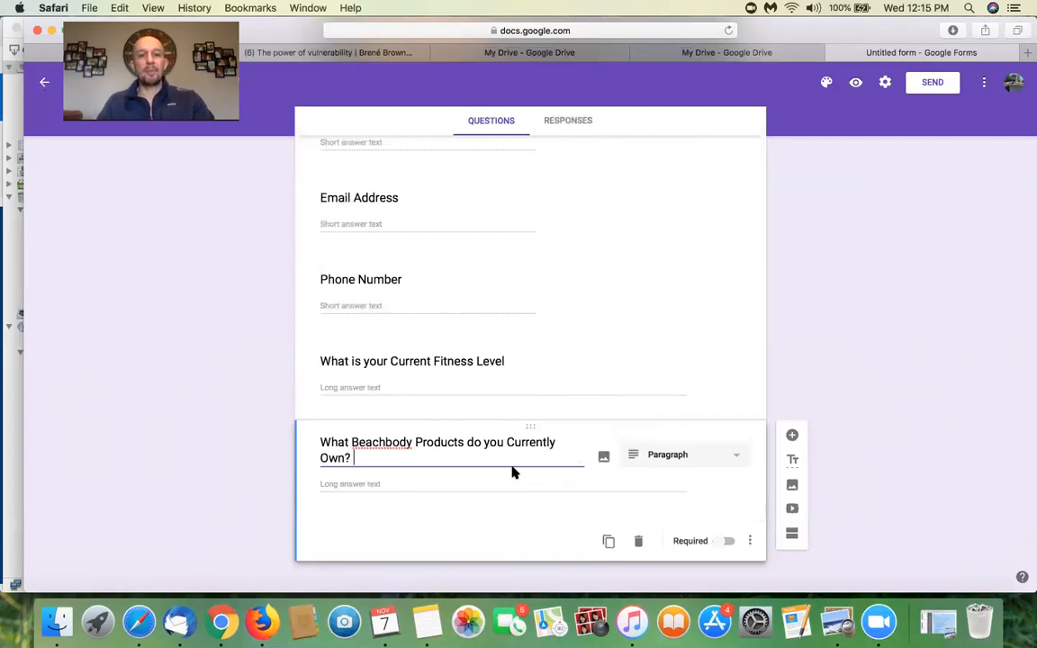
# Check the field after the Beachbody products in the questionnaire PDF, and duplicate the Beachbody products question in the form.
pyautogui.click(679, 455)
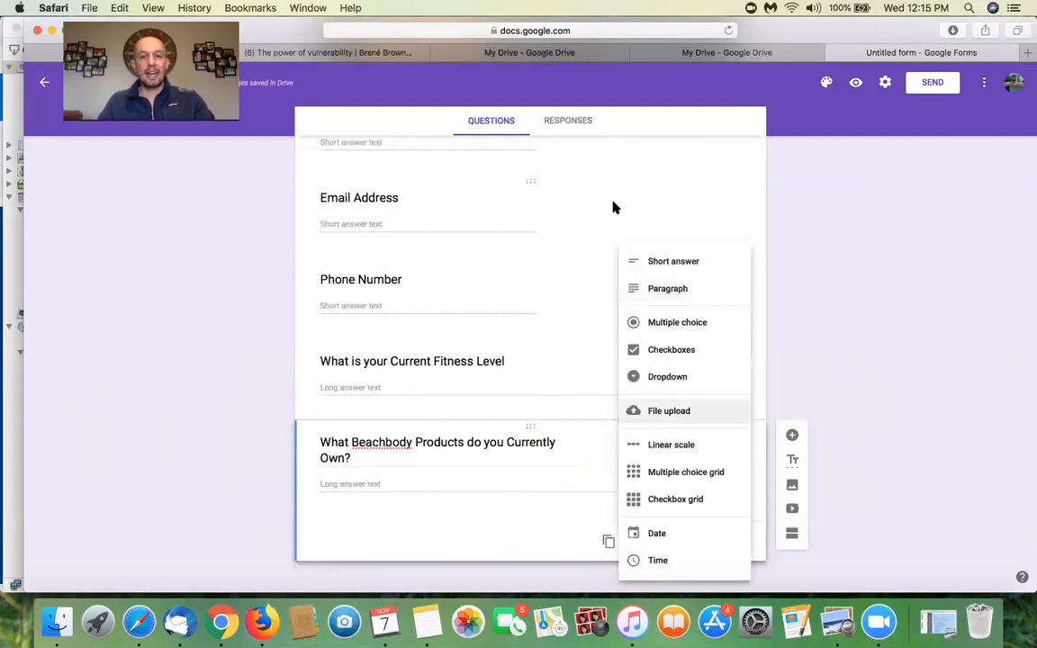
pyautogui.click(613, 208)
pyautogui.click(837, 621)
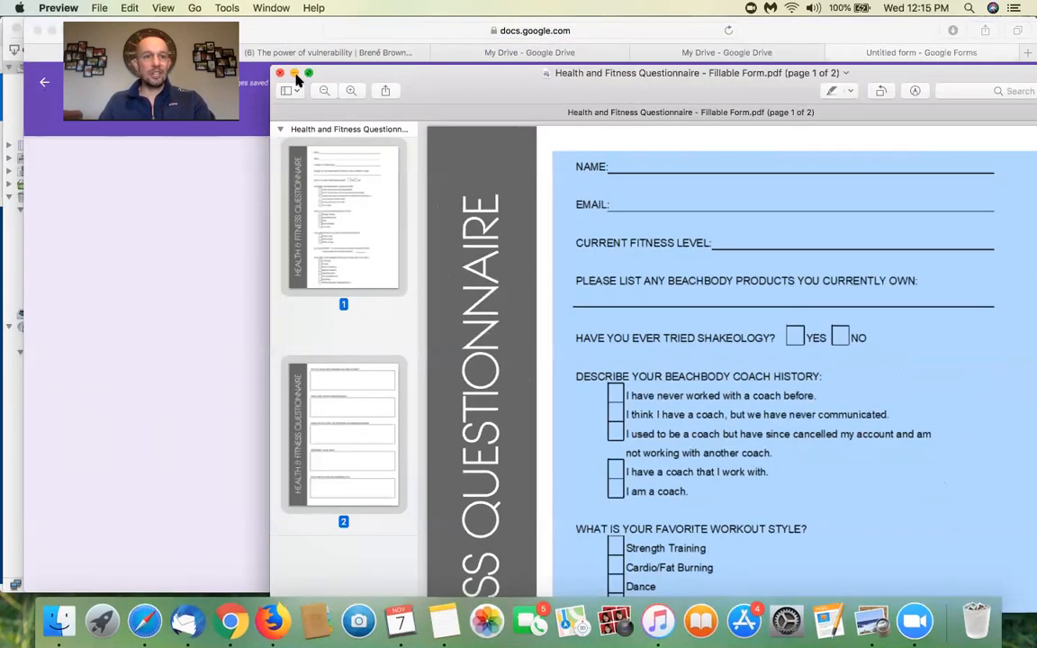
pyautogui.click(294, 73)
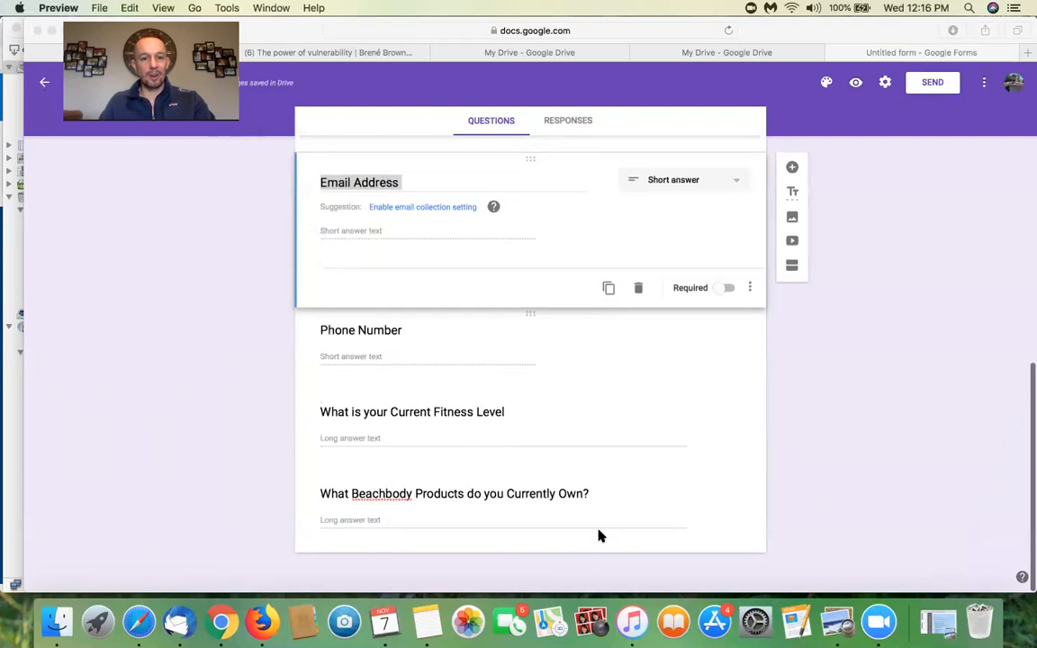
pyautogui.click(601, 536)
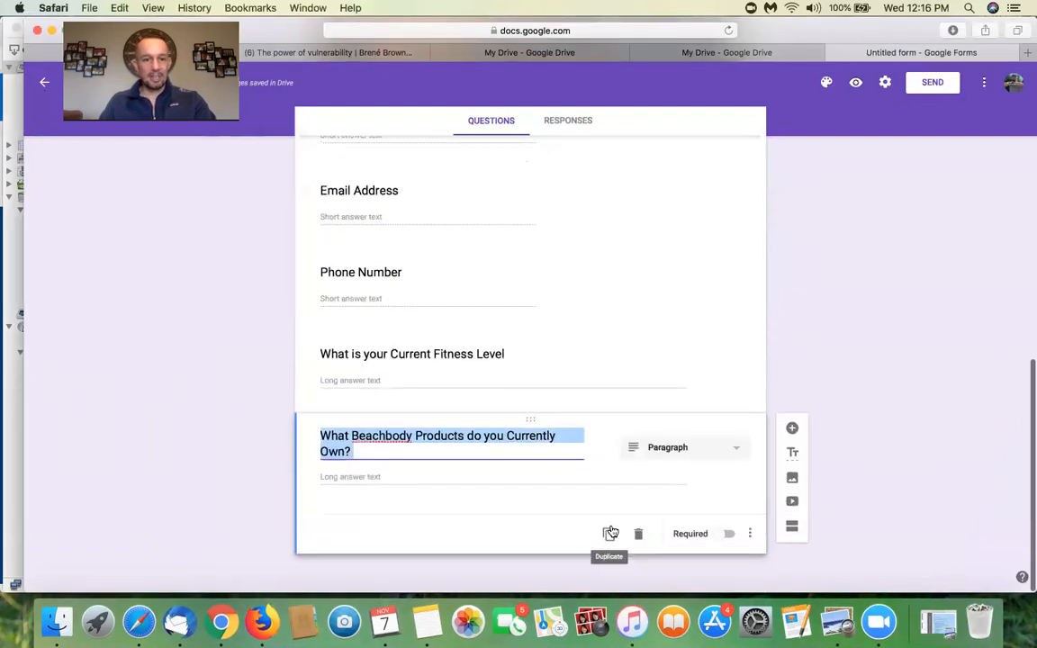
pyautogui.click(611, 532)
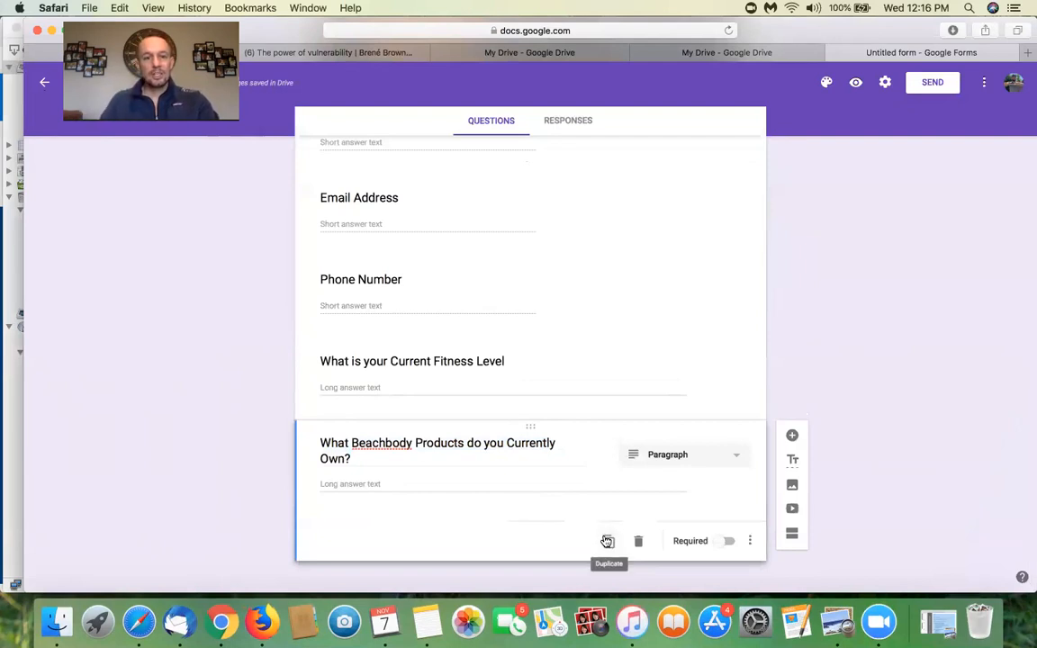
pyautogui.click(607, 541)
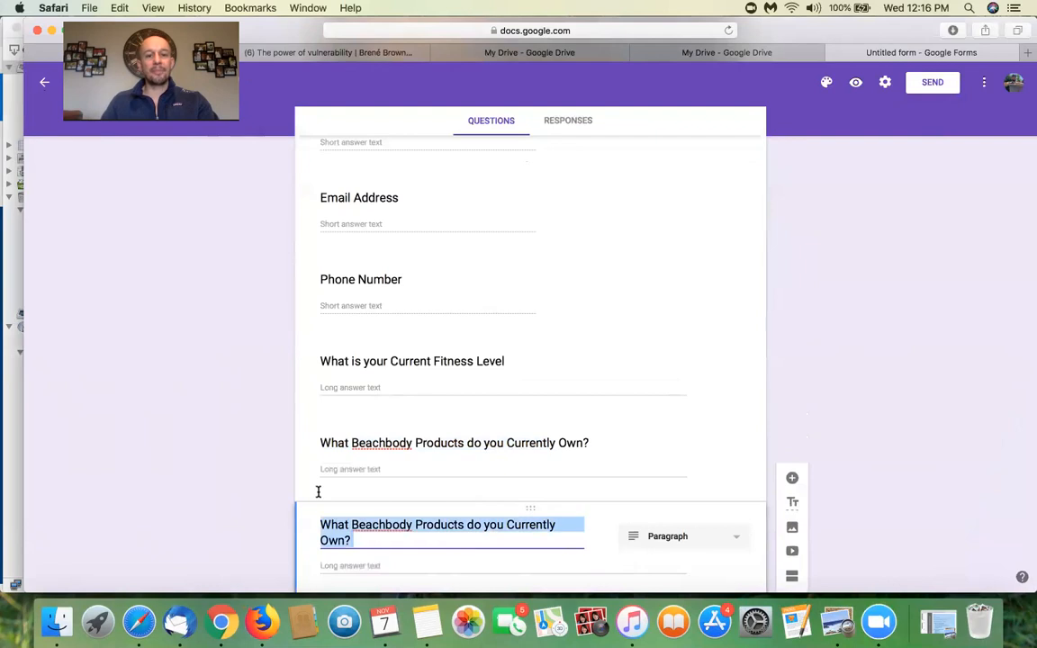
# Recheck the Shakeology wording in the questionnaire PDF in Preview, and retitle the duplicated question "Have you ever tried Shakeology" as Multiple choice.
pyautogui.click(972, 621)
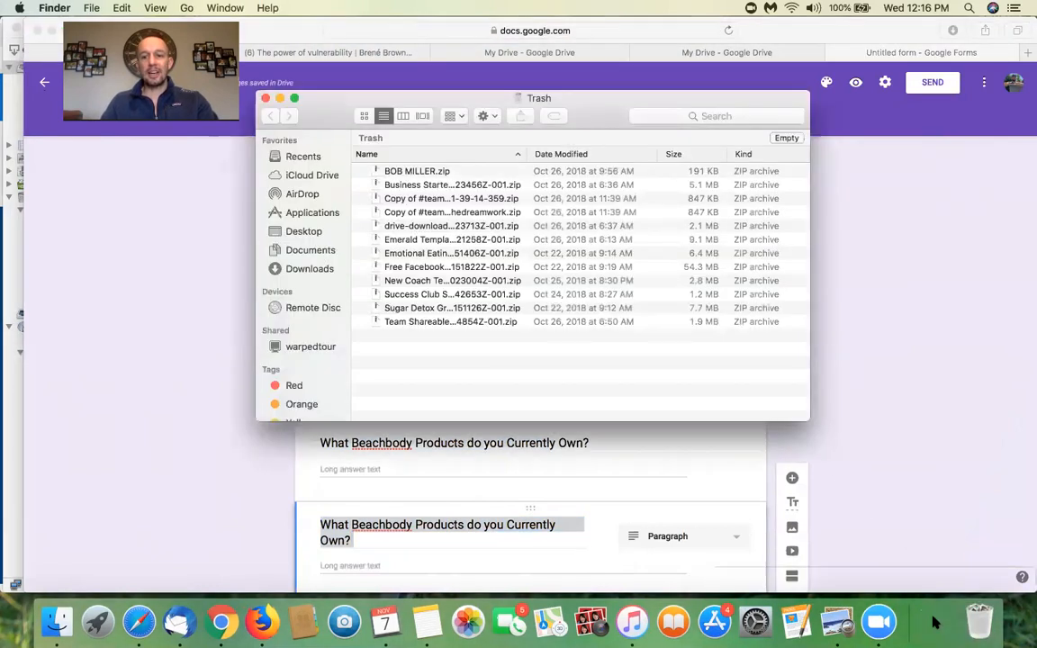
pyautogui.click(938, 620)
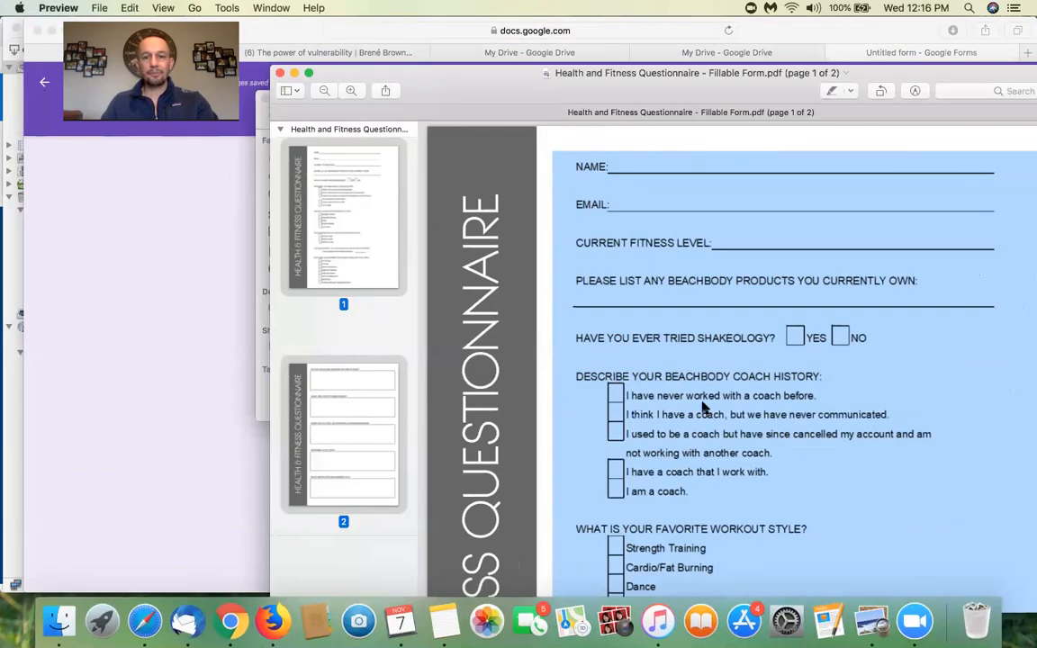
pyautogui.click(293, 74)
pyautogui.click(402, 545)
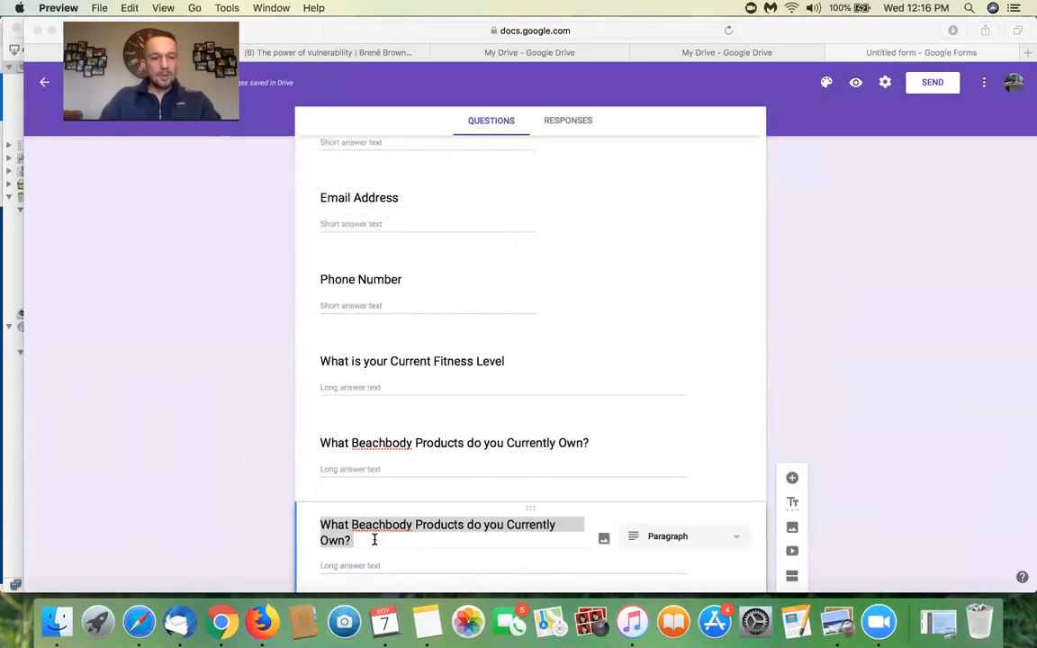
pyautogui.click(308, 509)
pyautogui.write('Have')
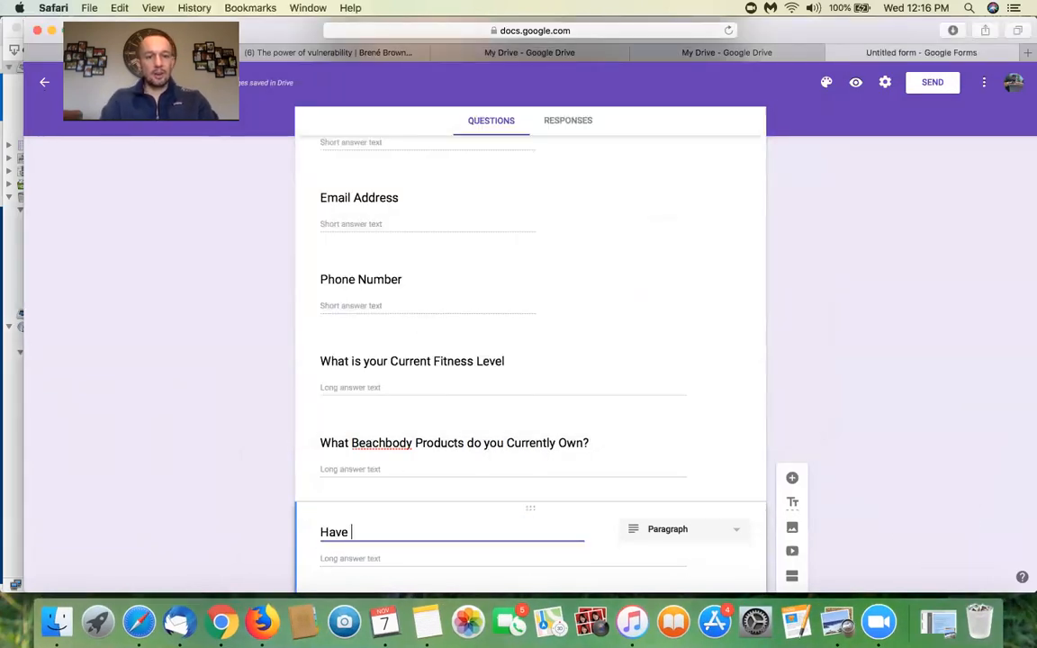
pyautogui.write(' you ever tried ')
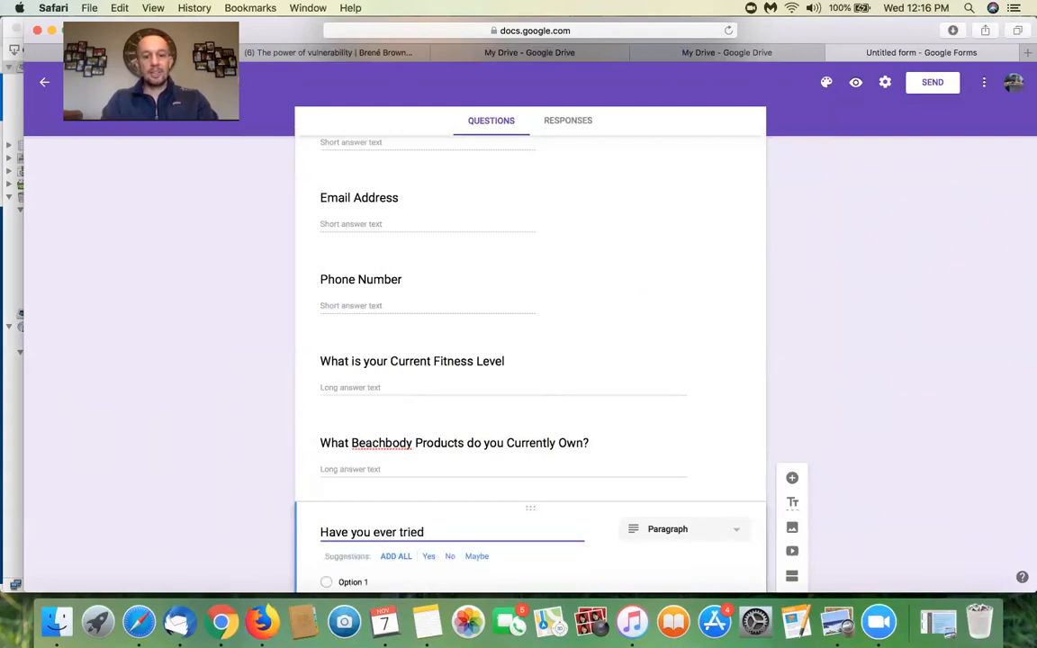
pyautogui.write('Shakeology')
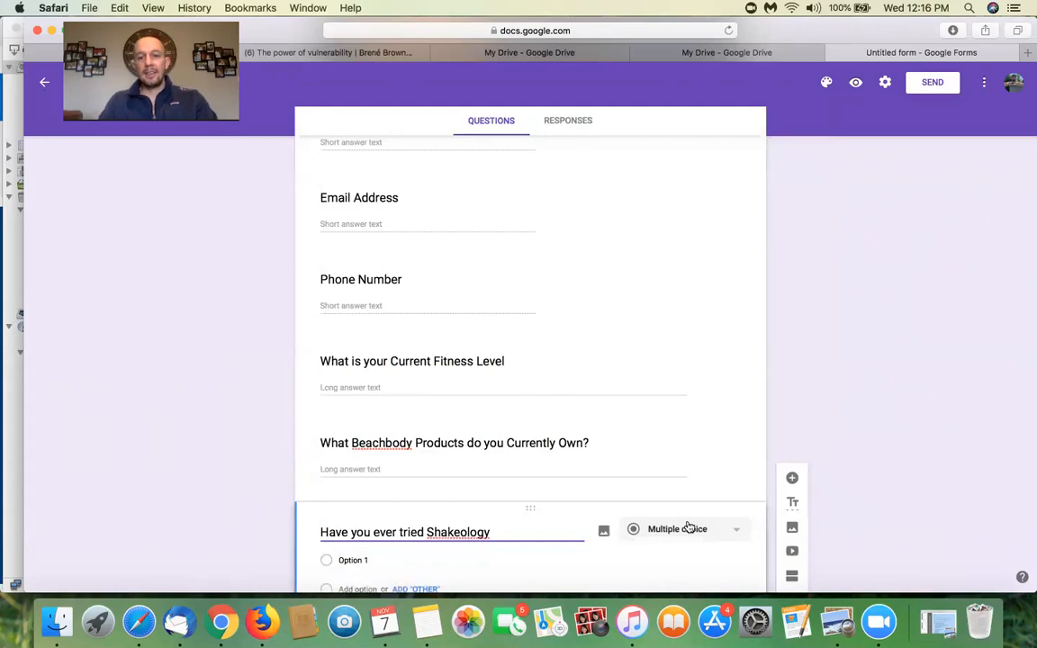
pyautogui.click(686, 530)
pyautogui.click(835, 386)
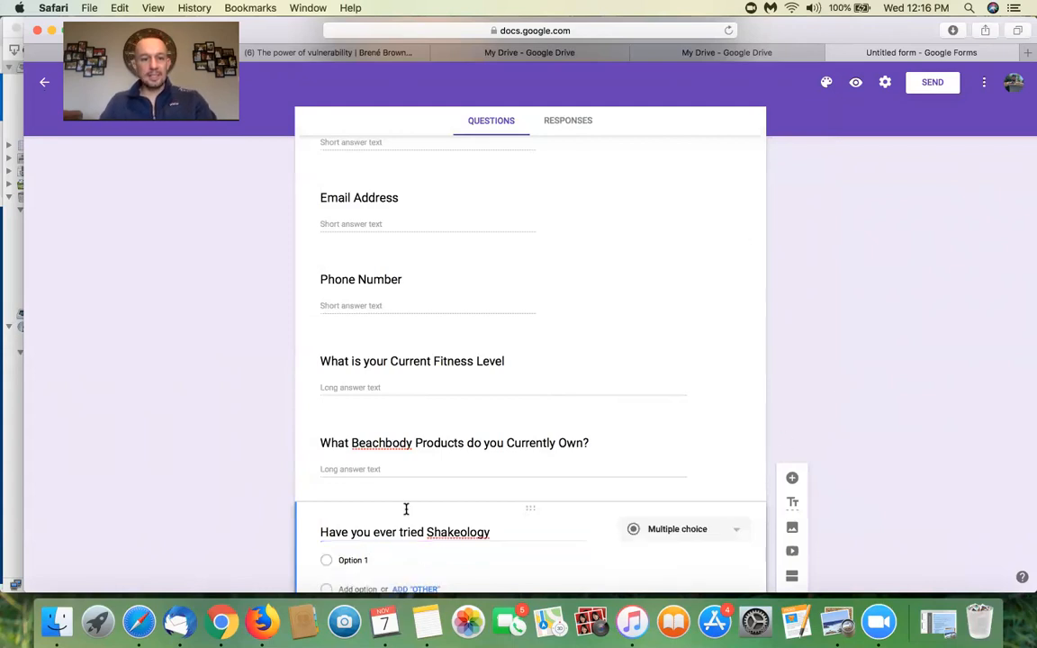
# Give the Shakeology question the two answer options YES and NO.
pyautogui.scroll(-2, 358, 486)
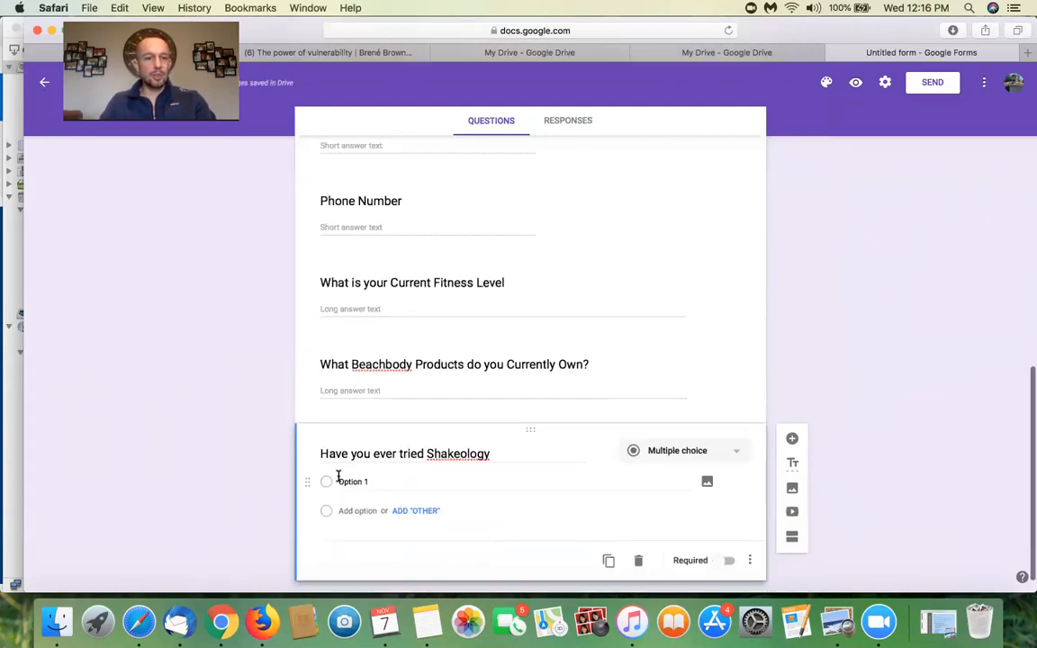
pyautogui.click(344, 481)
pyautogui.write('YES')
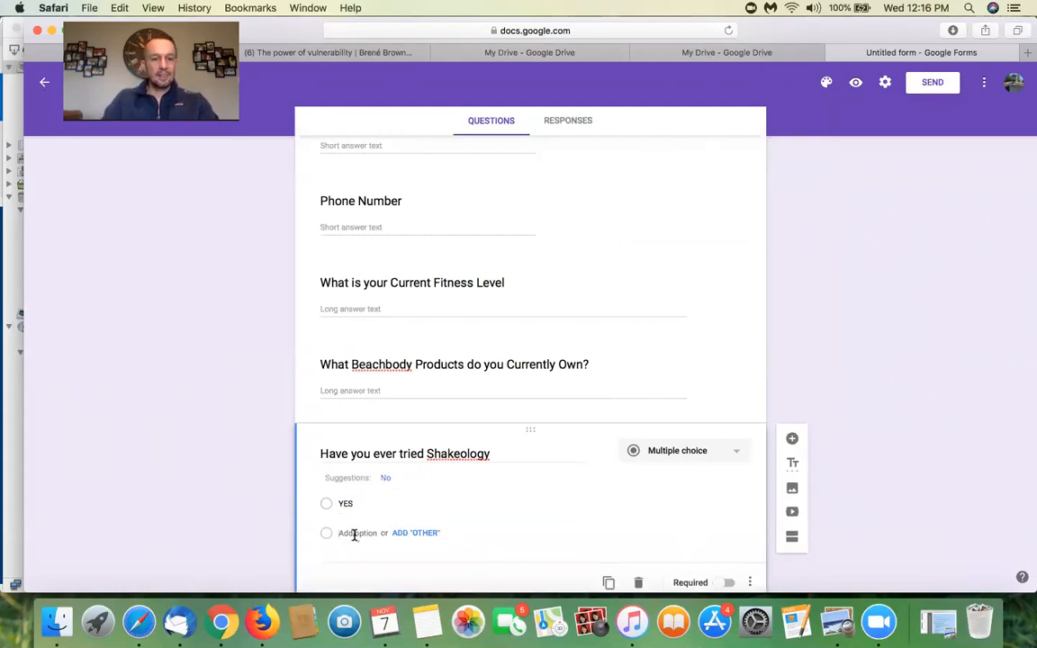
pyautogui.click(382, 533)
pyautogui.write('NO')
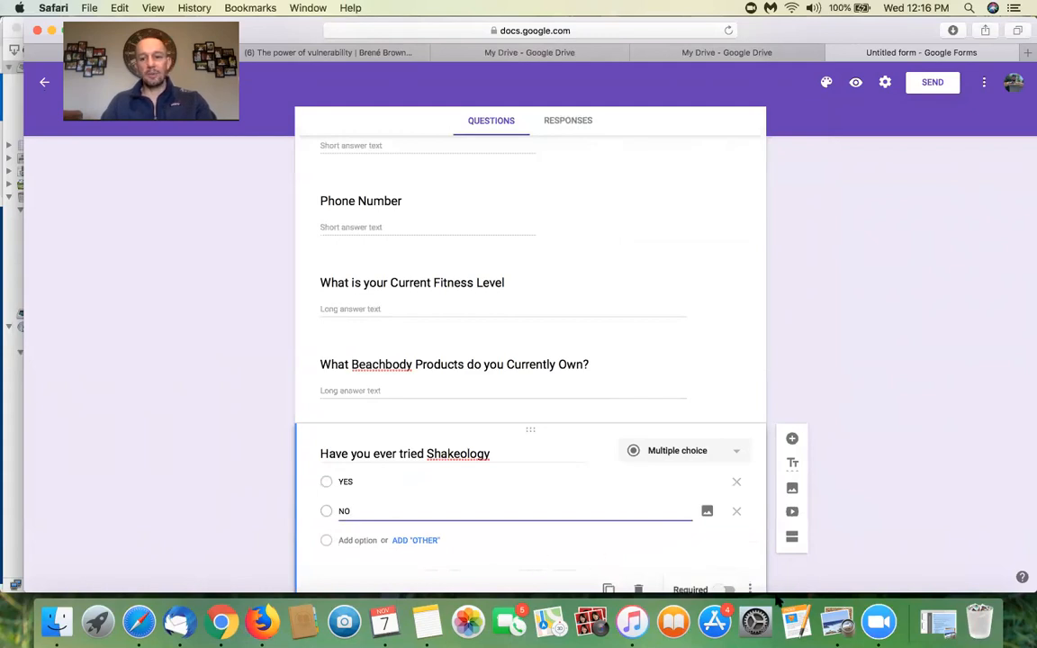
# Duplicate the Shakeology question and look up the coach history field in the questionnaire PDF in Preview.
pyautogui.click(938, 621)
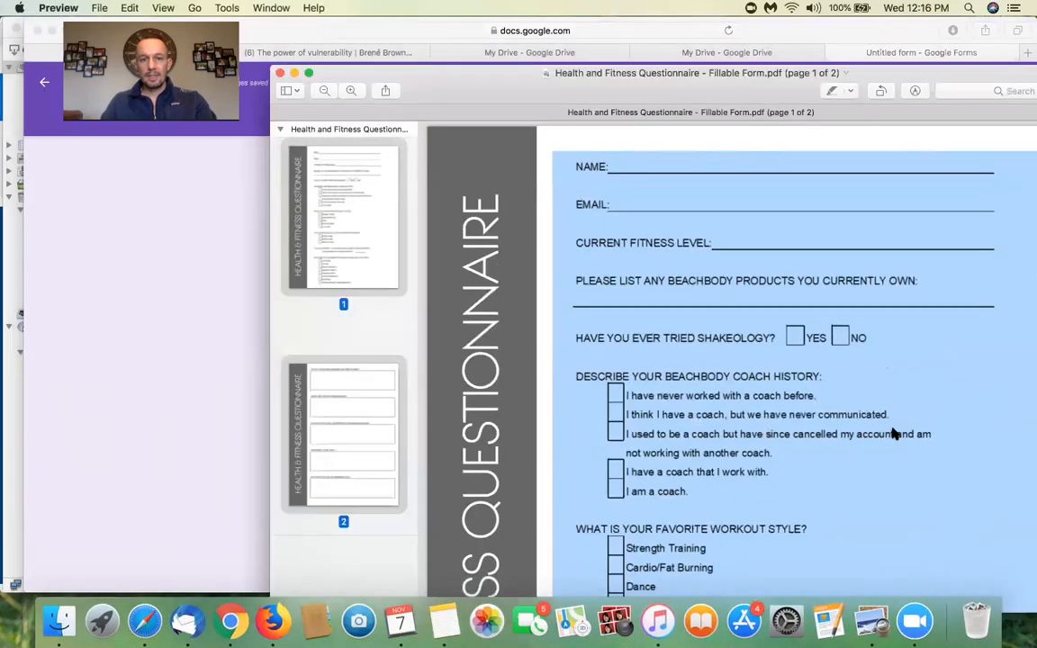
pyautogui.click(216, 155)
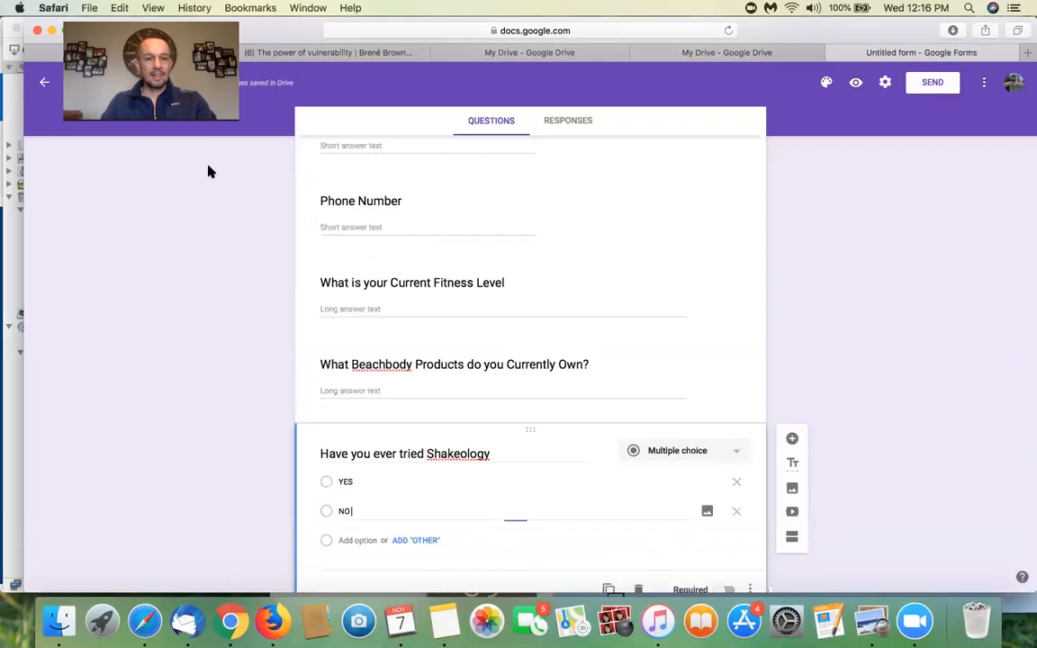
pyautogui.scroll(-2, 366, 497)
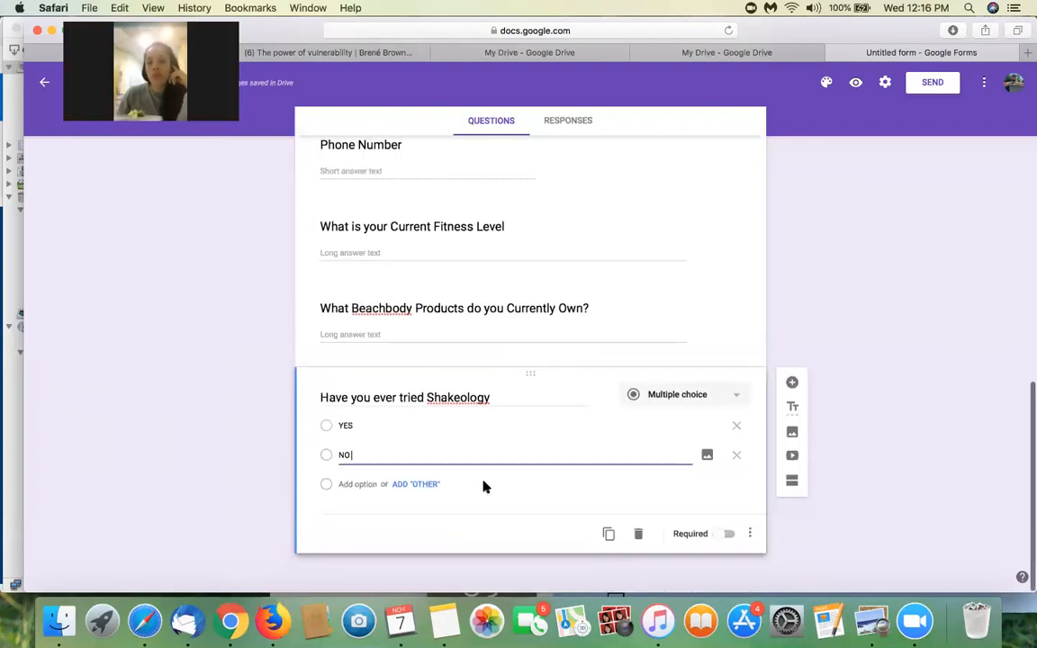
pyautogui.click(608, 536)
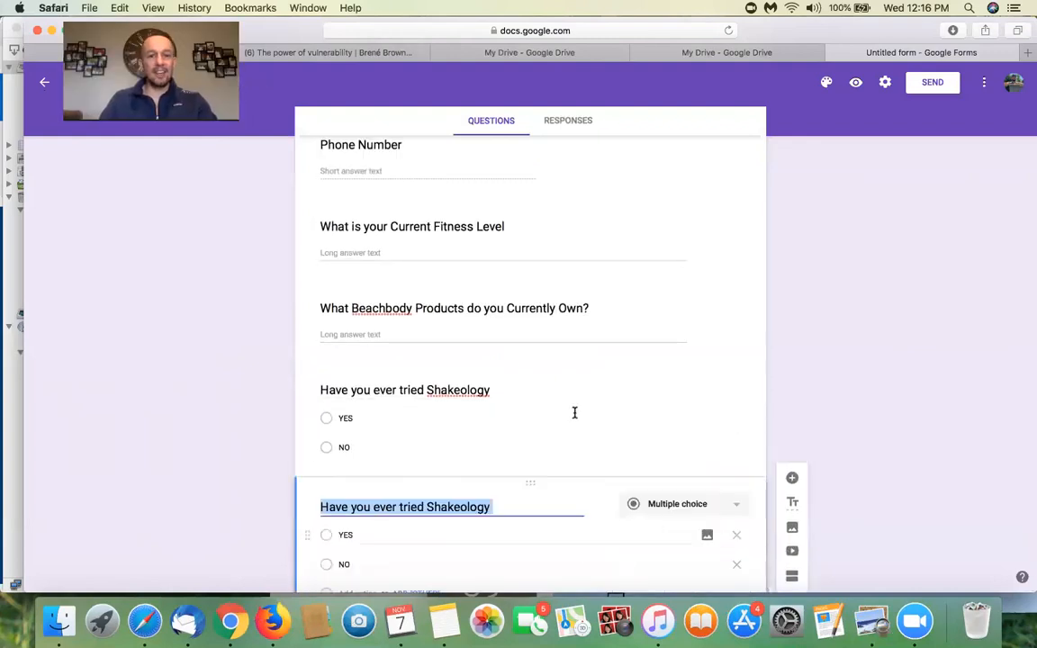
pyautogui.click(871, 620)
pyautogui.scroll(-3, 797, 470)
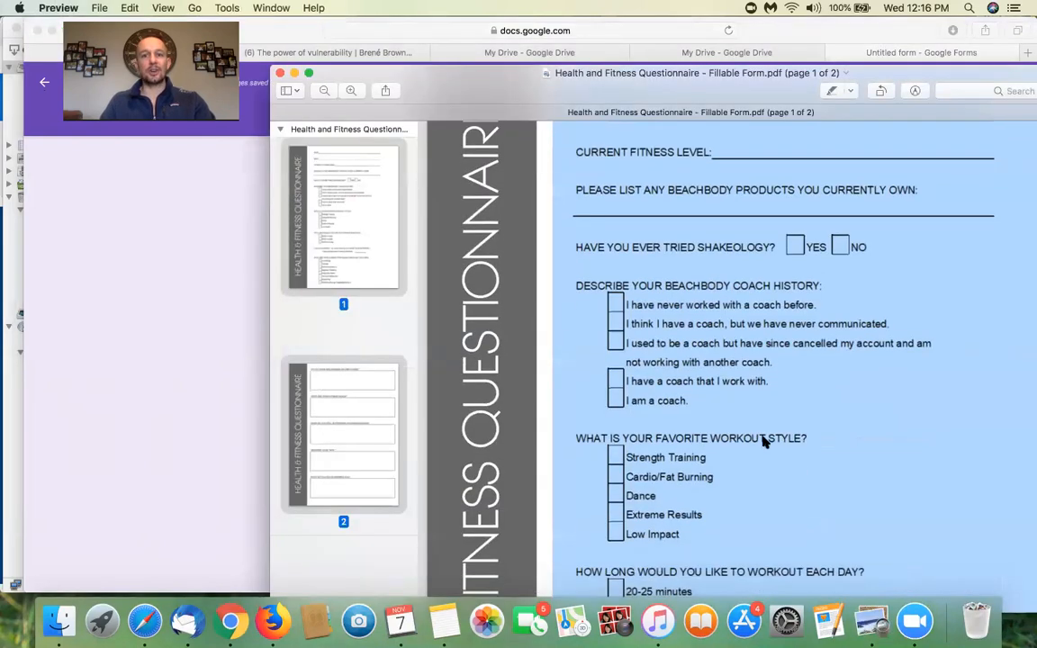
pyautogui.click(168, 184)
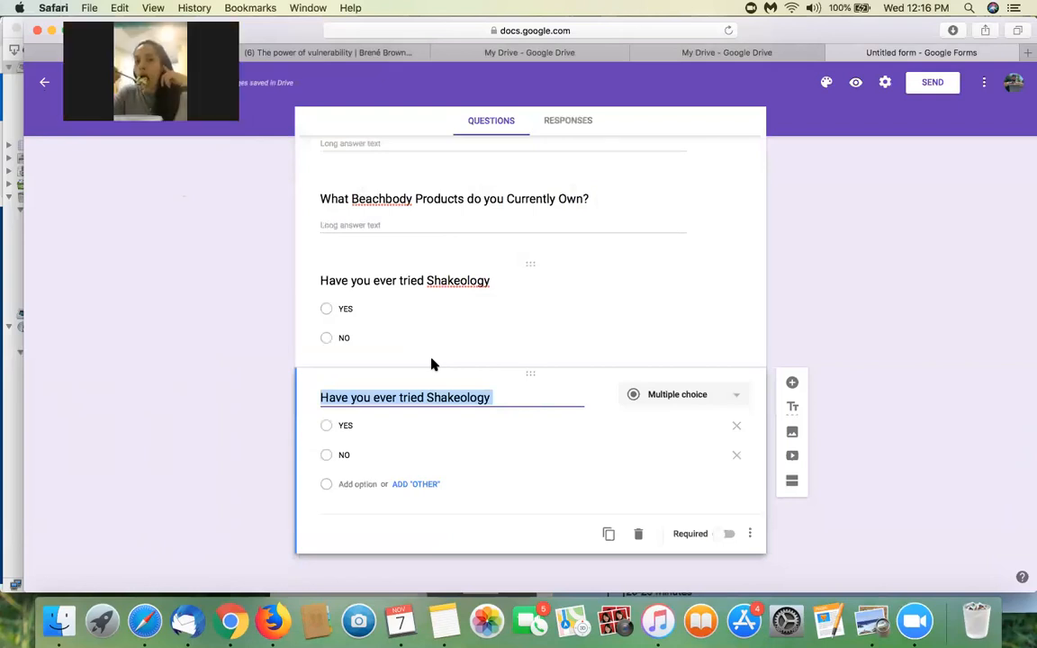
# Retitle the duplicated Shakeology question "Describe your Beachbody Coach History".
pyautogui.click(494, 397)
pyautogui.moveTo(494, 397); pyautogui.dragTo(318, 397)
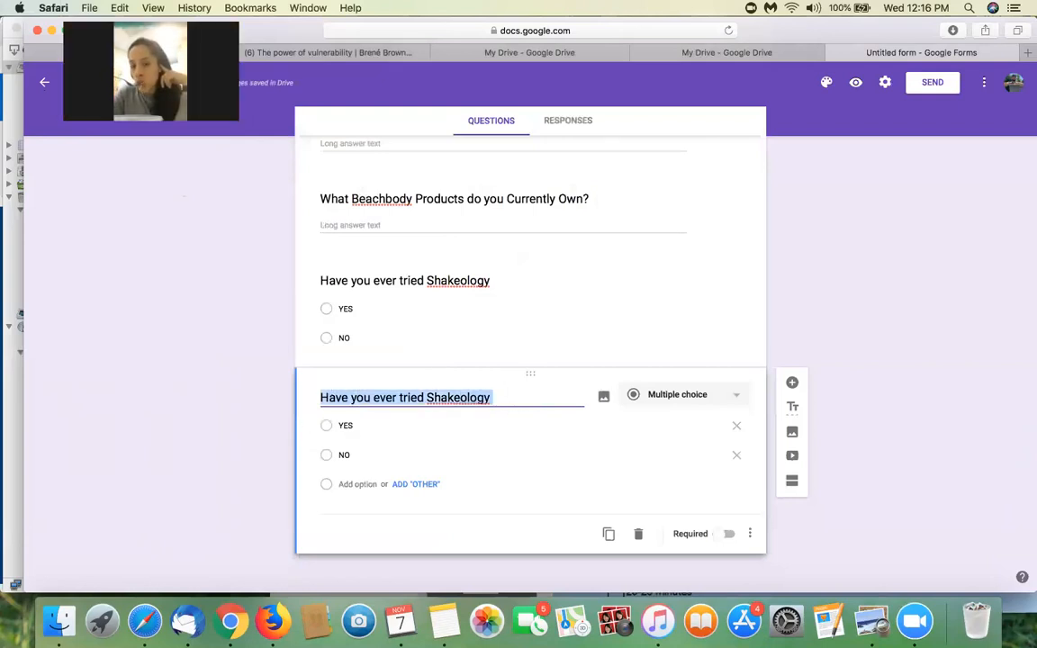
pyautogui.write('S=')
pyautogui.press('BackSpace')
pyautogui.press('BackSpace')
pyautogui.write('Describe your B')
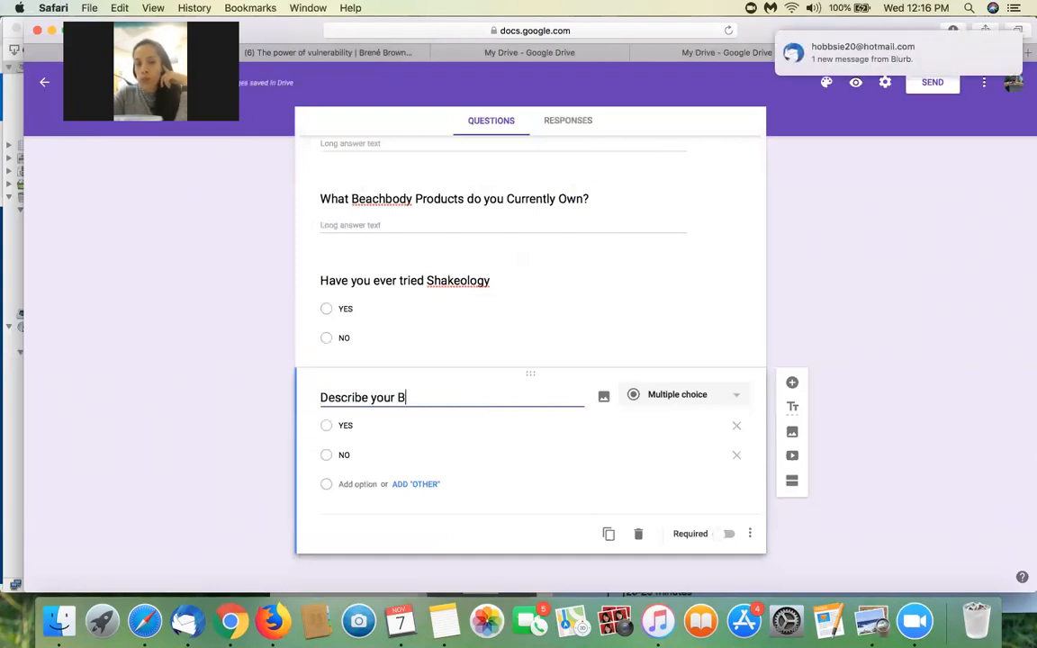
pyautogui.write('eachbody Coach History')
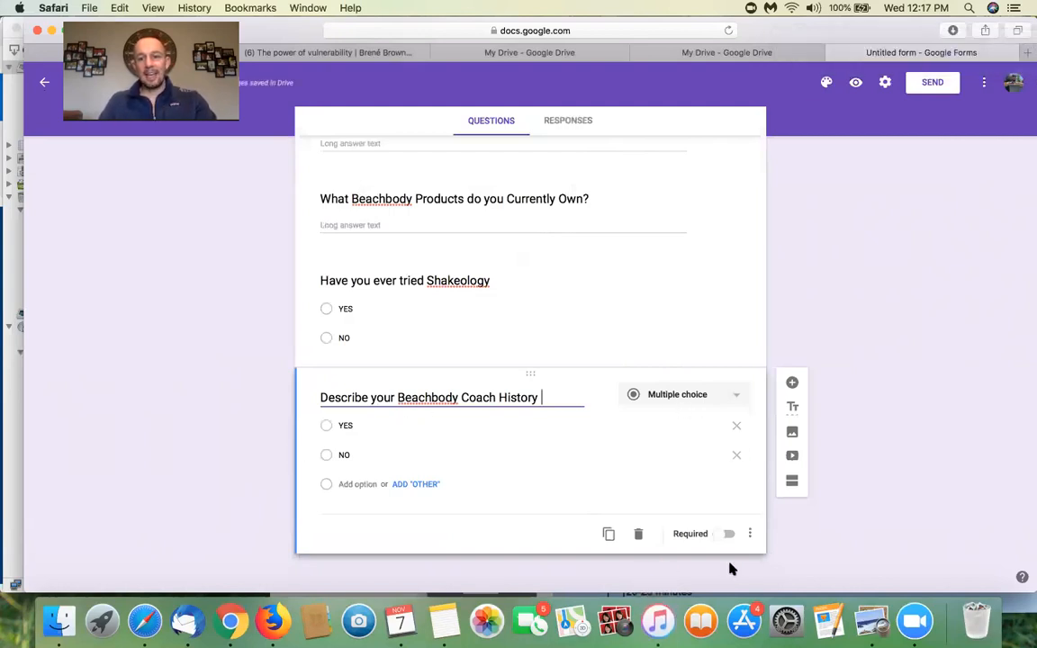
# Check the coach history choices in the questionnaire PDF in Preview, and change the question's first option to "I have never had a coach".
pyautogui.click(914, 621)
pyautogui.click(871, 624)
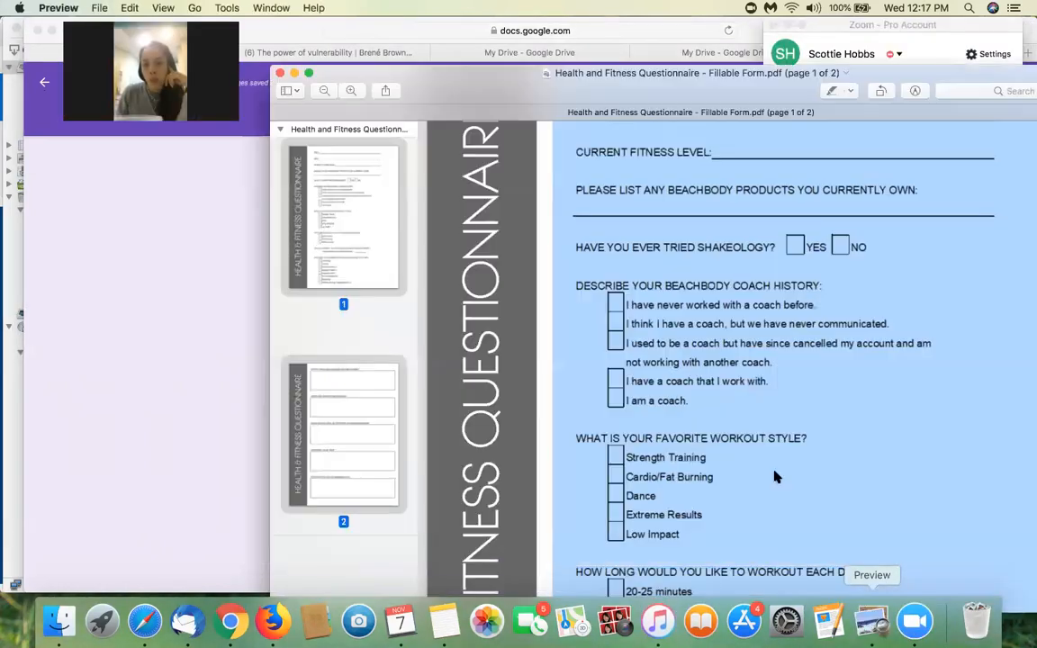
pyautogui.scroll(-2, 673, 365)
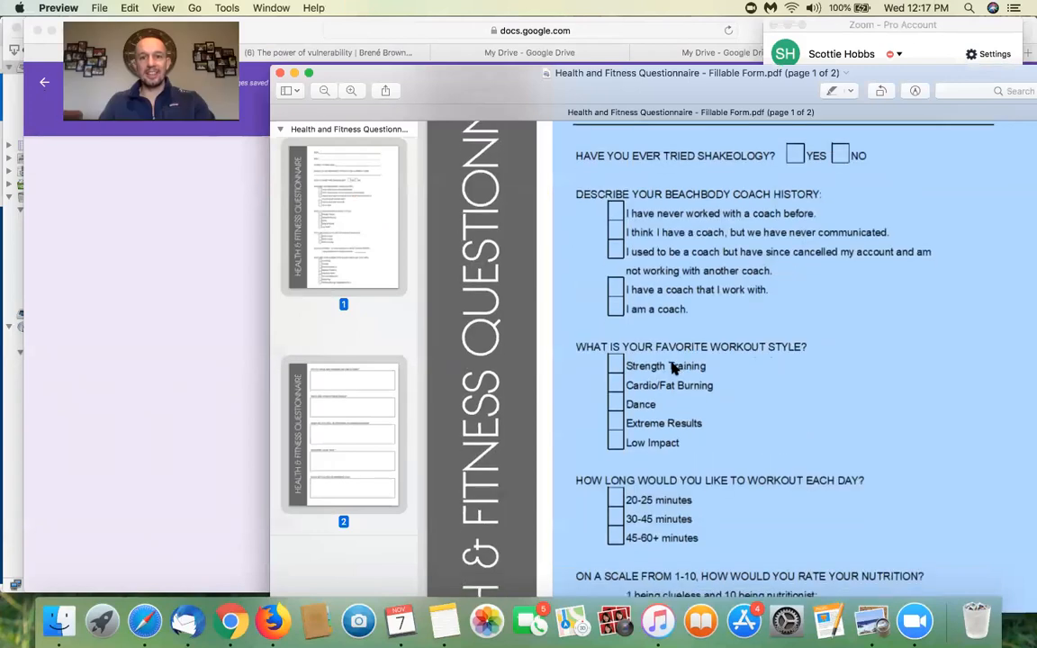
pyautogui.click(131, 302)
pyautogui.doubleClick(378, 425)
pyautogui.write('I have never had a coach')
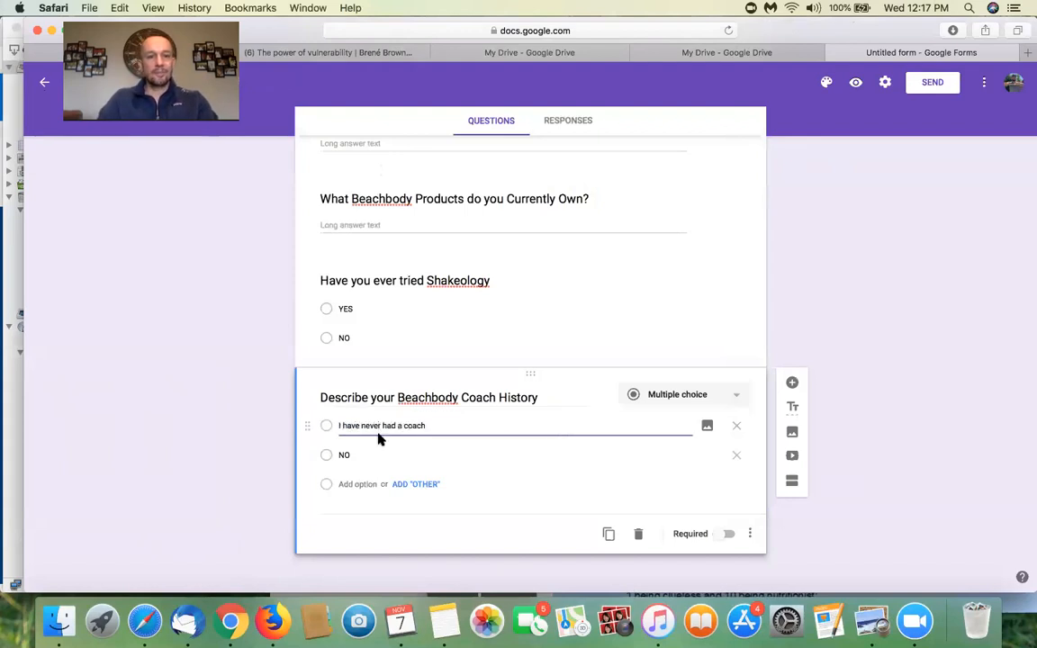
# Change the second coach history option to "I think I have a coach but we have never communicated", rechecking the PDF's wording in Preview.
pyautogui.click(361, 455)
pyautogui.click(871, 619)
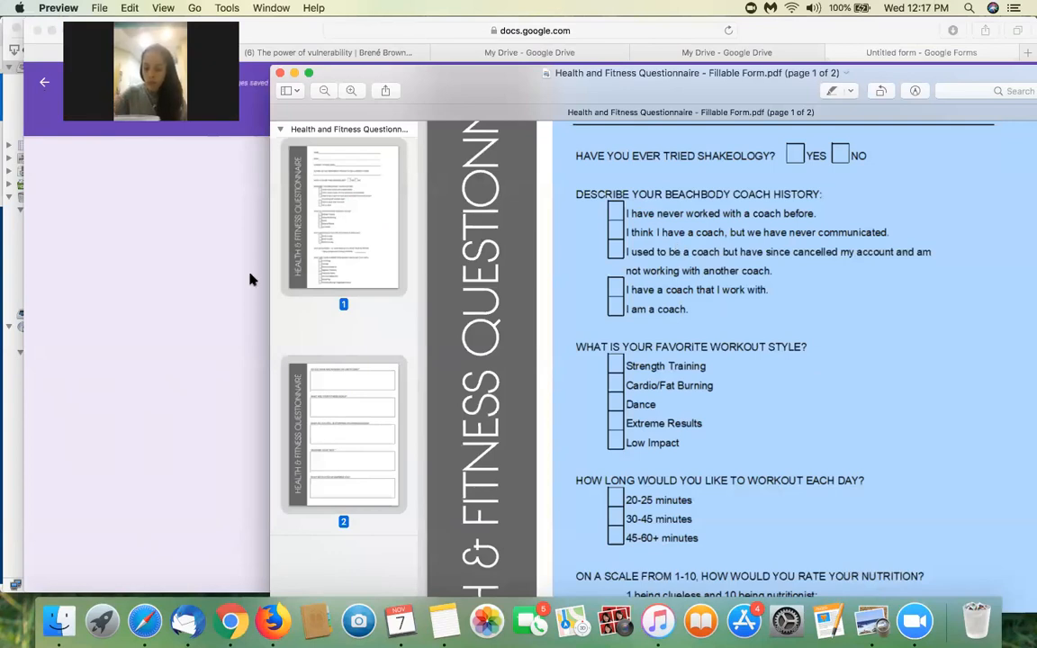
pyautogui.click(166, 282)
pyautogui.write('I think I have')
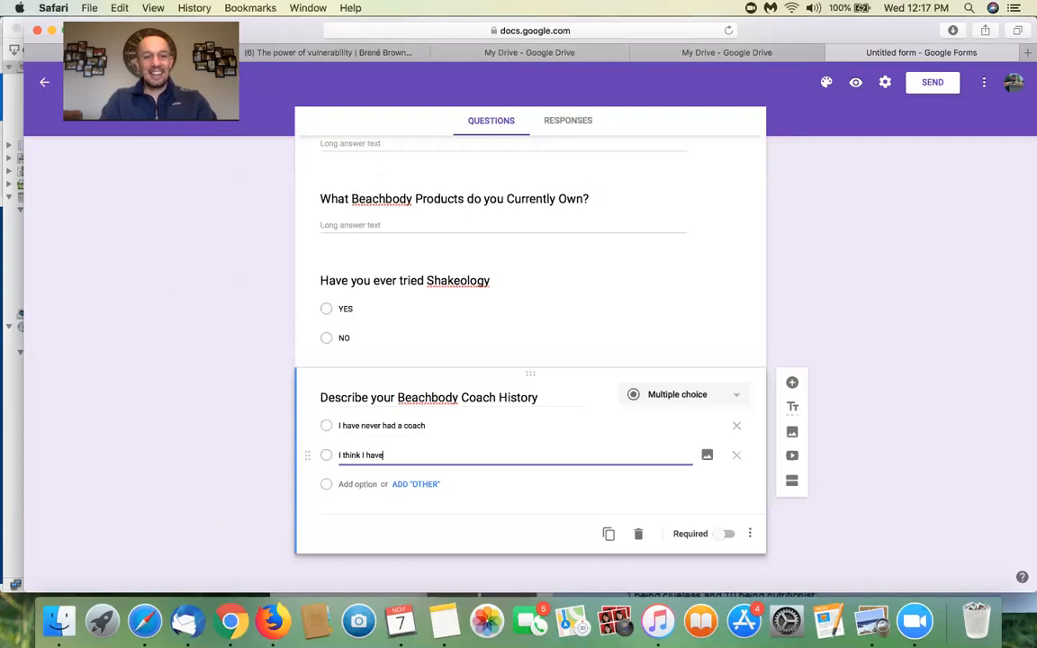
pyautogui.write(' a coach but we ha')
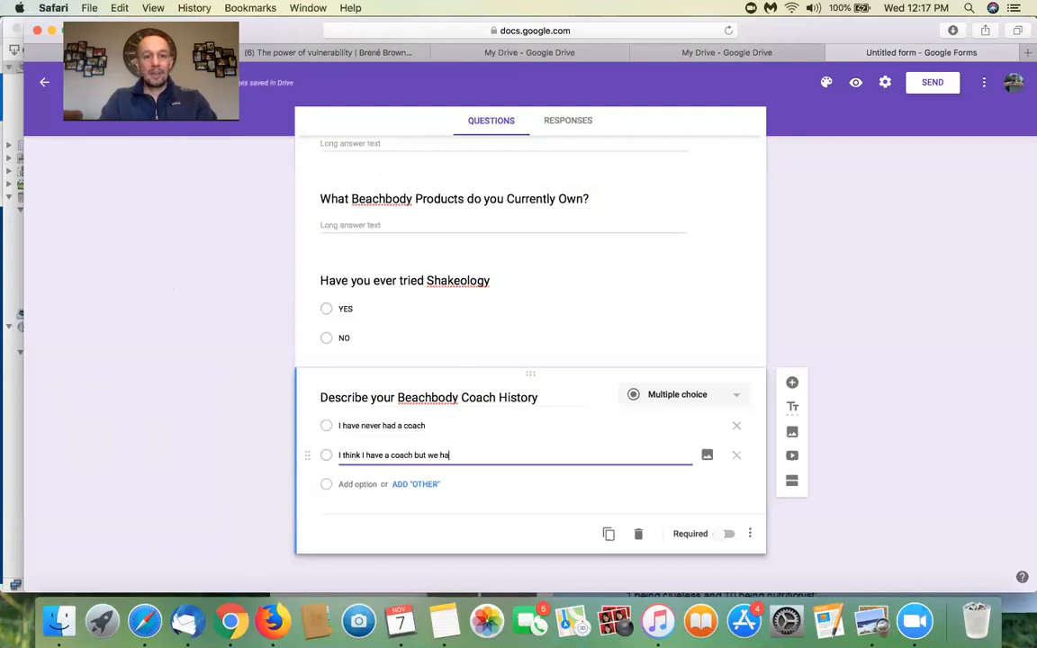
pyautogui.write('ve never communicated')
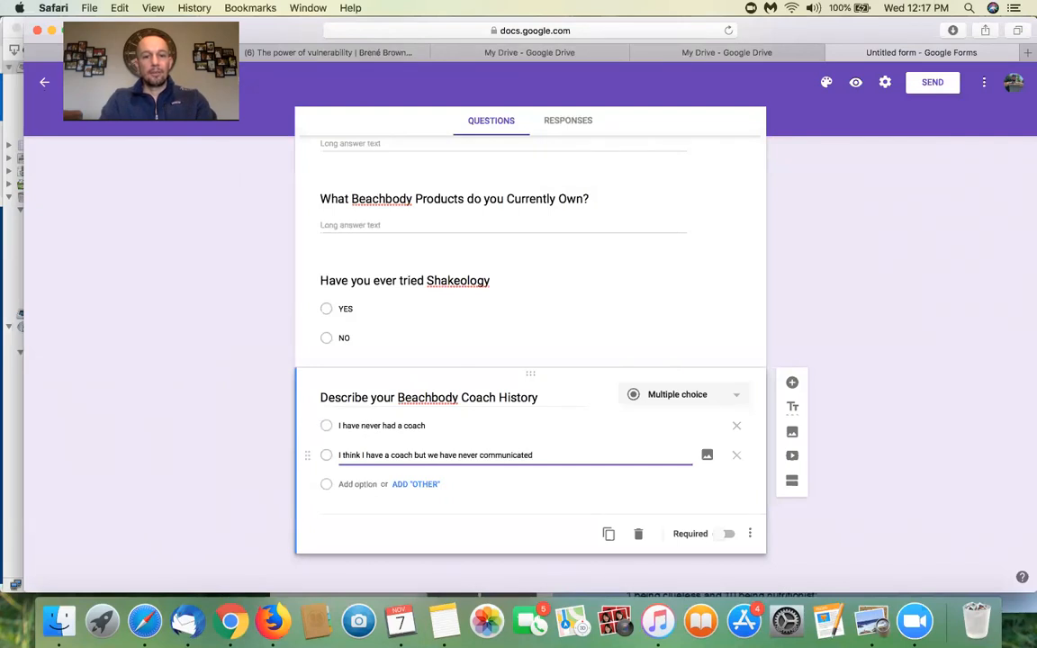
# Add a third coach history option "I used to be a coach but have since canceled my account", consulting the questionnaire PDF in Preview.
pyautogui.click(360, 484)
pyautogui.click(911, 621)
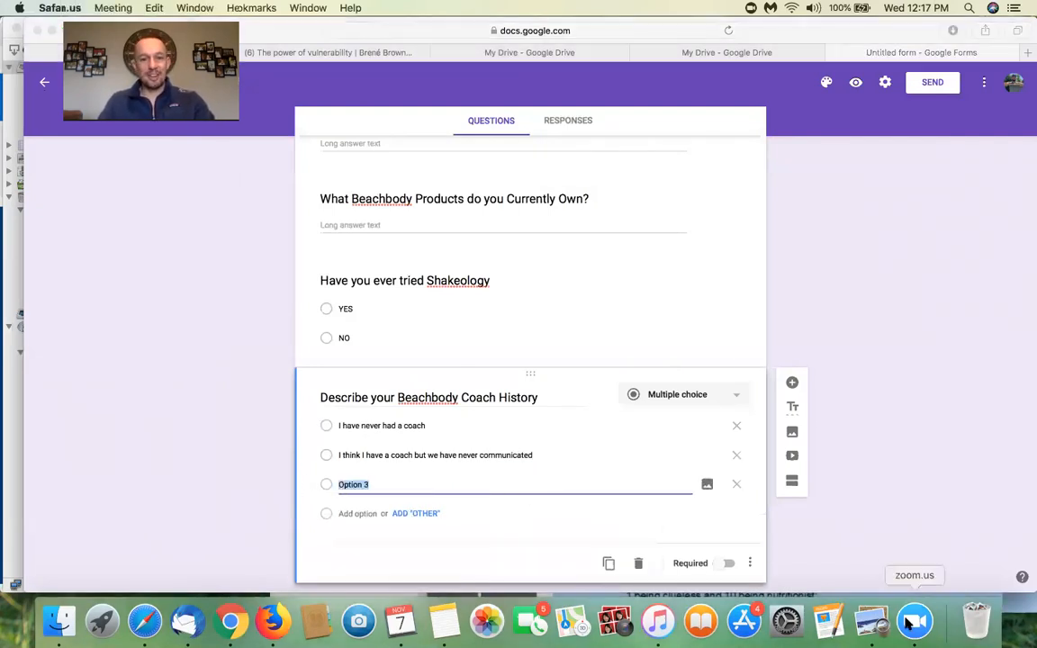
pyautogui.click(871, 621)
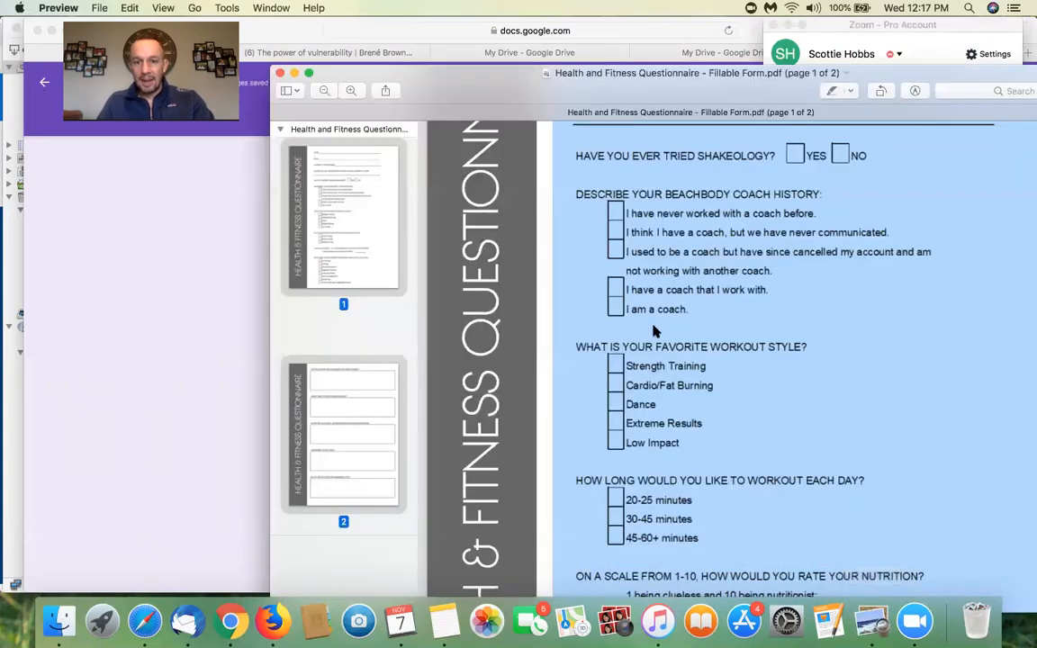
pyautogui.click(144, 302)
pyautogui.write('I used to be a coach bu')
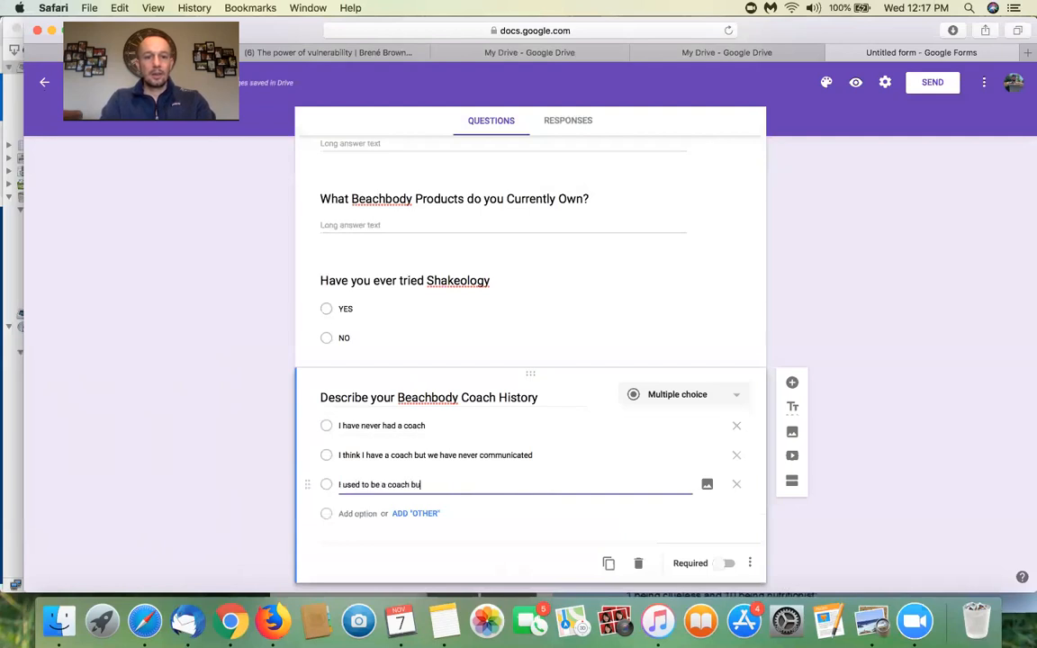
pyautogui.write('t have since c')
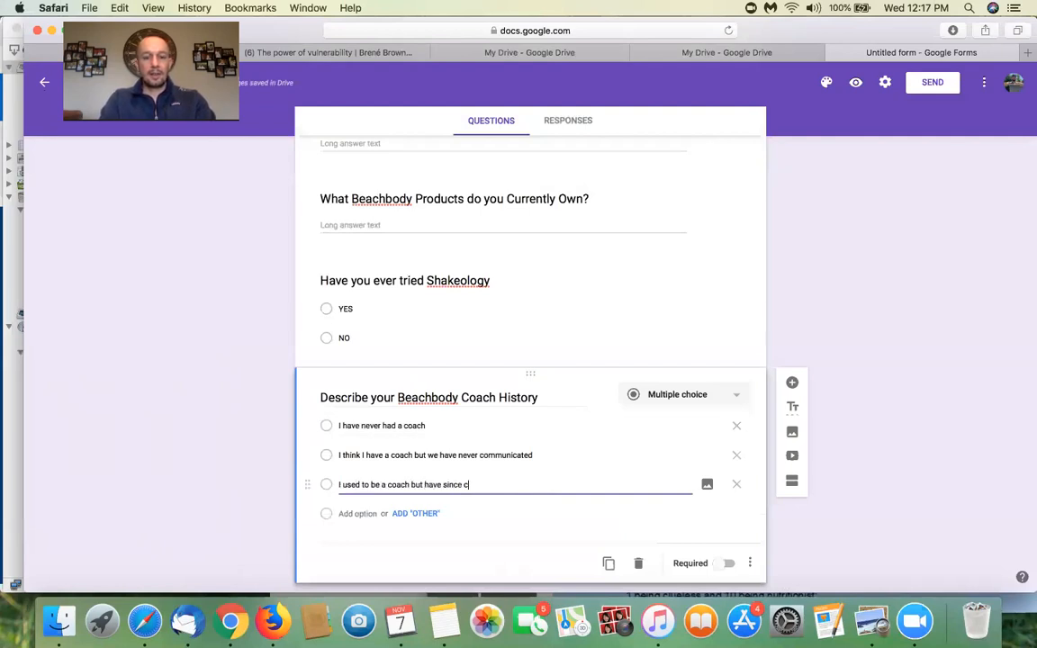
pyautogui.write('anceled my account')
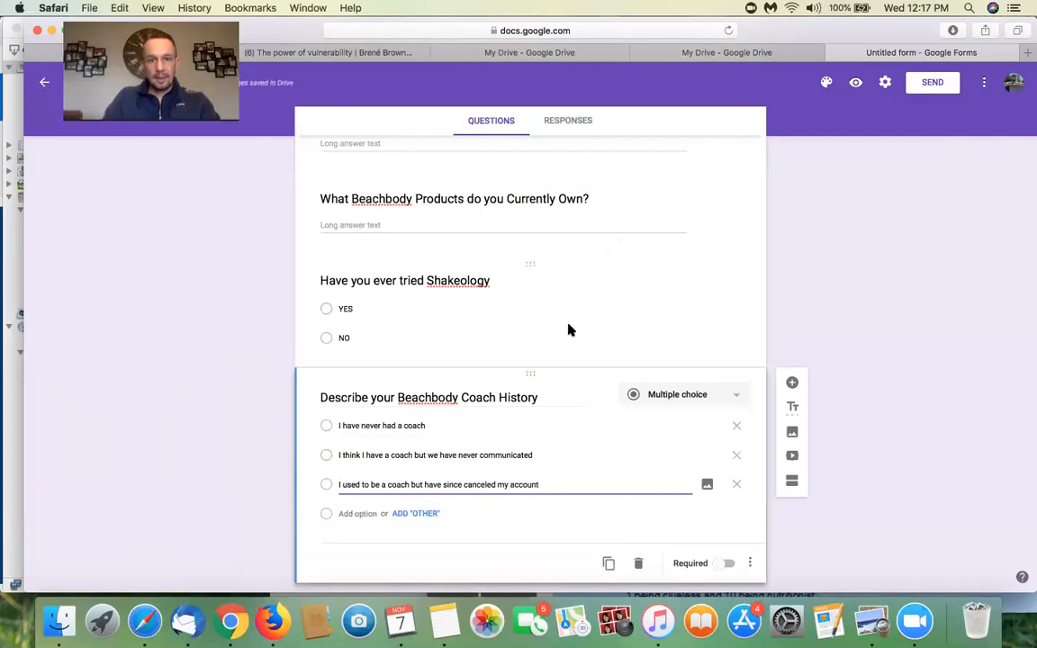
pyautogui.click(520, 439)
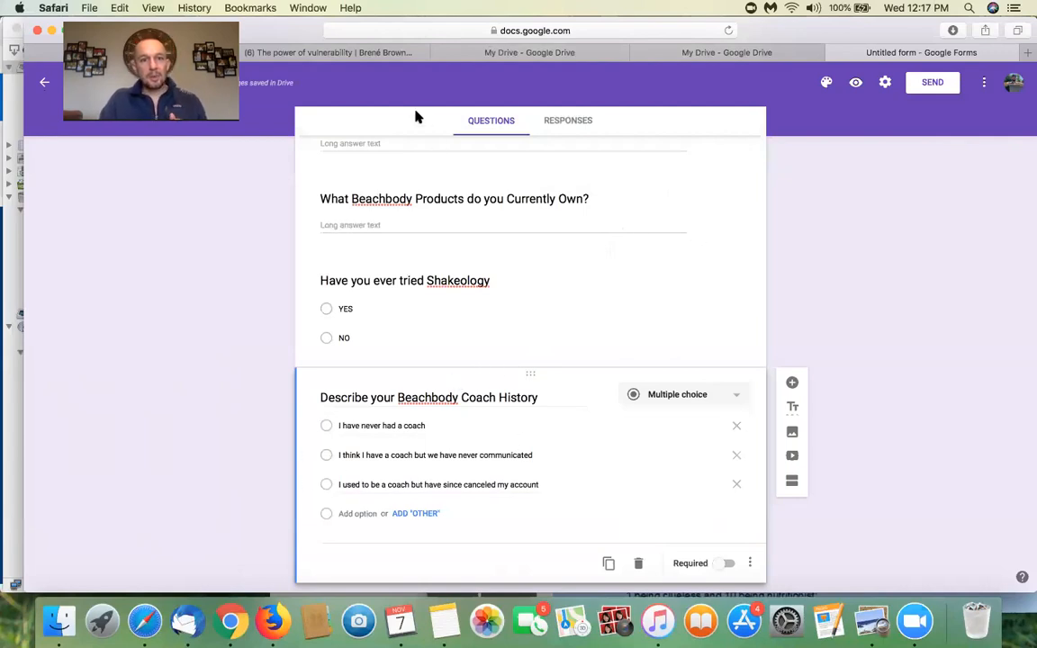
# Review the remaining coach history choices in the questionnaire PDF in Preview and return to the form.
pyautogui.click(871, 621)
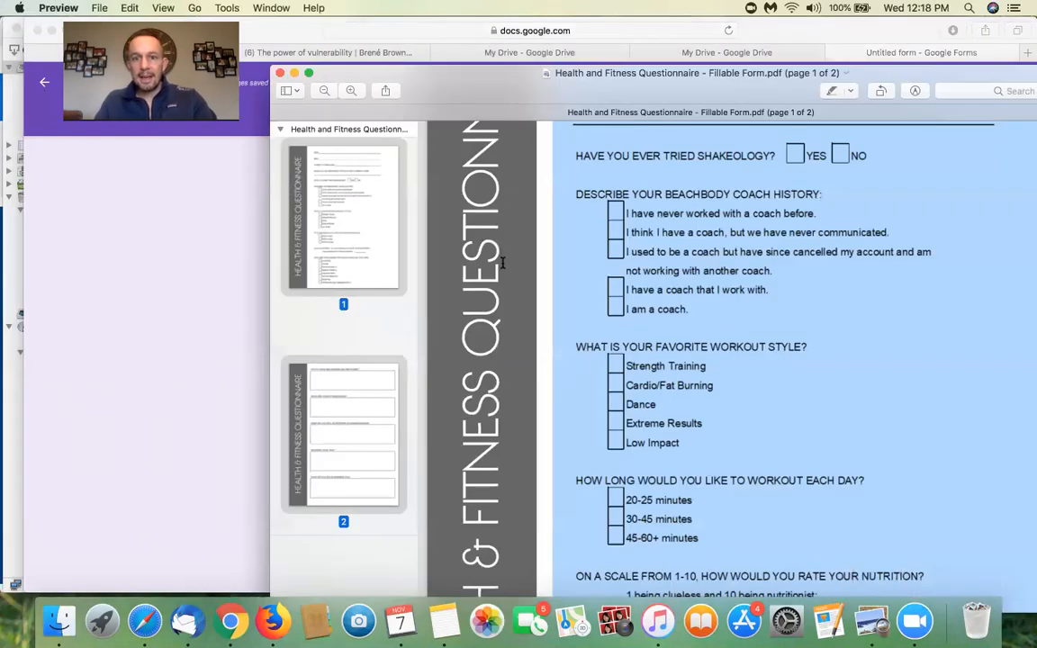
pyautogui.click(780, 54)
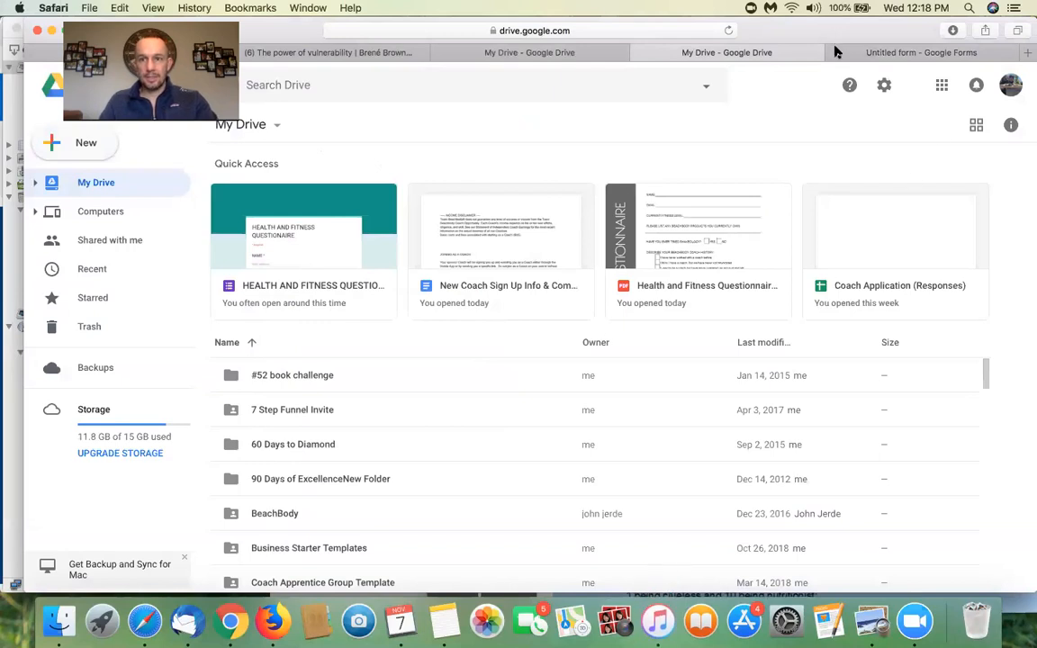
pyautogui.click(898, 52)
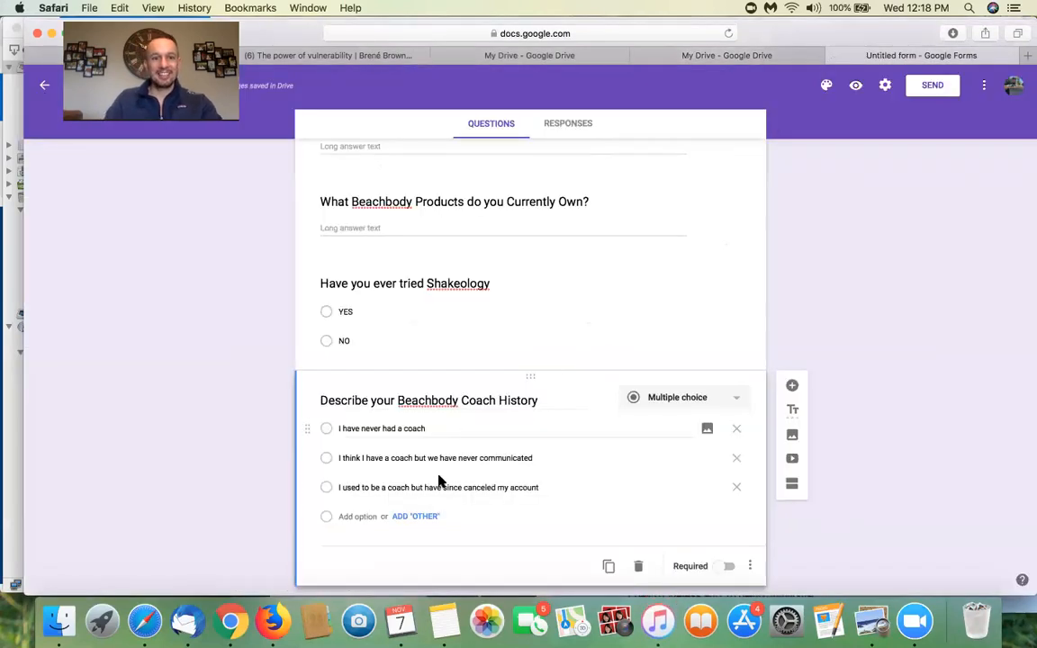
# Add a fourth coach history option and extend the third option's text with "and I am not working with another coach".
pyautogui.click(363, 515)
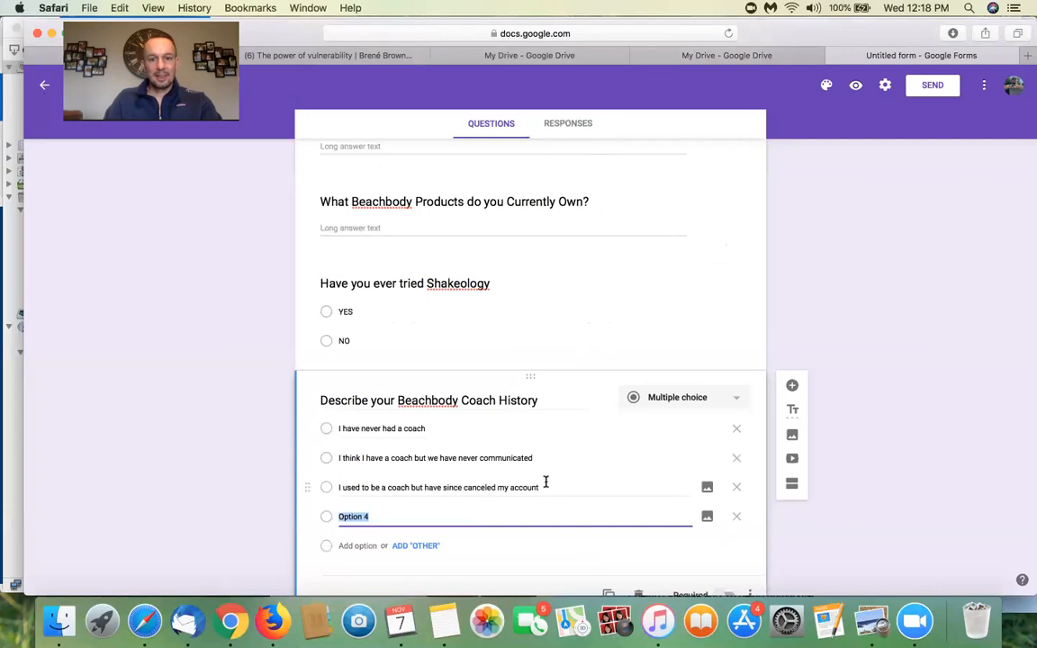
pyautogui.click(545, 482)
pyautogui.press('Left')
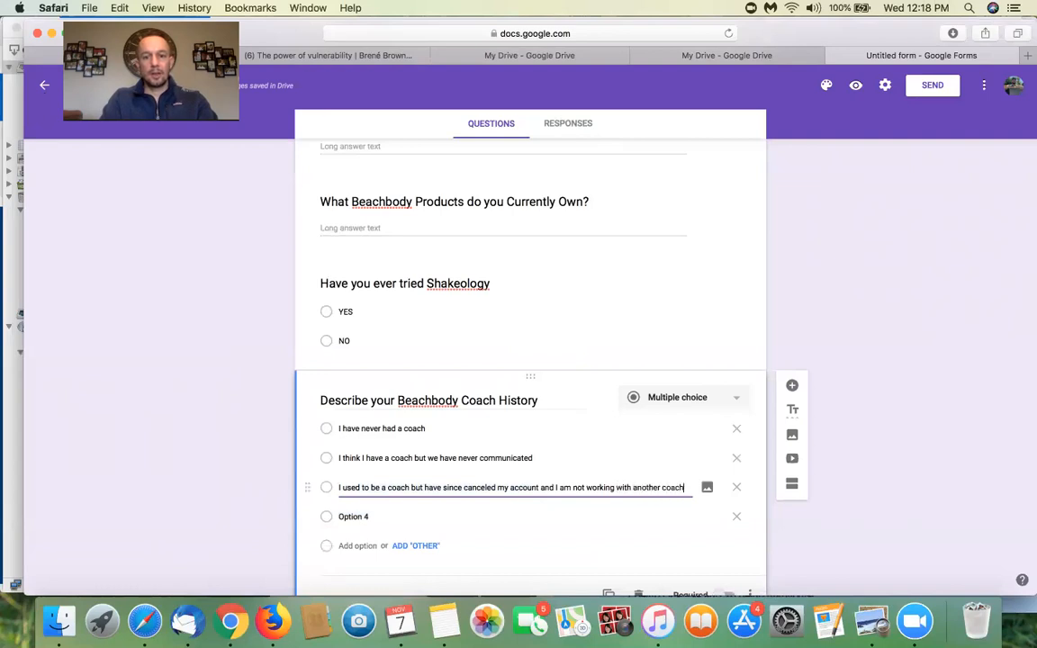
# Check the PDF wording in Preview and fill in the fourth coach history option as "I have a coach that I work with".
pyautogui.click(914, 621)
pyautogui.click(855, 574)
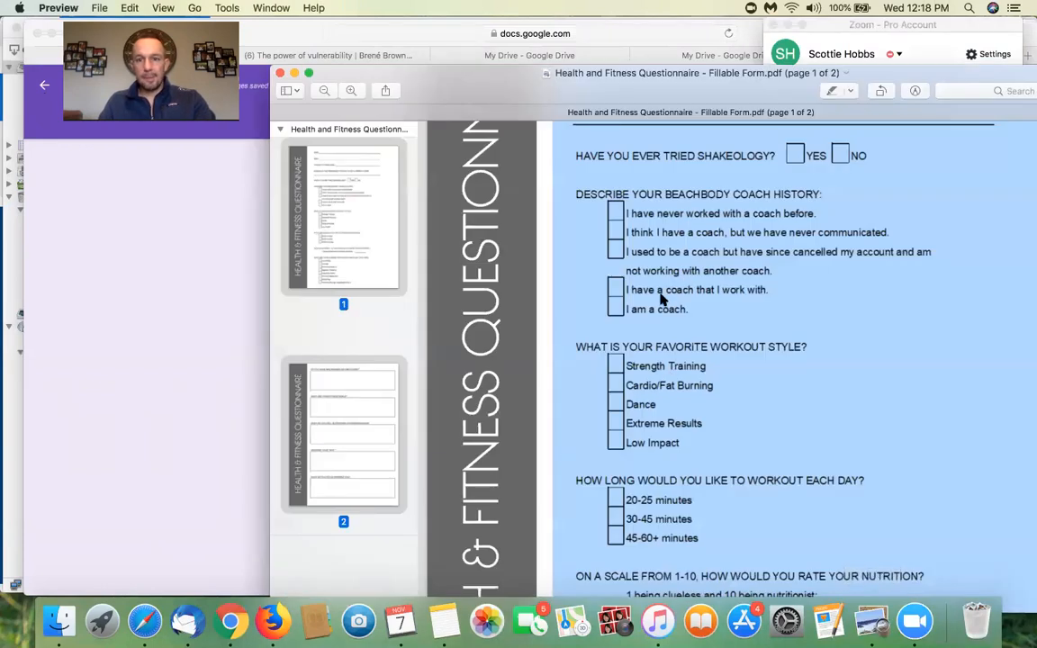
pyautogui.click(121, 332)
pyautogui.click(363, 514)
pyautogui.write('I have a coach that I work with')
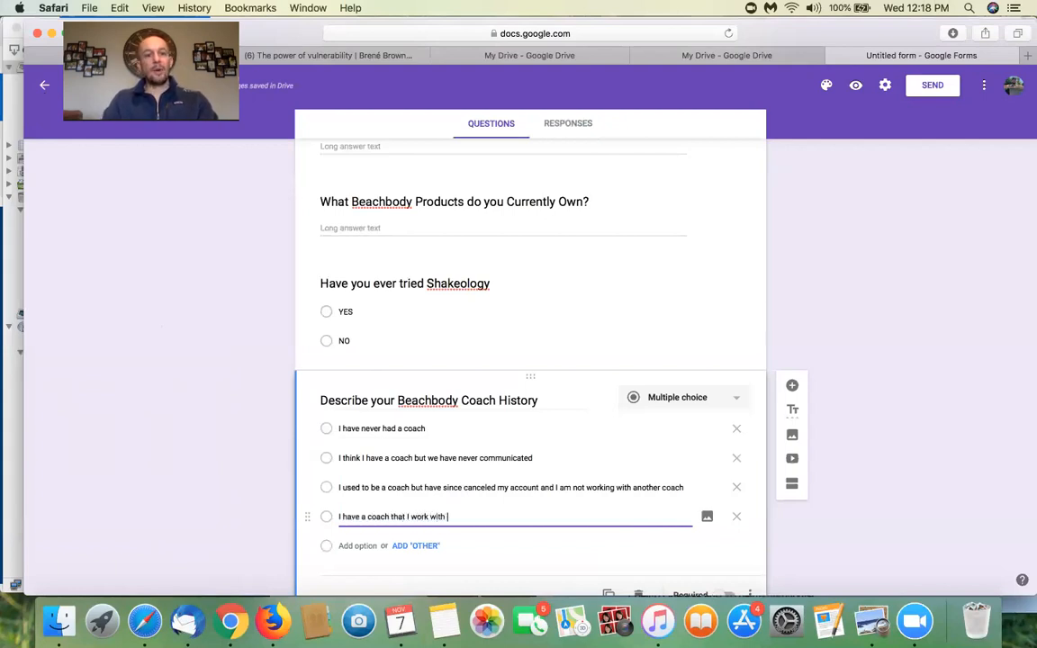
# Add a fifth coach history option "I am coach", consulting the questionnaire PDF in Preview.
pyautogui.click(358, 545)
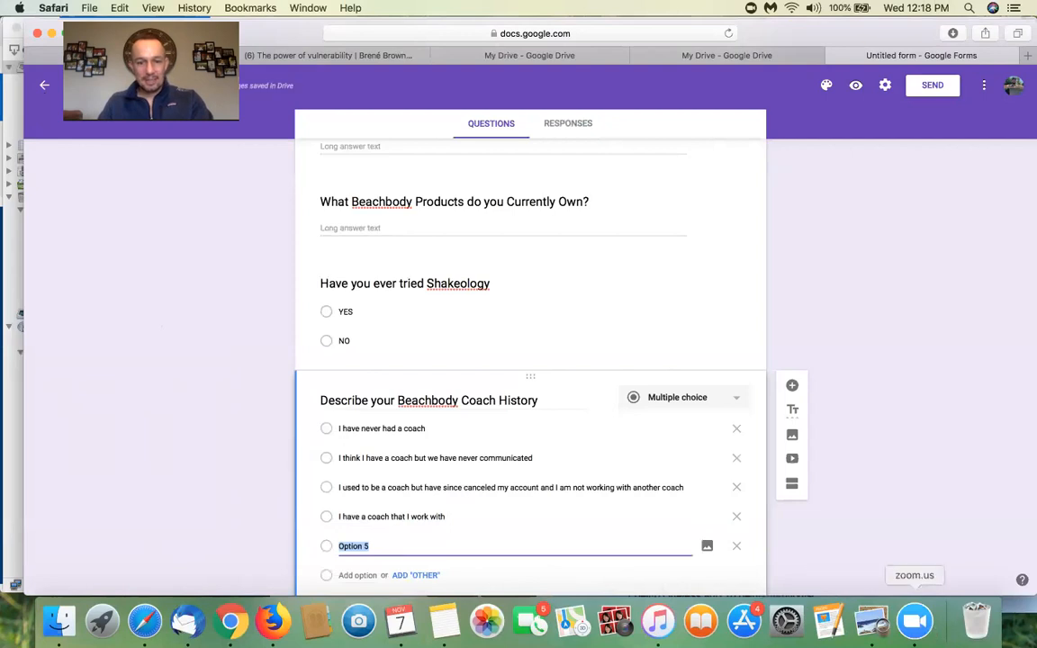
pyautogui.click(871, 621)
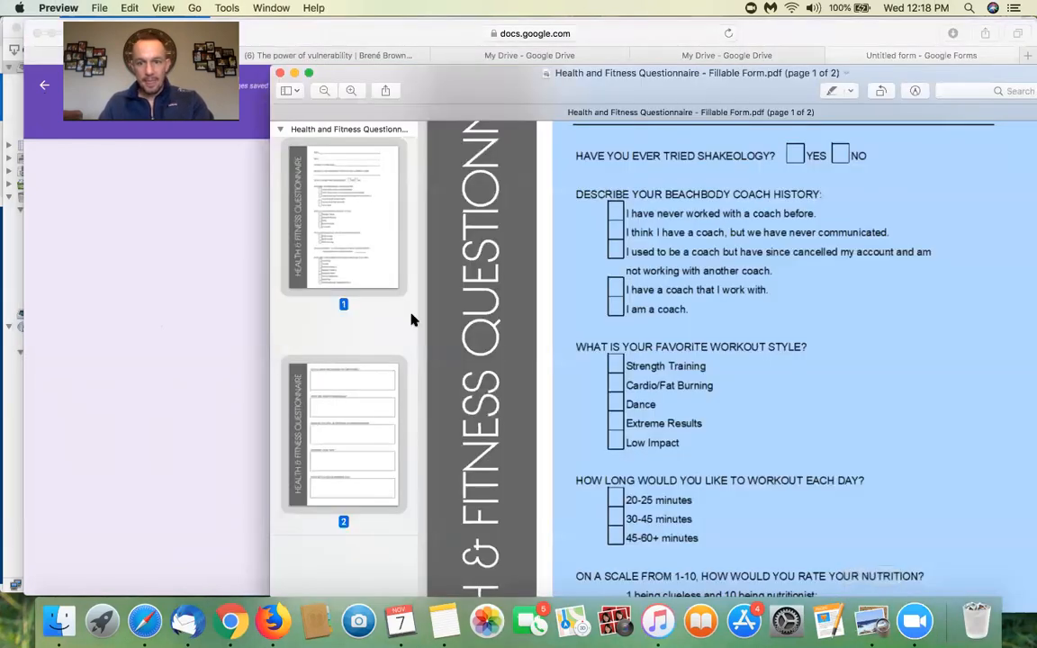
pyautogui.click(76, 361)
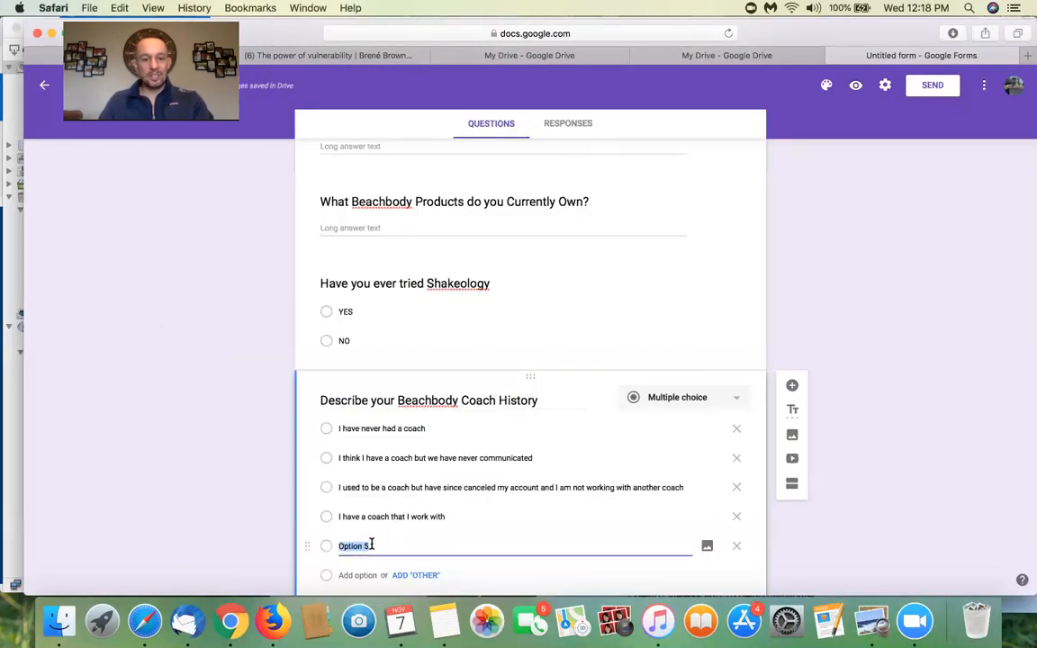
pyautogui.write('I')
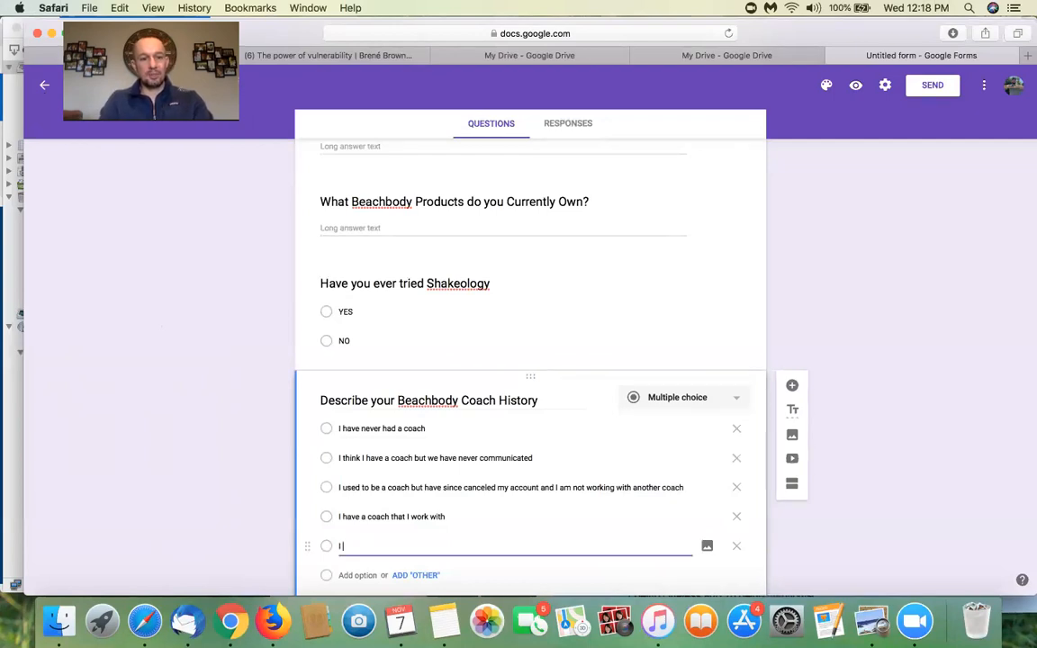
pyautogui.write(' am coach')
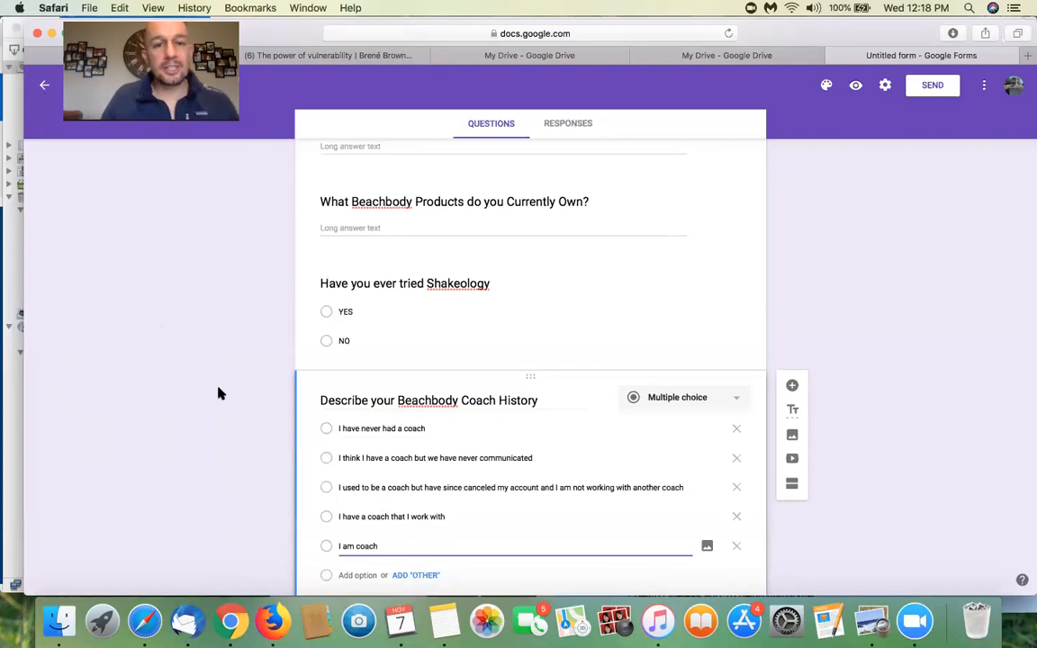
# Review the form's questions so far and the next questions in the questionnaire PDF in Preview, moving the PDF window higher, and return to the form.
pyautogui.scroll(-1, 352, 416)
pyautogui.scroll(10, 352, 416)
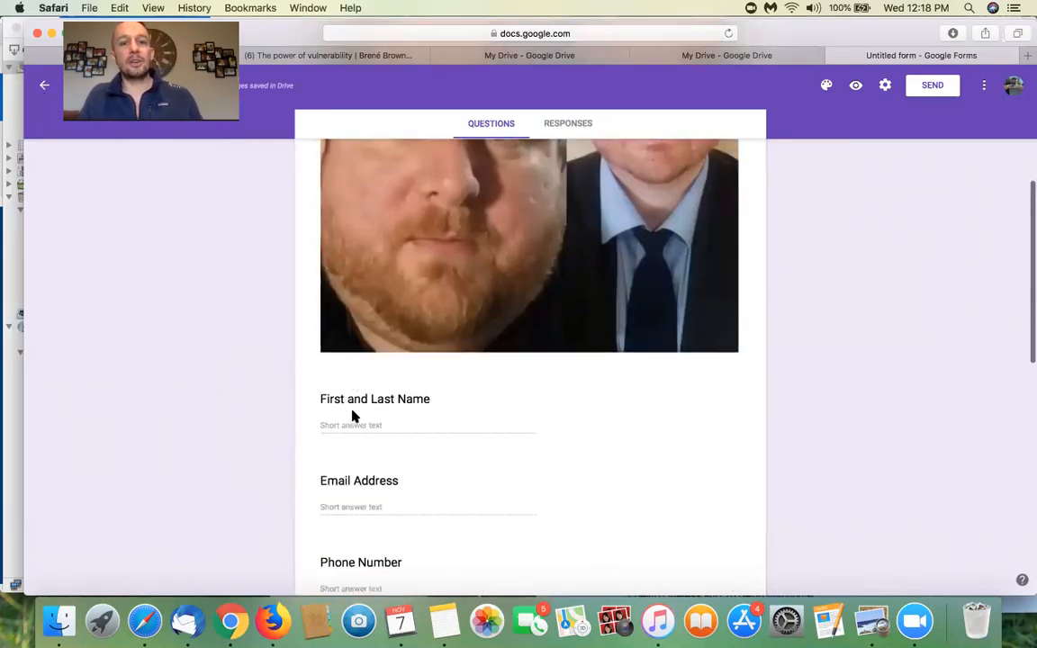
pyautogui.scroll(-12, 352, 416)
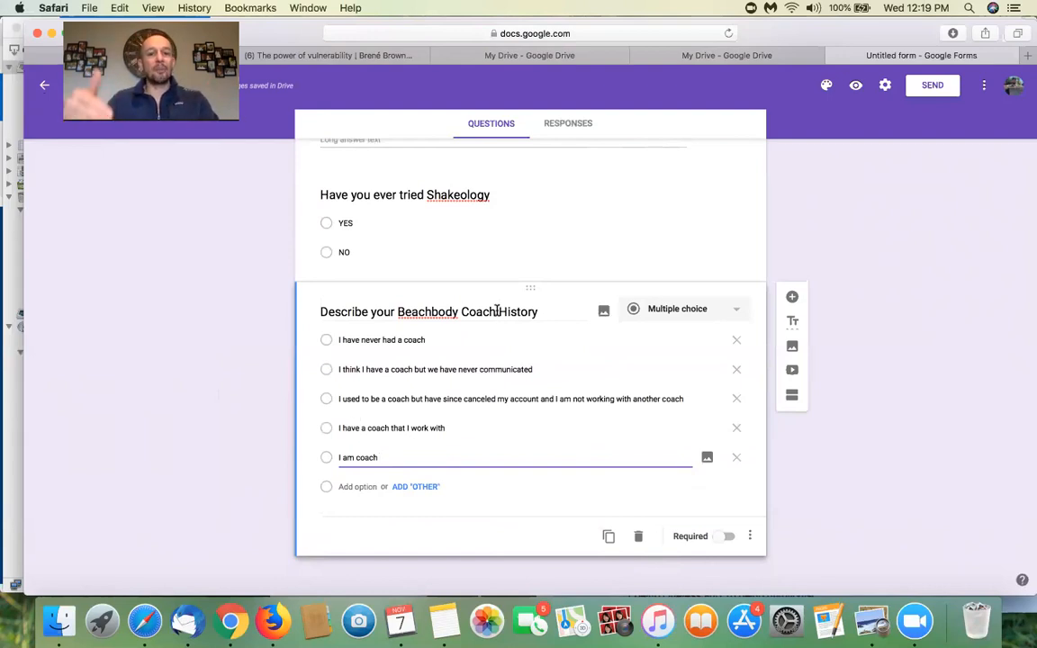
pyautogui.scroll(-1, 533, 346)
pyautogui.click(869, 623)
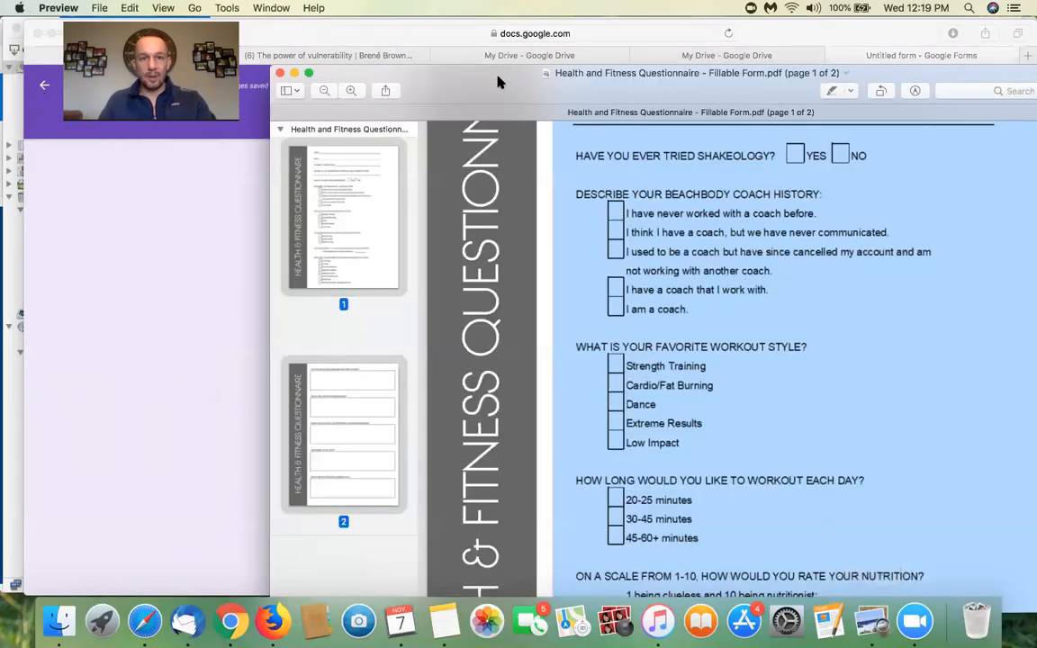
pyautogui.moveTo(497, 82); pyautogui.dragTo(492, 39)
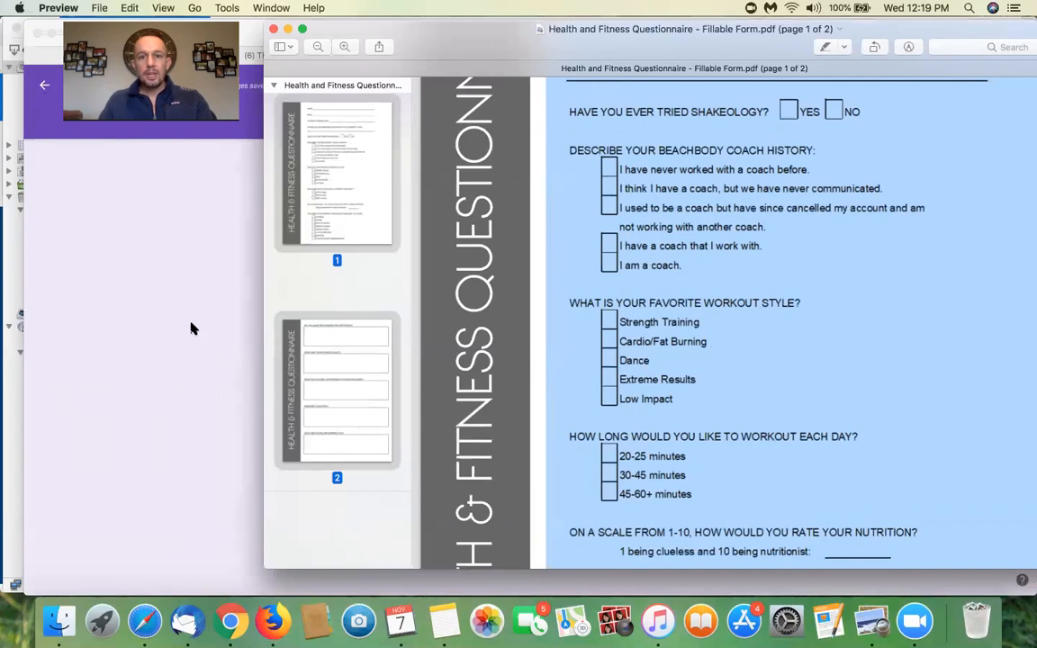
pyautogui.click(163, 333)
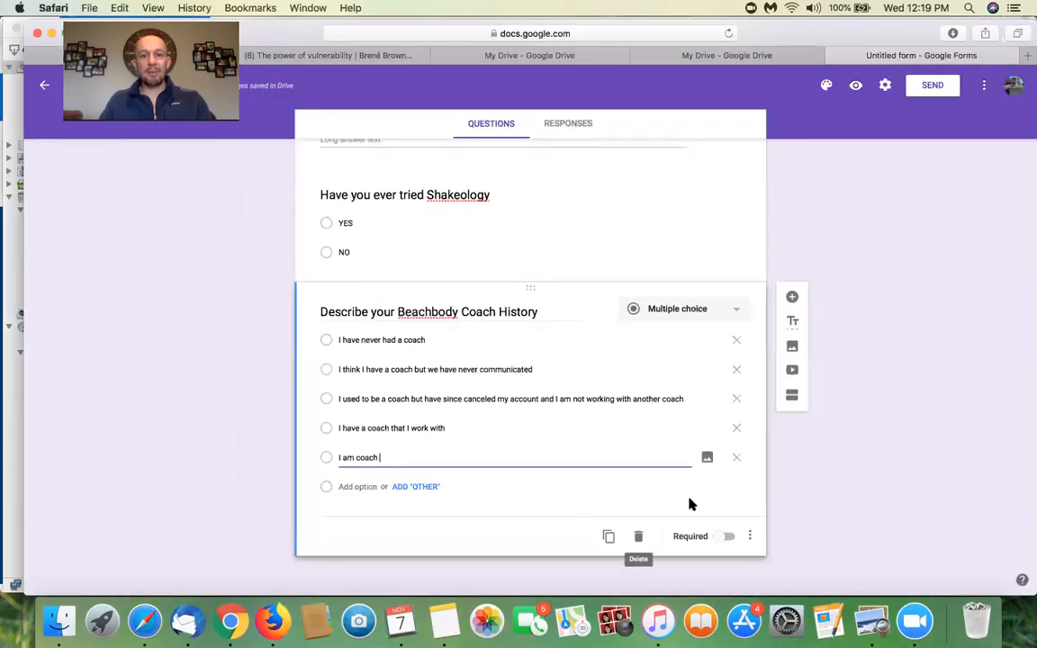
# Make the First and Last Name question required.
pyautogui.scroll(11, 609, 304)
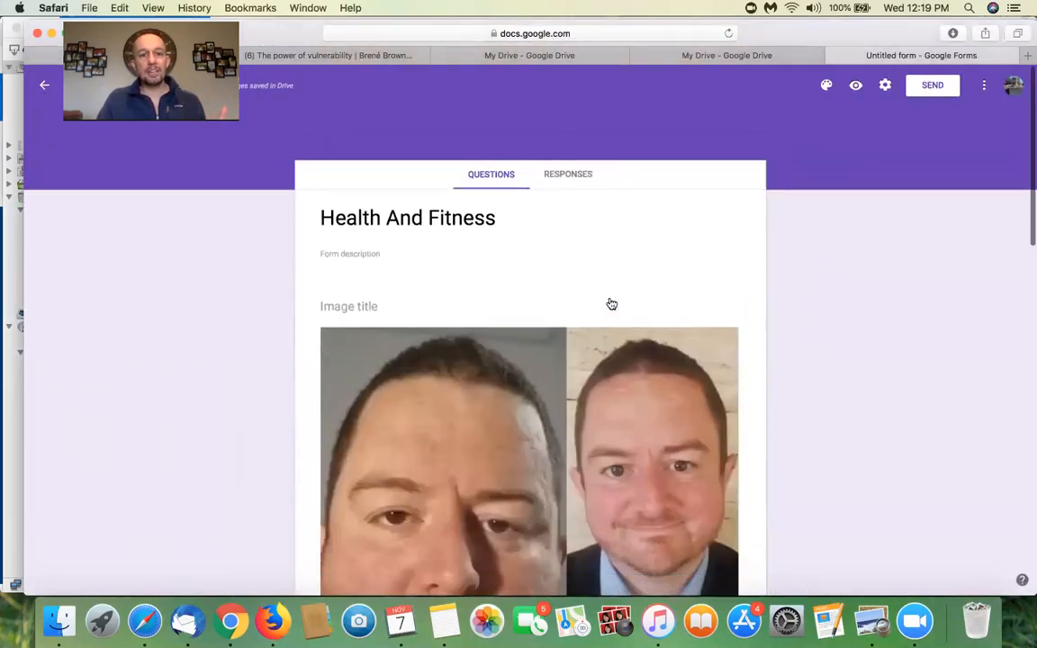
pyautogui.scroll(-6, 610, 304)
pyautogui.scroll(-3, 611, 324)
pyautogui.scroll(3, 606, 338)
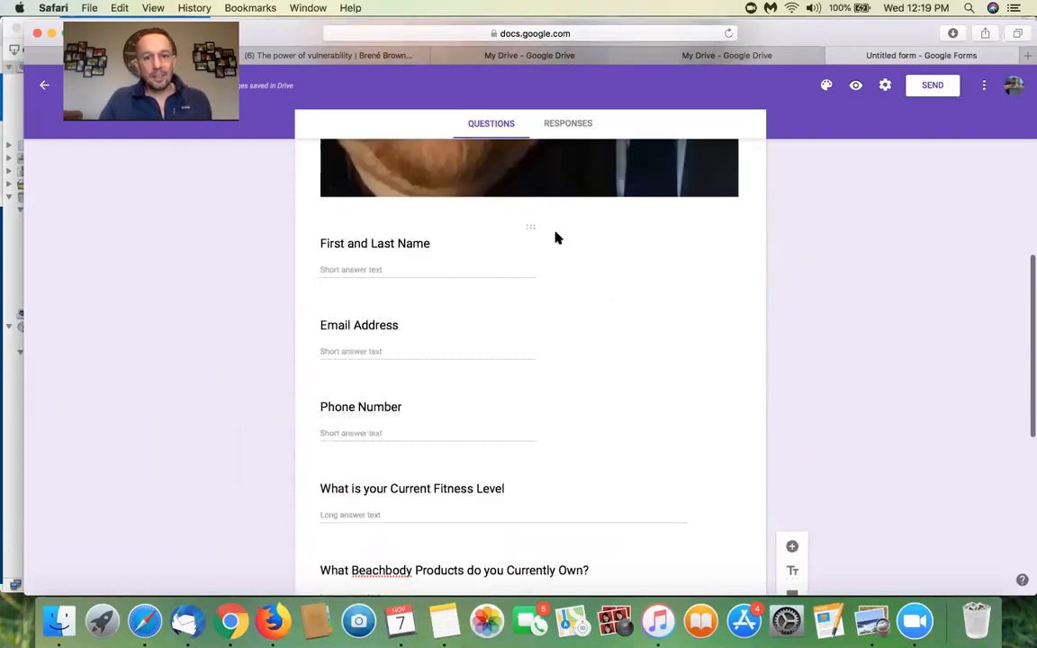
pyautogui.click(556, 253)
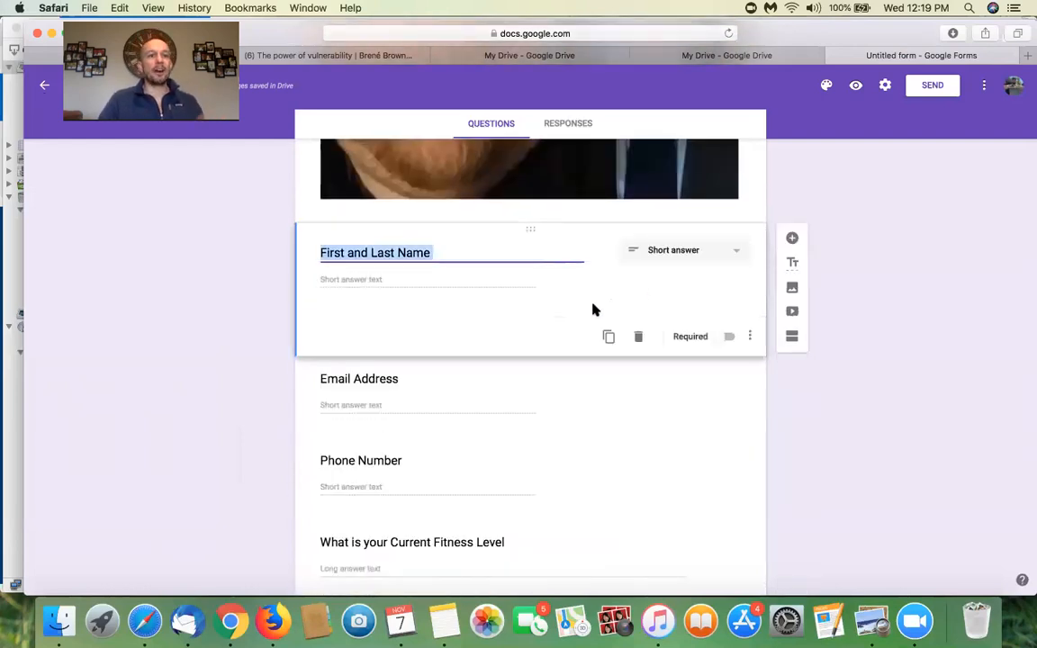
pyautogui.click(720, 339)
# Make the Email Address and Phone Number questions required.
pyautogui.scroll(-2, 675, 419)
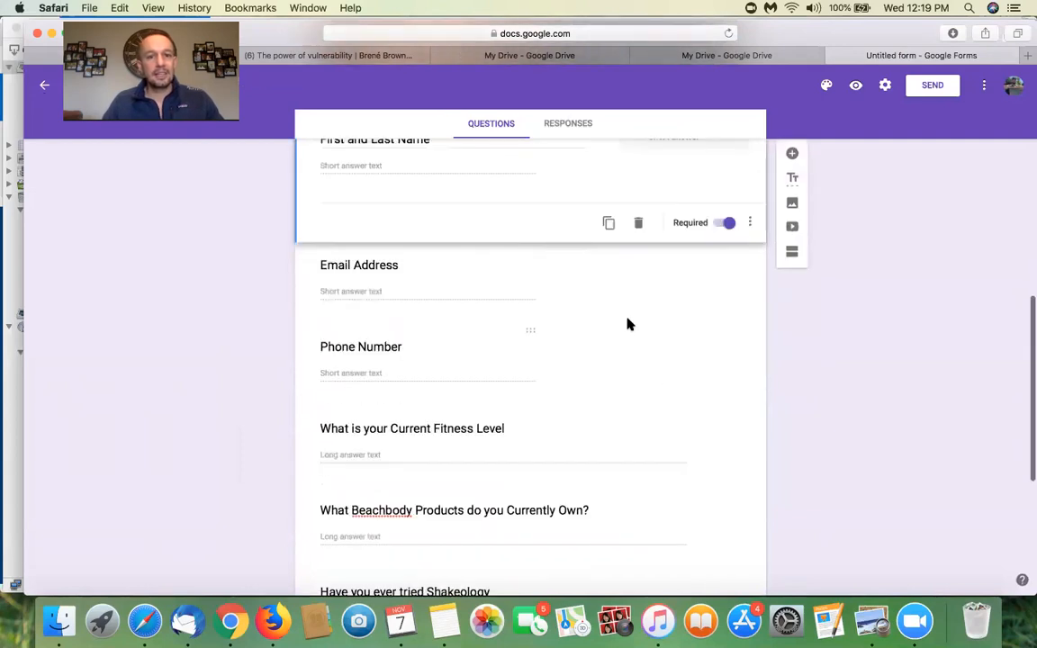
pyautogui.click(617, 315)
pyautogui.click(720, 328)
pyautogui.scroll(-1, 660, 324)
pyautogui.click(664, 321)
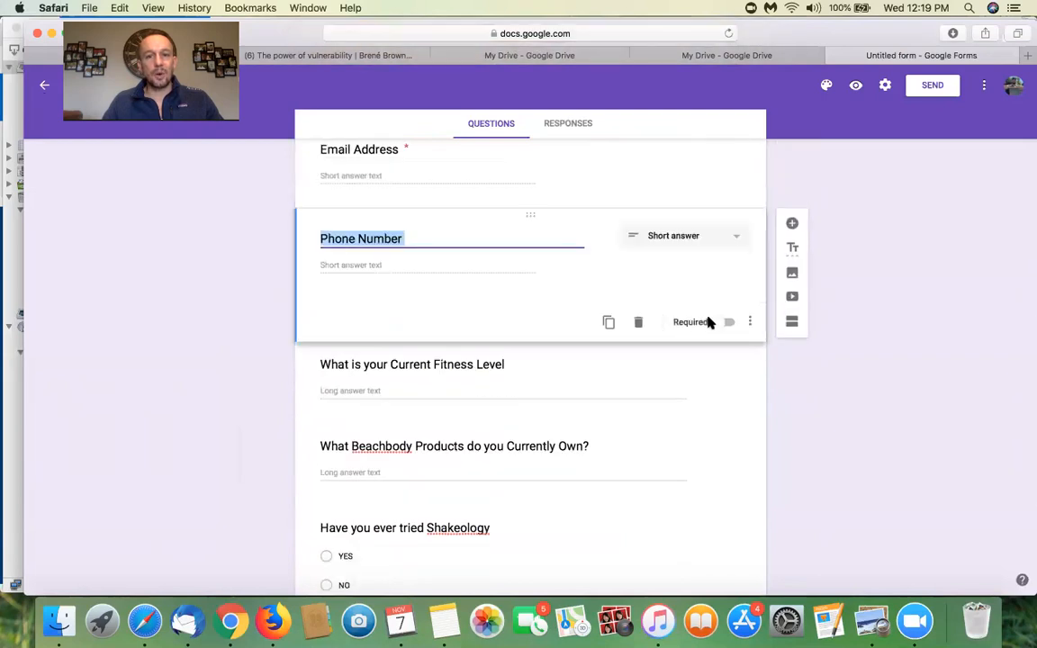
pyautogui.click(725, 322)
# Make the current fitness level question and the currently owned Beachbody products question required.
pyautogui.scroll(-2, 662, 360)
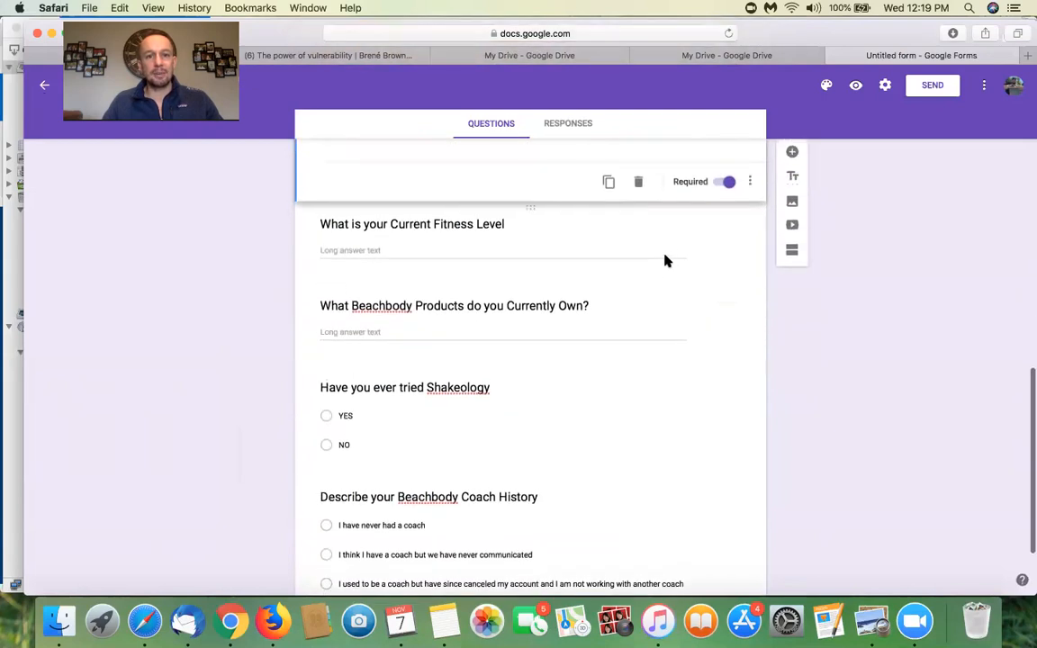
pyautogui.click(664, 261)
pyautogui.click(724, 264)
pyautogui.scroll(-1, 677, 261)
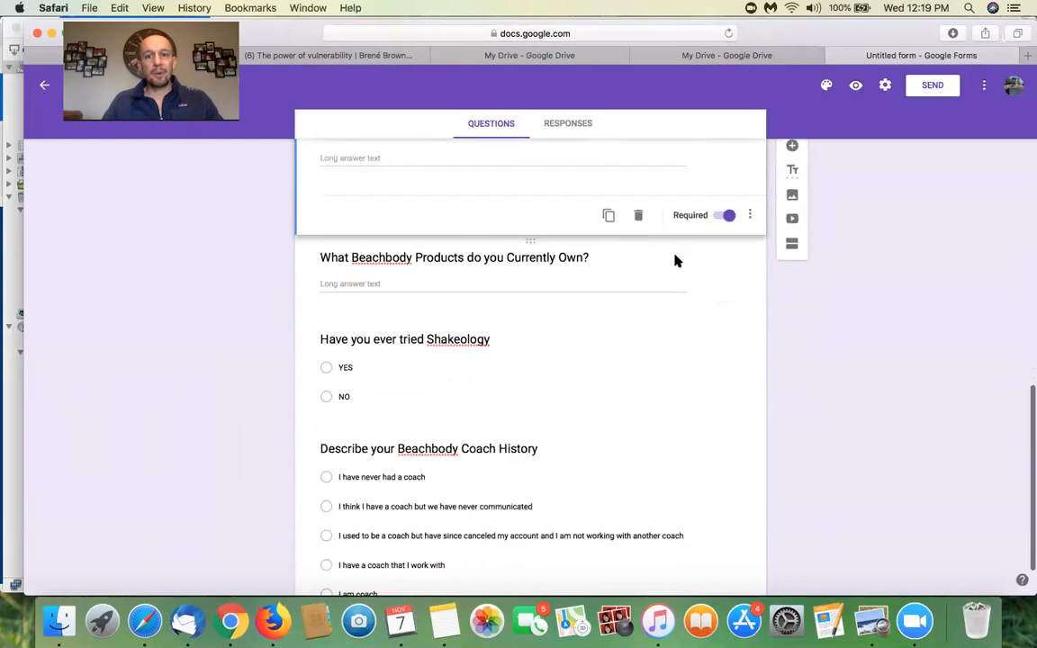
pyautogui.click(677, 261)
pyautogui.click(724, 304)
# Make the Shakeology question and the Beachbody coach history question required.
pyautogui.scroll(-1, 689, 333)
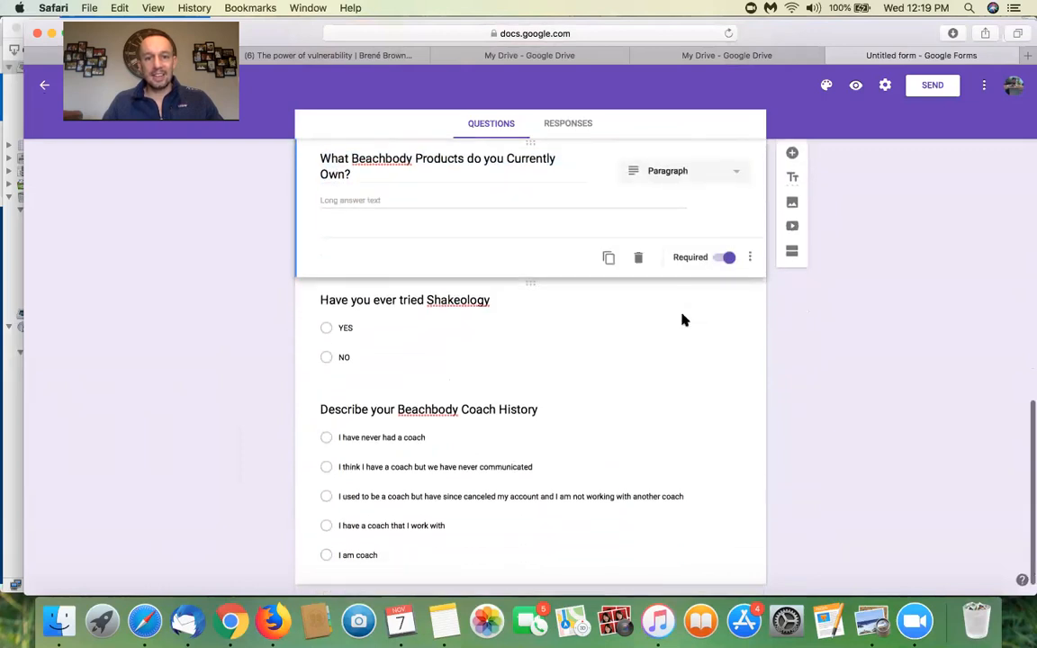
pyautogui.click(681, 320)
pyautogui.click(723, 419)
pyautogui.scroll(-2, 612, 378)
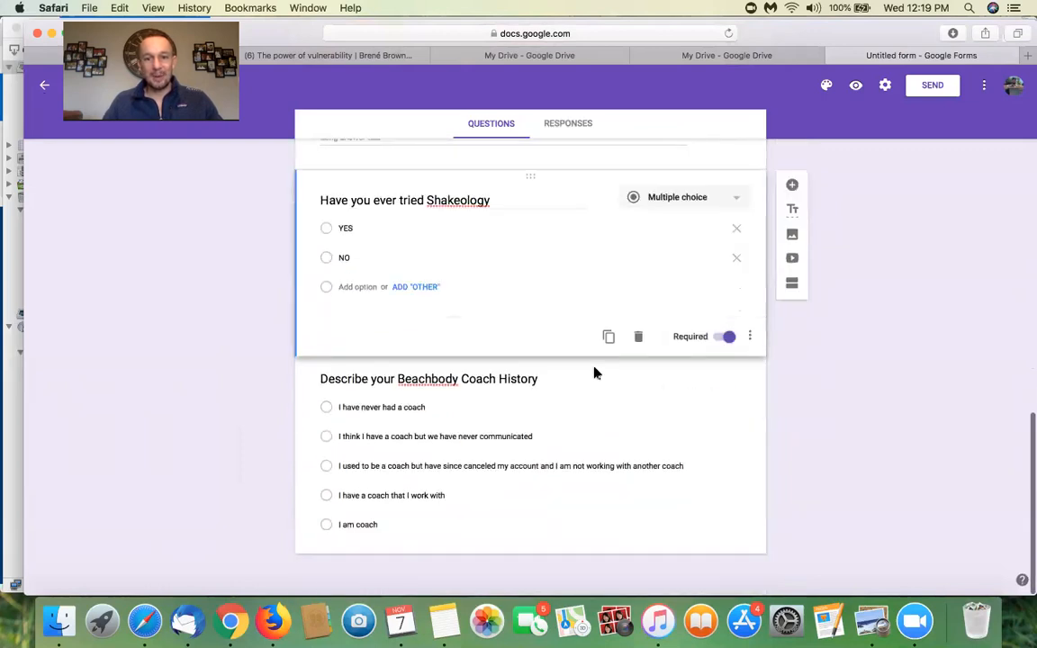
pyautogui.click(594, 372)
pyautogui.scroll(-2, 685, 471)
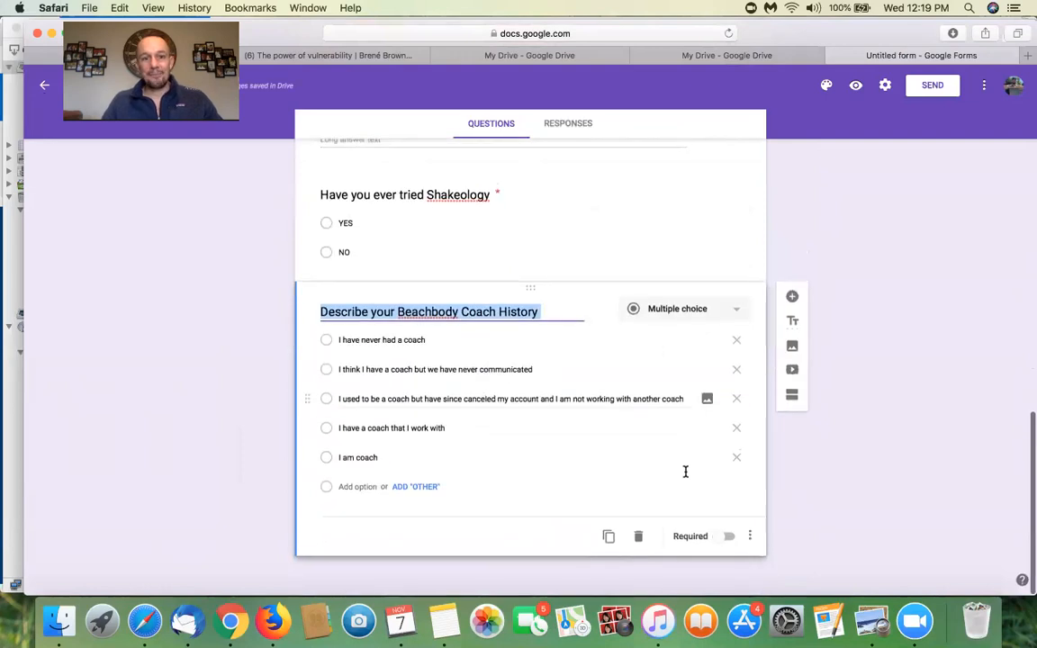
pyautogui.click(725, 535)
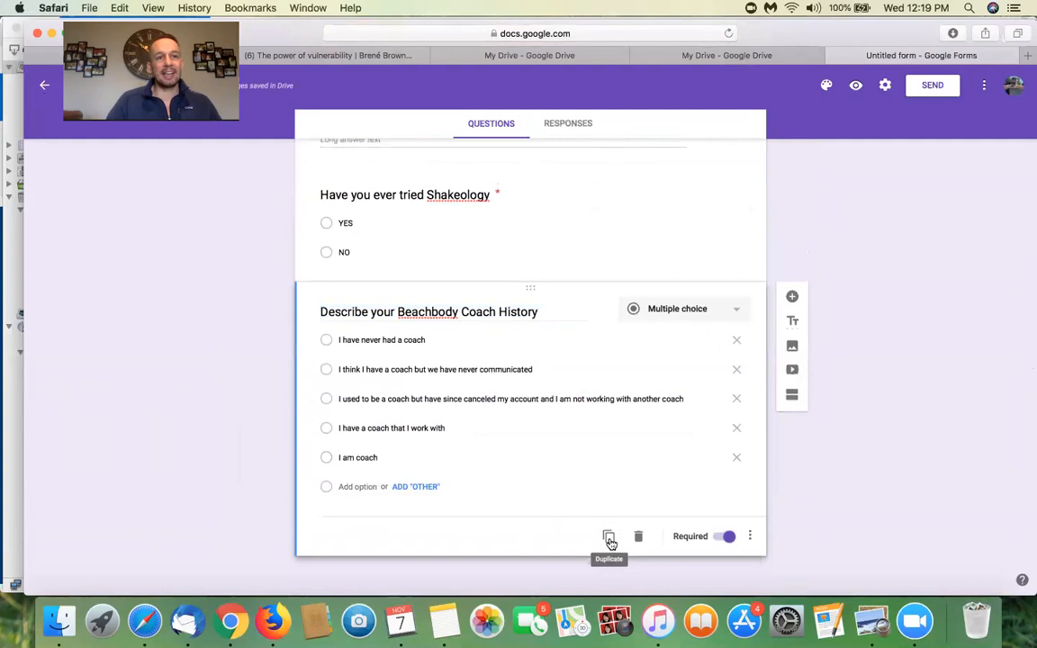
# Duplicate the coach history question and retitle the copy "What is your favorite workout style", checking the wording in the PDF in Preview.
pyautogui.click(609, 538)
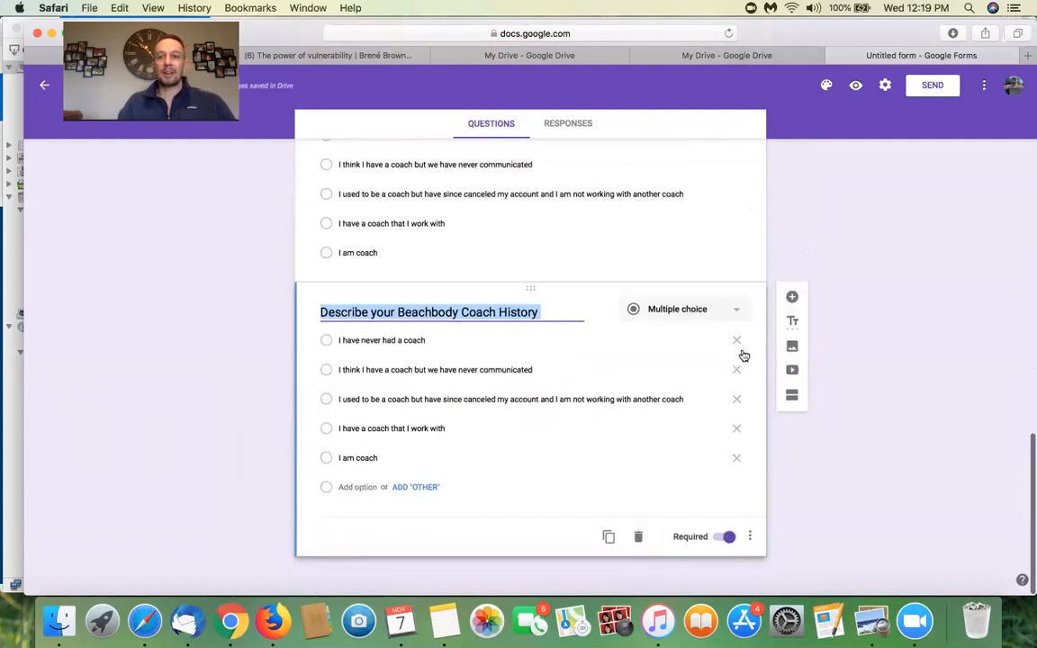
pyautogui.click(871, 621)
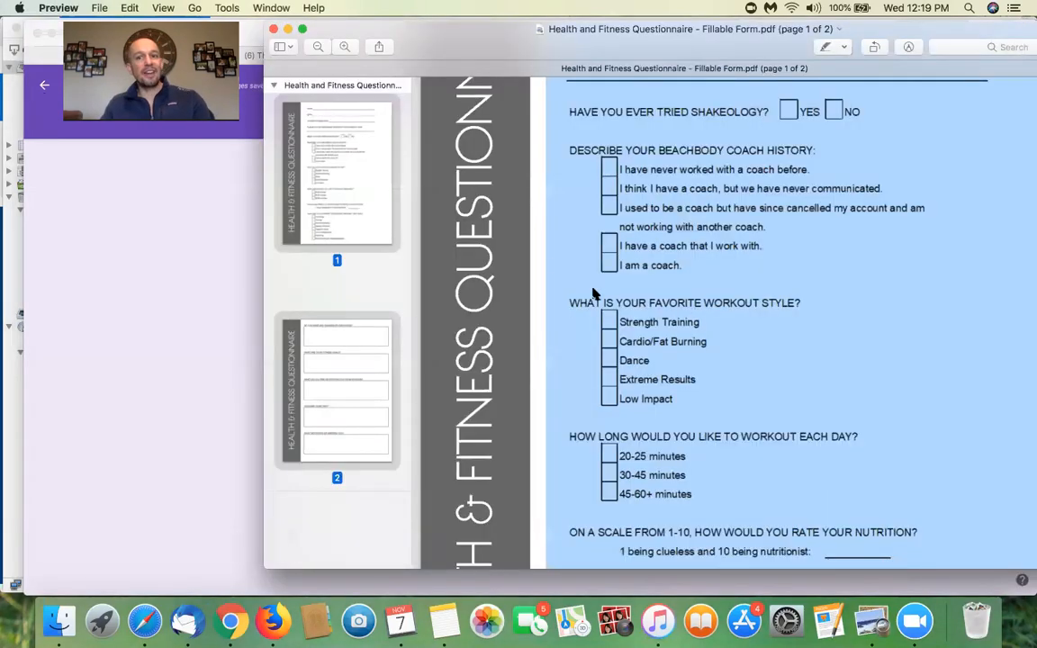
pyautogui.click(246, 244)
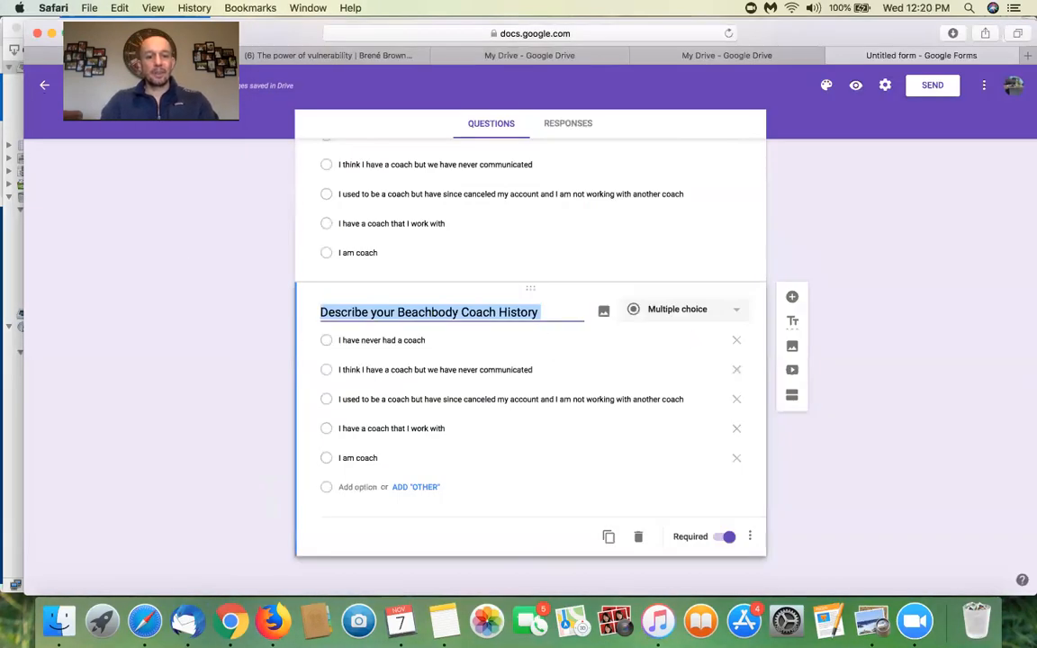
pyautogui.write('What is your')
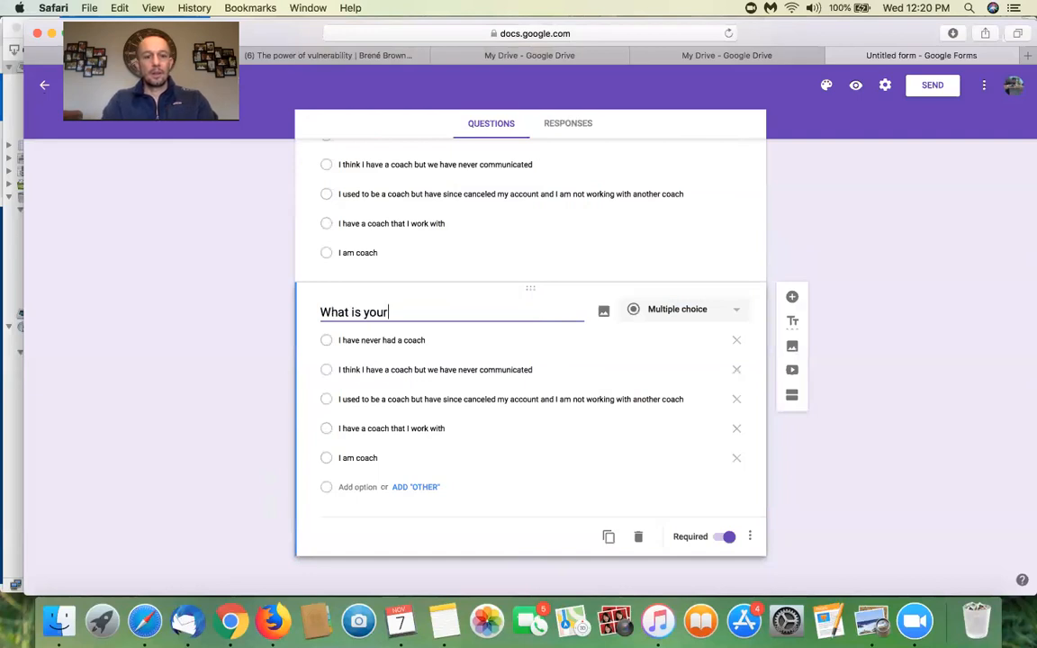
pyautogui.write(' favorite workou')
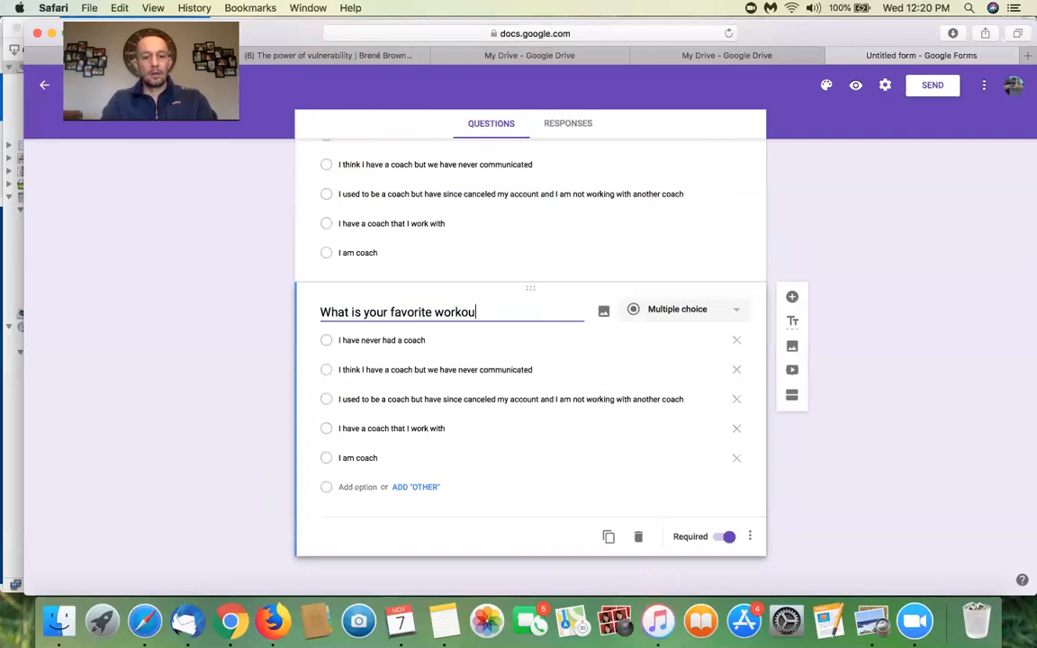
pyautogui.write('t style')
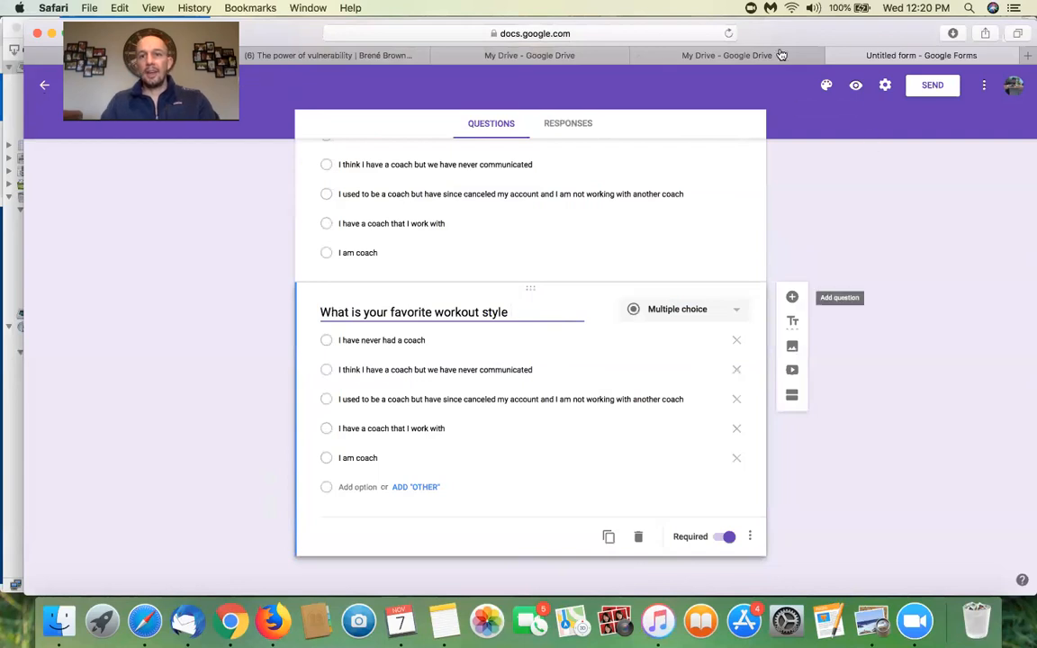
# Consult the PDF in Preview and change the workout style question's first two options to "Strength Training" and "Cardio / Fat burning".
pyautogui.click(872, 621)
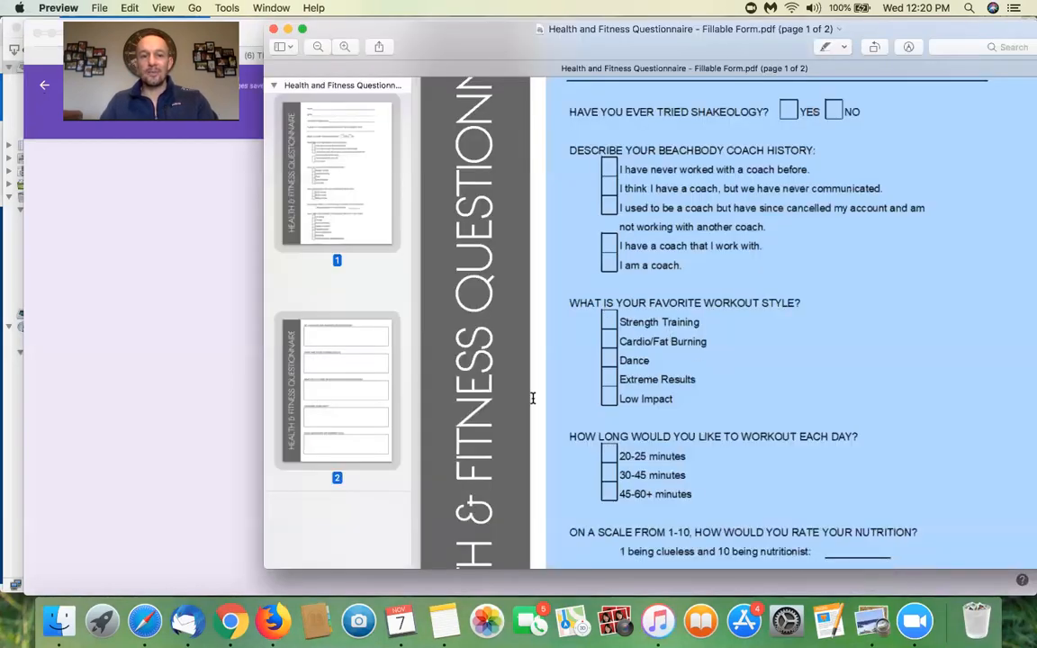
pyautogui.click(205, 390)
pyautogui.click(368, 341)
pyautogui.write('Strength Training')
pyautogui.press('Tab')
pyautogui.write('Cardio ')
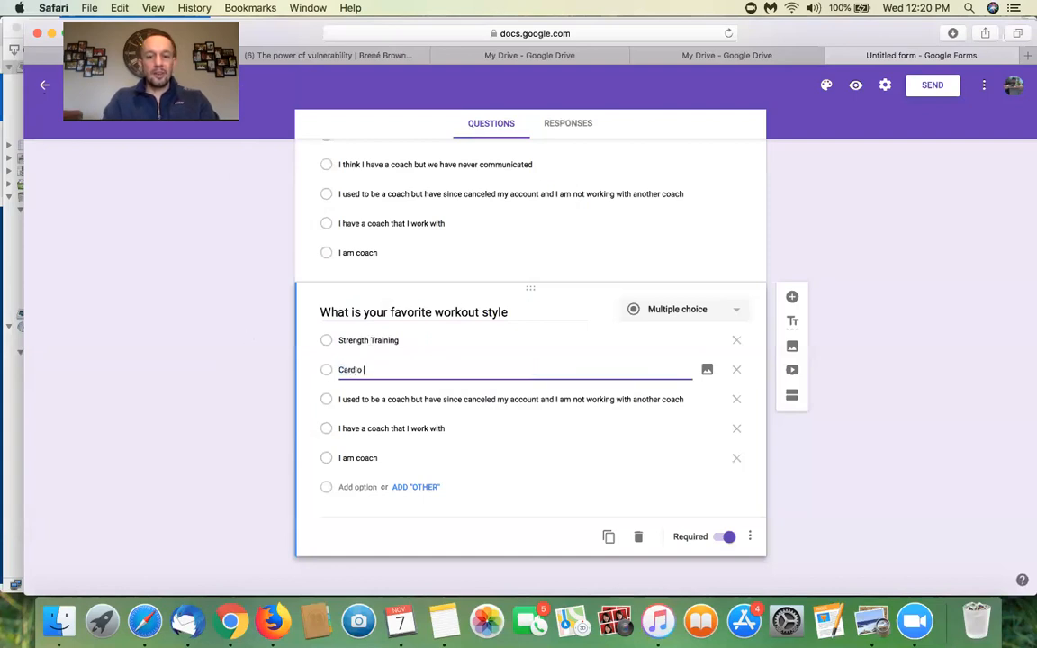
pyautogui.write('/ Fat burning')
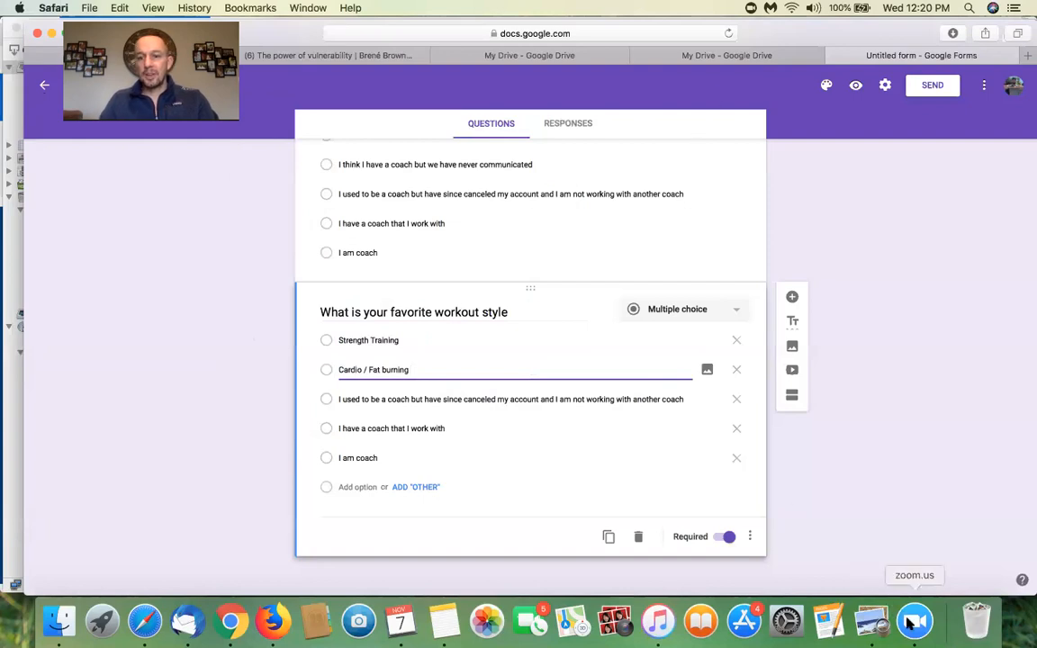
# Consult the PDF in Preview and replace the workout style question's option about the canceled coach account with "Dance".
pyautogui.click(871, 620)
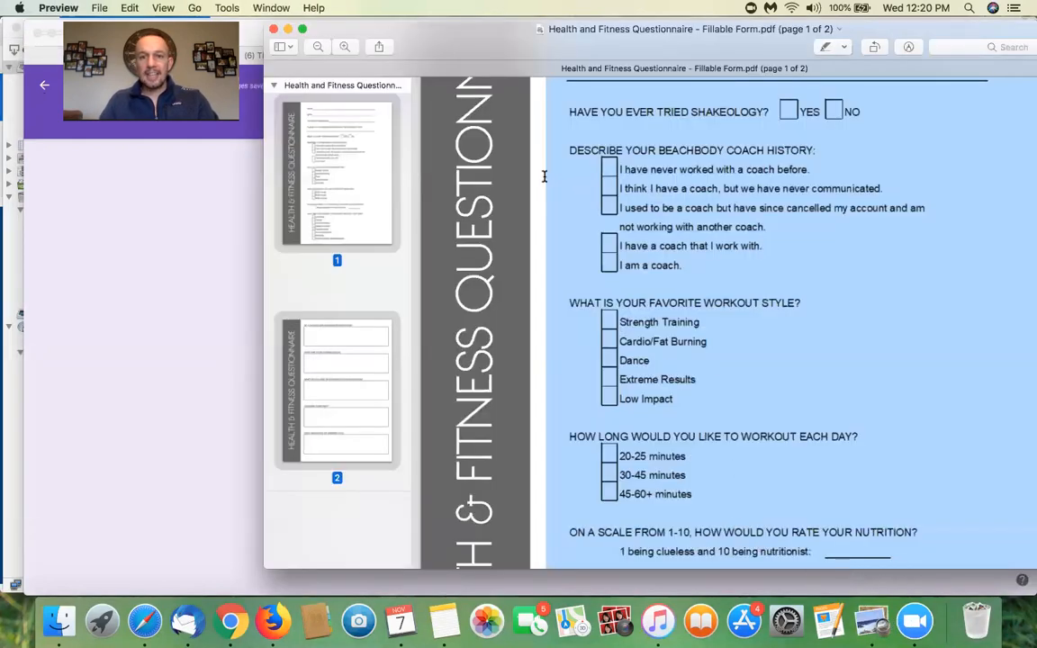
pyautogui.click(222, 498)
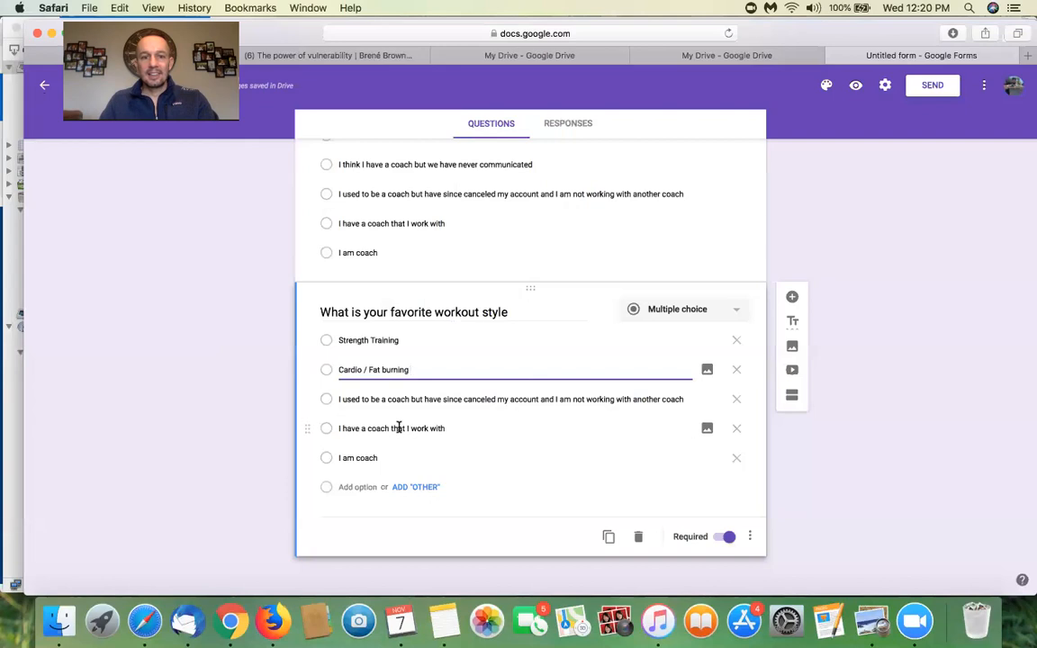
pyautogui.tripleClick(393, 428)
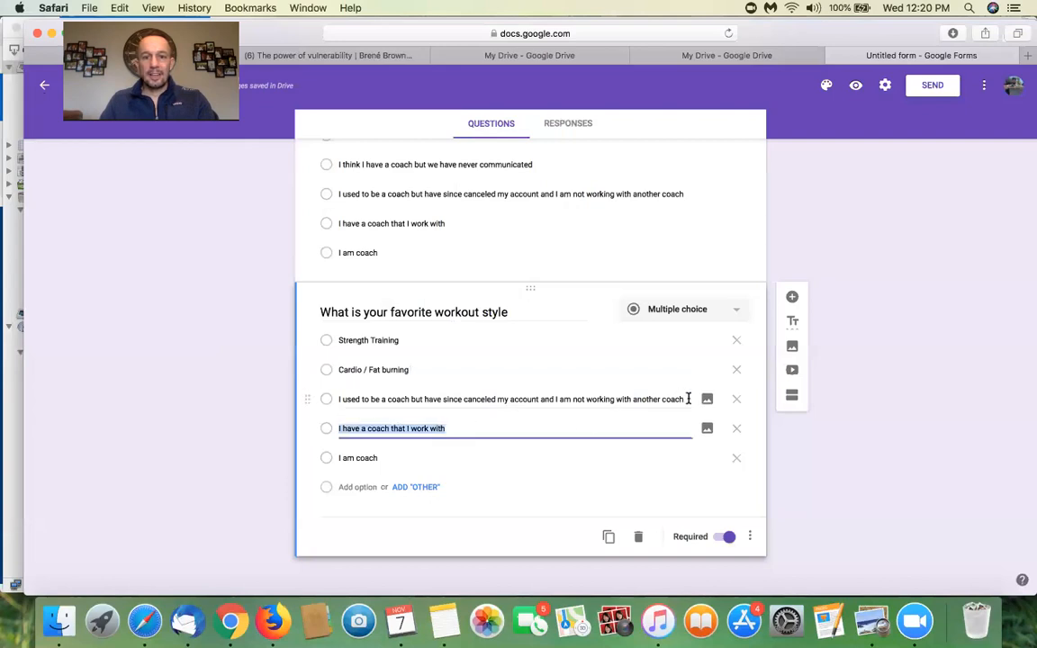
pyautogui.click(706, 399)
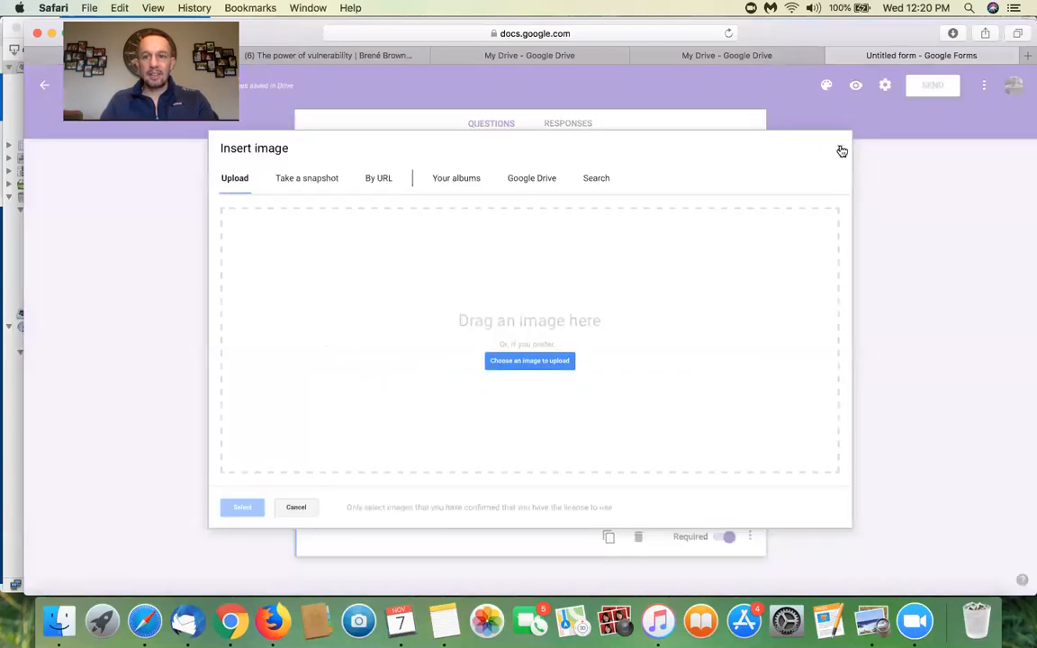
pyautogui.click(841, 150)
pyautogui.moveTo(691, 398); pyautogui.dragTo(342, 385)
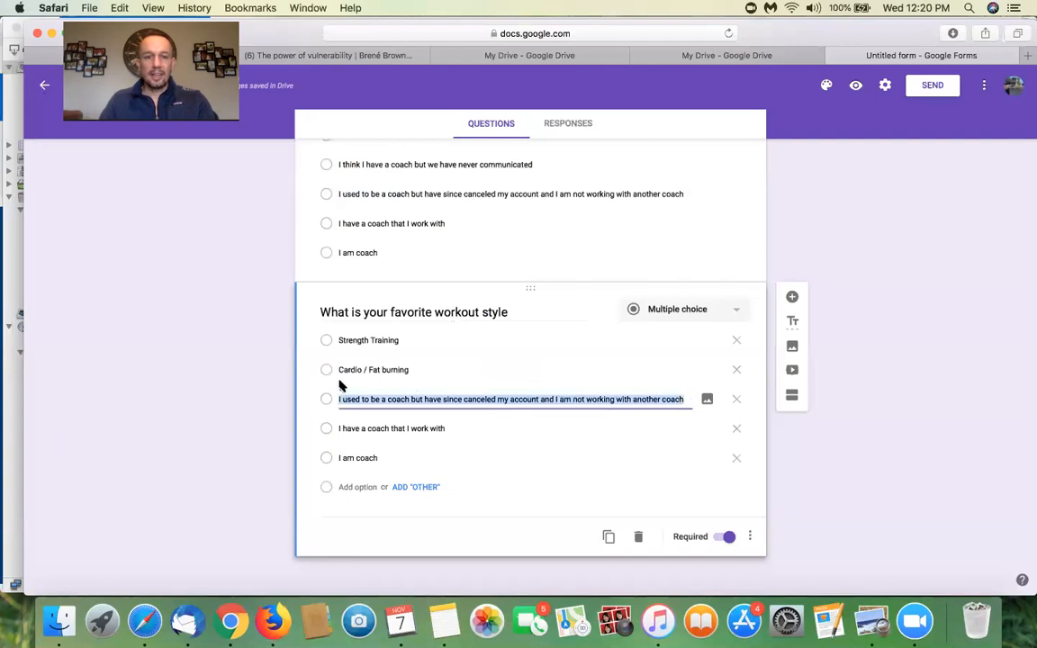
pyautogui.write('dance')
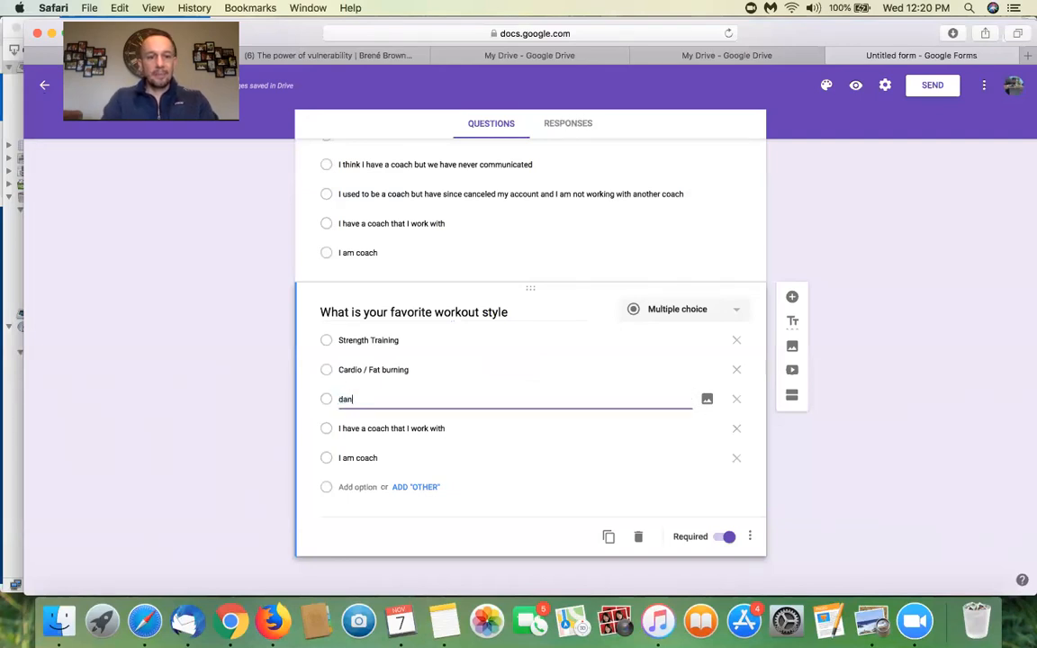
pyautogui.press('BackSpace')
pyautogui.press('BackSpace')
pyautogui.press('BackSpace')
pyautogui.press('BackSpace')
pyautogui.write('Dance')
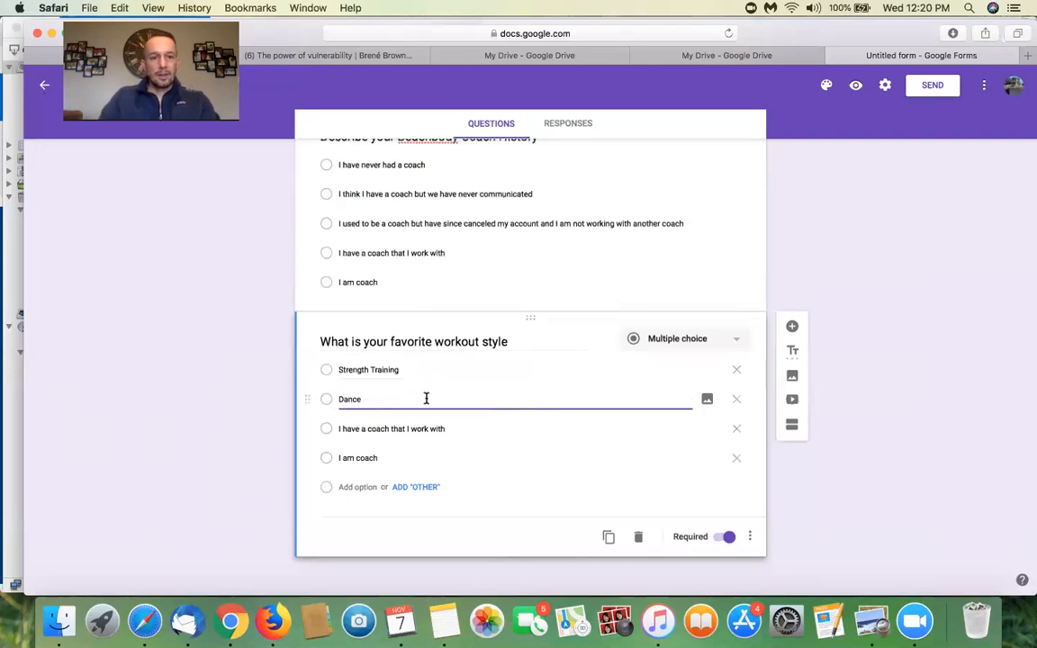
# Change the workout style question's two remaining coach options to "Cardio/ fat burning" and "Extreme results".
pyautogui.scroll(2, 432, 450)
pyautogui.scroll(-1, 440, 486)
pyautogui.moveTo(460, 472); pyautogui.dragTo(288, 450)
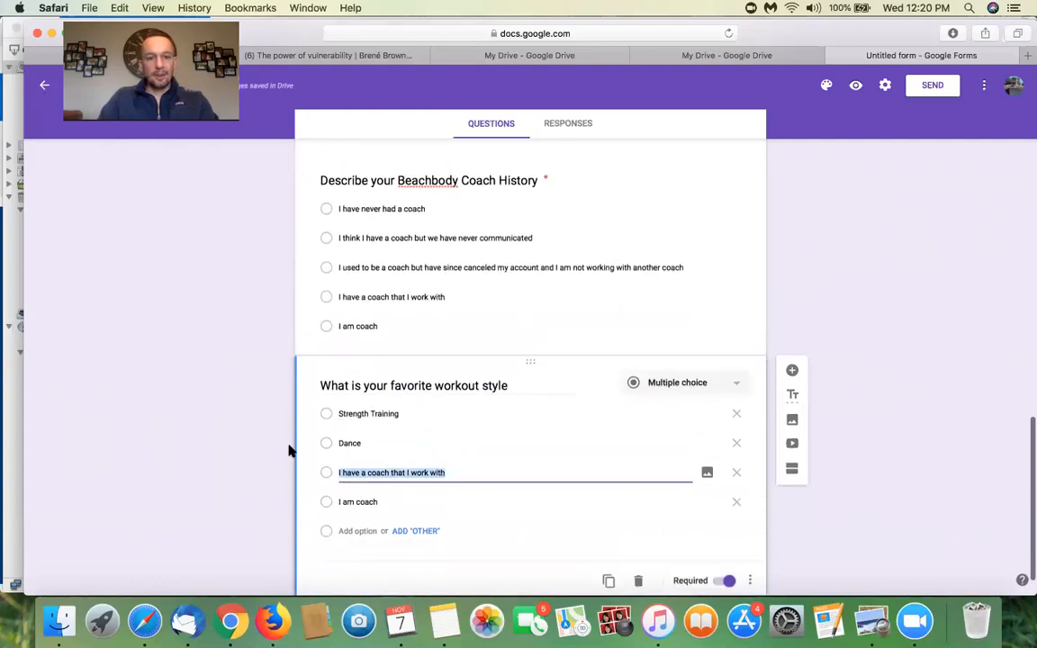
pyautogui.write('Card')
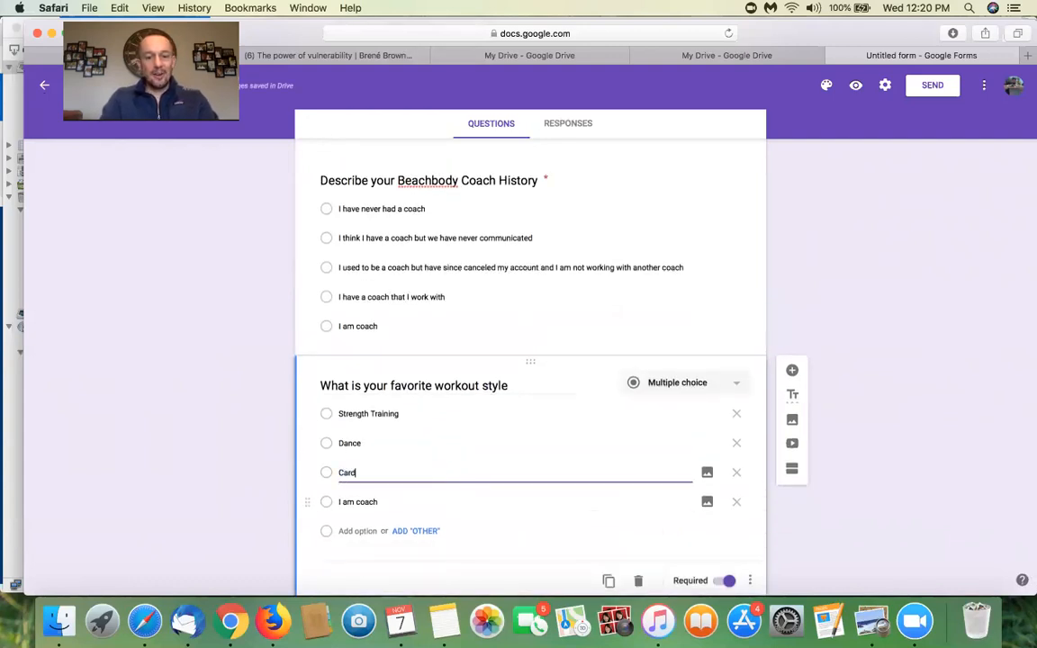
pyautogui.write('io/ fat burning')
pyautogui.click(326, 494)
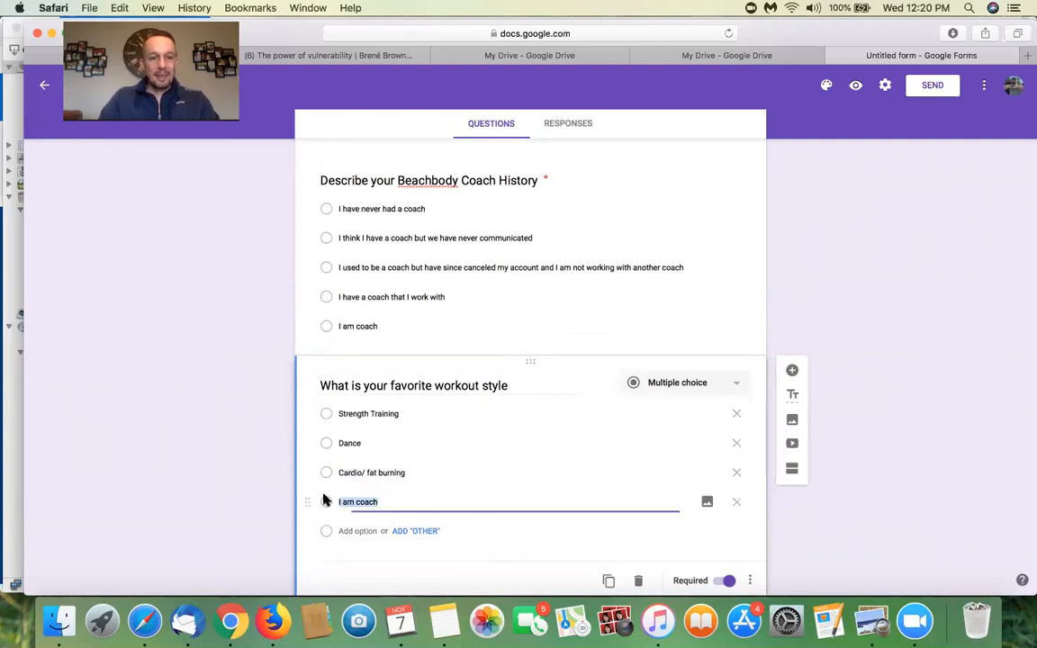
pyautogui.write('Extreme results')
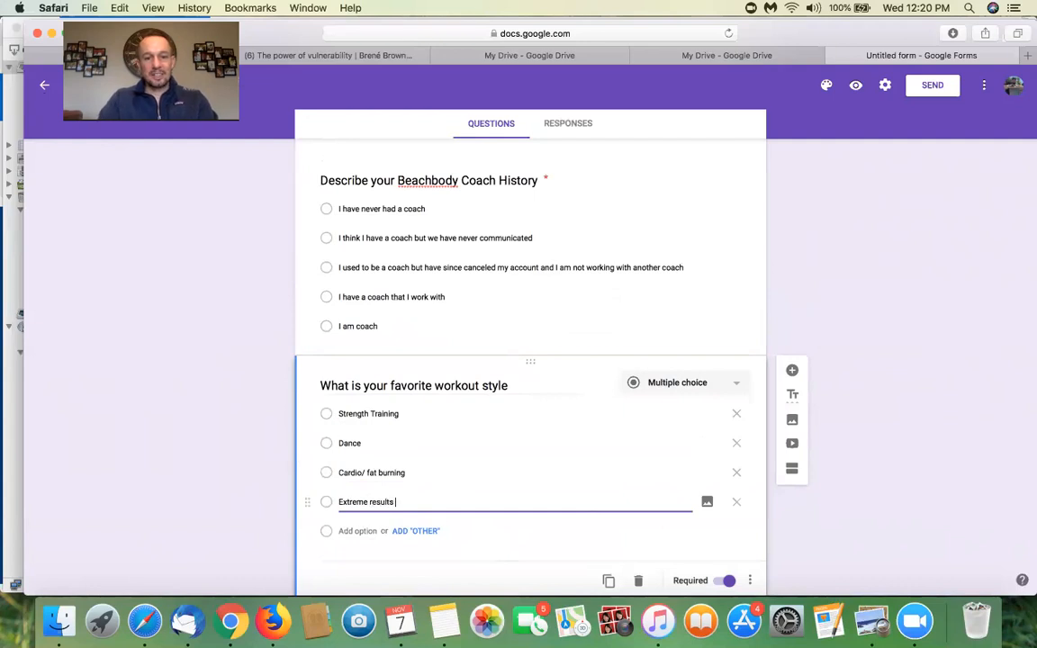
# Check the workout style choices in the PDF in Preview and add the option "Low Impact" to the form question.
pyautogui.click(870, 627)
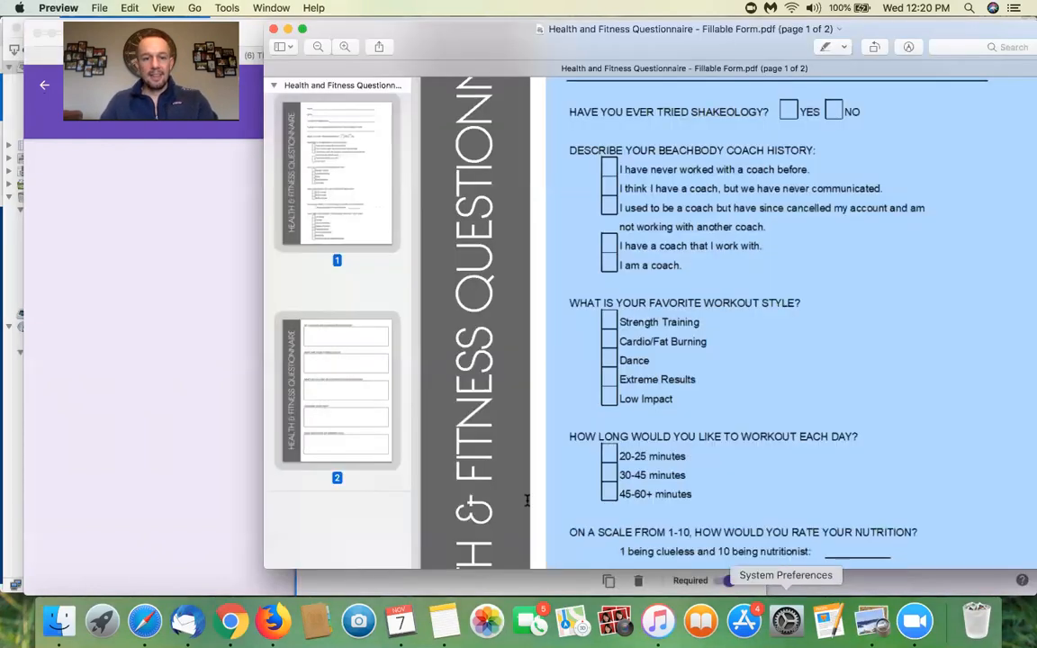
pyautogui.click(122, 326)
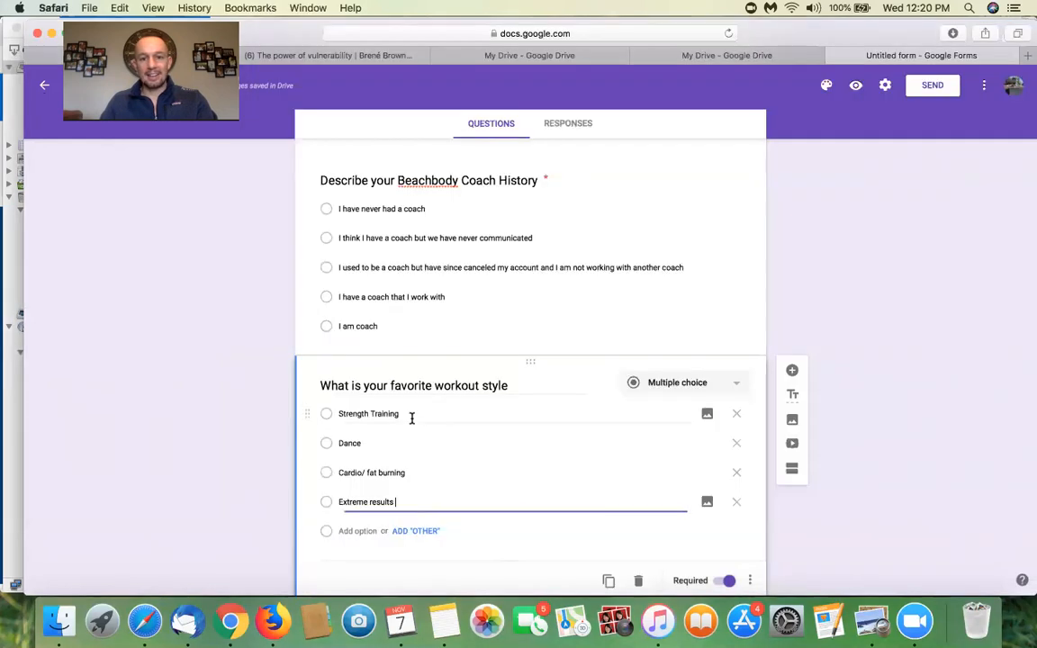
pyautogui.click(384, 530)
pyautogui.write('Low Impact')
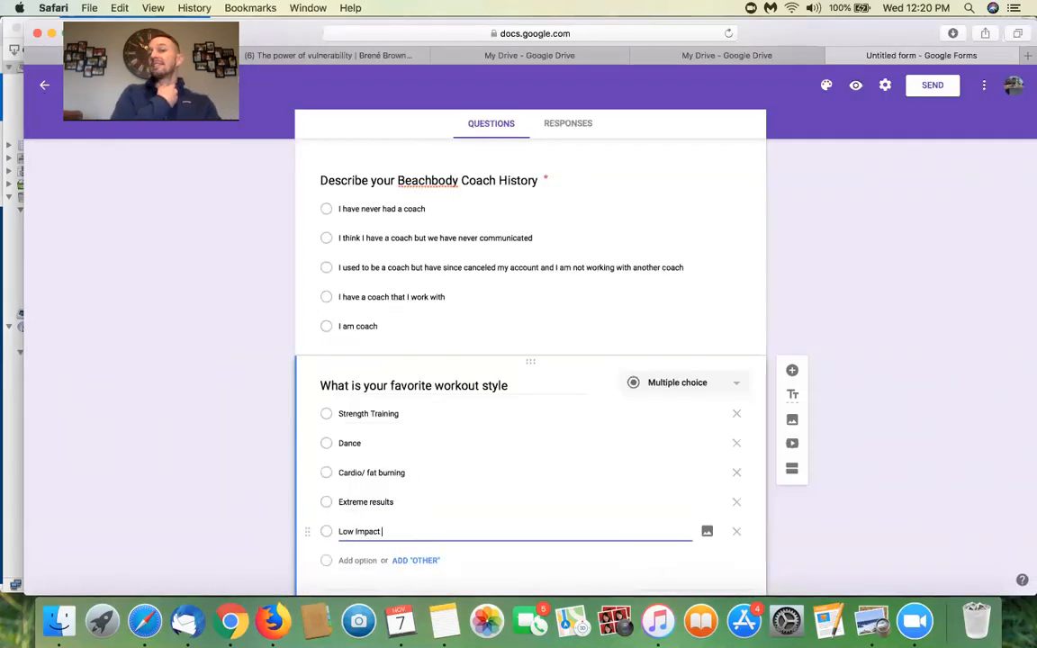
pyautogui.click(188, 466)
pyautogui.scroll(-2, 283, 400)
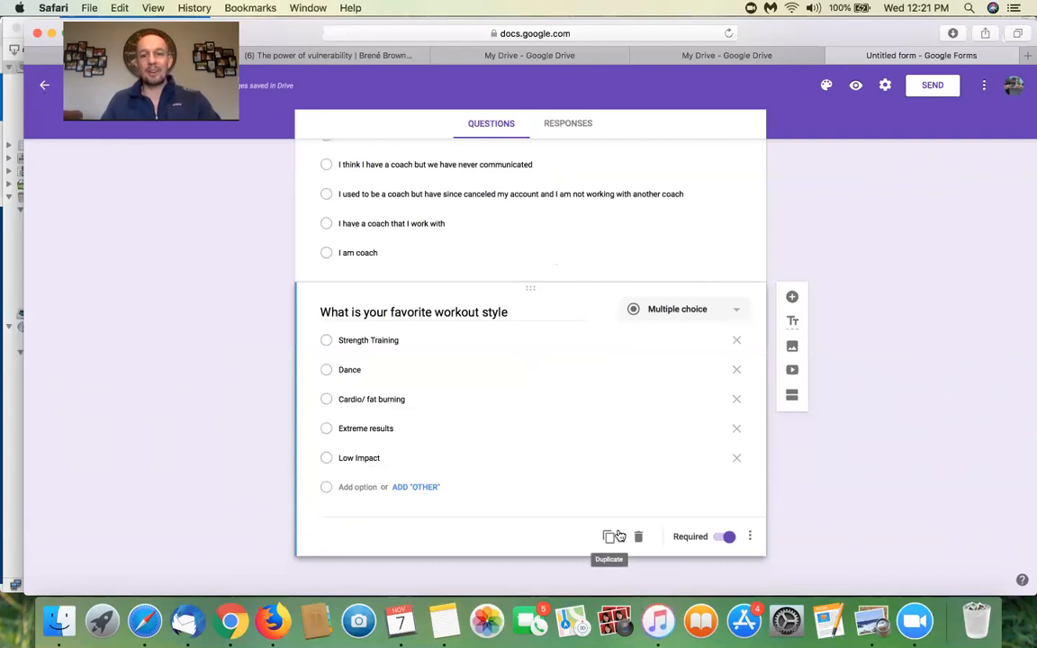
# Check the next question in the PDF in Preview and duplicate the form's favorite workout style question.
pyautogui.click(866, 626)
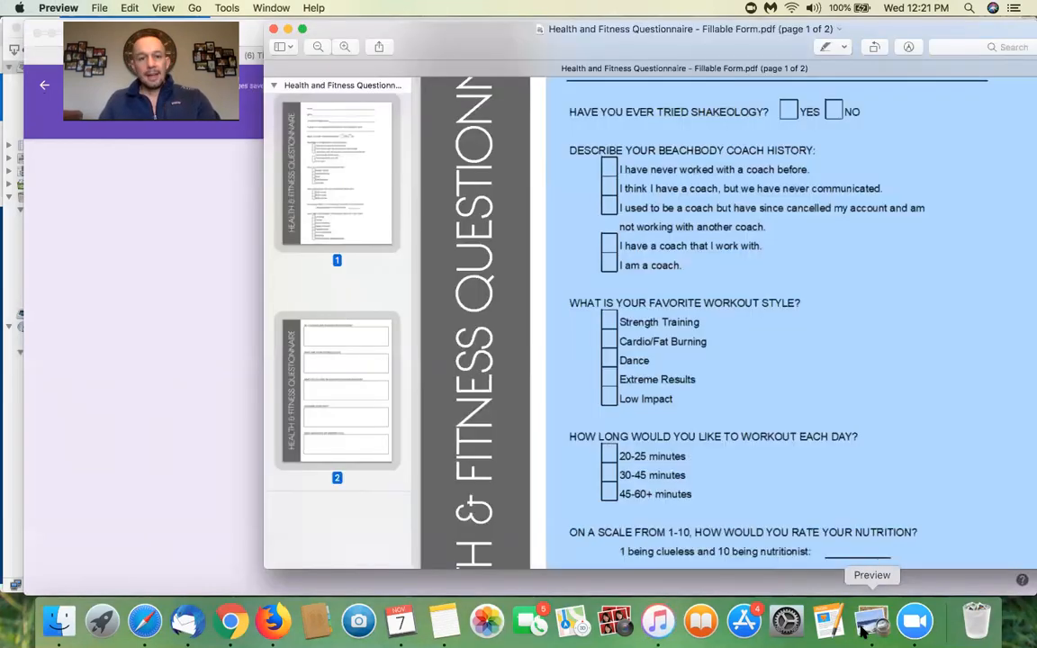
pyautogui.scroll(-3, 609, 346)
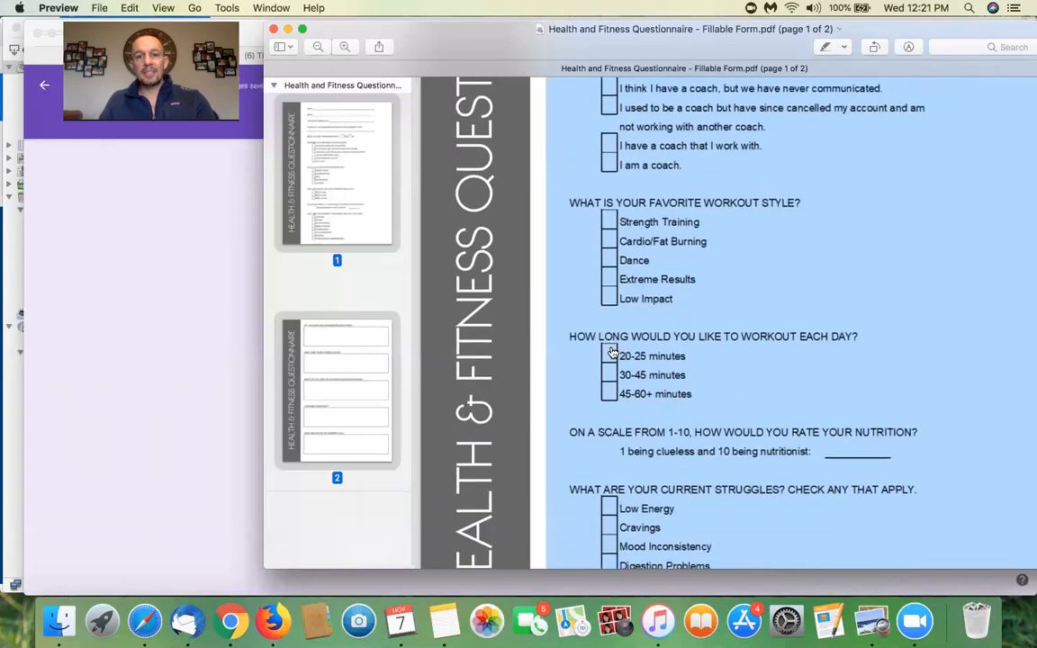
pyautogui.click(25, 329)
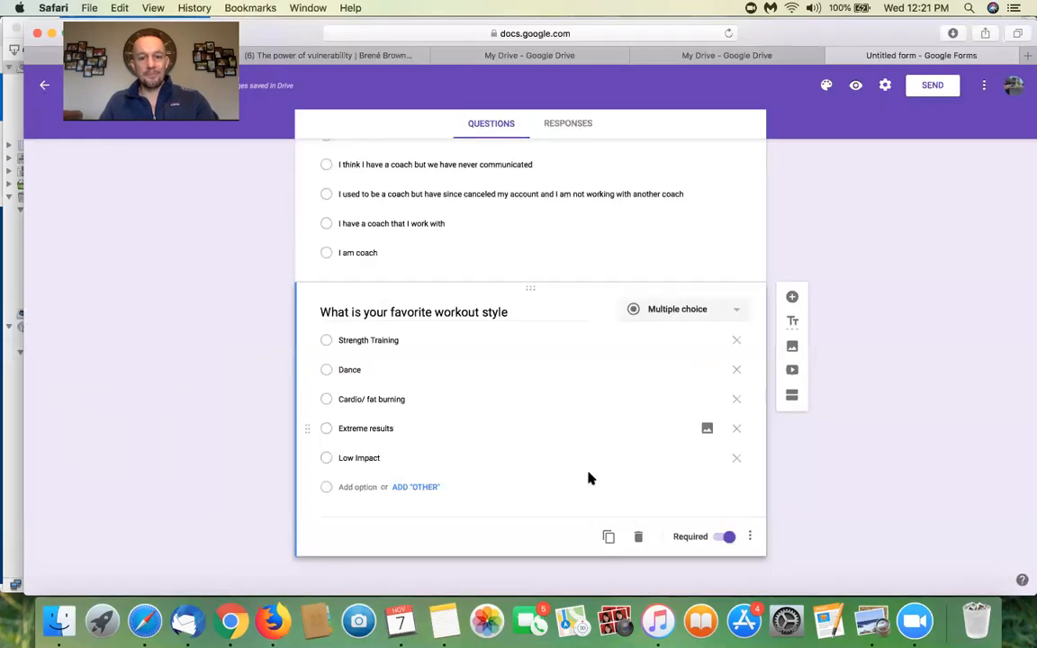
pyautogui.click(607, 537)
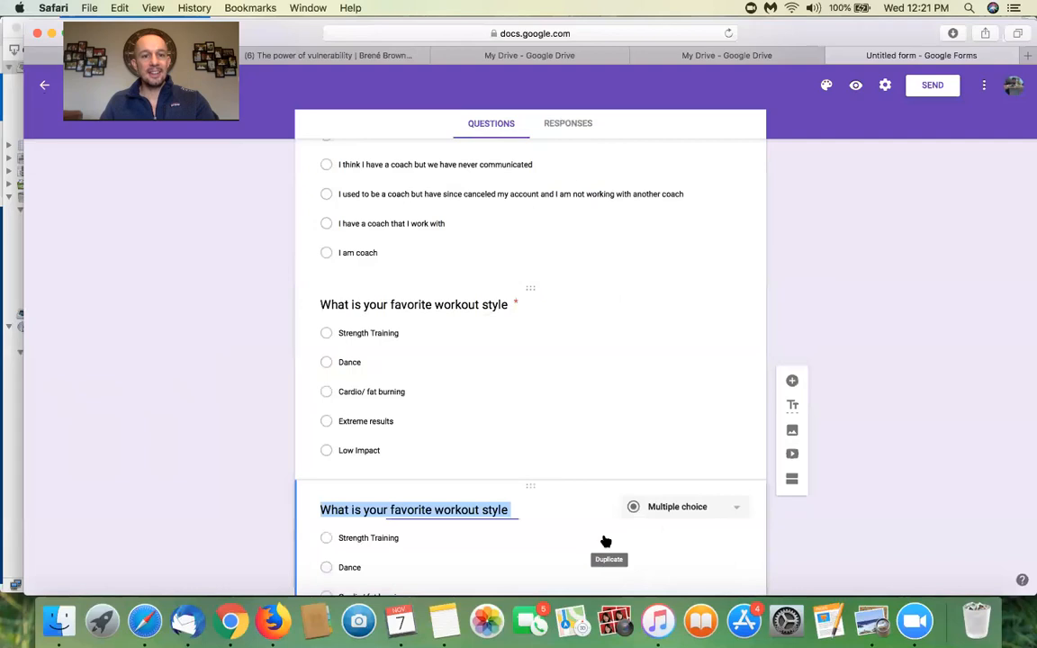
# Retitle the duplicated question "How long would you like to workout each day".
pyautogui.click(540, 313)
pyautogui.press('super+a')
pyautogui.write('HOw lo')
pyautogui.press('BackSpace')
pyautogui.press('BackSpace')
pyautogui.press('BackSpace')
pyautogui.press('BackSpace')
pyautogui.press('BackSpace')
pyautogui.write('ow lon')
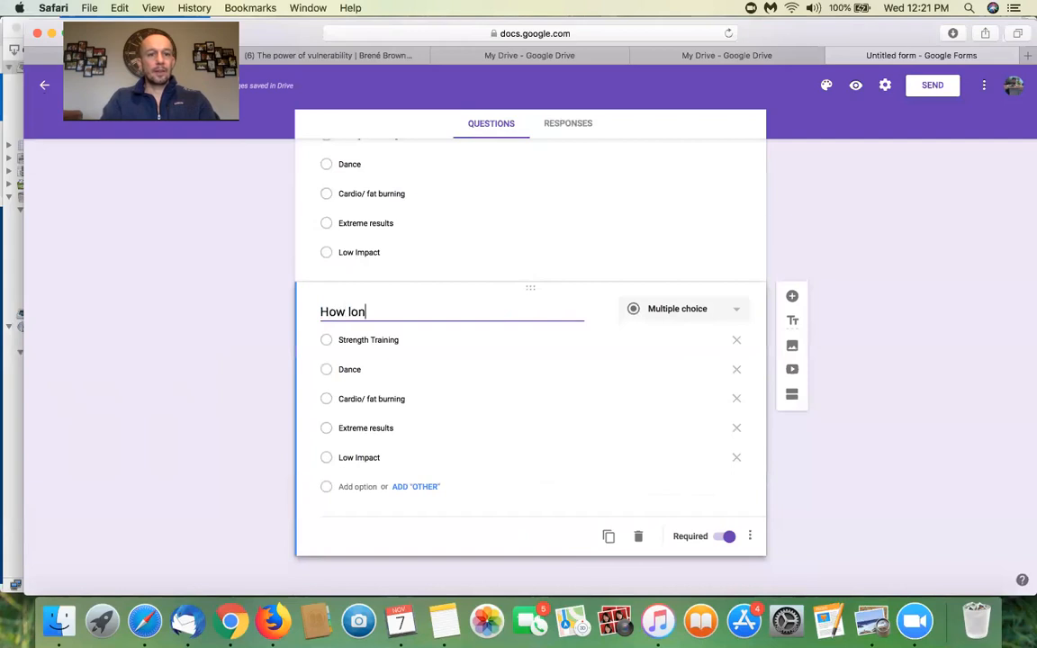
pyautogui.write('g would you like to ')
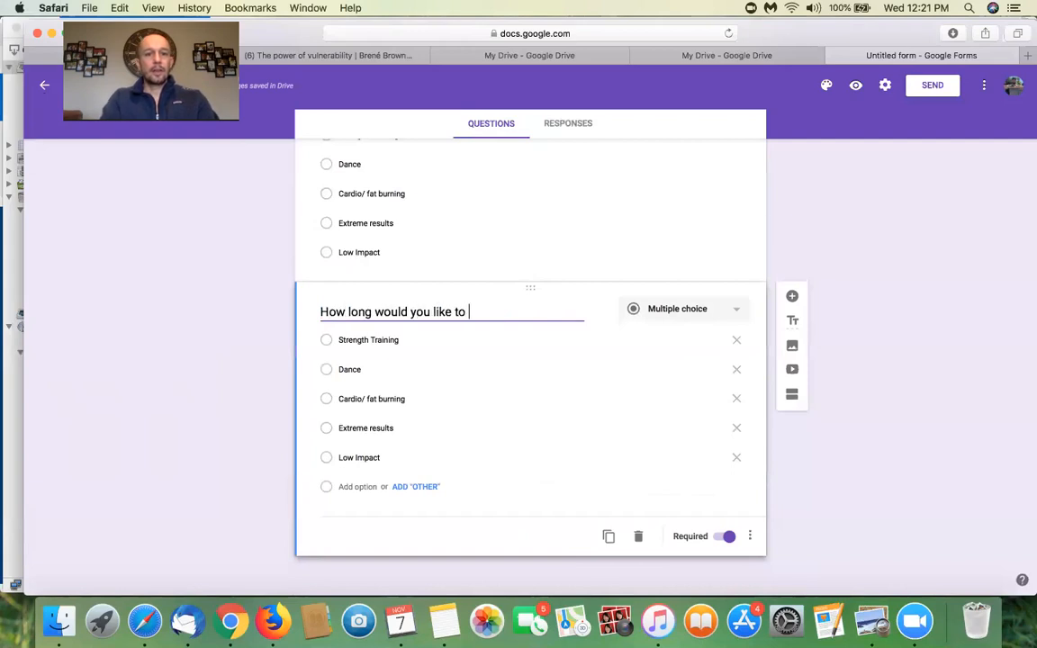
pyautogui.write('workout each day')
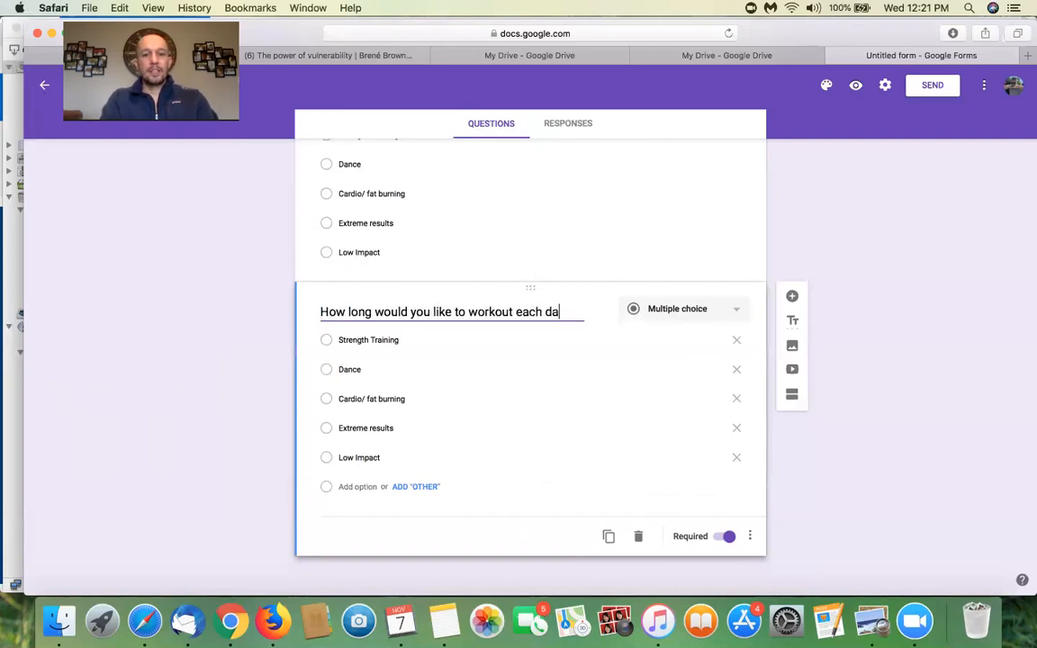
# Consult the PDF in Preview, change the first two duration options to "20-25 minutes" and "30-45 minutes", and insert "60+ Minutes" below them.
pyautogui.click(871, 619)
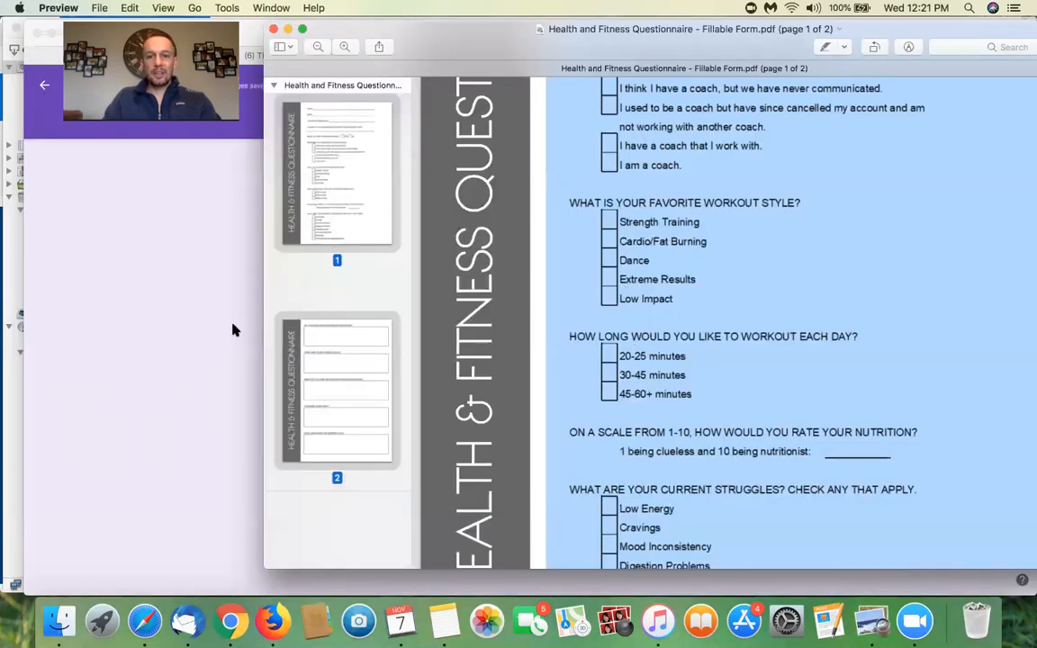
pyautogui.click(174, 329)
pyautogui.tripleClick(393, 351)
pyautogui.write('20-25 minutes')
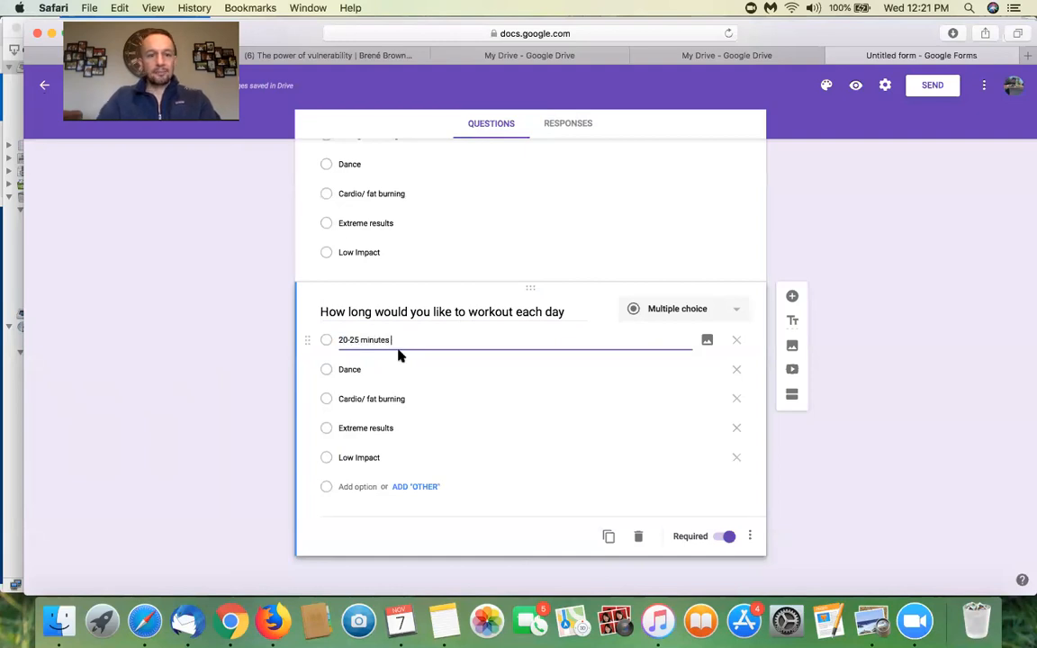
pyautogui.doubleClick(369, 367)
pyautogui.write('30-')
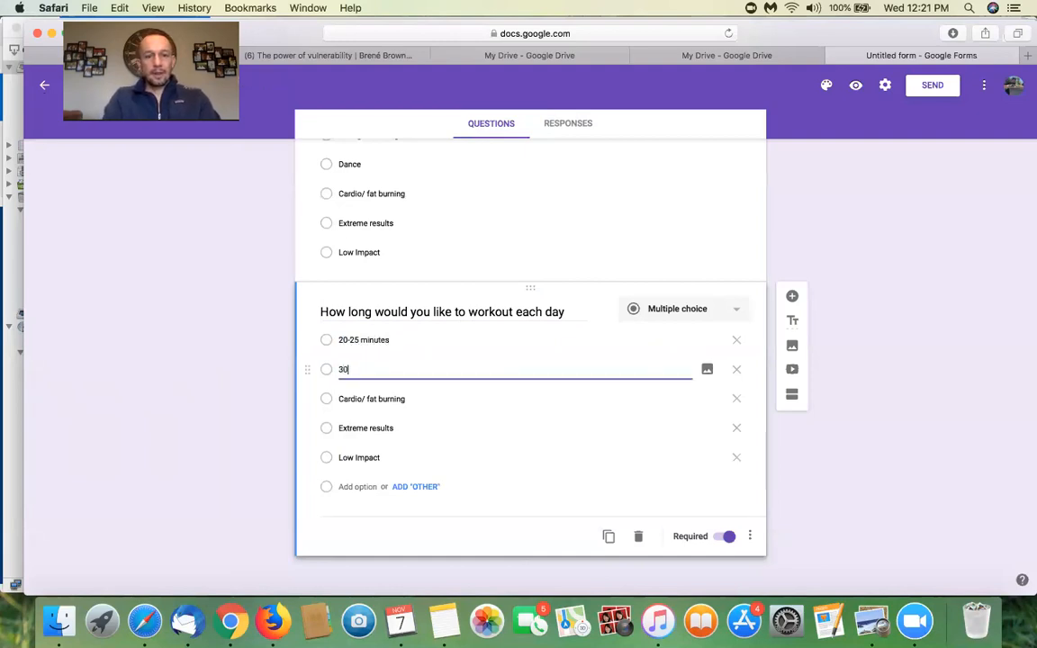
pyautogui.click(862, 630)
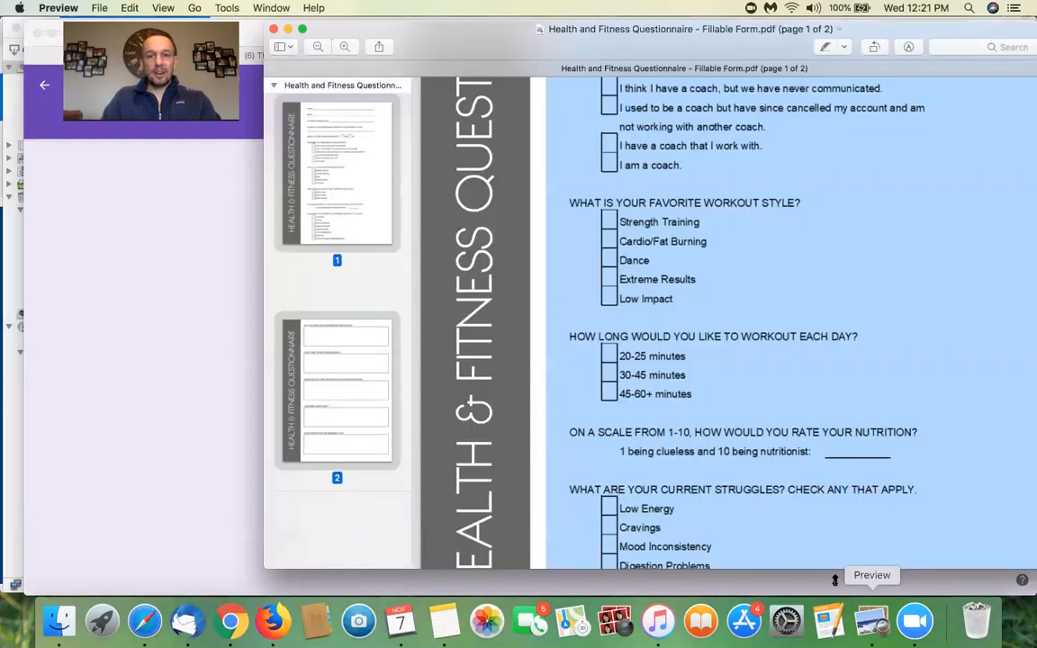
pyautogui.click(139, 328)
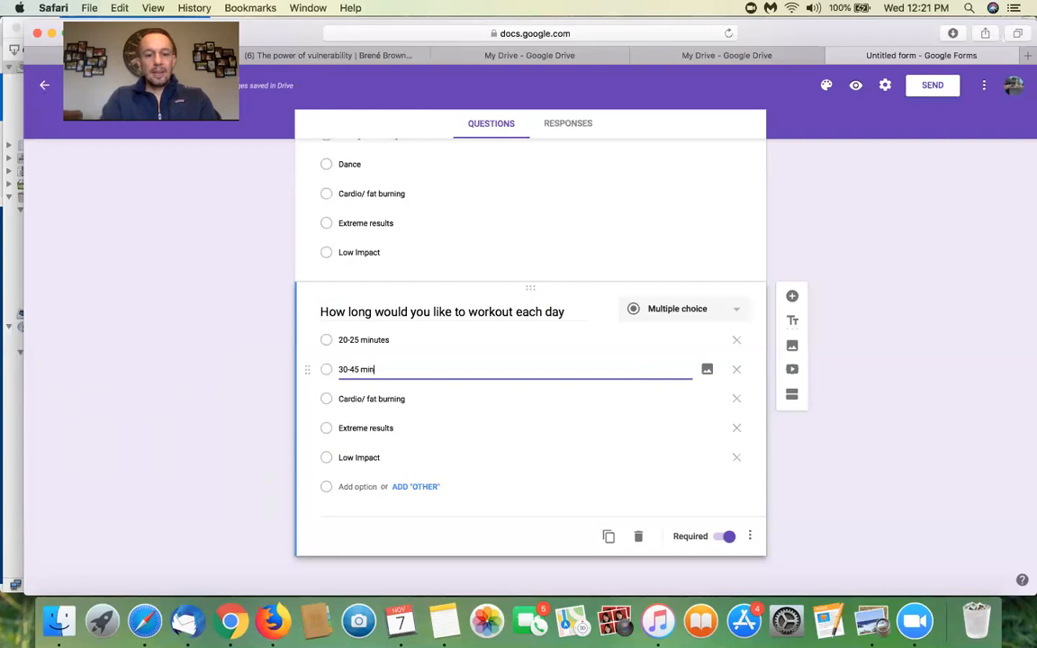
pyautogui.press('Return')
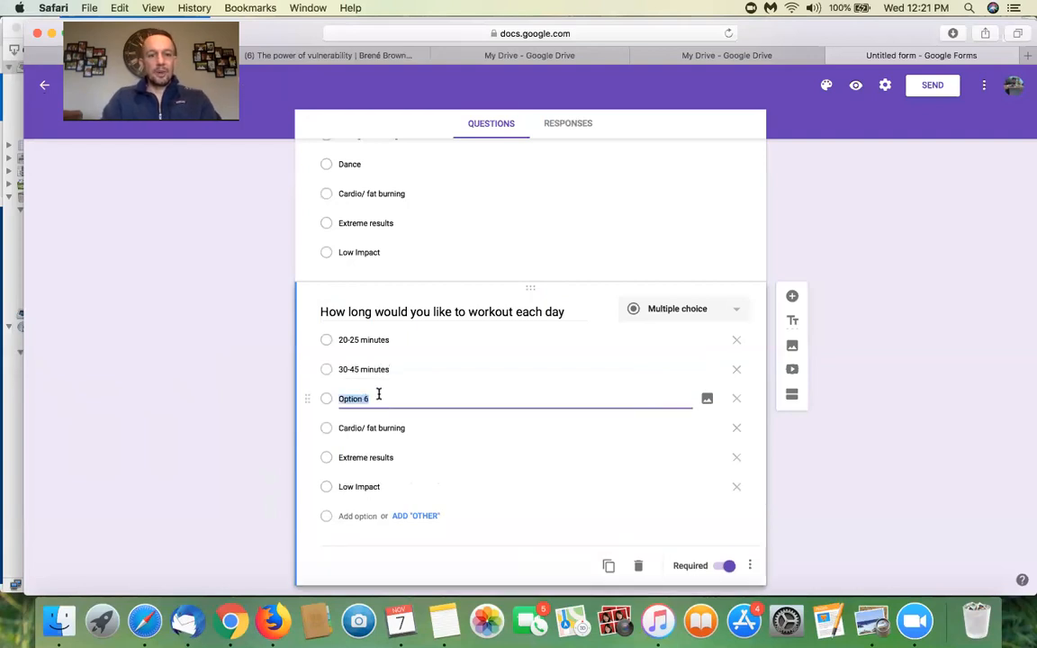
pyautogui.write('60+ Minutes')
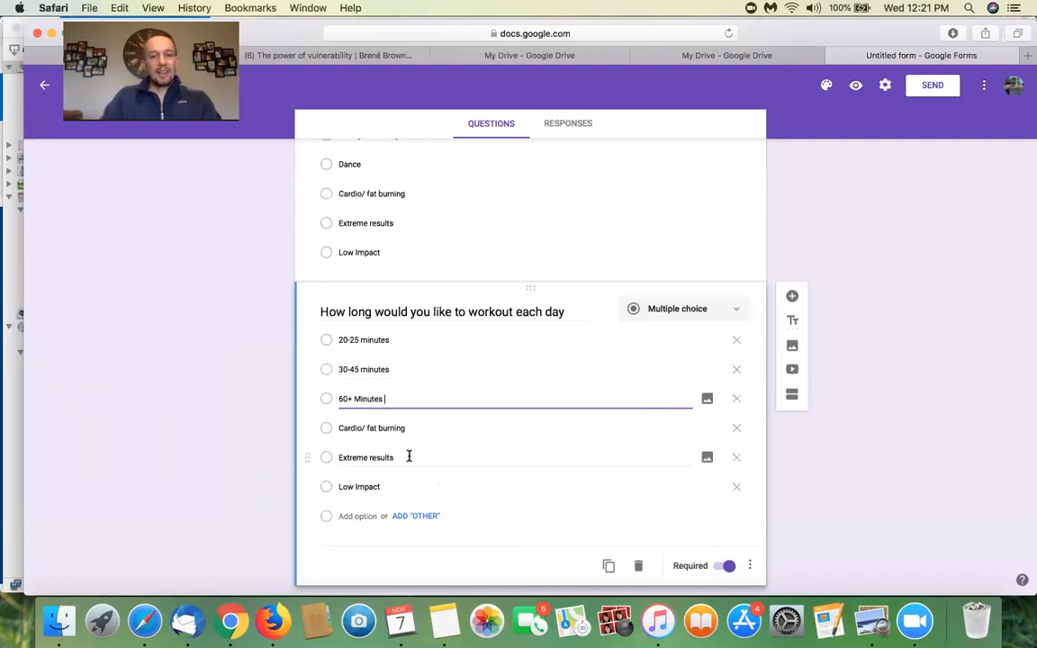
# Remove the leftover "Cardio/ fat burning", "Extreme results" and "Low Impact" options from the duration question and add an "Other" option.
pyautogui.click(736, 428)
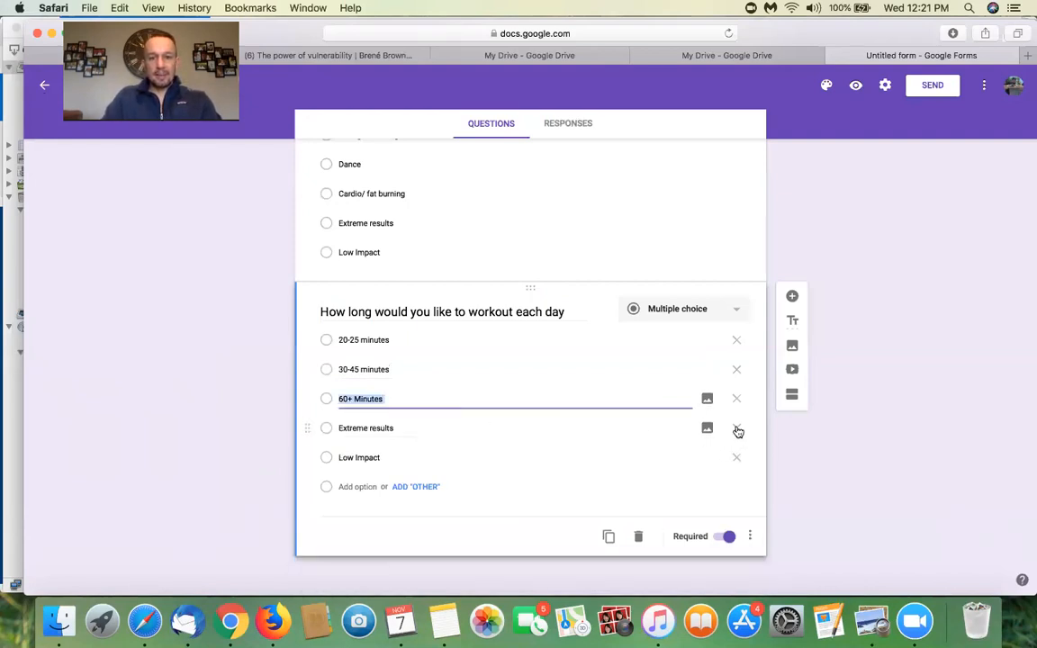
pyautogui.click(736, 430)
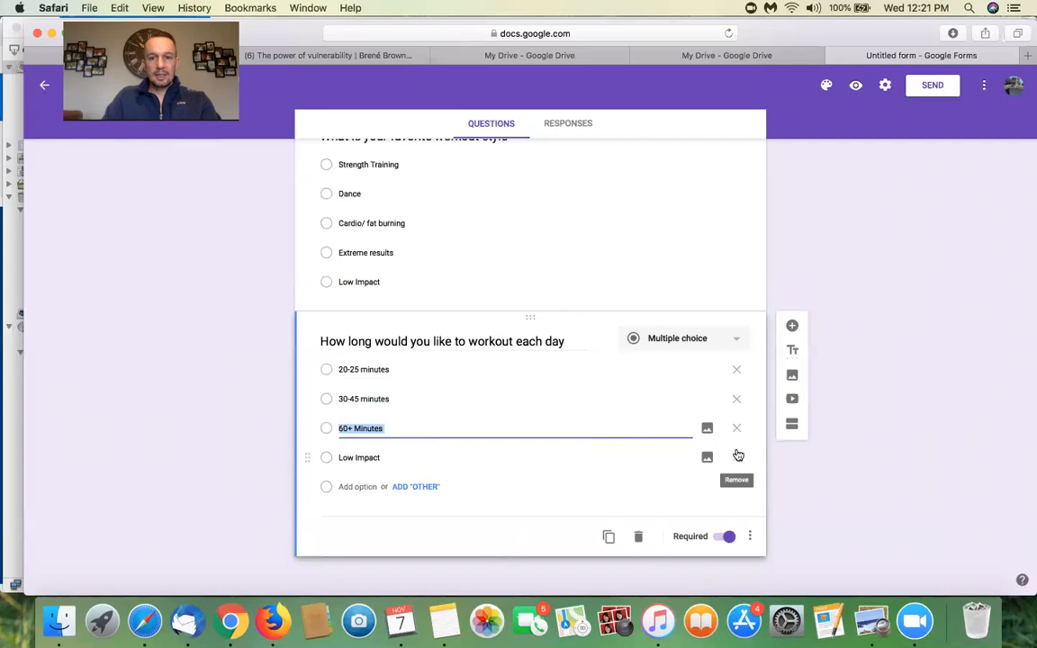
pyautogui.click(736, 457)
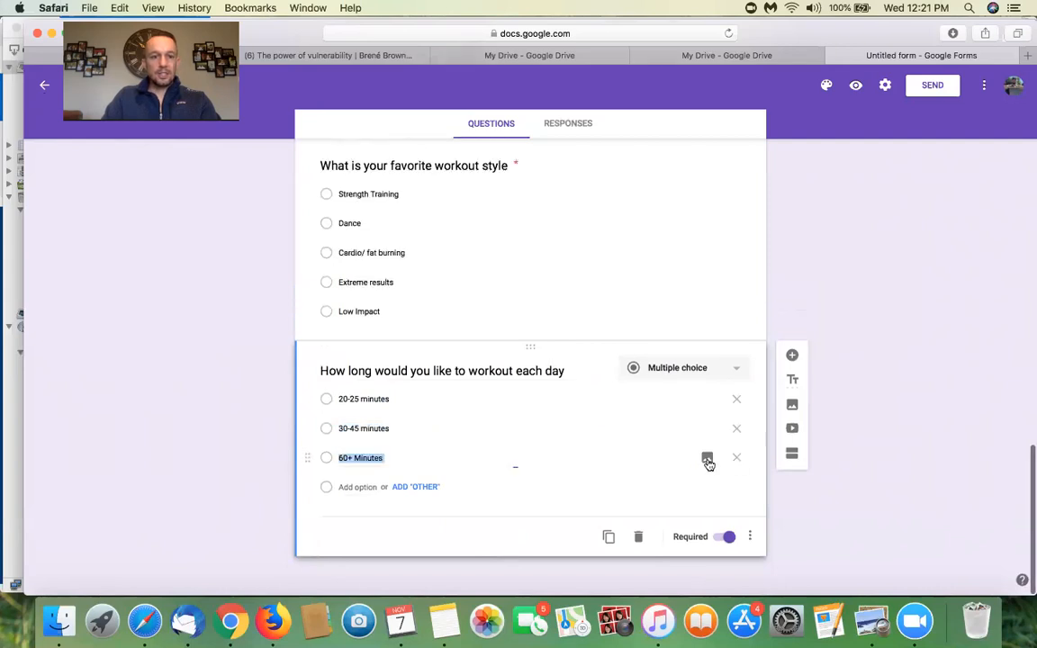
pyautogui.click(420, 486)
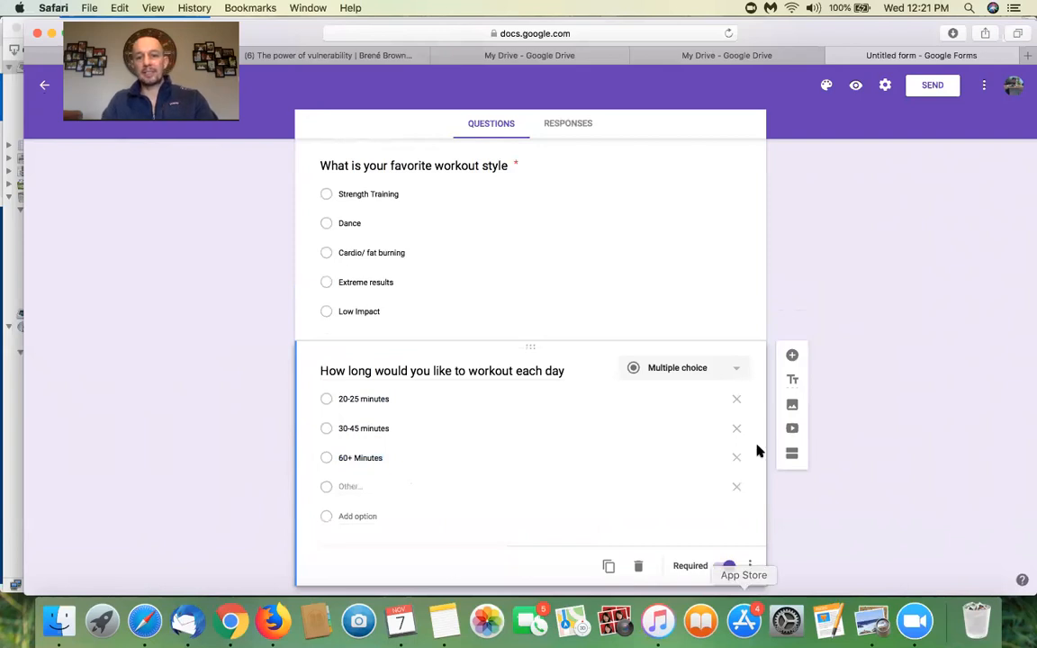
pyautogui.scroll(-1, 756, 451)
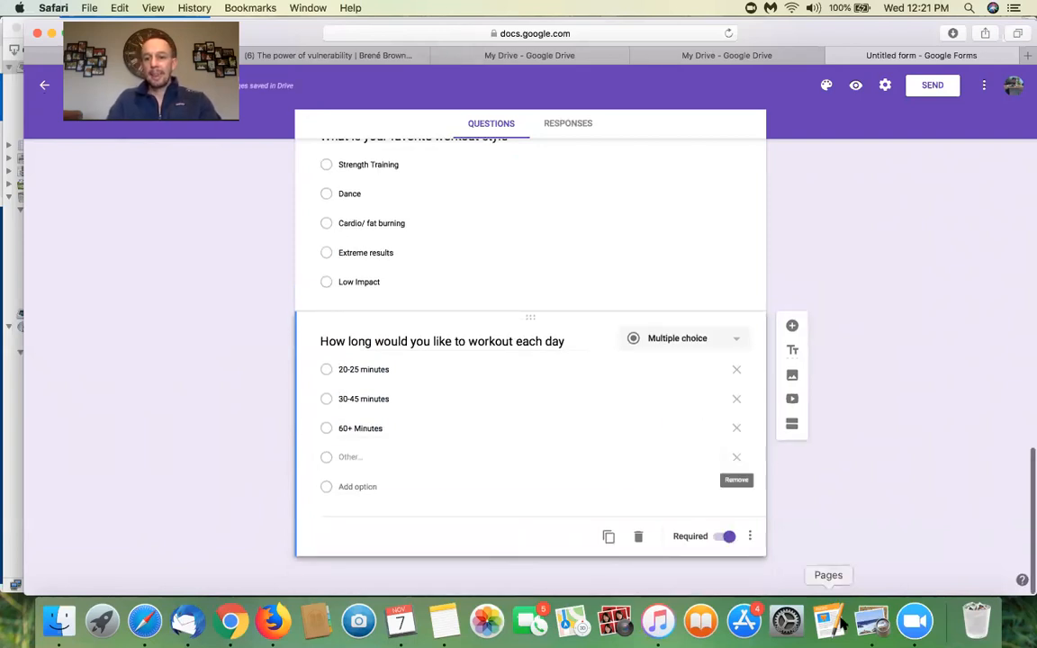
# Check the next question in the PDF in Preview and duplicate the form's workout duration question.
pyautogui.click(872, 621)
pyautogui.scroll(-6, 703, 381)
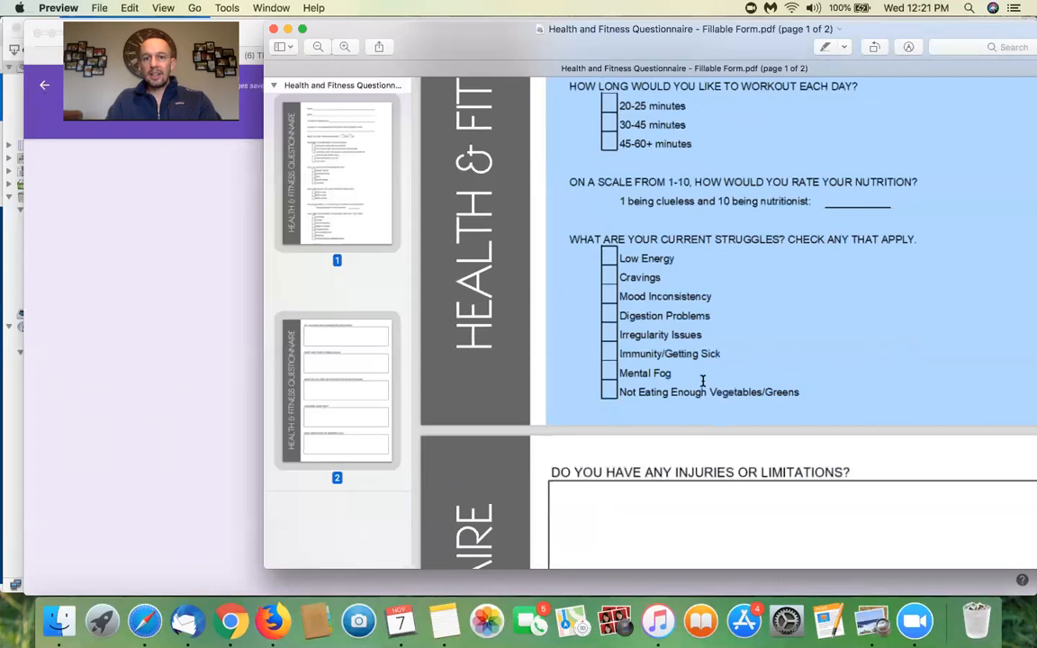
pyautogui.scroll(3, 703, 381)
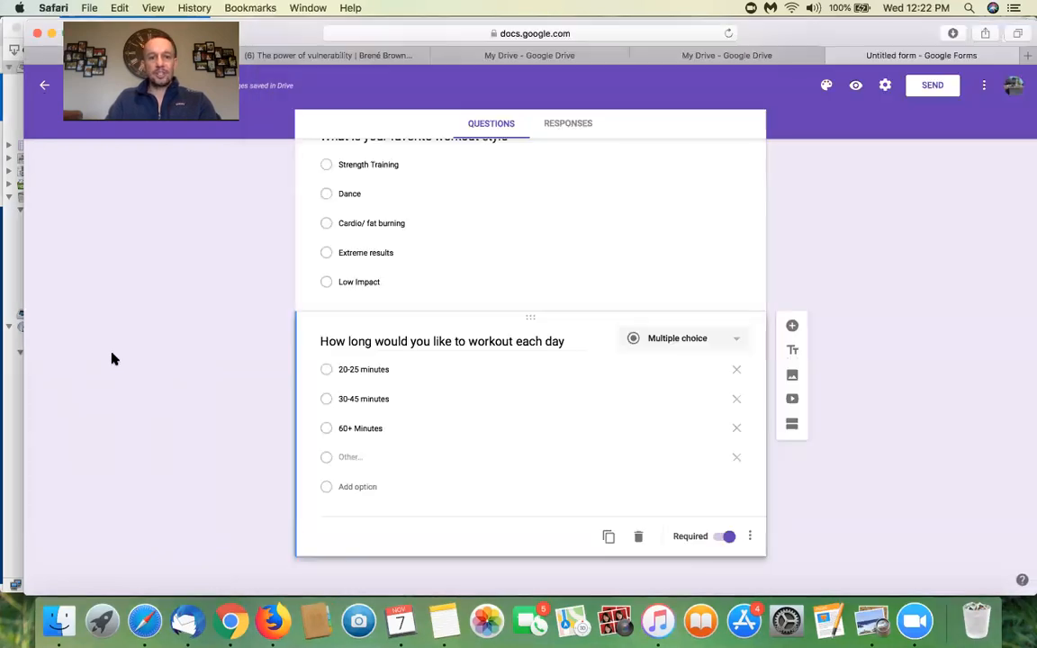
pyautogui.click(110, 358)
pyautogui.click(608, 536)
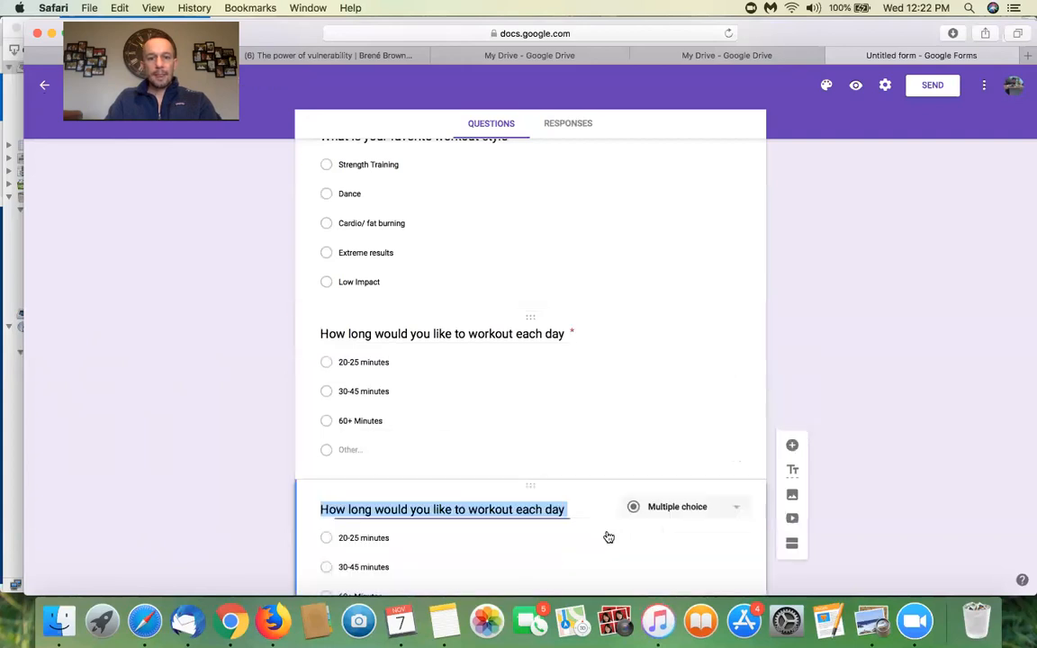
# Retitle the duplicated question "On a Scale of 1-10 How would you rate your nutrition".
pyautogui.write('On a Scal')
pyautogui.write('e of 1-10 How')
pyautogui.write('ld y')
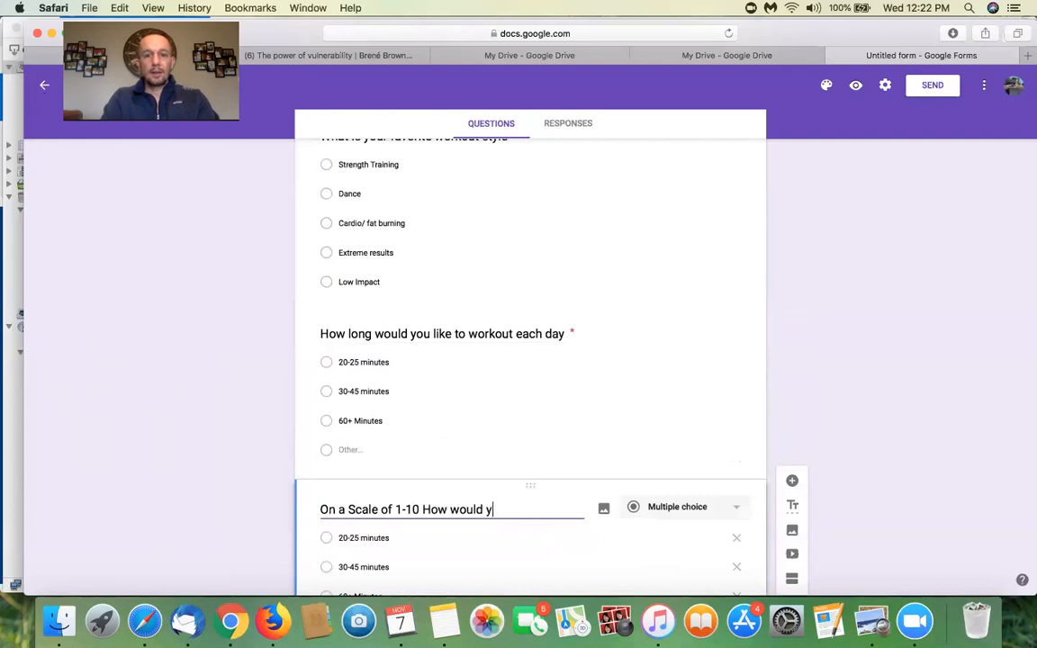
pyautogui.write('ou rate your nutriito')
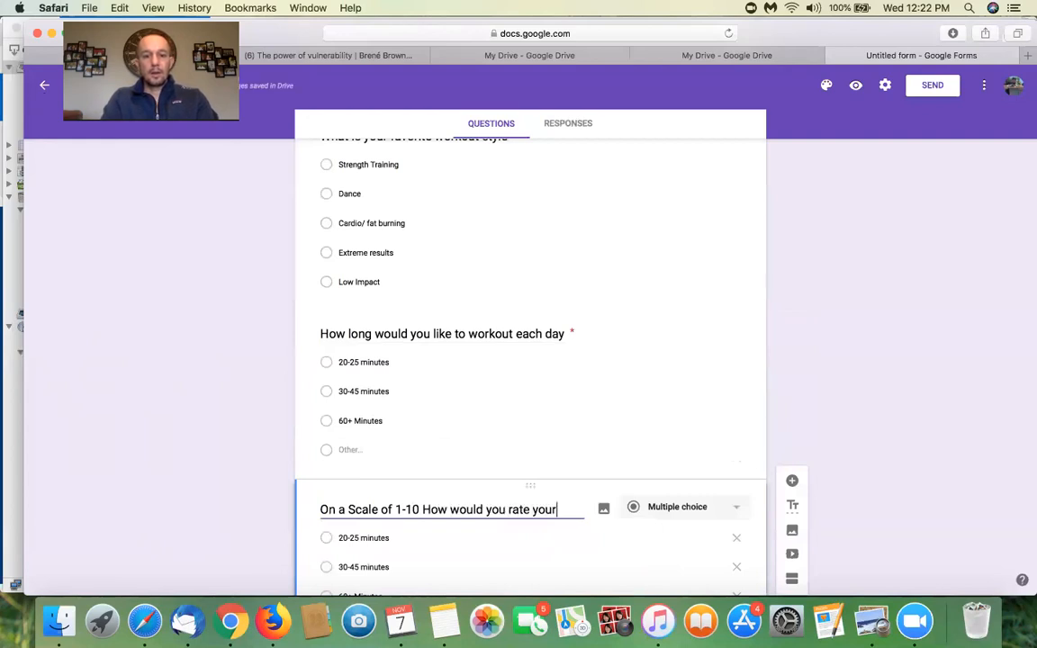
pyautogui.press('BackSpace')
pyautogui.press('BackSpace')
pyautogui.press('BackSpace')
pyautogui.write('tion')
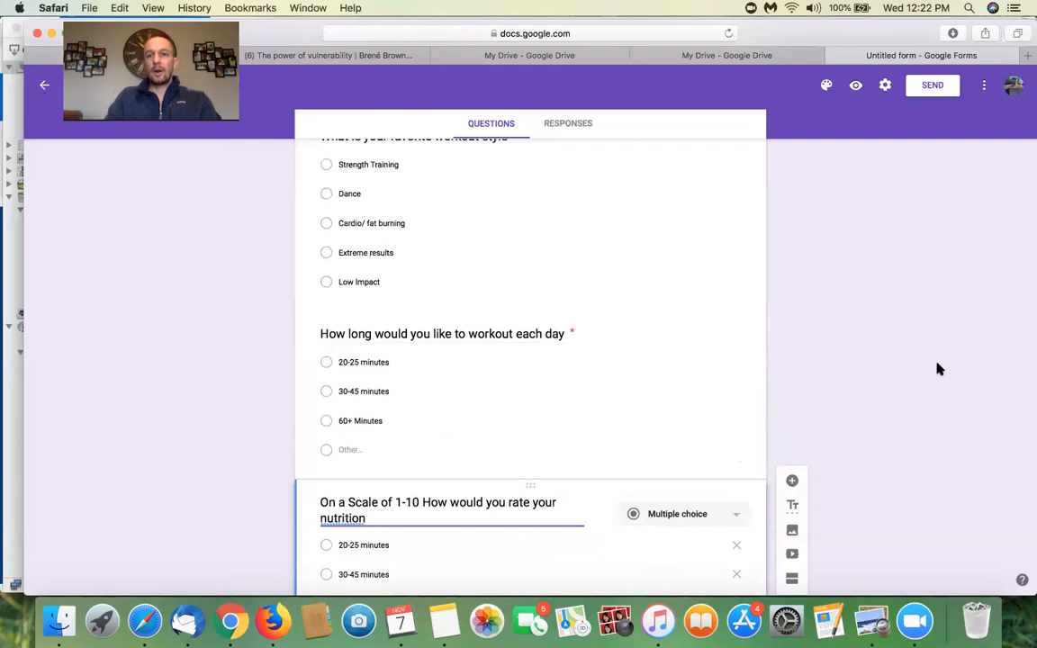
# Compare the nutrition question with the PDF in Preview and end the form question's title with a period.
pyautogui.click(871, 621)
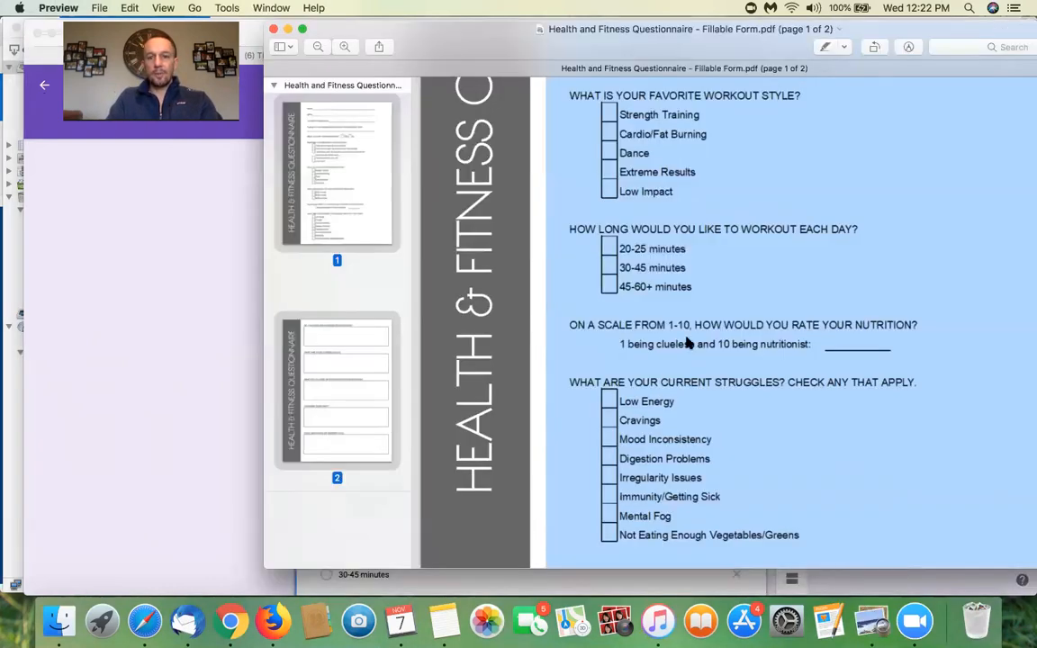
pyautogui.click(200, 356)
pyautogui.scroll(-2, 378, 423)
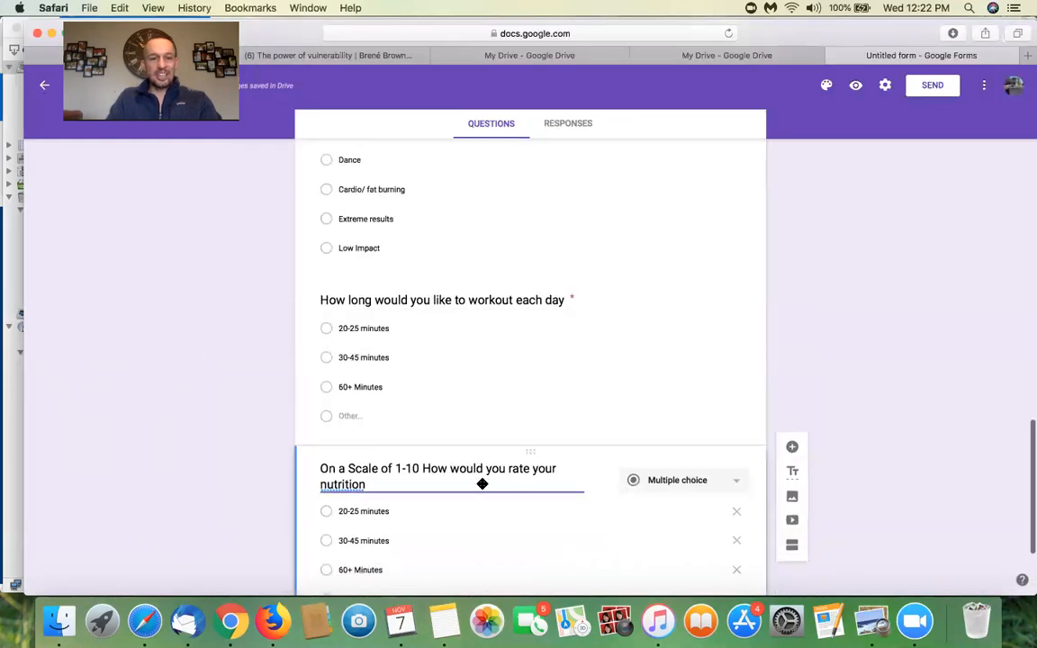
pyautogui.press('BackSpace')
pyautogui.write('.')
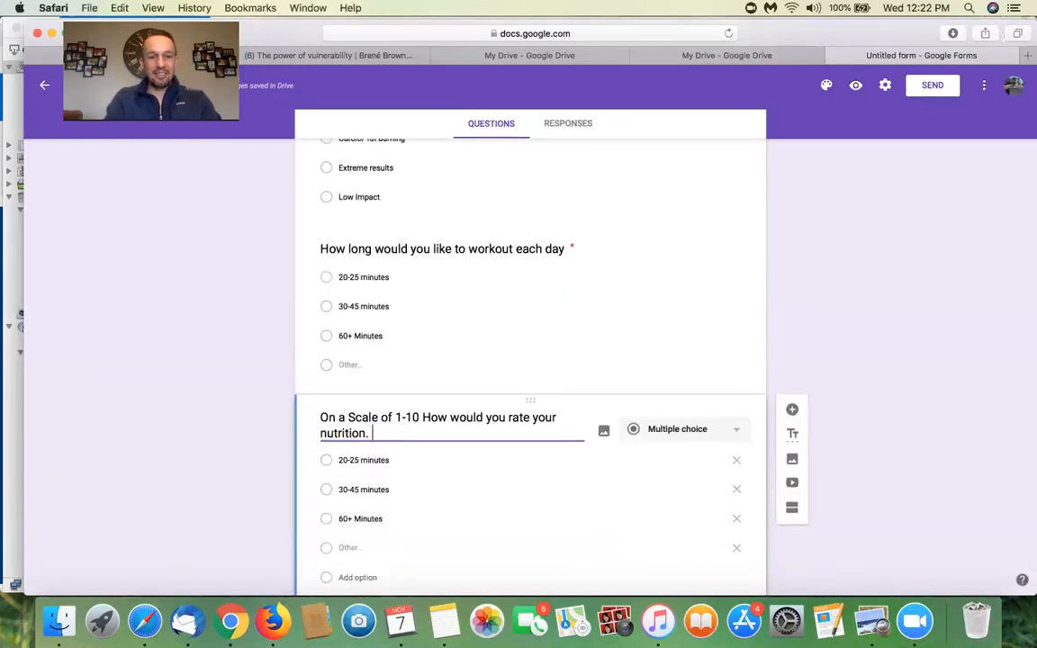
# Change the nutrition question to a linear scale running from 1 to 10.
pyautogui.click(660, 429)
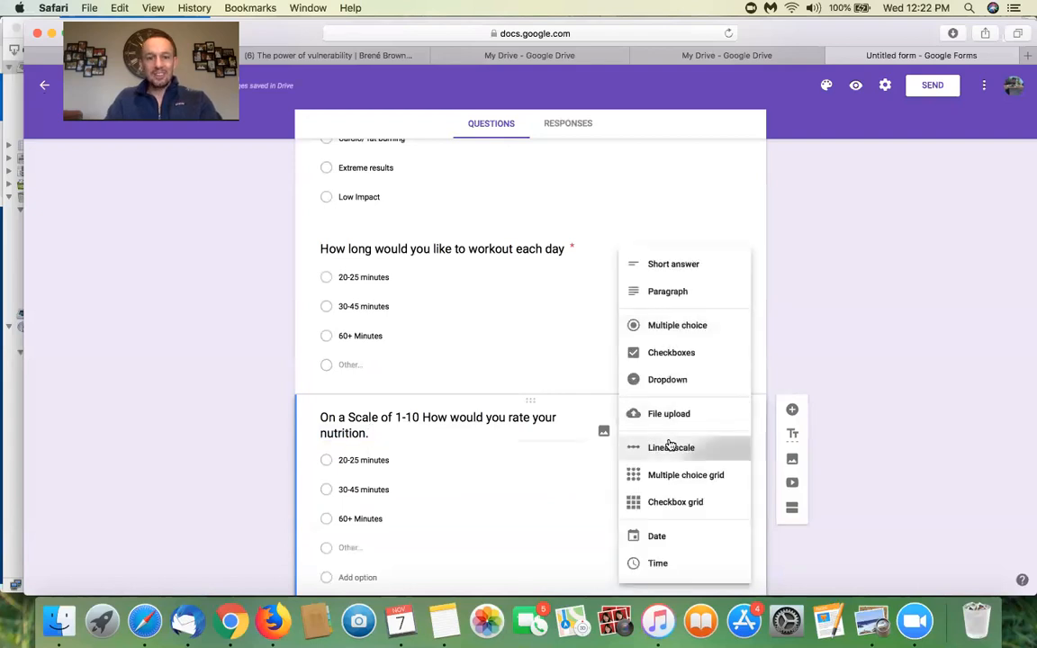
pyautogui.click(670, 446)
pyautogui.click(345, 479)
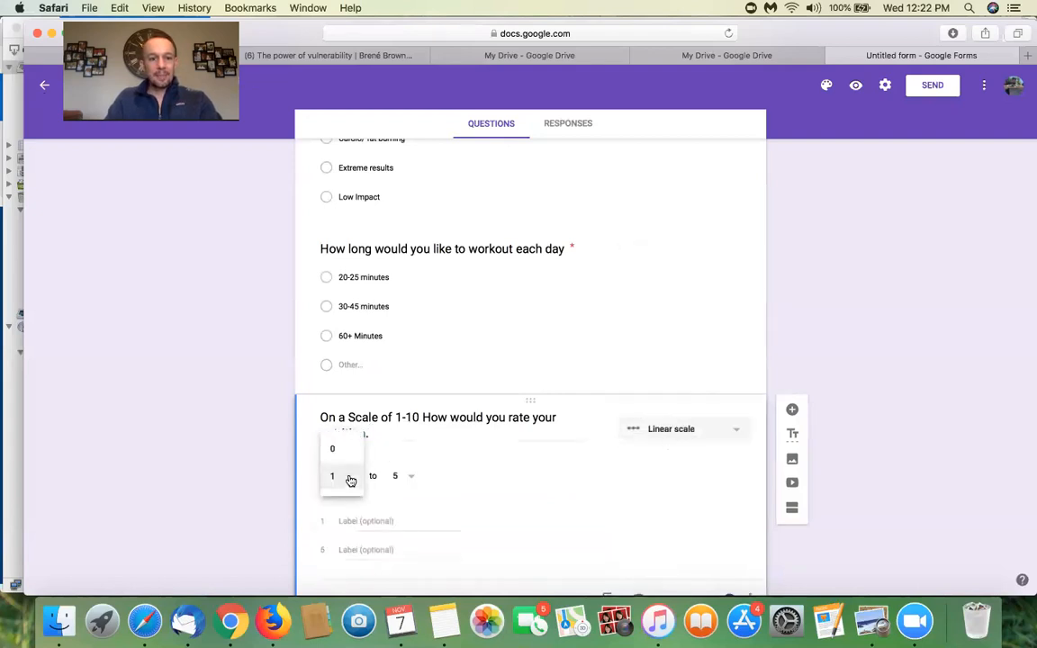
pyautogui.click(345, 479)
pyautogui.click(408, 479)
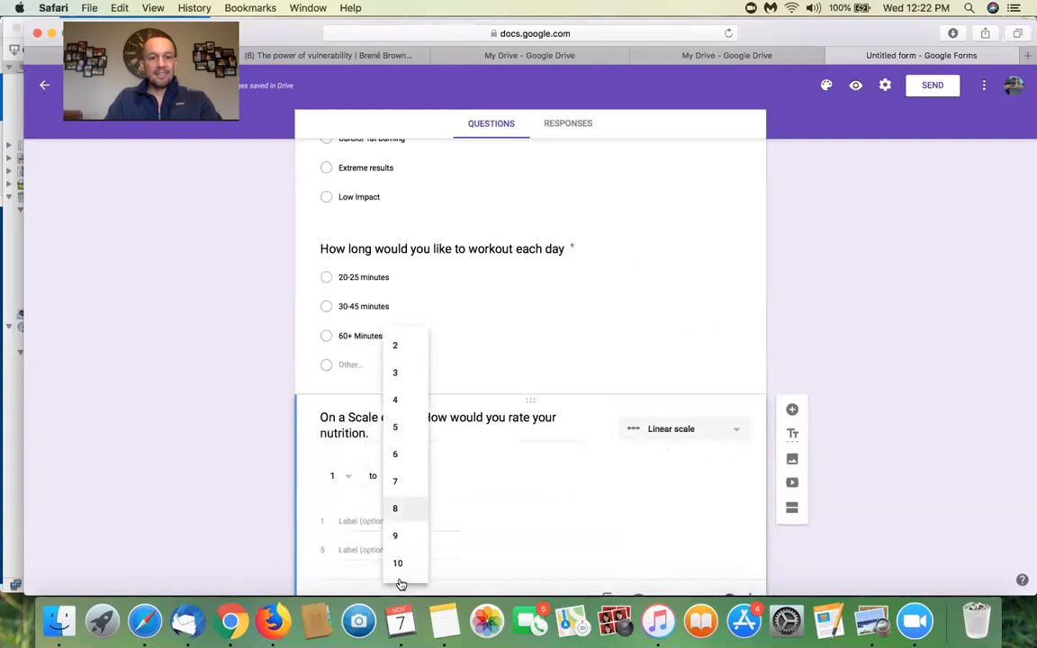
pyautogui.click(407, 559)
pyautogui.scroll(-1, 432, 417)
# Consult the PDF in Preview for the scale's wording and label value 1 "Clueless".
pyautogui.click(376, 503)
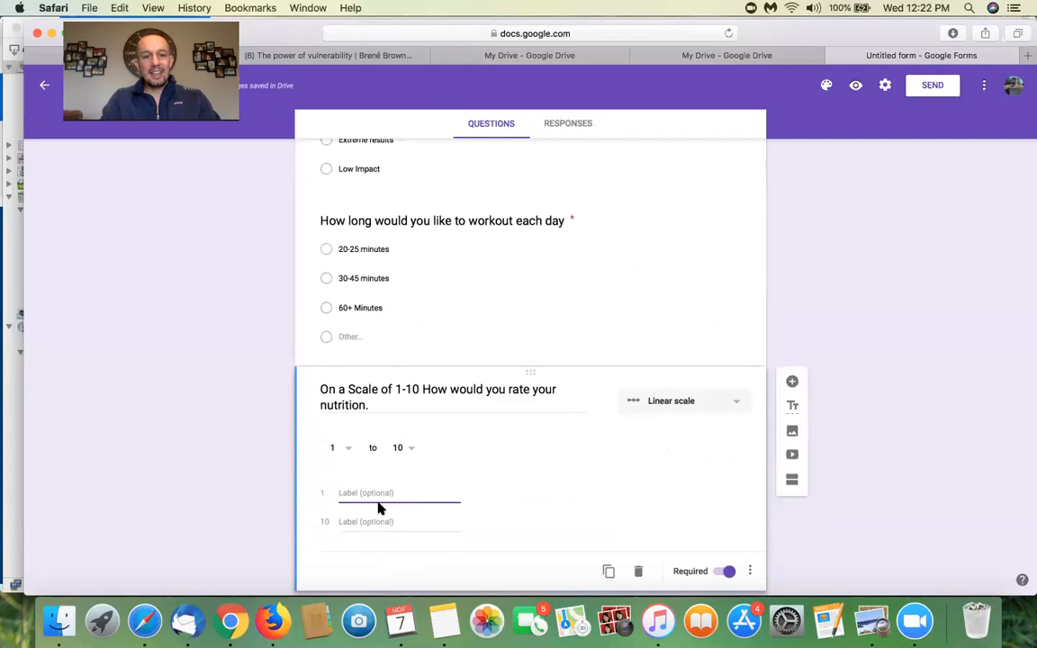
pyautogui.click(870, 615)
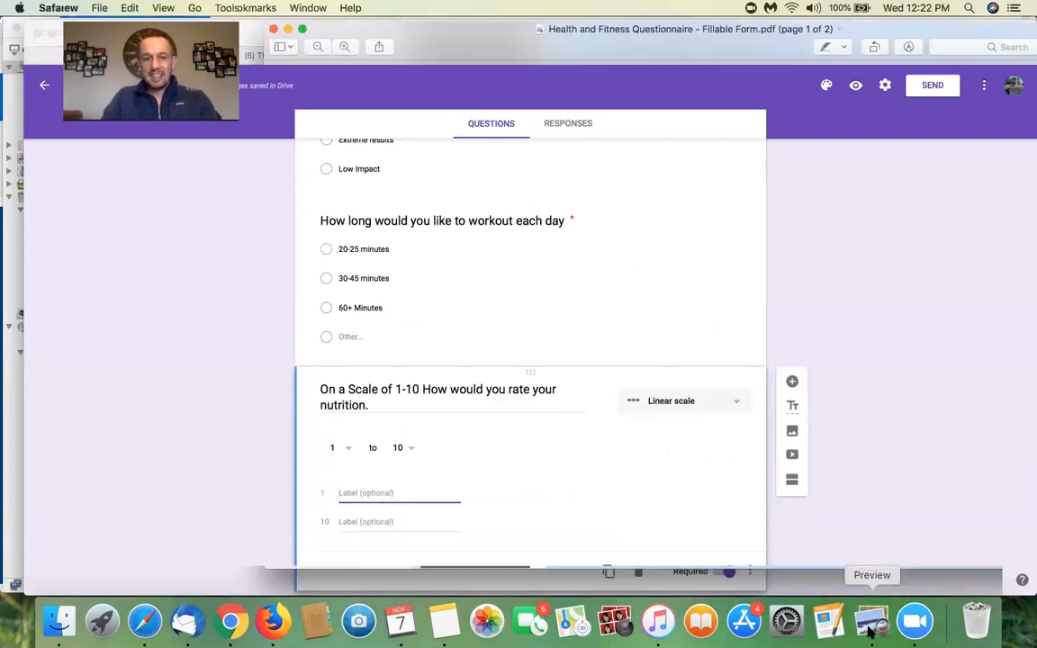
pyautogui.click(212, 340)
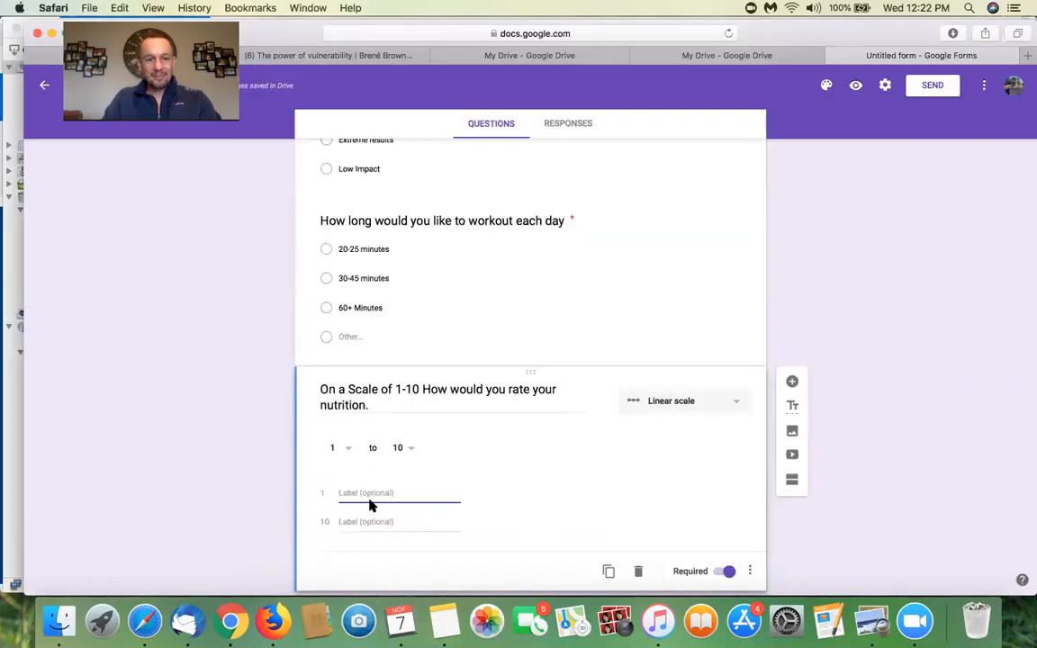
pyautogui.write('Clueless')
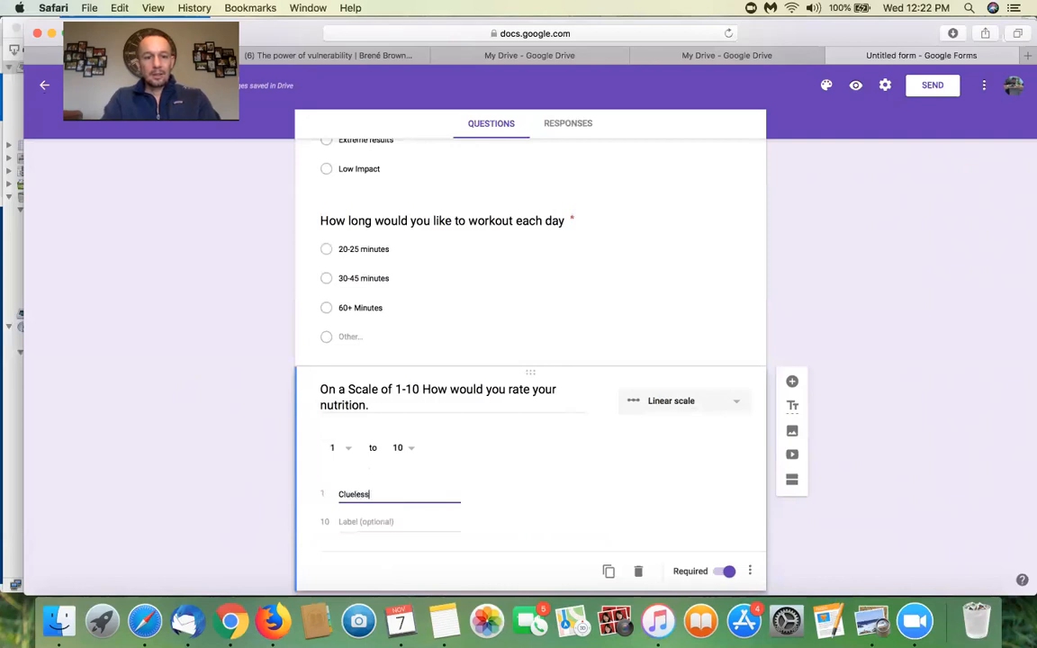
# Label value 10 of the nutrition scale "Nutritionist", correcting the spelling.
pyautogui.click(366, 520)
pyautogui.write('Nutr')
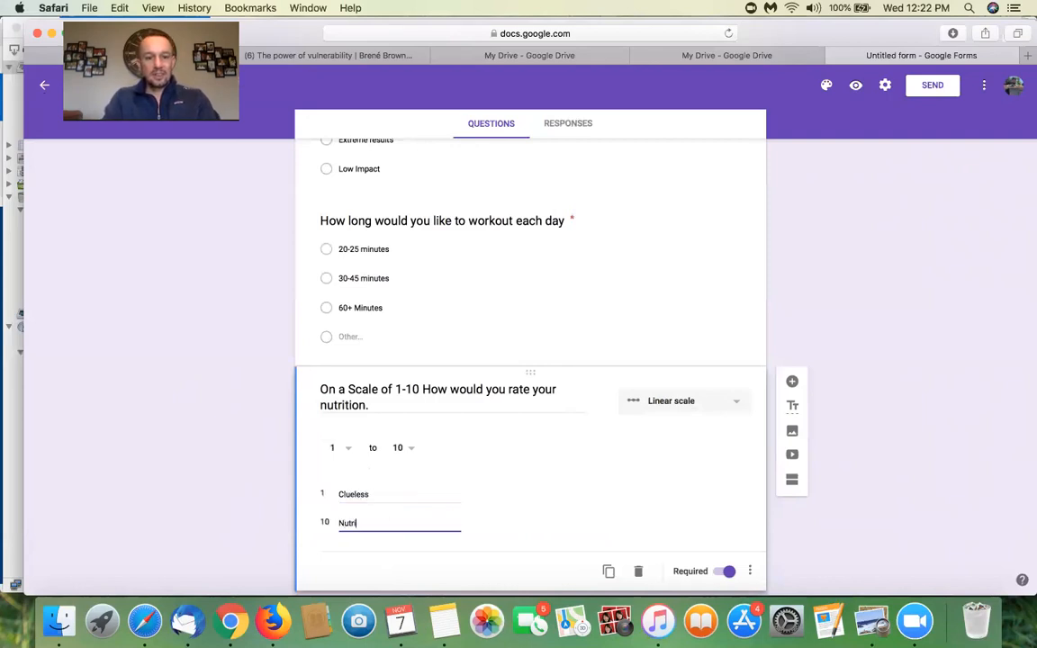
pyautogui.write('ionist')
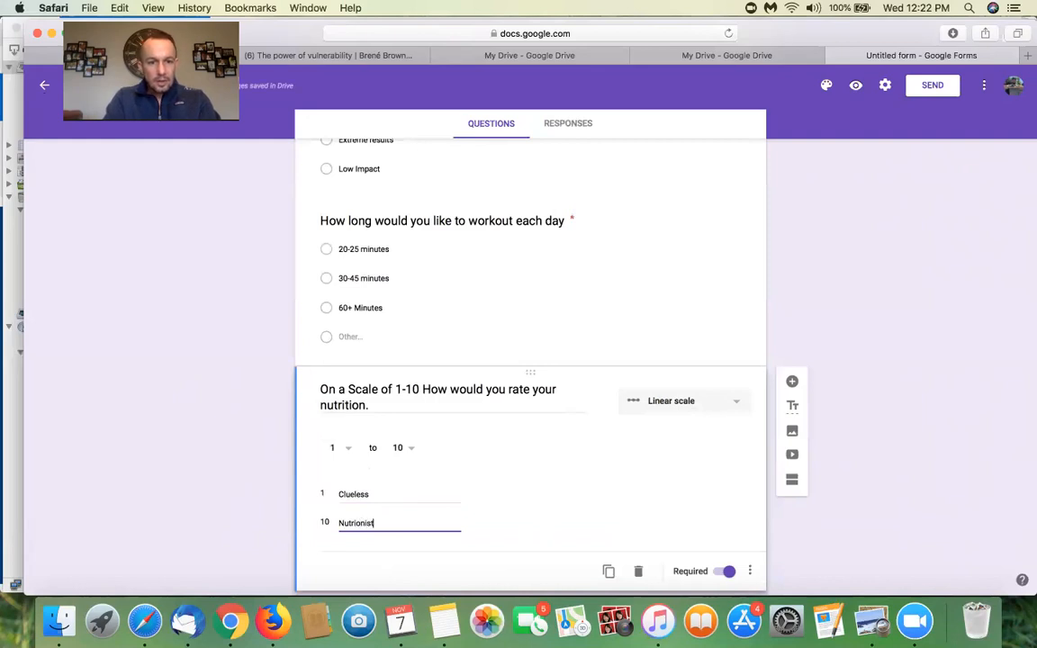
pyautogui.click(555, 507)
pyautogui.doubleClick(394, 519)
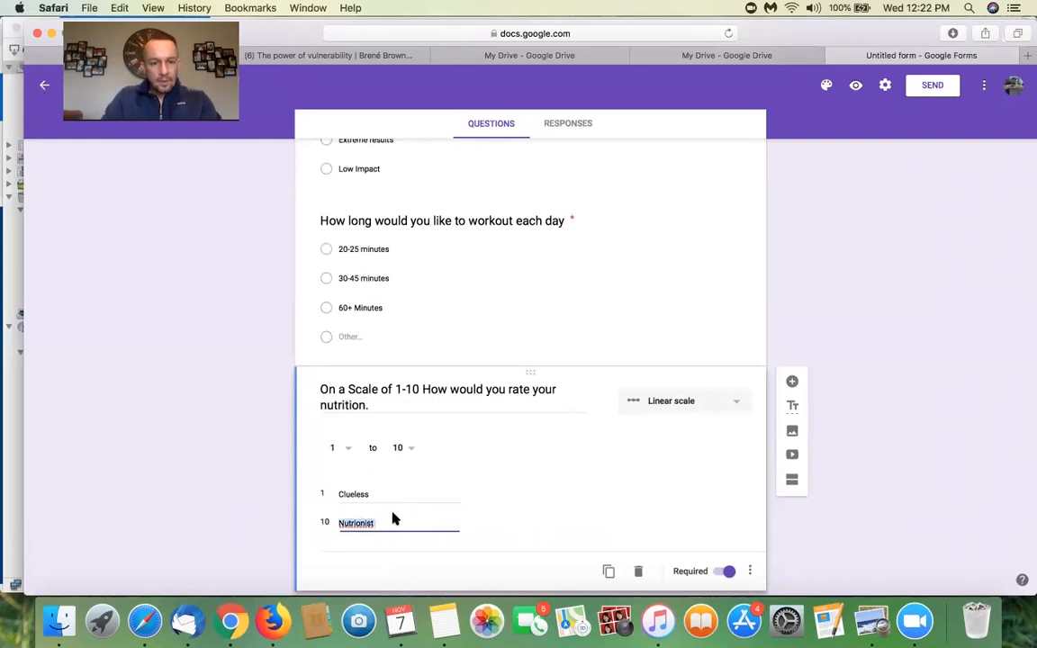
pyautogui.click(387, 522)
pyautogui.press('BackSpace')
pyautogui.press('BackSpace')
pyautogui.press('BackSpace')
pyautogui.press('BackSpace')
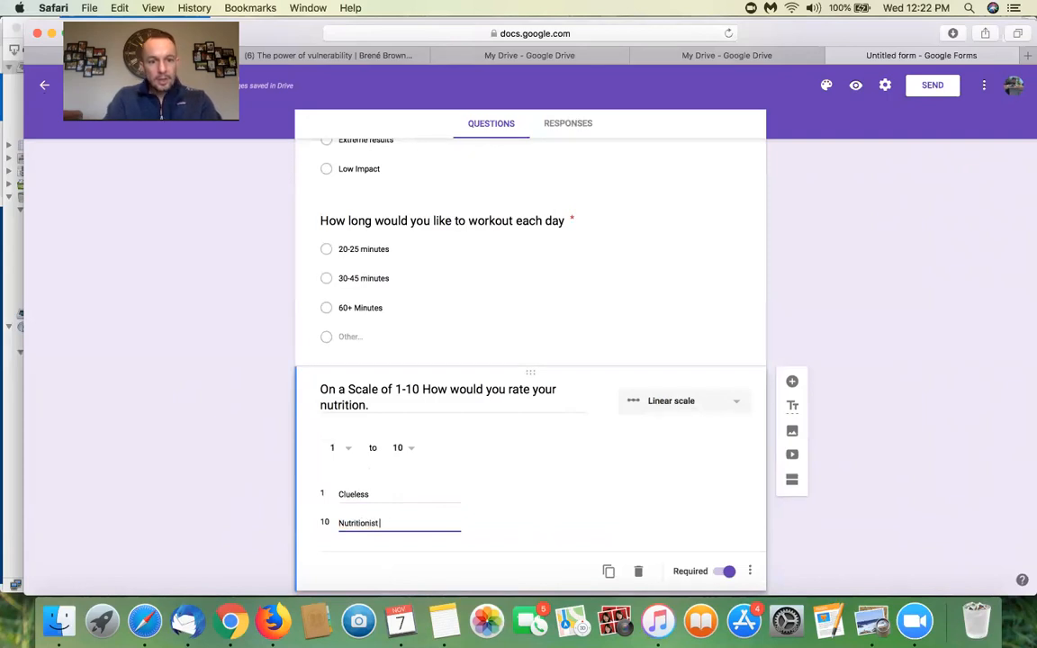
pyautogui.click(564, 459)
pyautogui.scroll(-2, 564, 459)
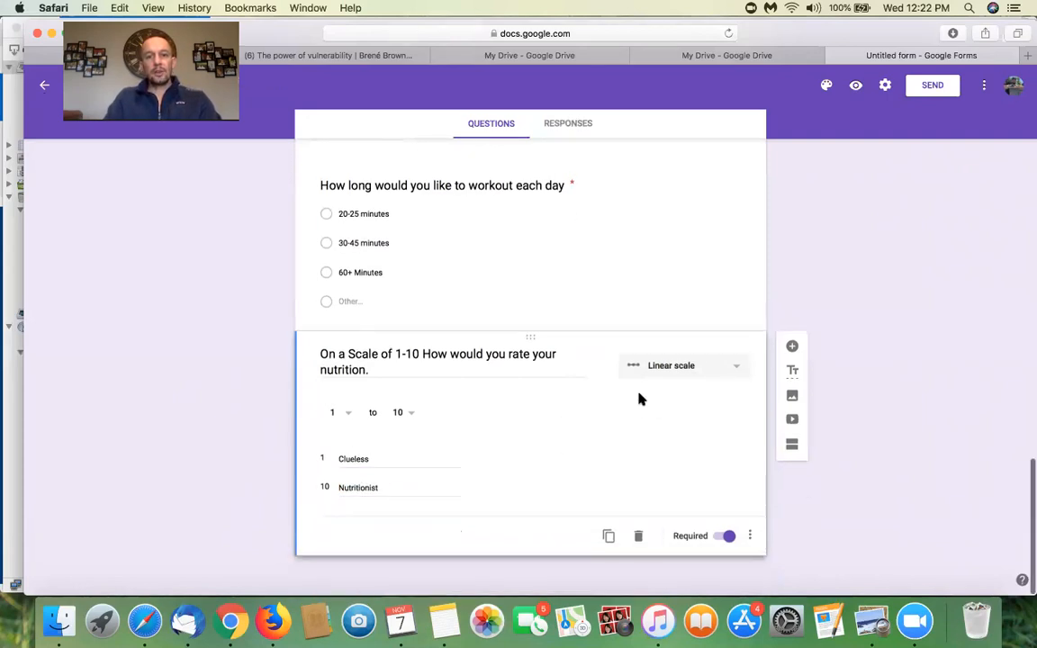
pyautogui.click(693, 367)
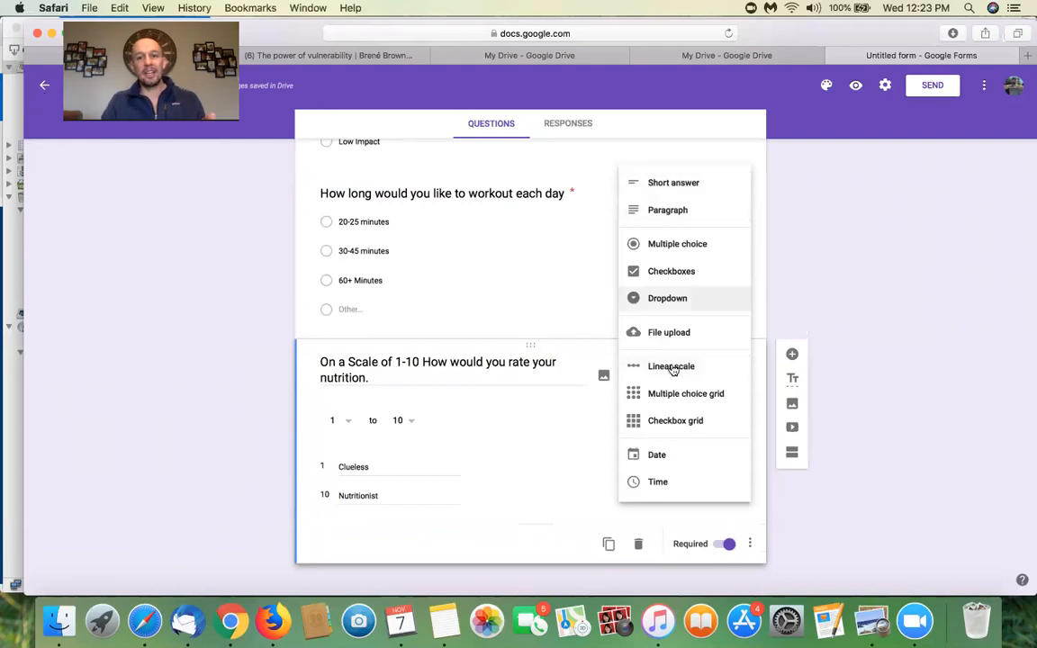
pyautogui.click(505, 544)
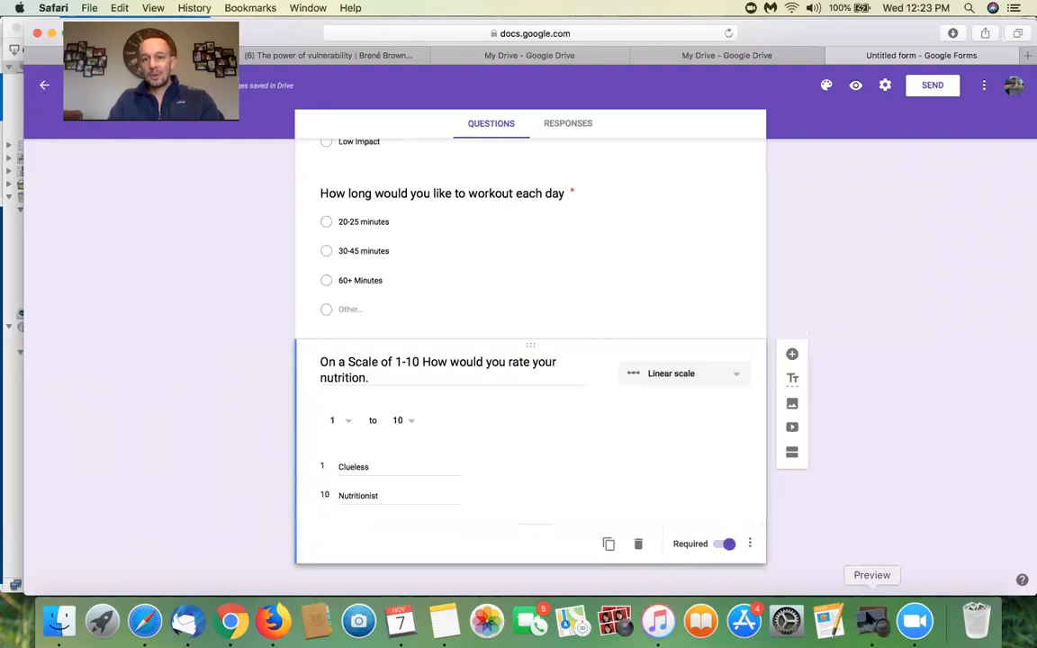
# Check the current struggles question in the PDF in Preview and duplicate the form's workout duration question again.
pyautogui.click(828, 618)
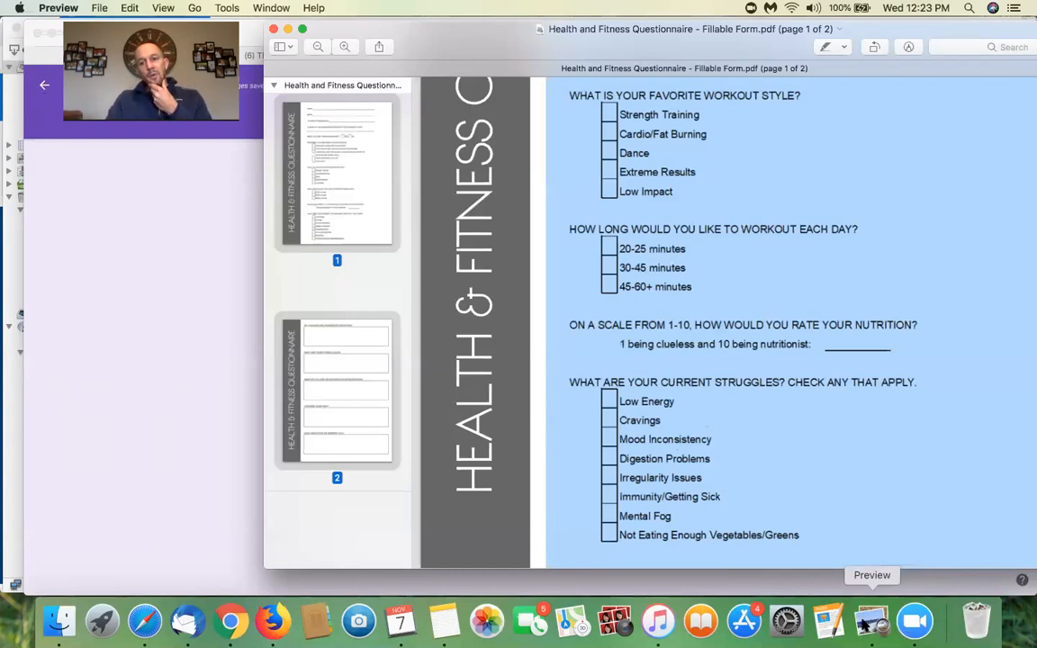
pyautogui.click(178, 428)
pyautogui.scroll(1, 490, 246)
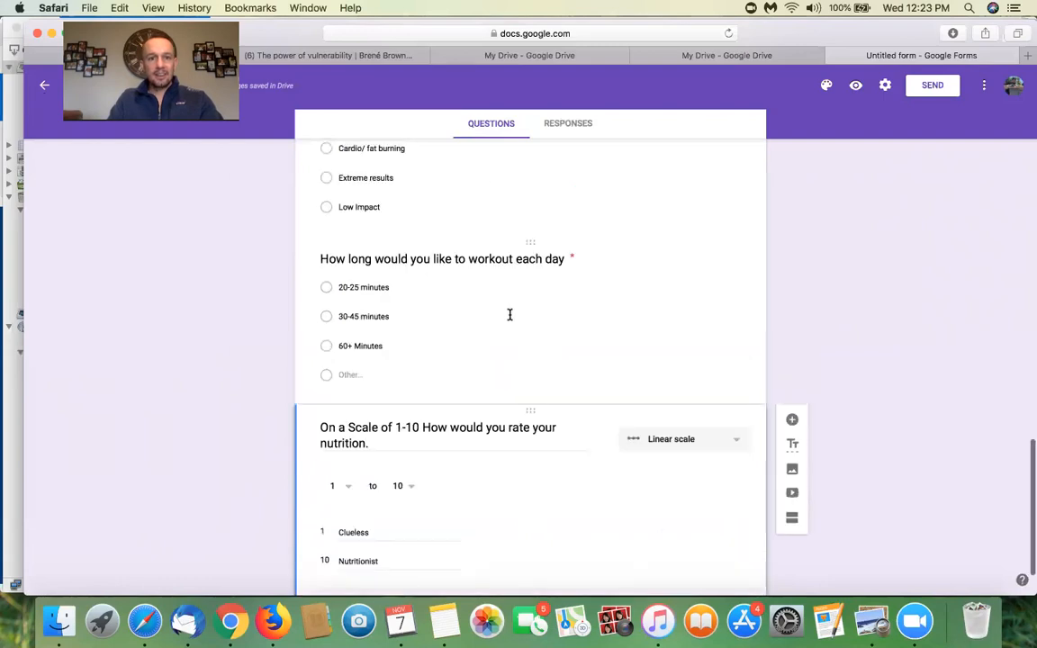
pyautogui.click(509, 315)
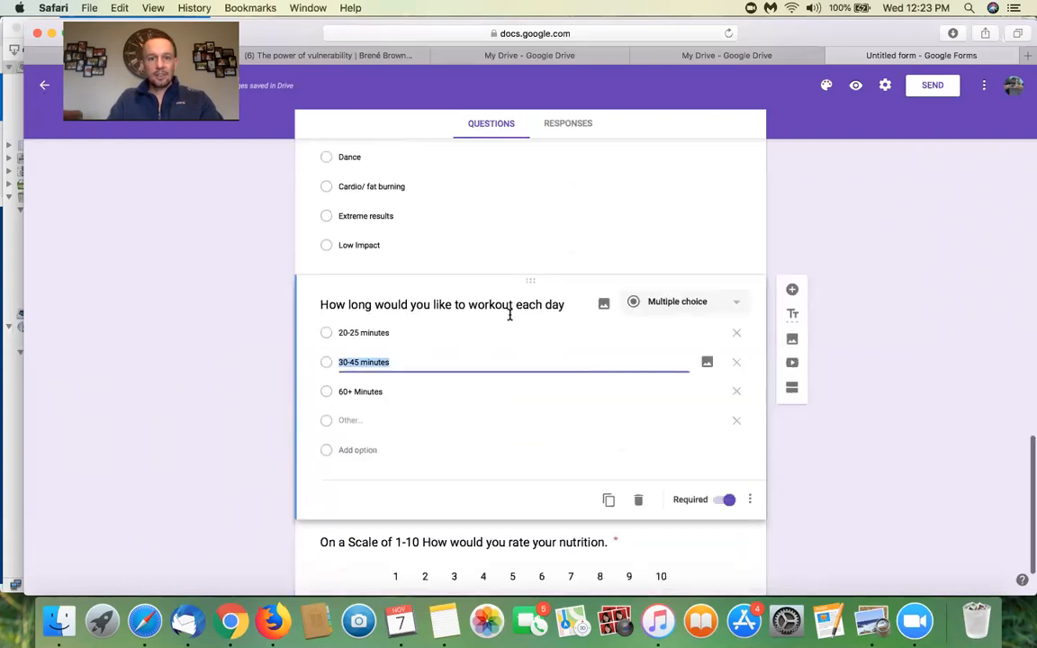
pyautogui.click(608, 499)
# Move the duplicated workout duration question below the nutrition scale question.
pyautogui.moveTo(532, 199); pyautogui.dragTo(509, 486)
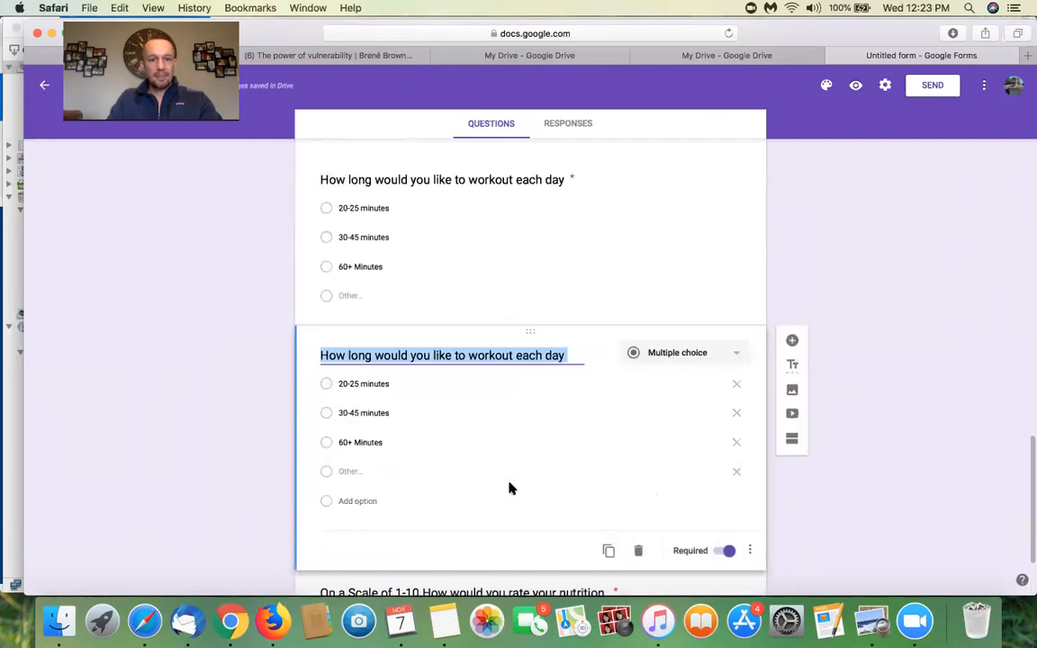
pyautogui.scroll(-3, 509, 486)
pyautogui.moveTo(532, 205); pyautogui.dragTo(510, 286)
pyautogui.scroll(-2, 551, 482)
pyautogui.click(525, 448)
pyautogui.scroll(-3, 518, 368)
pyautogui.click(528, 435)
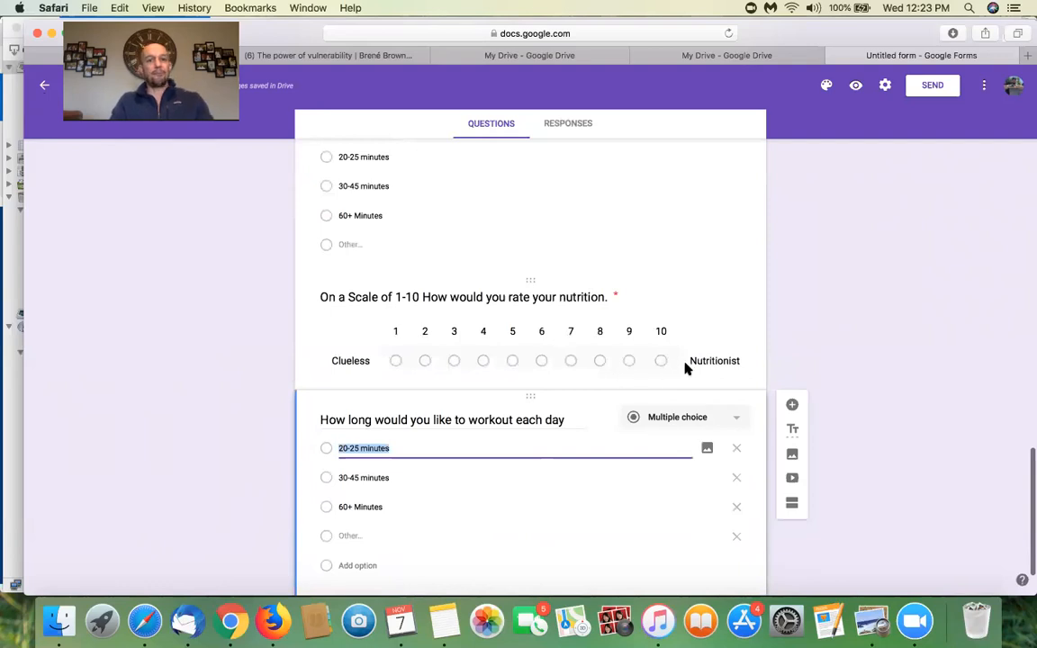
# Consult the PDF in Preview, retitle the duplicate "What are your current struggles. Check any that apply." and change its type to Checkboxes.
pyautogui.scroll(-1, 427, 353)
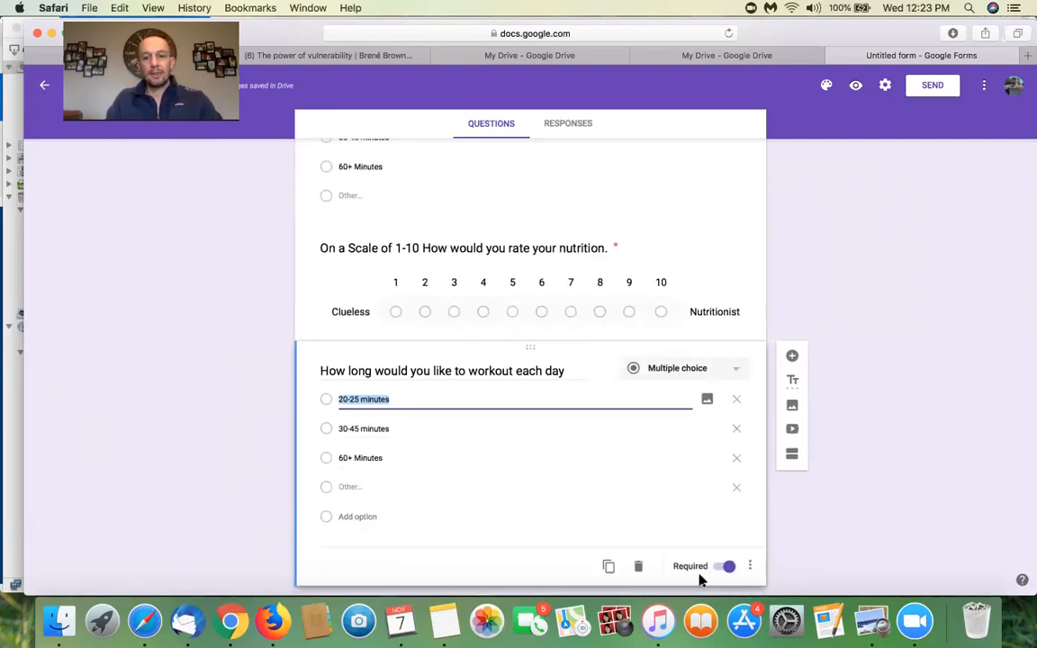
pyautogui.click(864, 623)
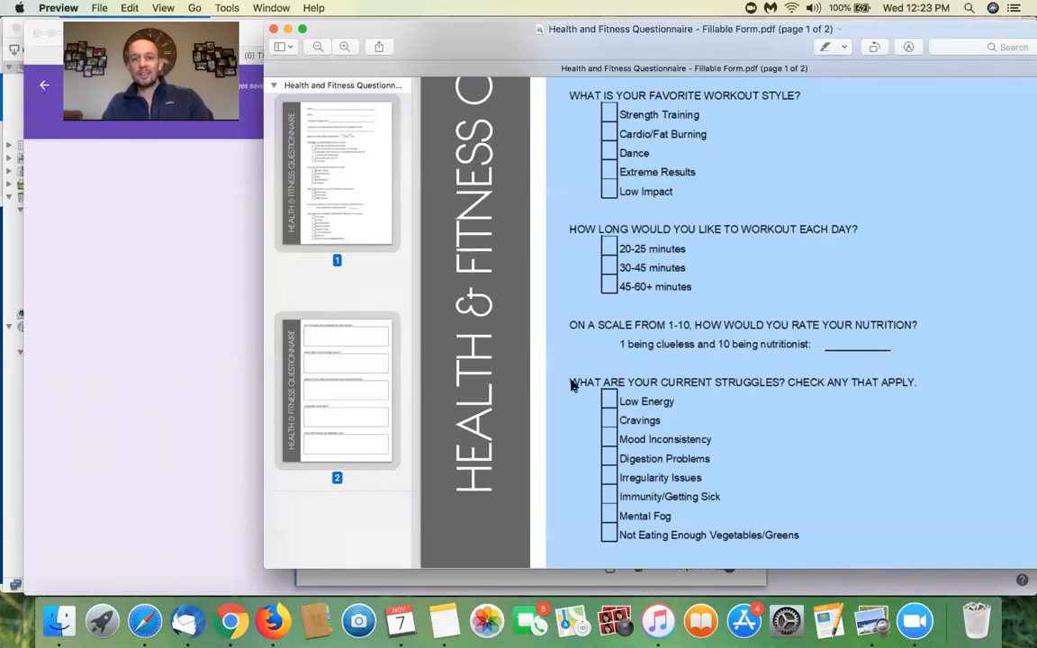
pyautogui.click(130, 363)
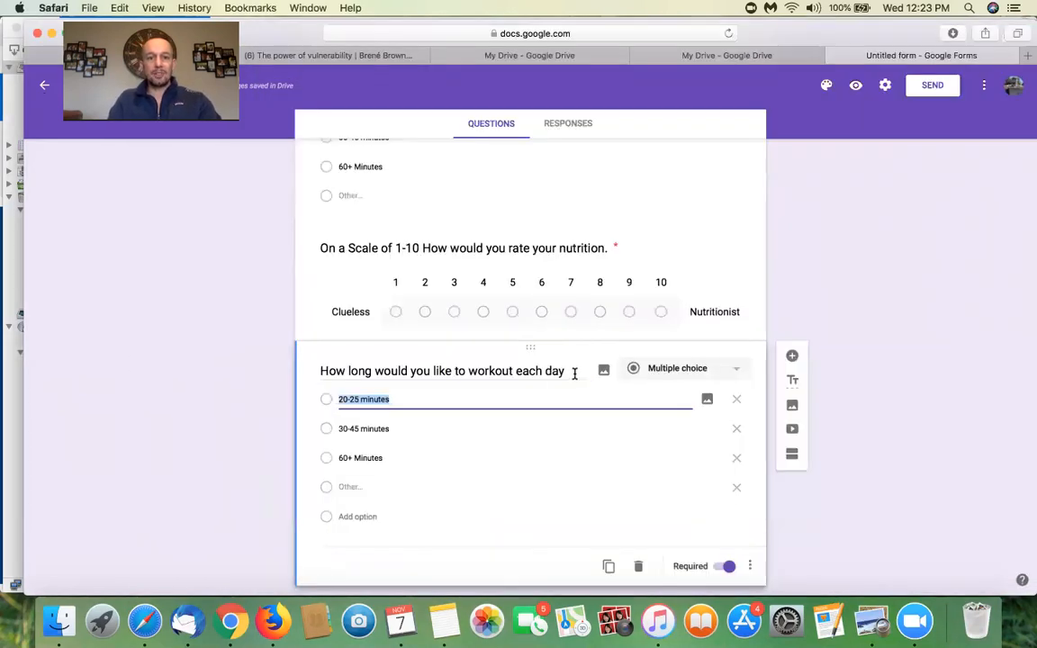
pyautogui.moveTo(574, 372); pyautogui.dragTo(290, 341)
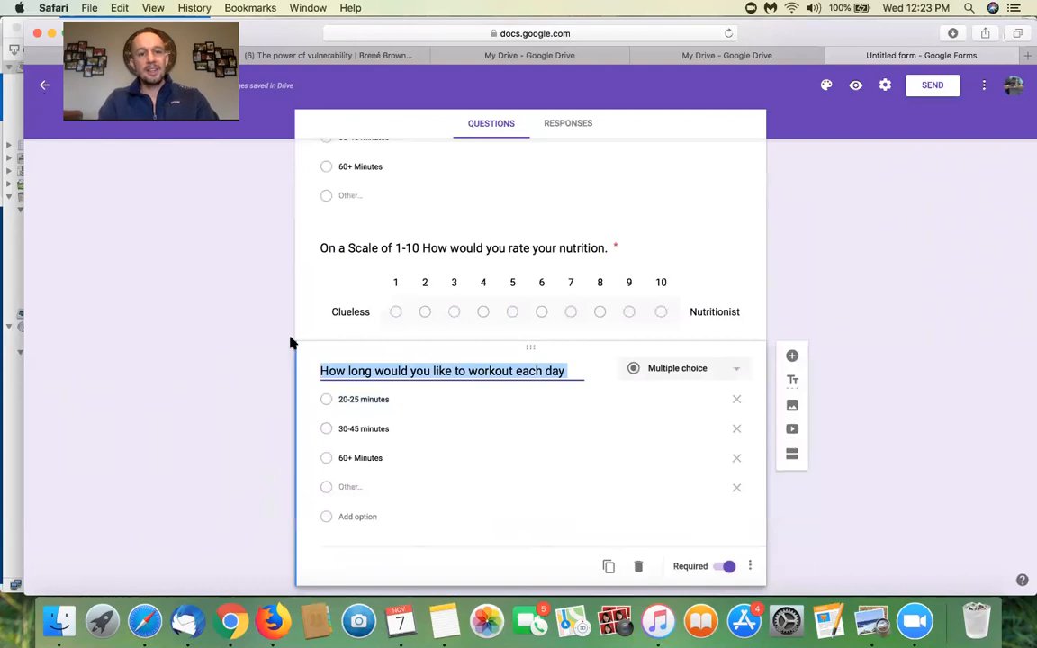
pyautogui.write('What are your current struggles. Check any that apply.')
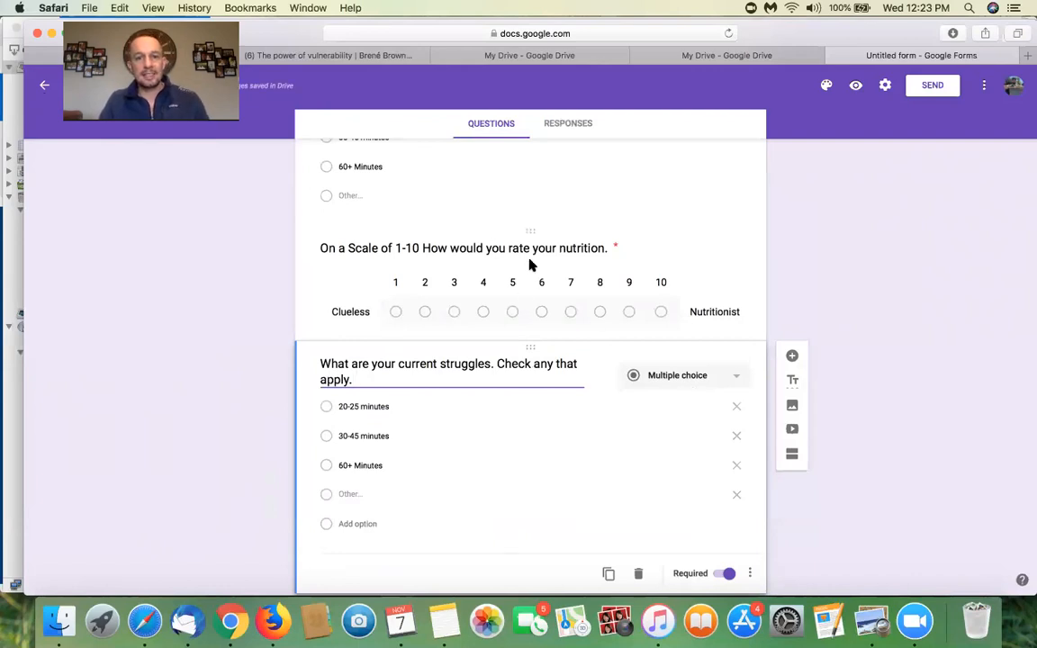
pyautogui.click(692, 377)
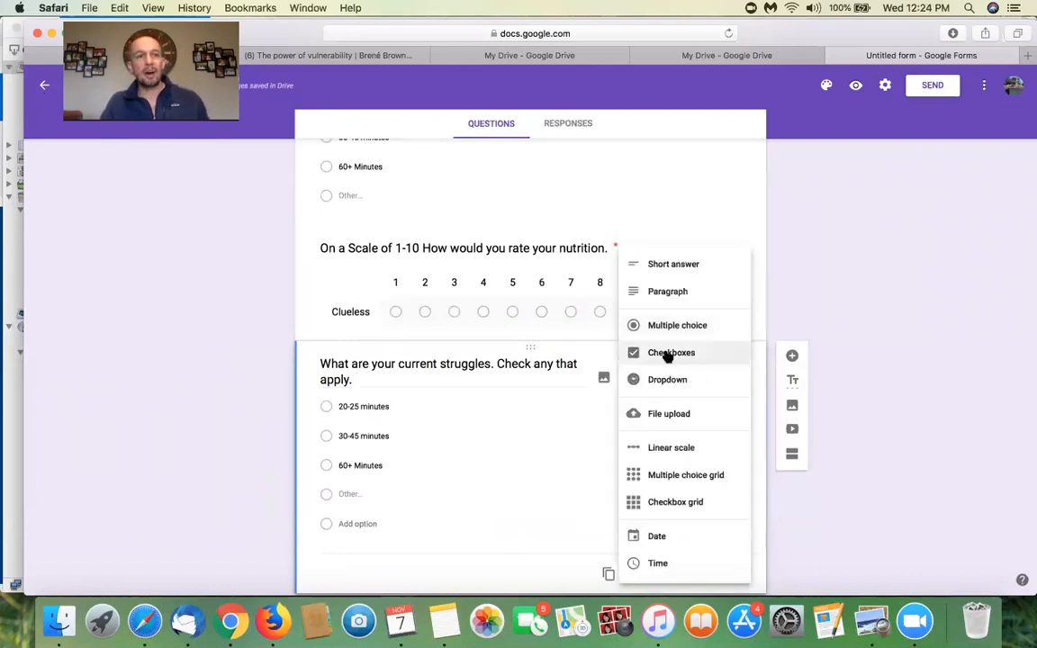
pyautogui.click(667, 357)
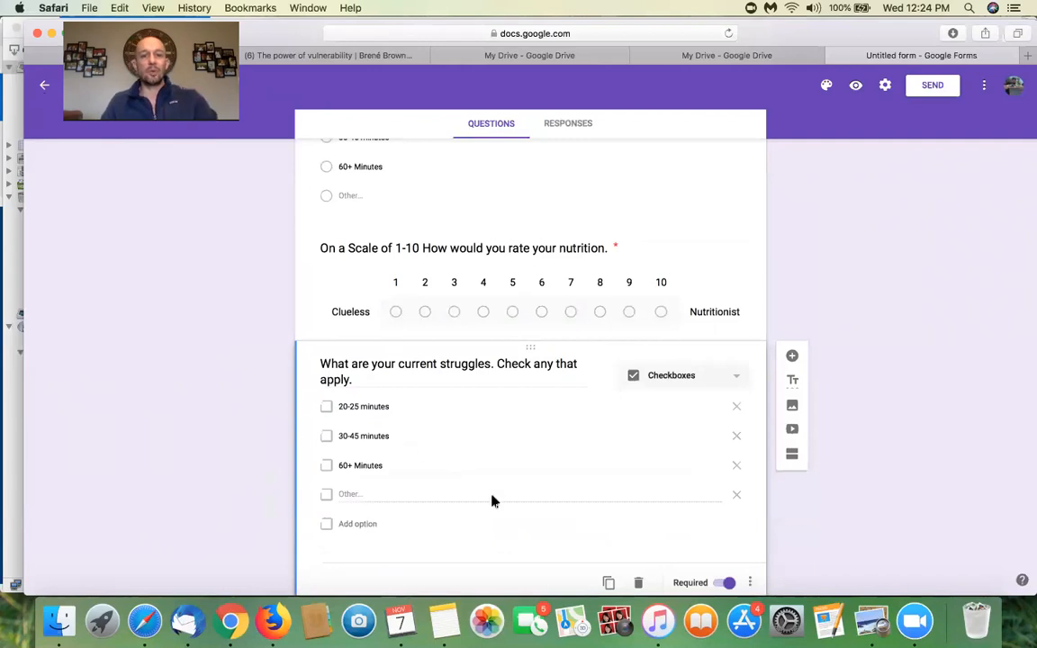
# Check the struggles options in the PDF in Preview and replace the form question's first two options with "Low Energy" and "Cravings".
pyautogui.click(871, 621)
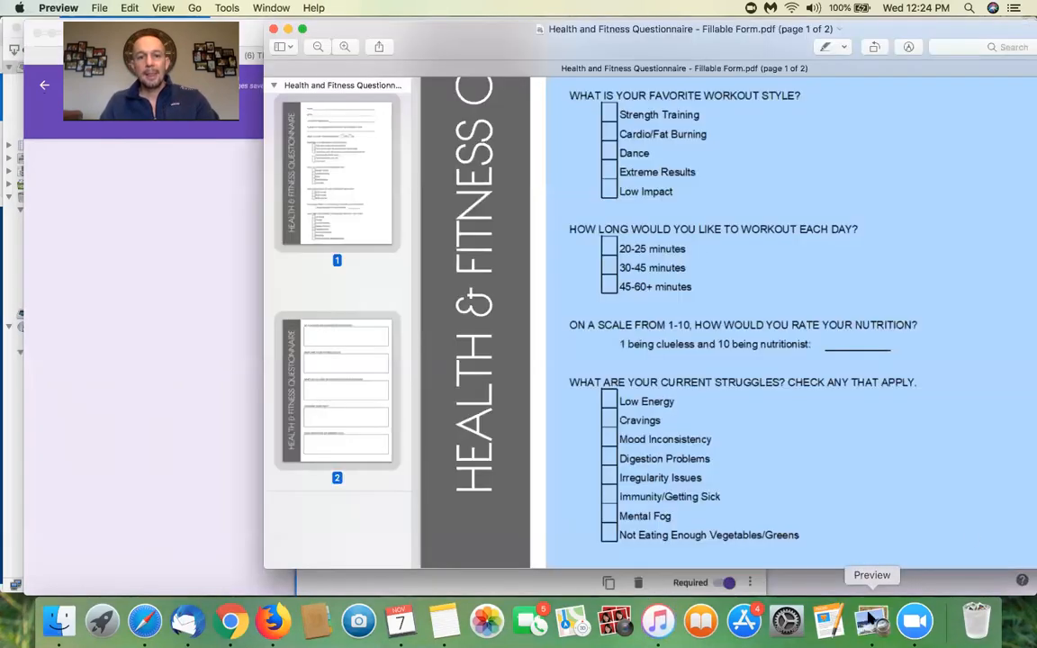
pyautogui.click(252, 332)
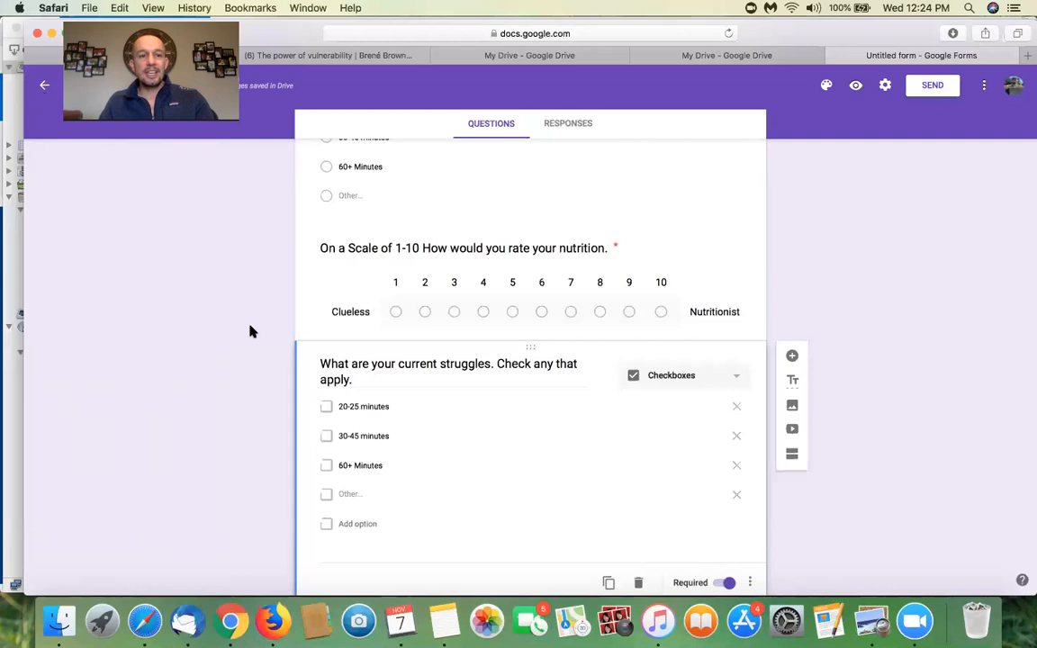
pyautogui.moveTo(390, 407); pyautogui.dragTo(338, 407)
pyautogui.write('Lowenery')
pyautogui.moveTo(339, 436); pyautogui.dragTo(390, 436)
pyautogui.write('c')
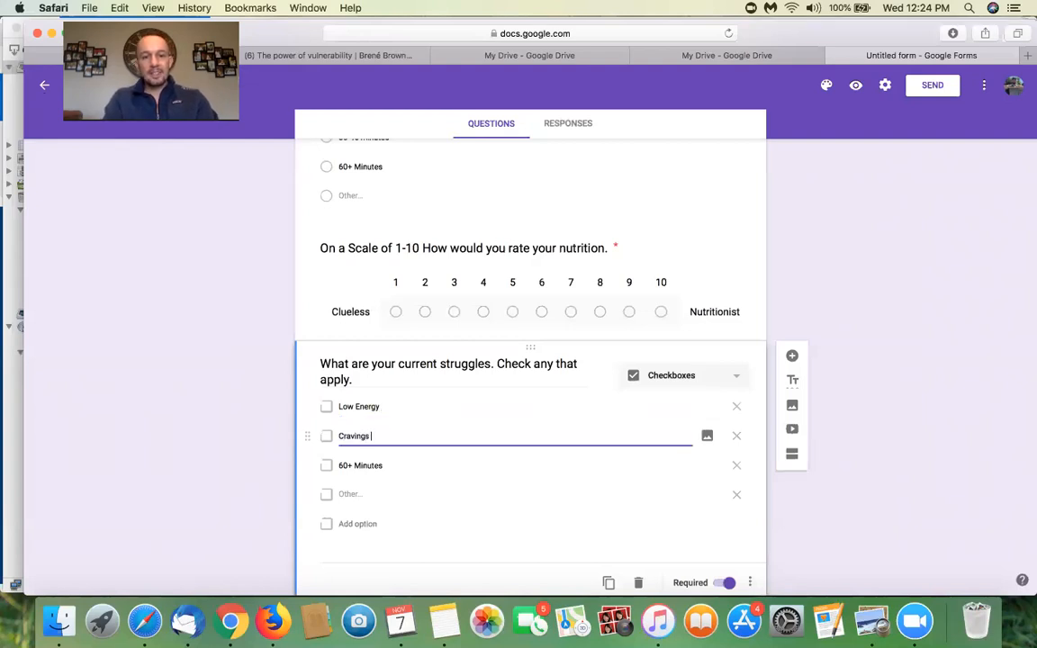
# Consult the PDF in Preview and replace the struggles question's third option with "Mood Inconsistency".
pyautogui.click(871, 619)
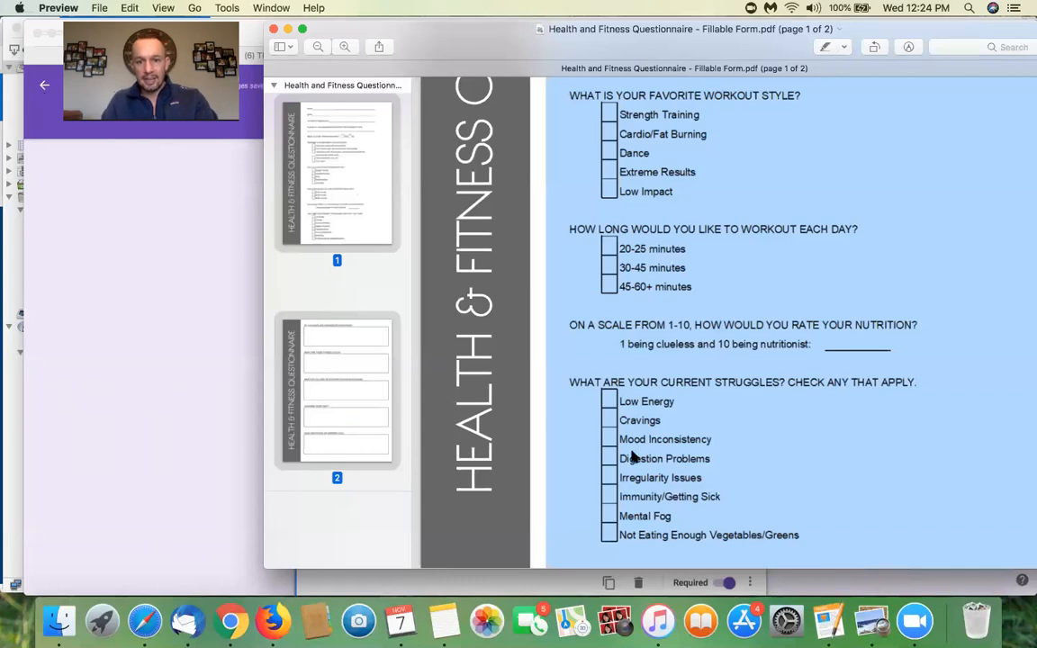
pyautogui.click(185, 370)
pyautogui.click(380, 464)
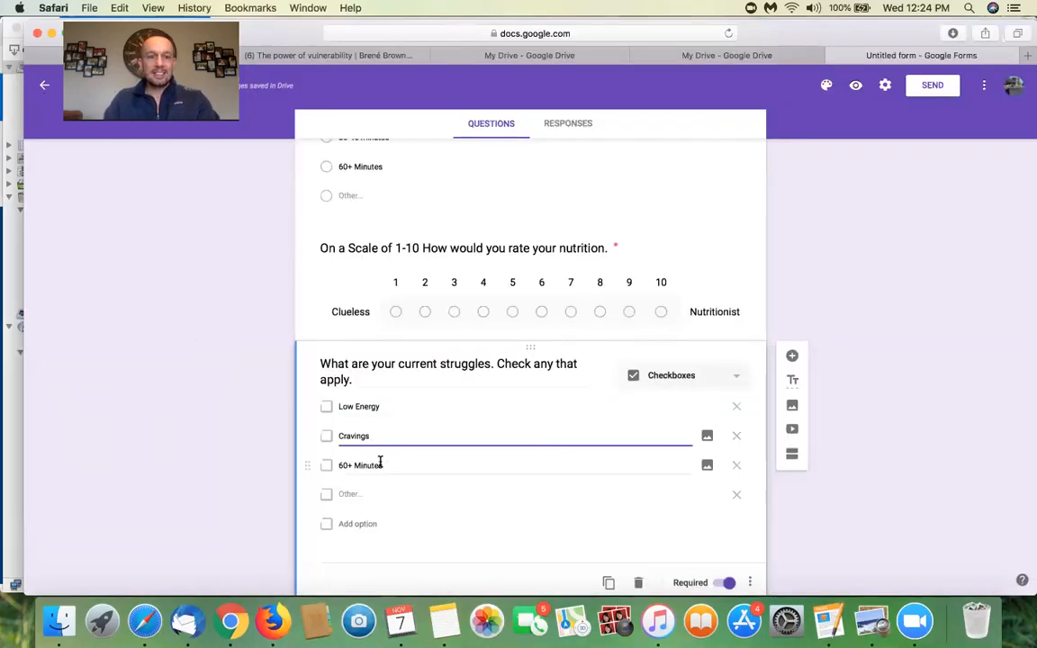
pyautogui.write('Mood Inconsistecn')
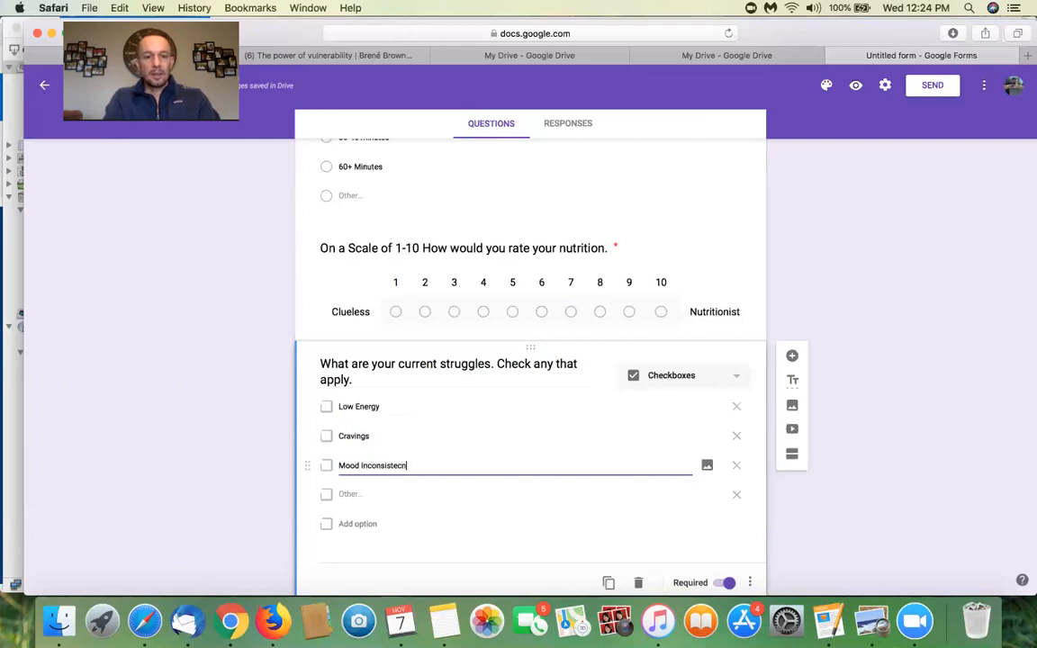
pyautogui.press('BackSpace')
pyautogui.press('BackSpace')
pyautogui.write('ncy')
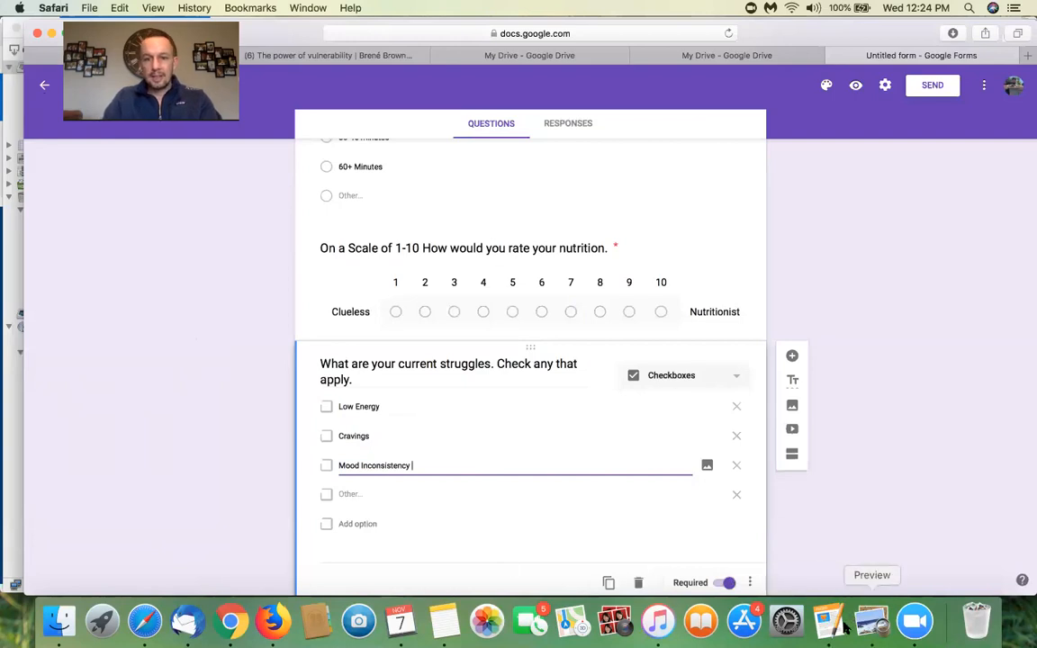
# Consult the PDF in Preview, remove the "Other" option from the struggles question and add the option "Digestion Problems".
pyautogui.click(869, 619)
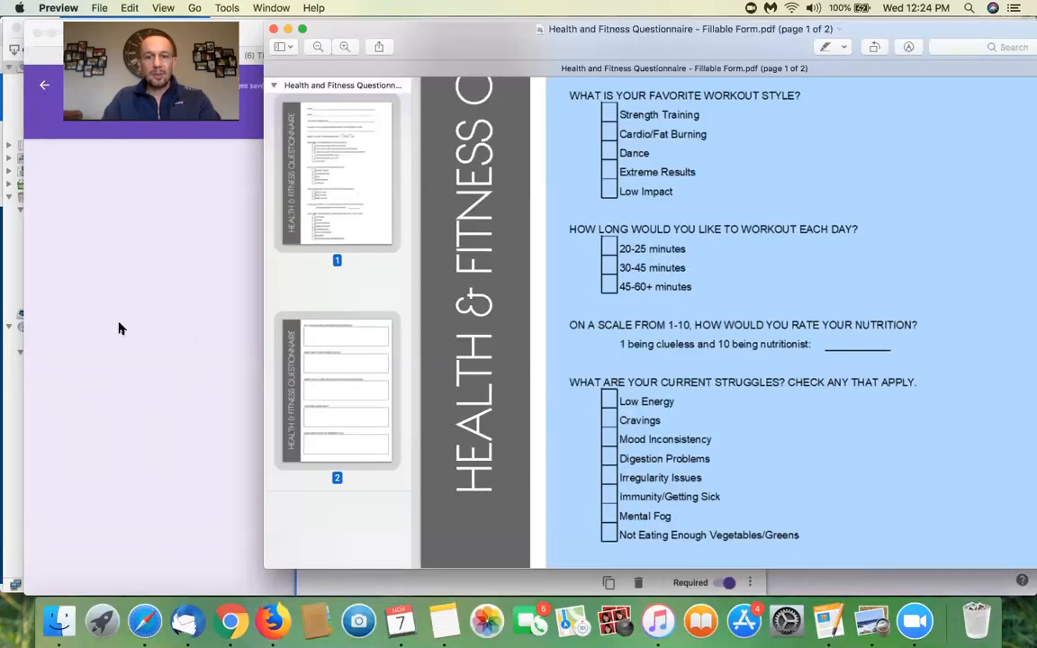
pyautogui.click(119, 329)
pyautogui.click(376, 491)
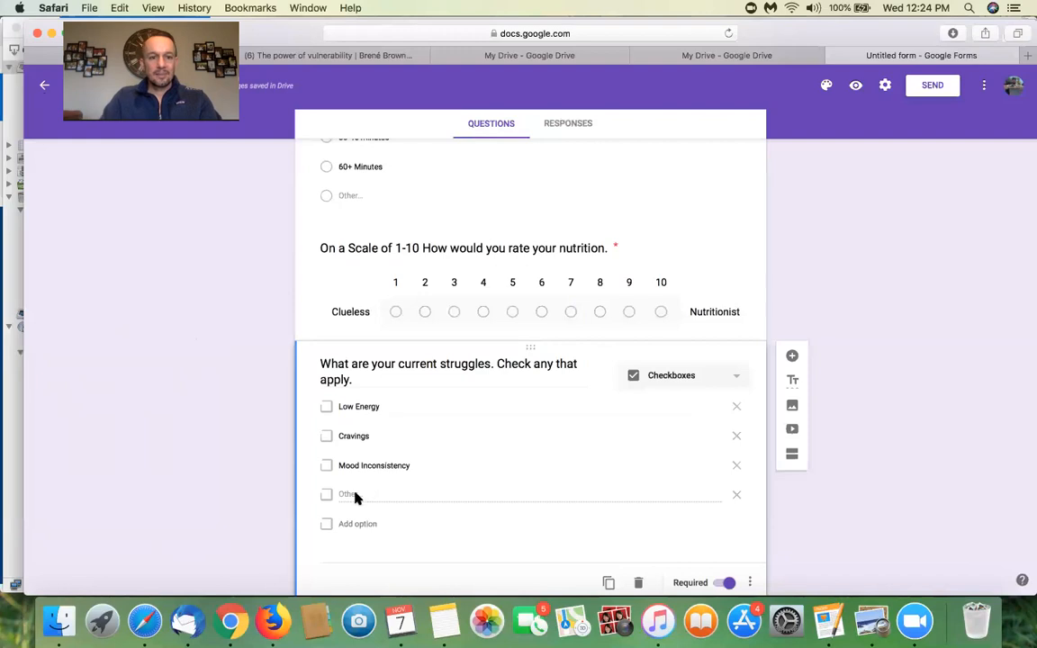
pyautogui.scroll(-1, 371, 473)
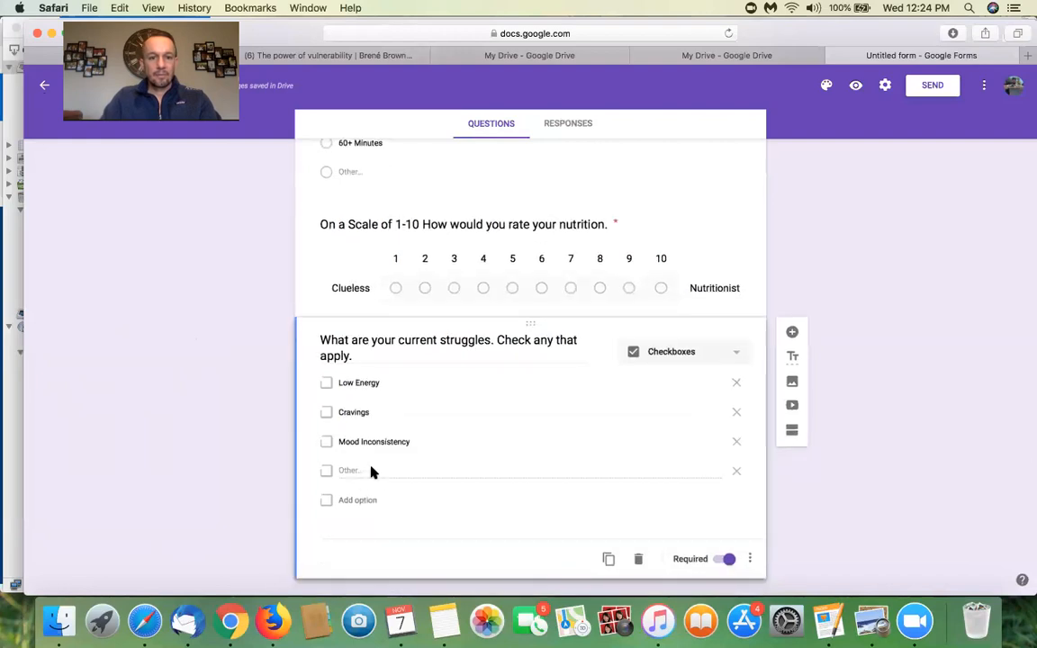
pyautogui.click(734, 470)
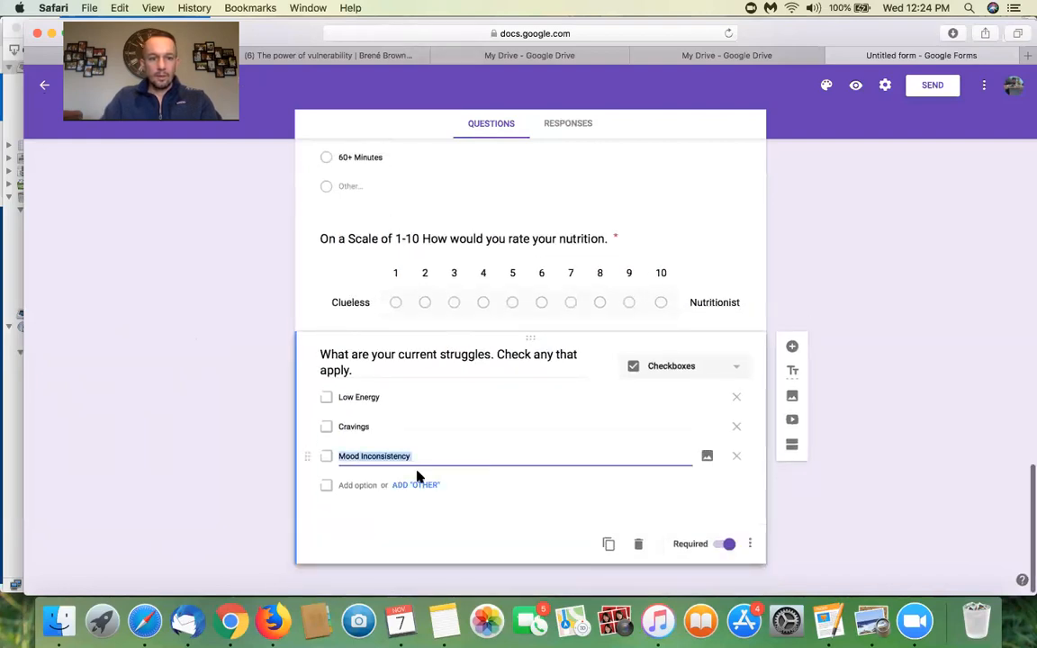
pyautogui.click(359, 485)
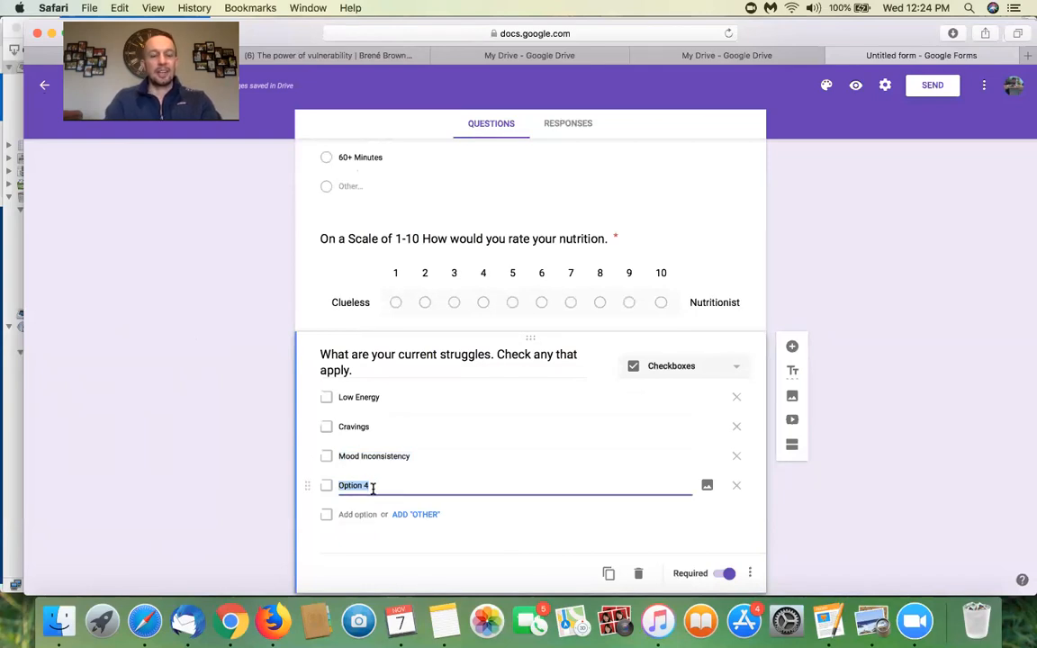
pyautogui.write('Dig')
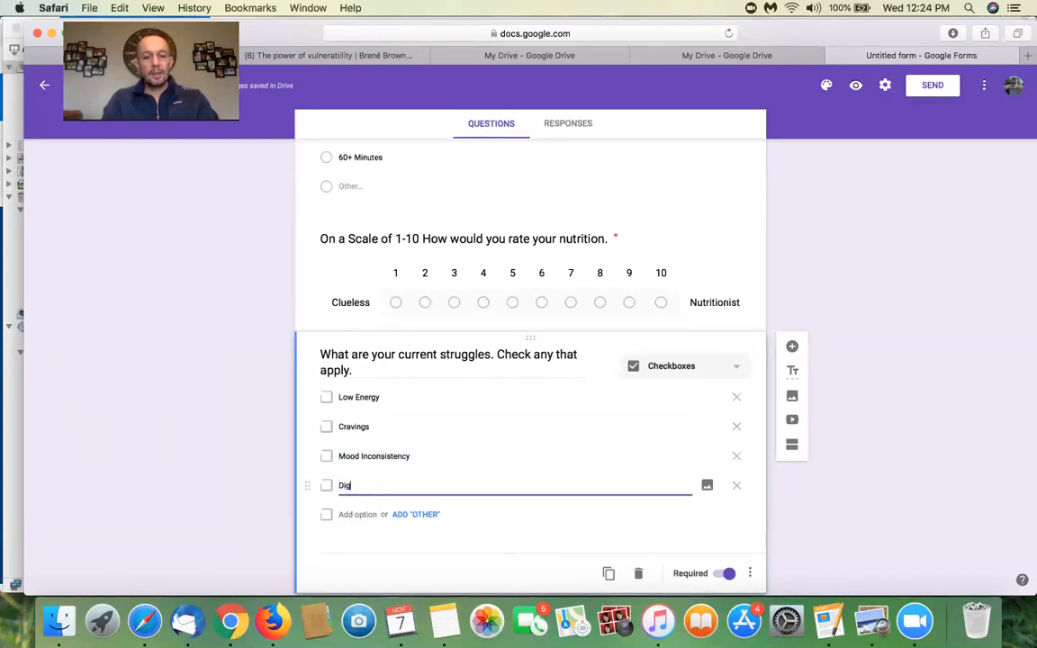
pyautogui.write('estion Problems')
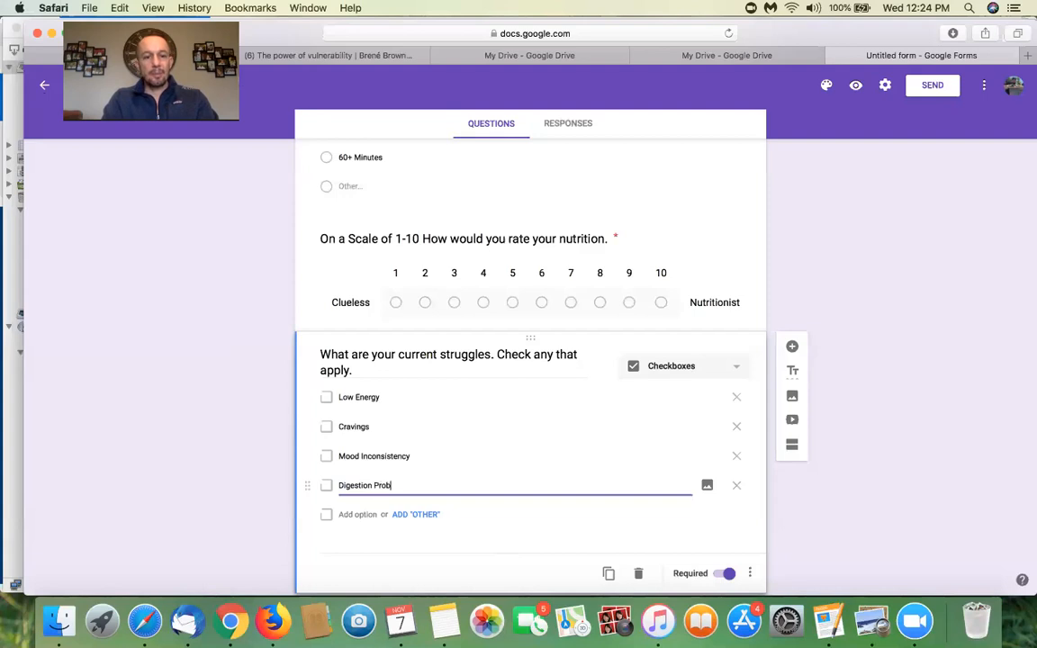
# Add "Irregularity" as the fifth option of the current struggles question, correcting the spelling.
pyautogui.click(363, 513)
pyautogui.write('Irregu')
pyautogui.write('lairty')
pyautogui.write('arity')
pyautogui.press('BackSpace')
pyautogui.press('BackSpace')
pyautogui.press('BackSpace')
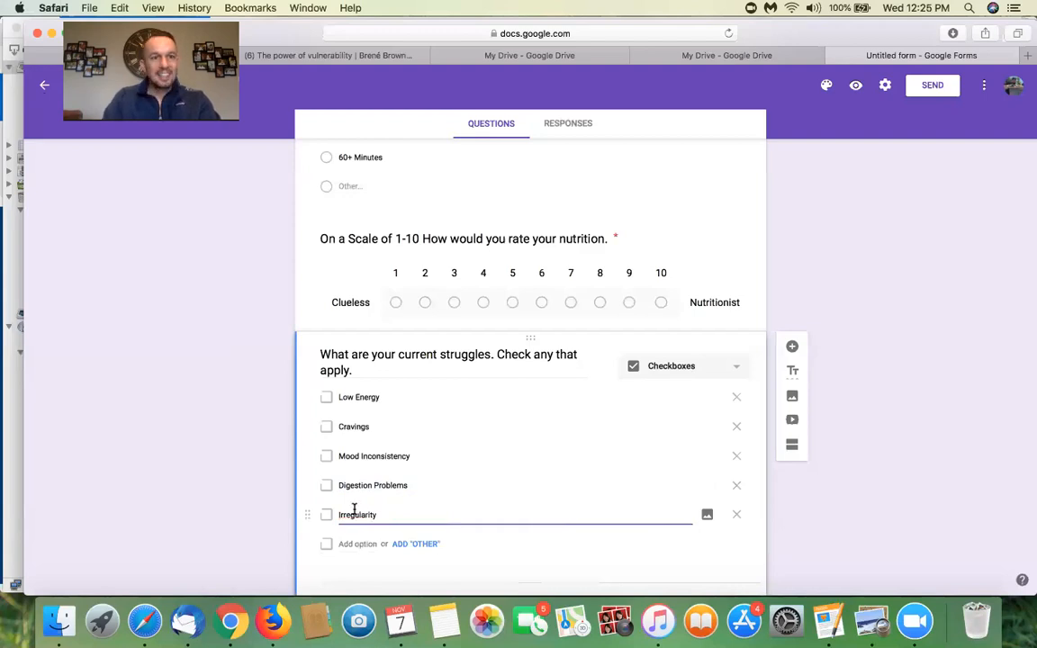
# Check the PDF in Preview and add the option "Immunity/getting sick" to the current struggles question.
pyautogui.click(872, 621)
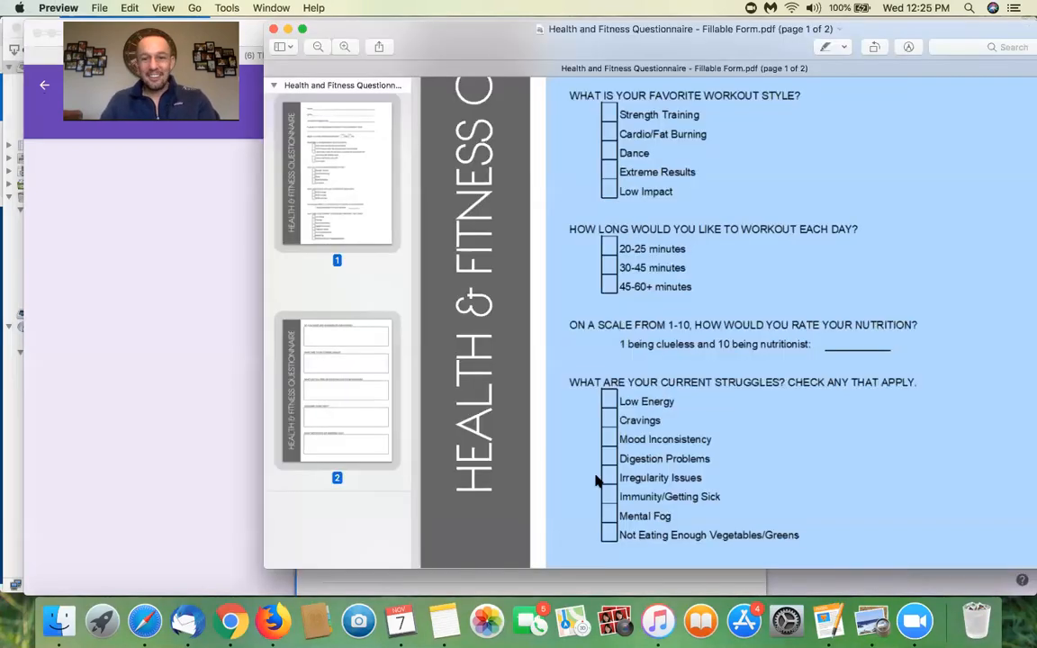
pyautogui.click(129, 431)
pyautogui.click(349, 544)
pyautogui.write('Immunity/getting sick')
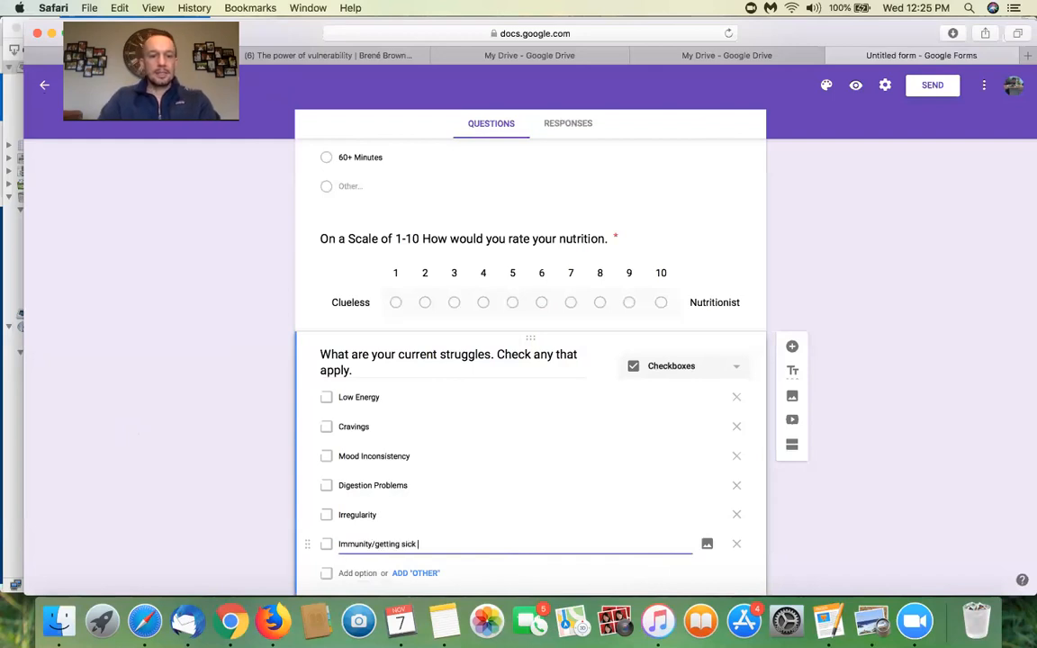
# Add a seventh option to the struggles question, consult the PDF in Preview and name it "mental fog".
pyautogui.click(357, 573)
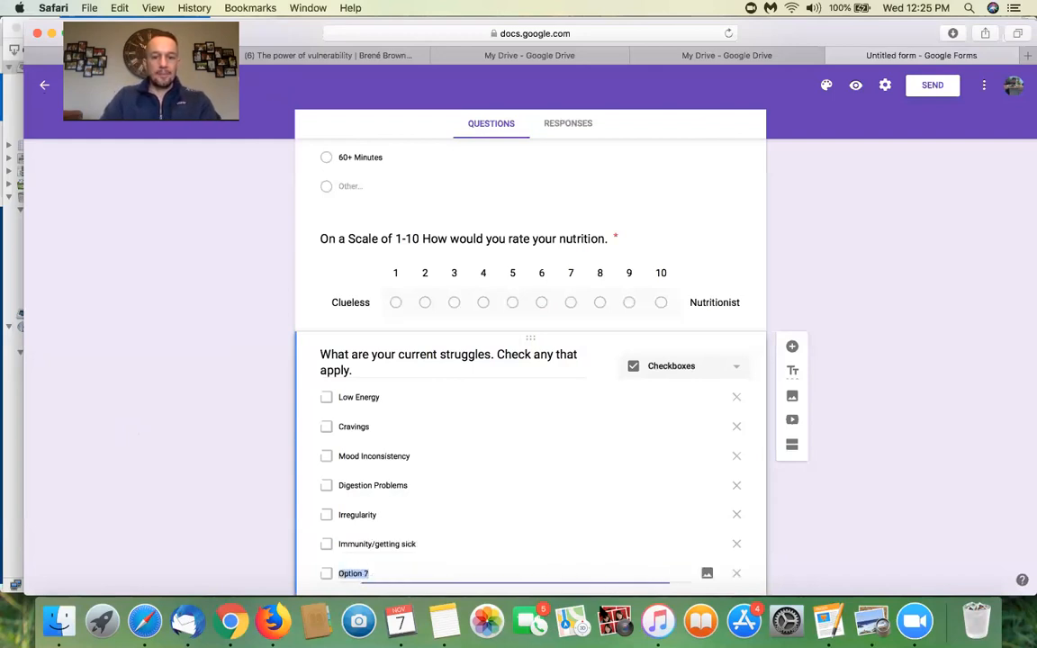
pyautogui.click(869, 621)
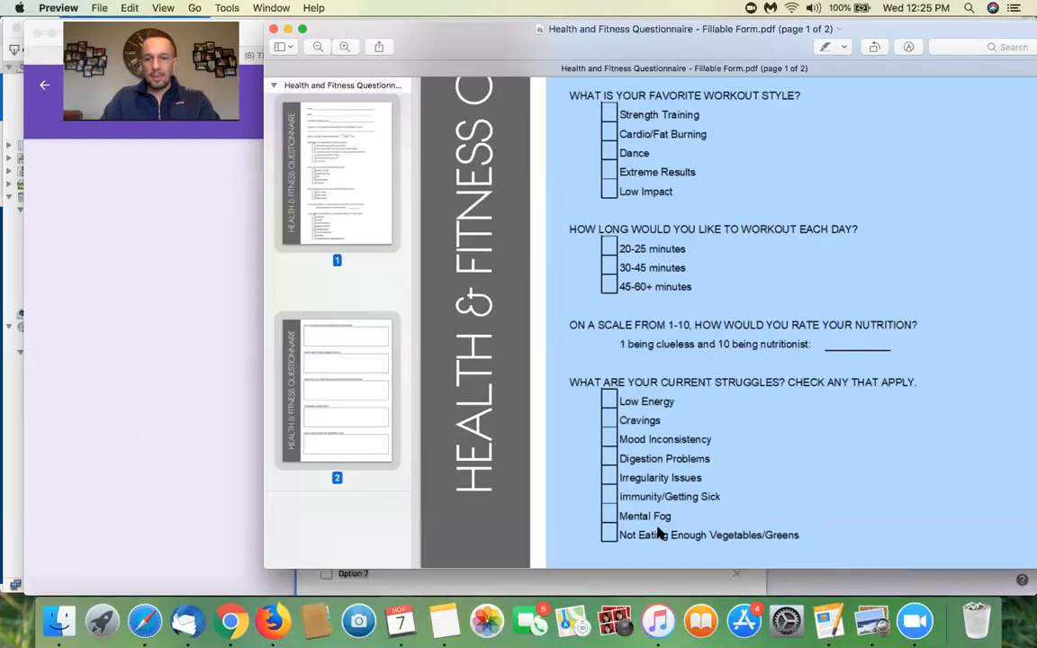
pyautogui.click(153, 389)
pyautogui.write('mental fo')
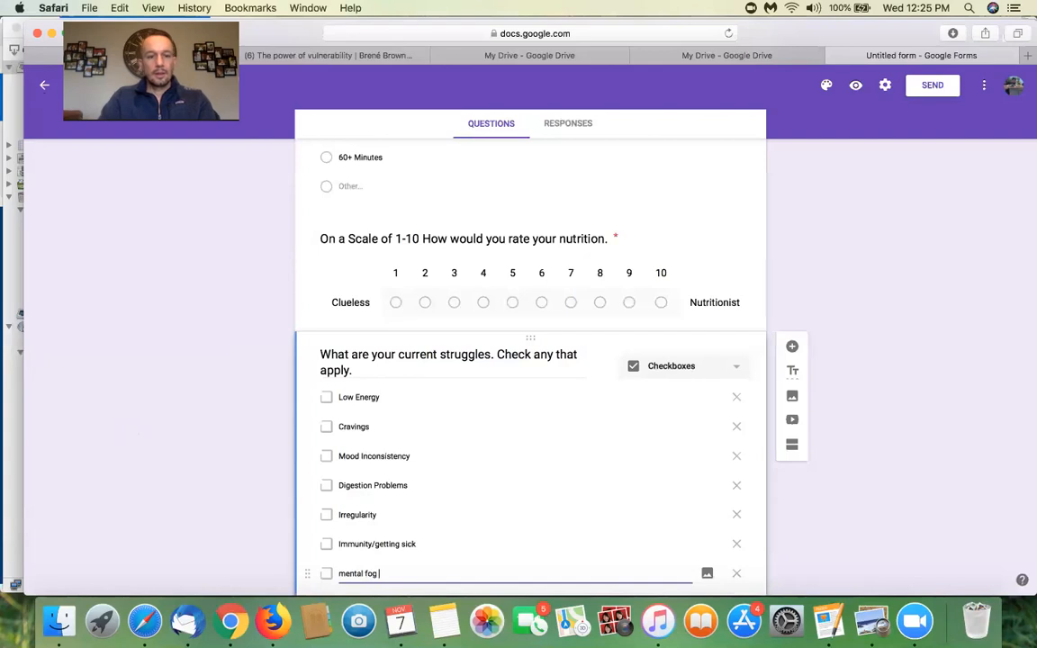
pyautogui.write('g')
# Add "Not eating enough veggies" as the eighth option of the current struggles question.
pyautogui.scroll(-3, 364, 527)
pyautogui.click(352, 483)
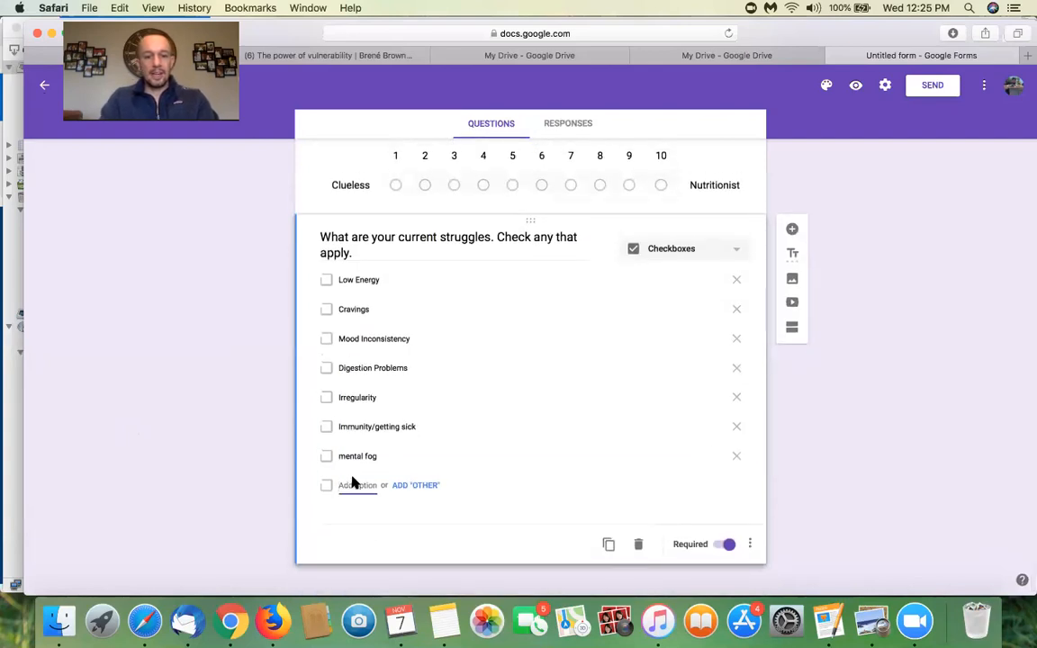
pyautogui.write('Not eat')
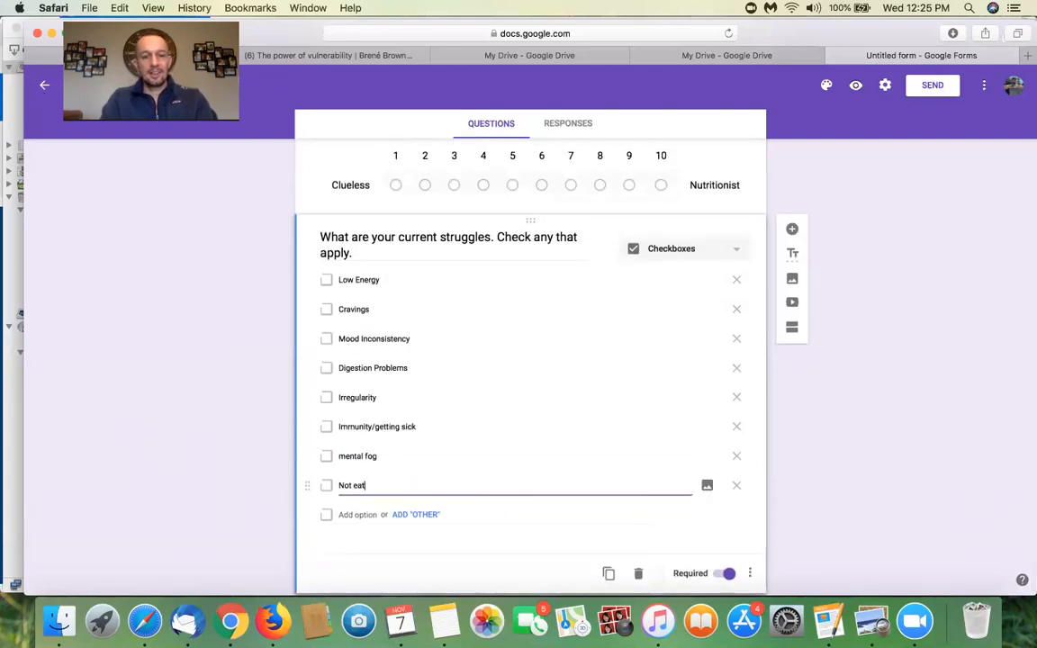
pyautogui.write('ing enough ve')
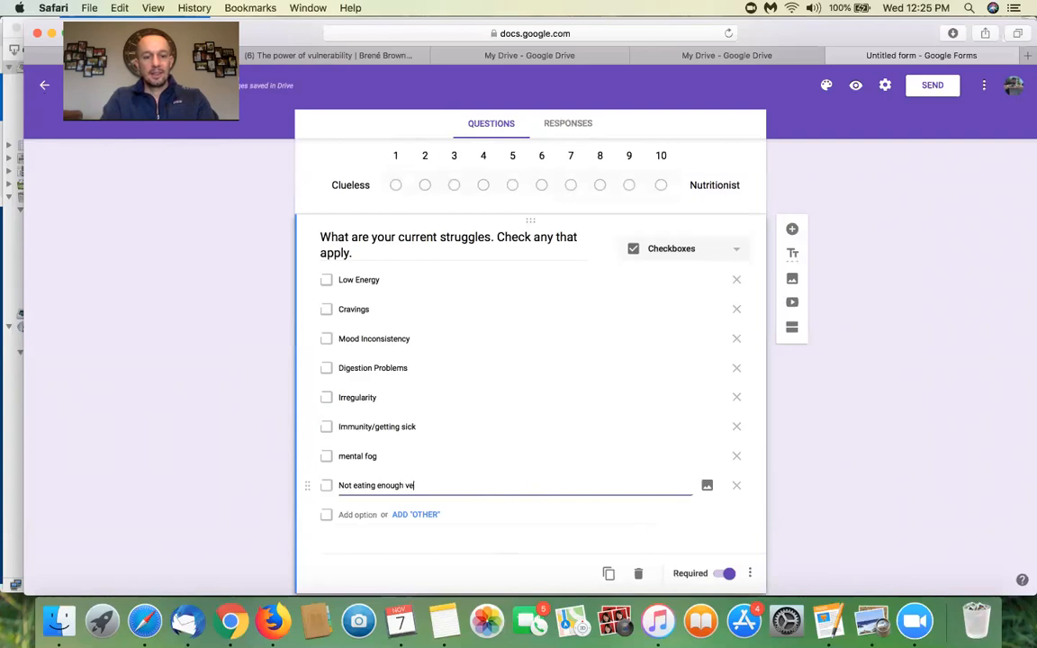
pyautogui.write('ggies')
pyautogui.click(225, 473)
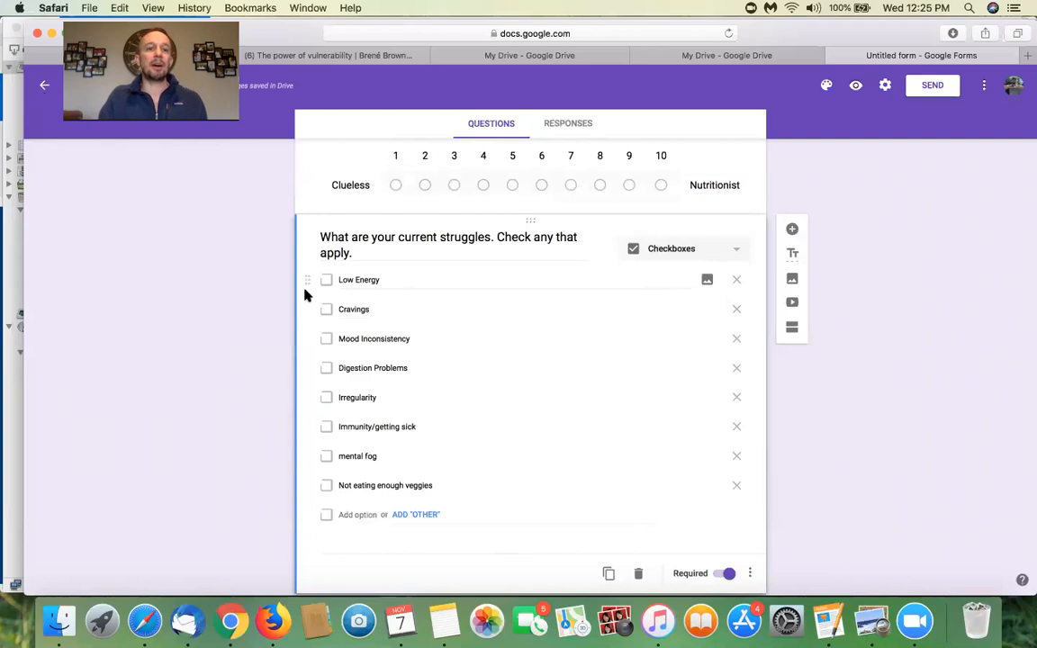
pyautogui.click(326, 283)
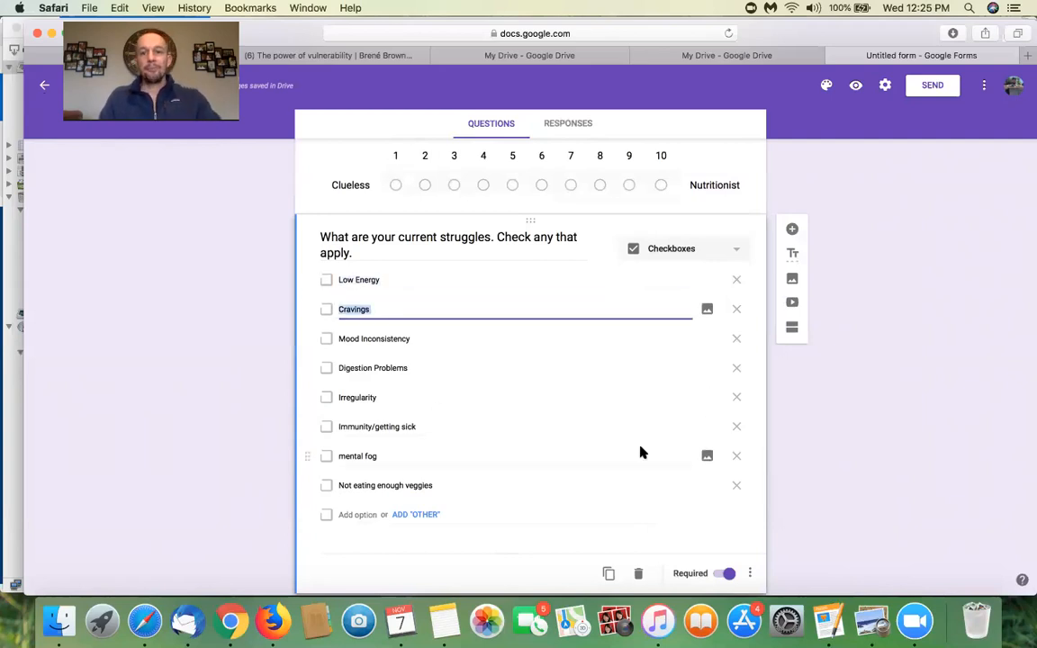
# Examine the open-ended questions on the second page of the questionnaire PDF in Preview and return to the form.
pyautogui.scroll(-2, 640, 451)
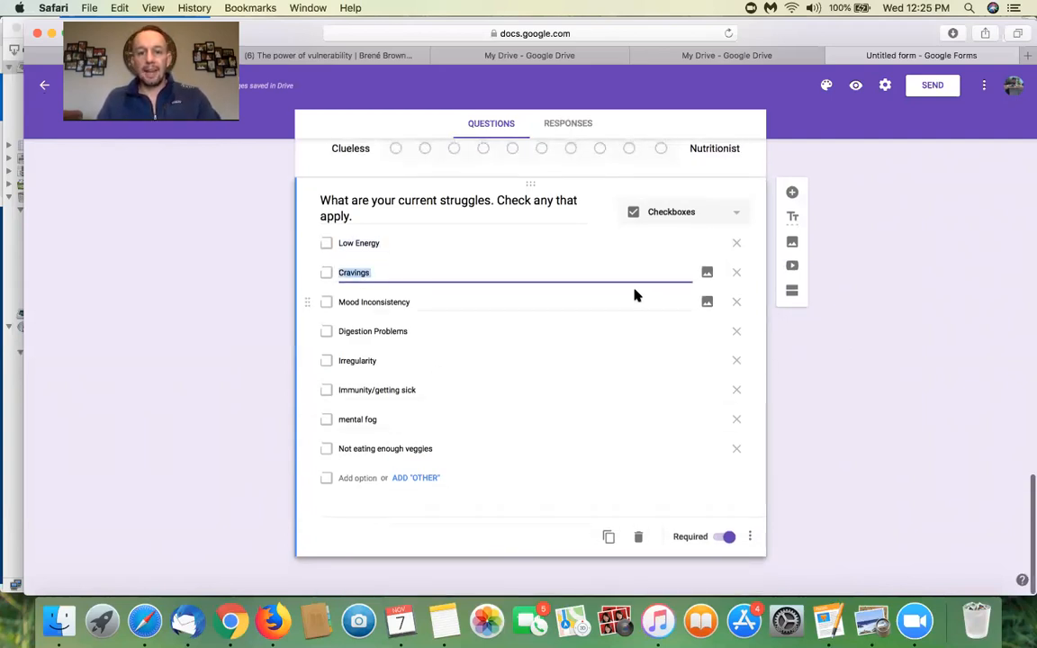
pyautogui.click(869, 630)
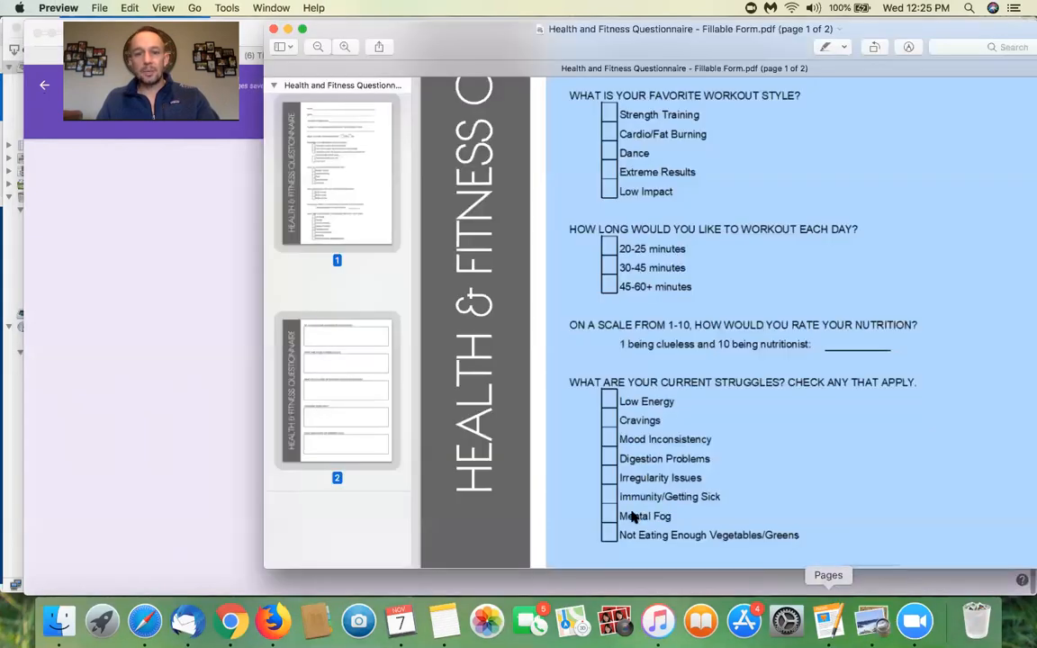
pyautogui.scroll(-10, 660, 352)
pyautogui.scroll(-5, 659, 355)
pyautogui.scroll(9, 660, 356)
pyautogui.scroll(-3, 660, 355)
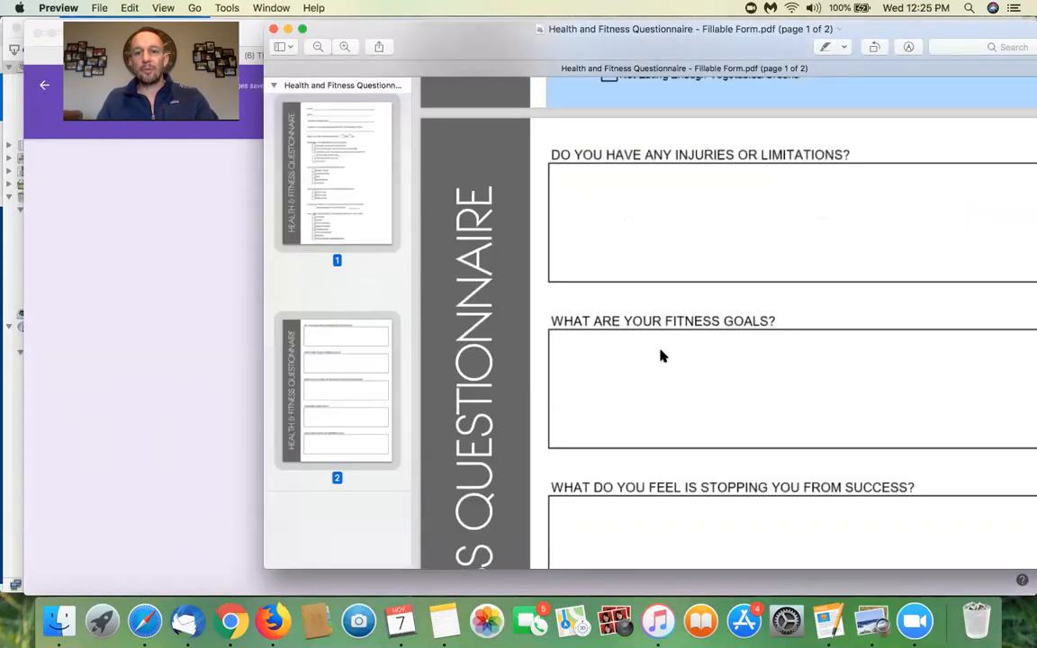
pyautogui.scroll(3, 660, 354)
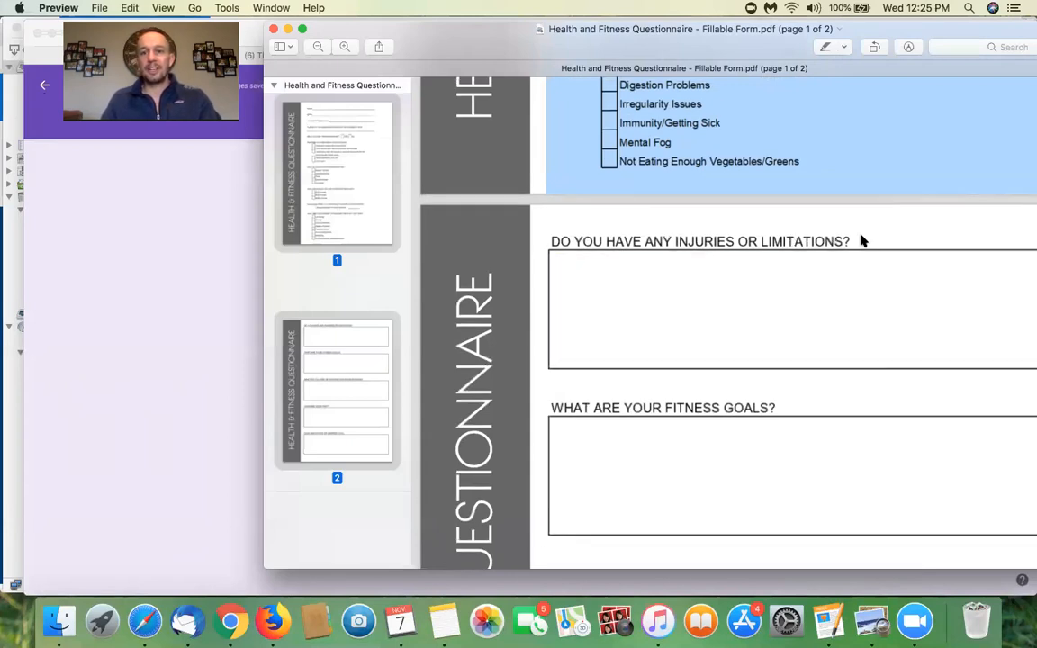
pyautogui.click(171, 301)
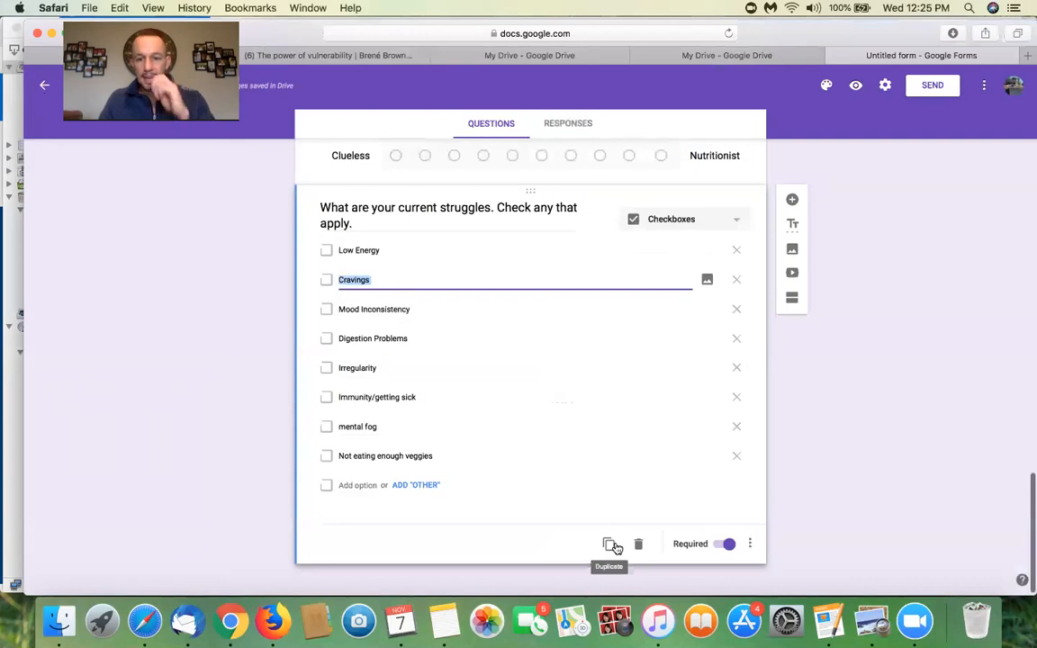
# Add a Paragraph question titled "Do you have any limitations or injuries" below the current struggles question.
pyautogui.scroll(3, 576, 388)
pyautogui.scroll(-3, 574, 377)
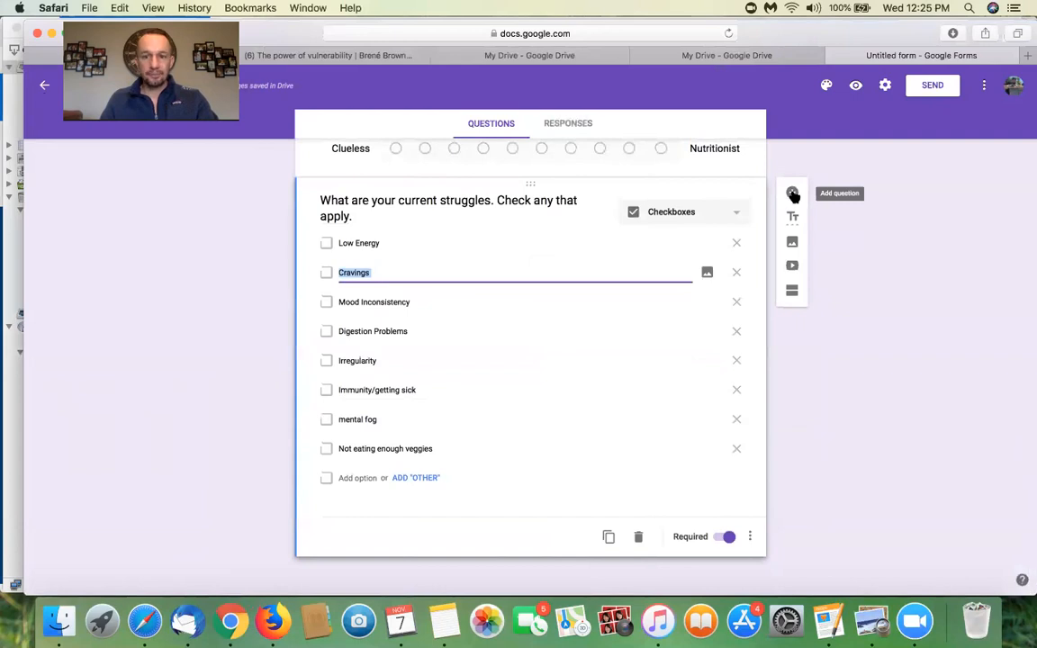
pyautogui.click(792, 194)
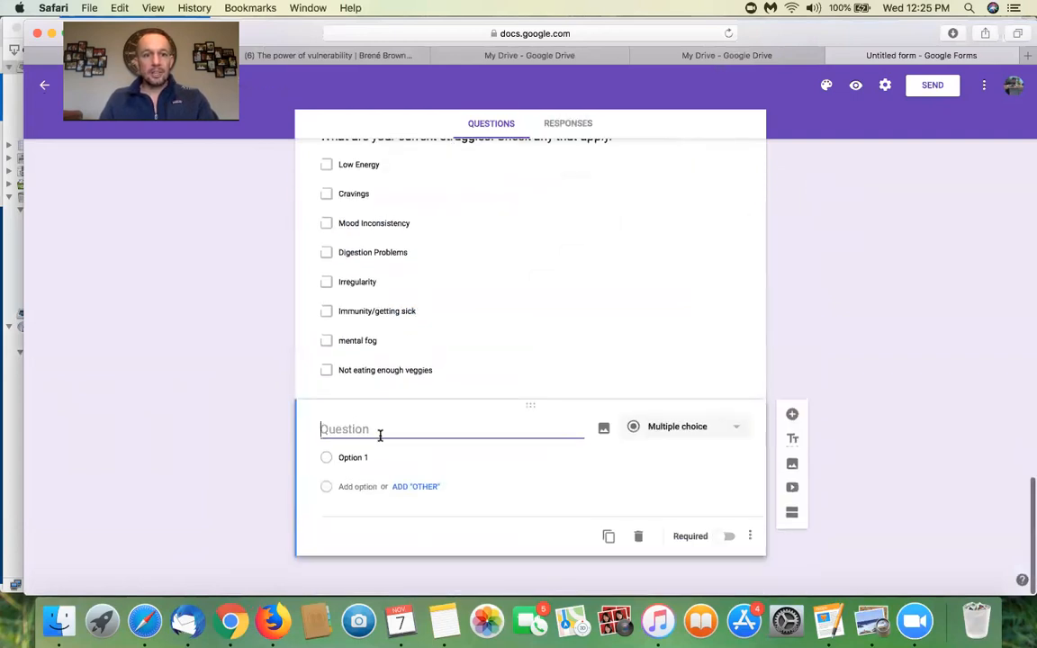
pyautogui.write('Do you have')
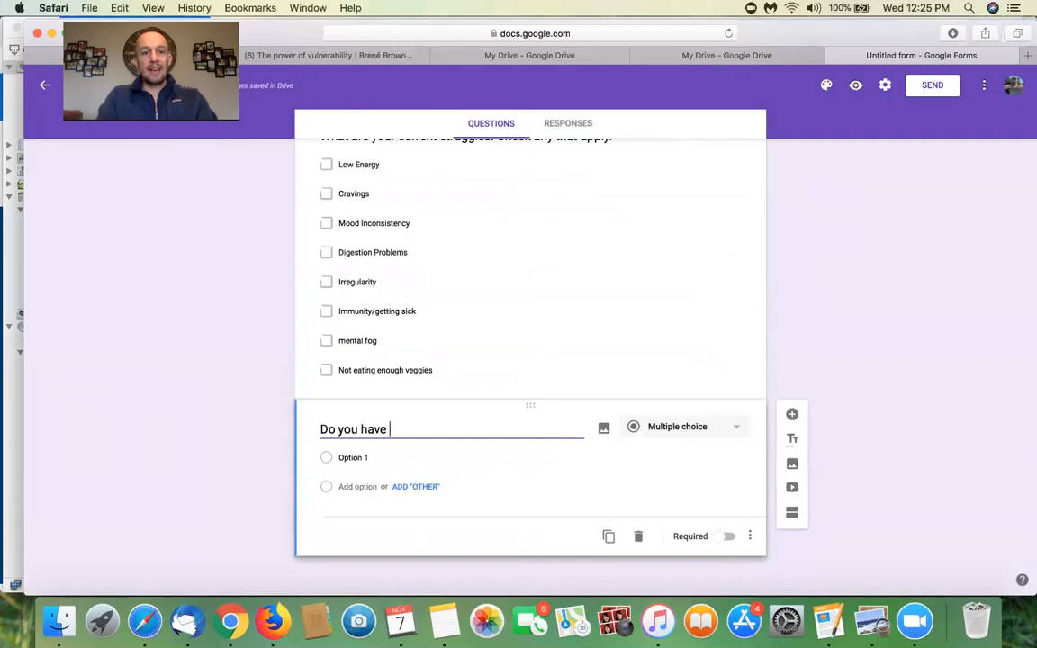
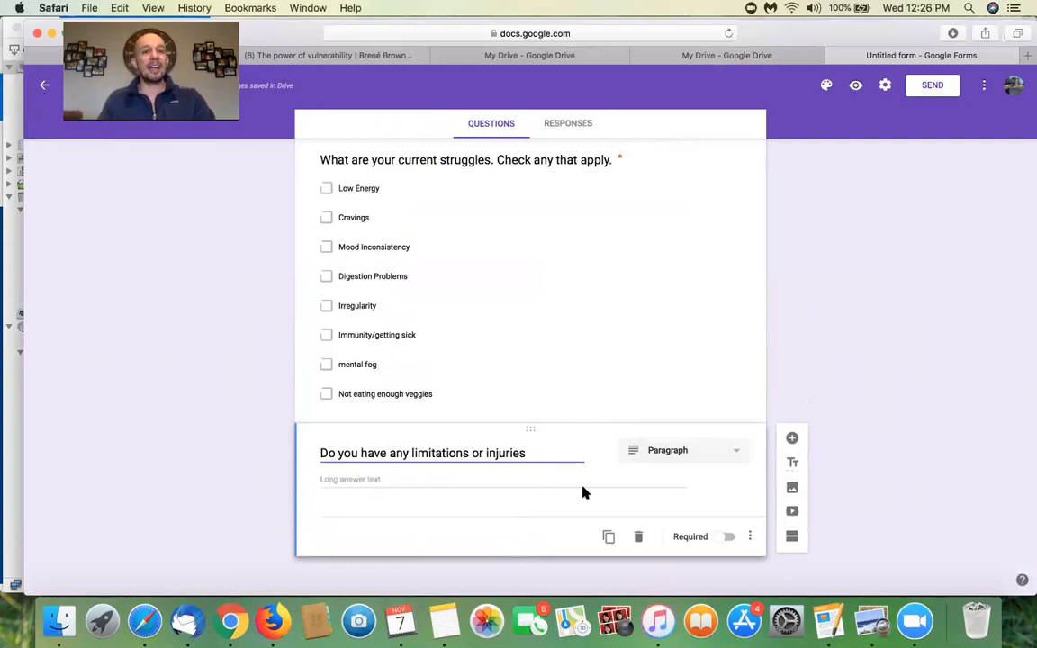
pyautogui.click(402, 486)
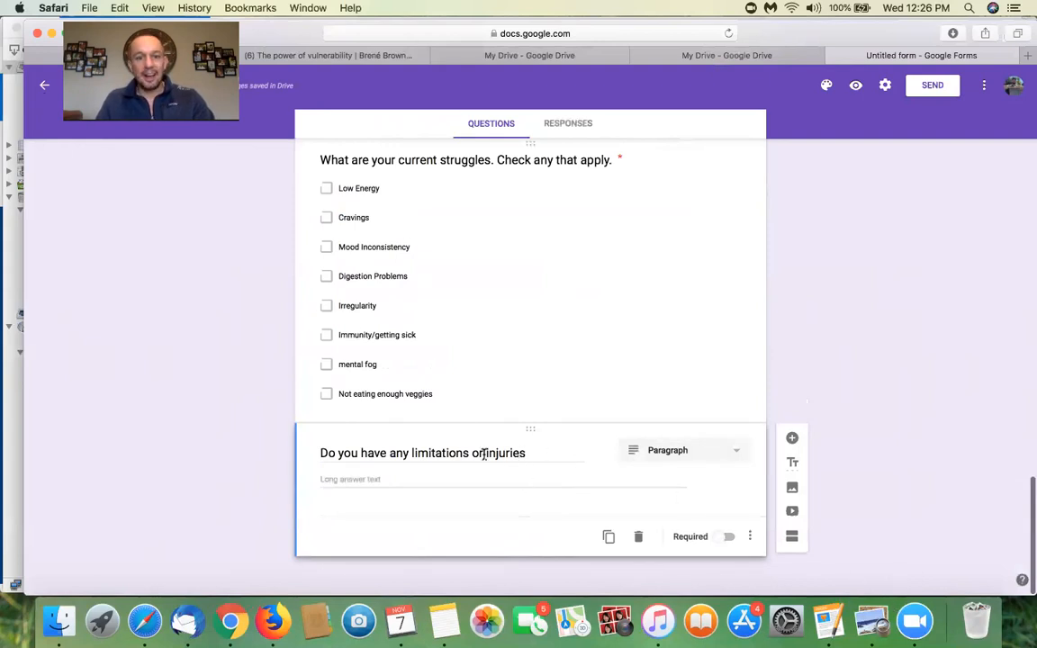
# Duplicate the limitations or injuries question, check the PDF in Preview, and title the copy "What are your fitness goals?" in the form.
pyautogui.click(608, 538)
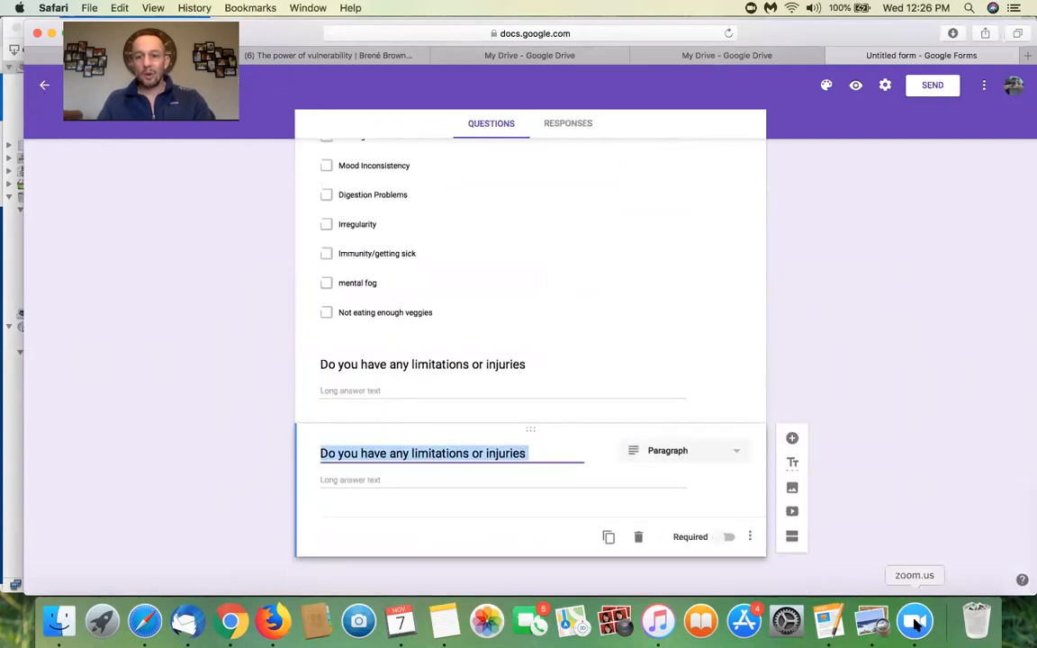
pyautogui.click(871, 621)
pyautogui.scroll(-5, 770, 360)
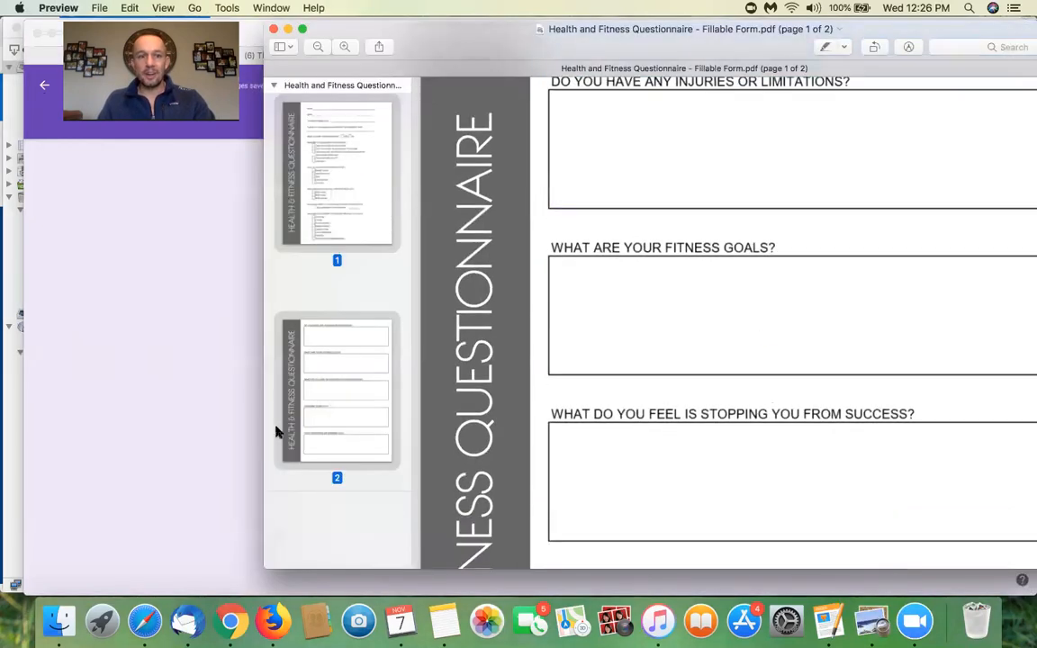
pyautogui.click(224, 417)
pyautogui.write('What ')
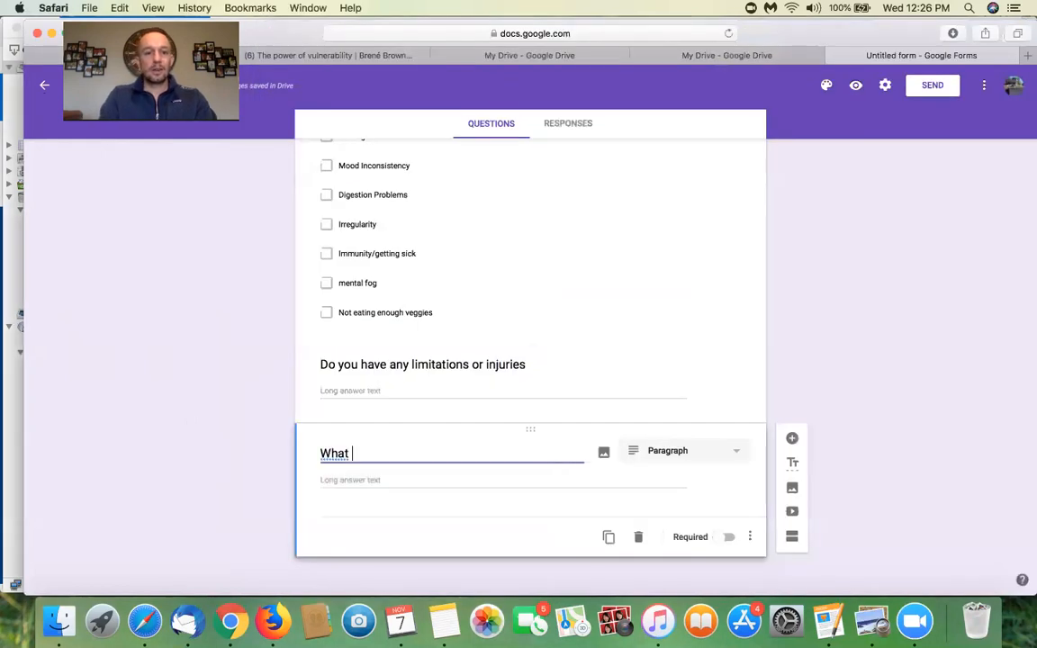
pyautogui.write('are your fitness goal')
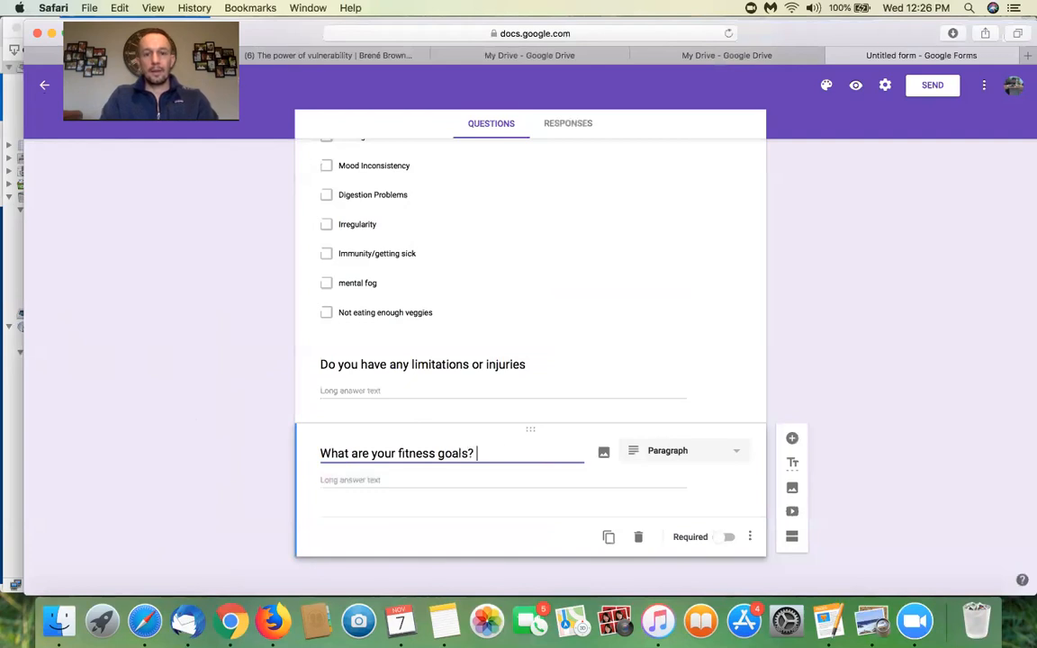
# Duplicate the fitness goals question and make the "Do you have any limitations or injuries" question required.
pyautogui.click(608, 537)
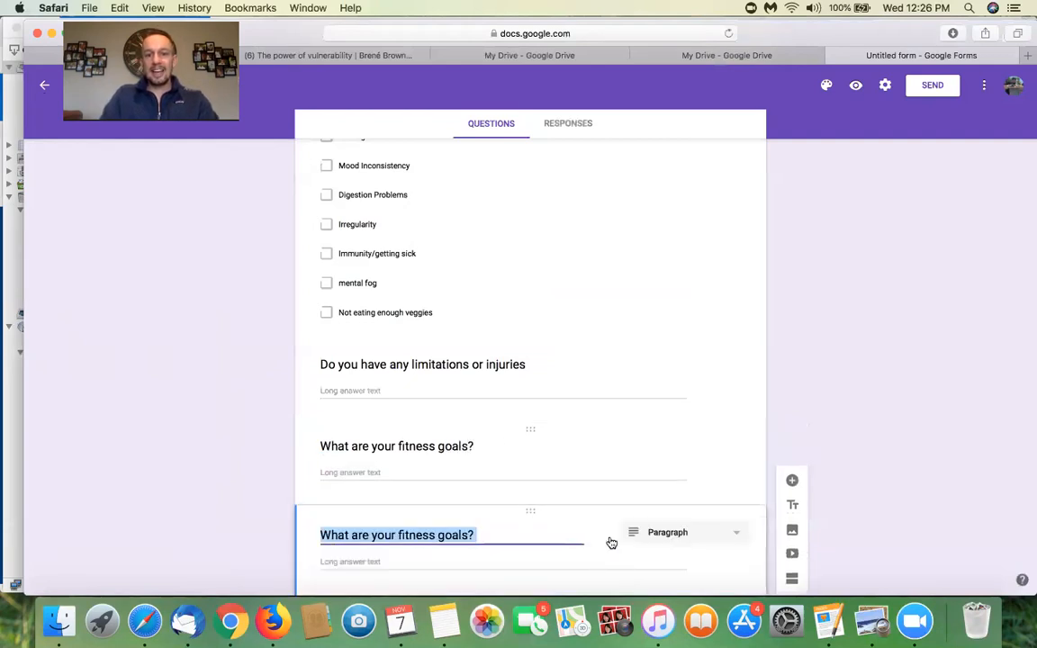
pyautogui.click(653, 426)
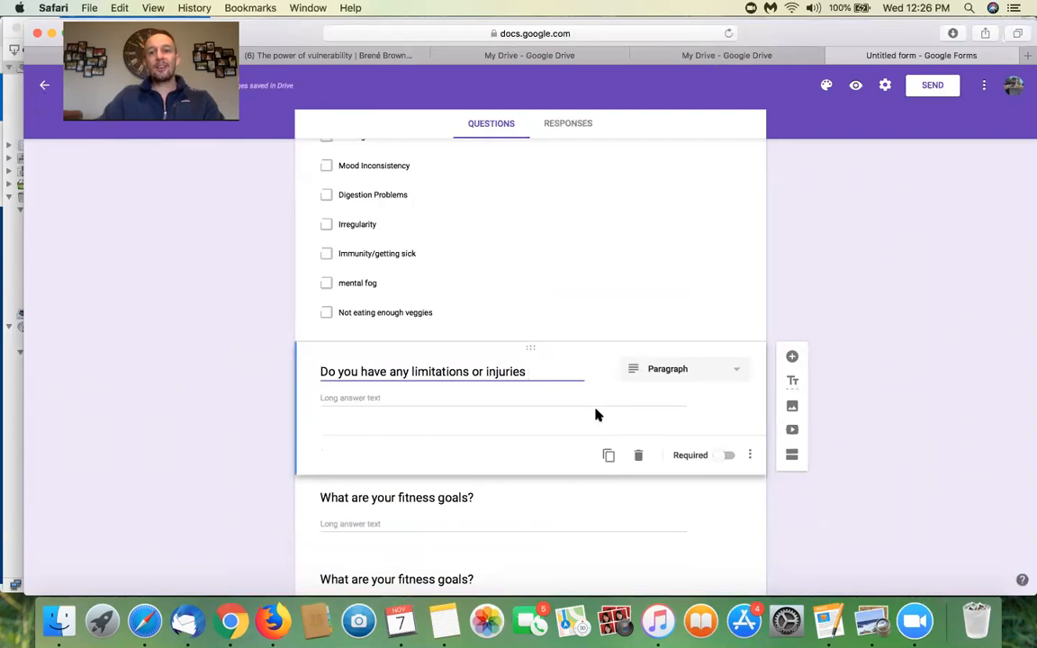
pyautogui.click(720, 454)
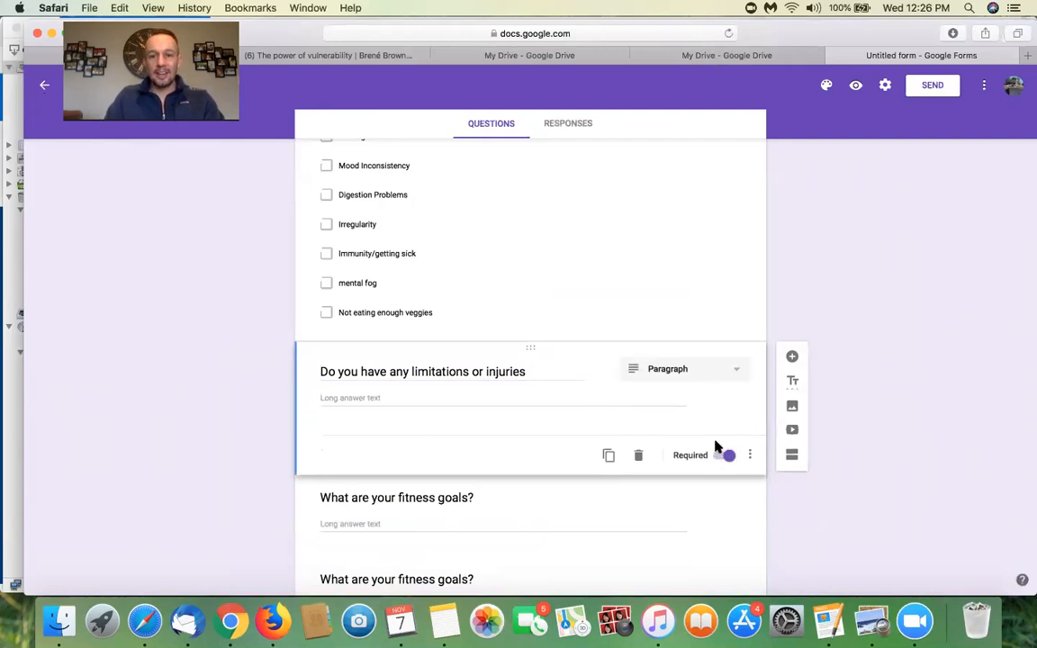
pyautogui.scroll(3, 711, 432)
pyautogui.click(701, 414)
pyautogui.scroll(-4, 701, 522)
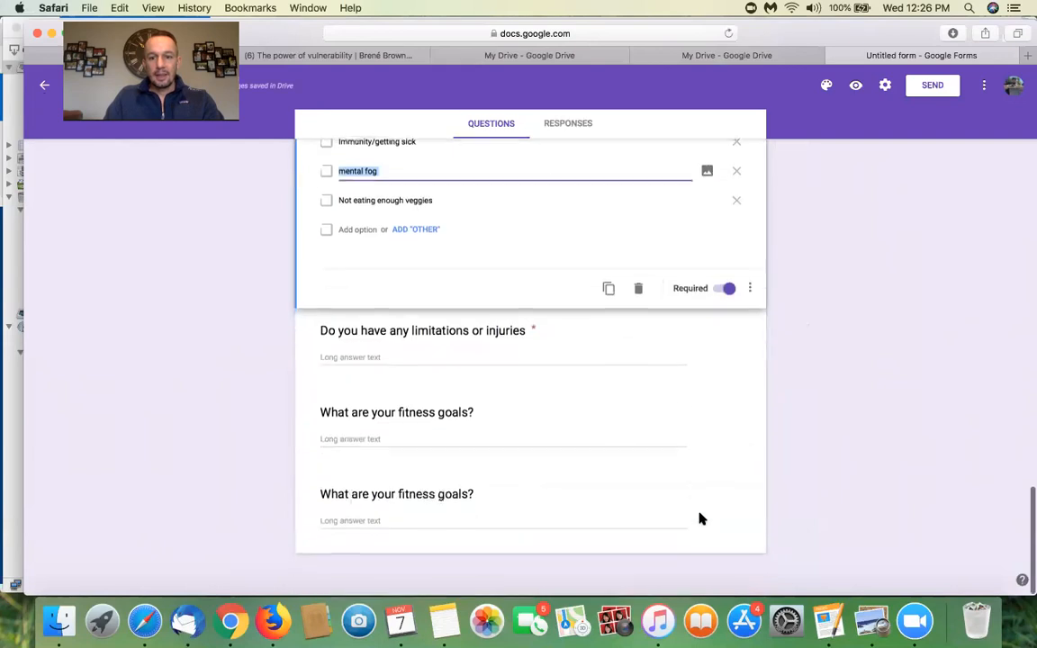
# Make both "What are your fitness goals?" questions required.
pyautogui.click(684, 401)
pyautogui.click(720, 509)
pyautogui.click(589, 349)
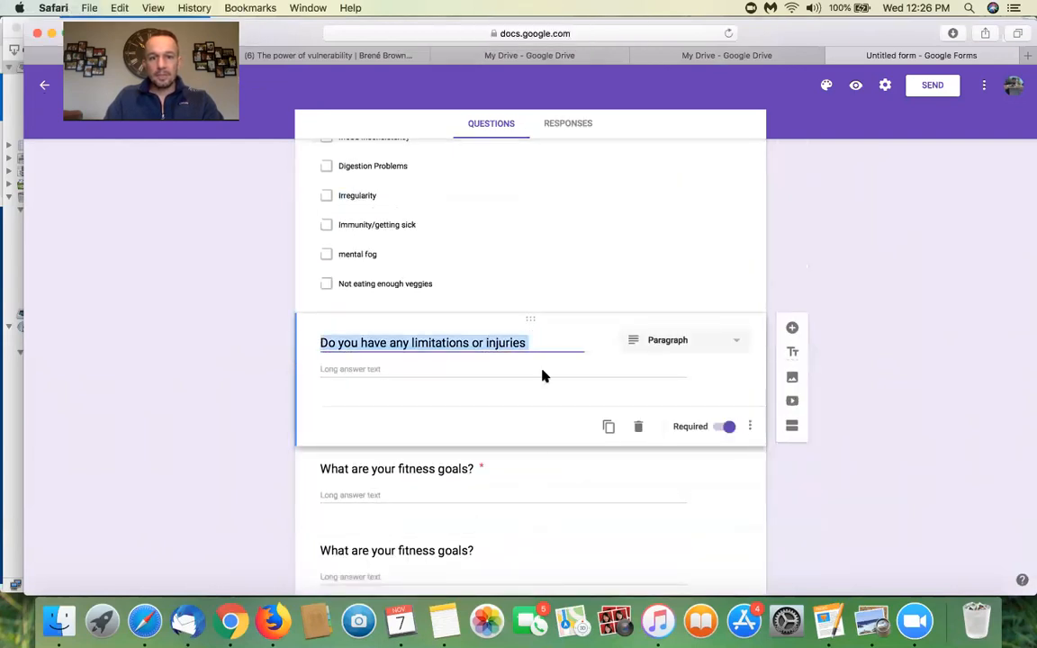
pyautogui.scroll(-1, 543, 457)
pyautogui.click(543, 423)
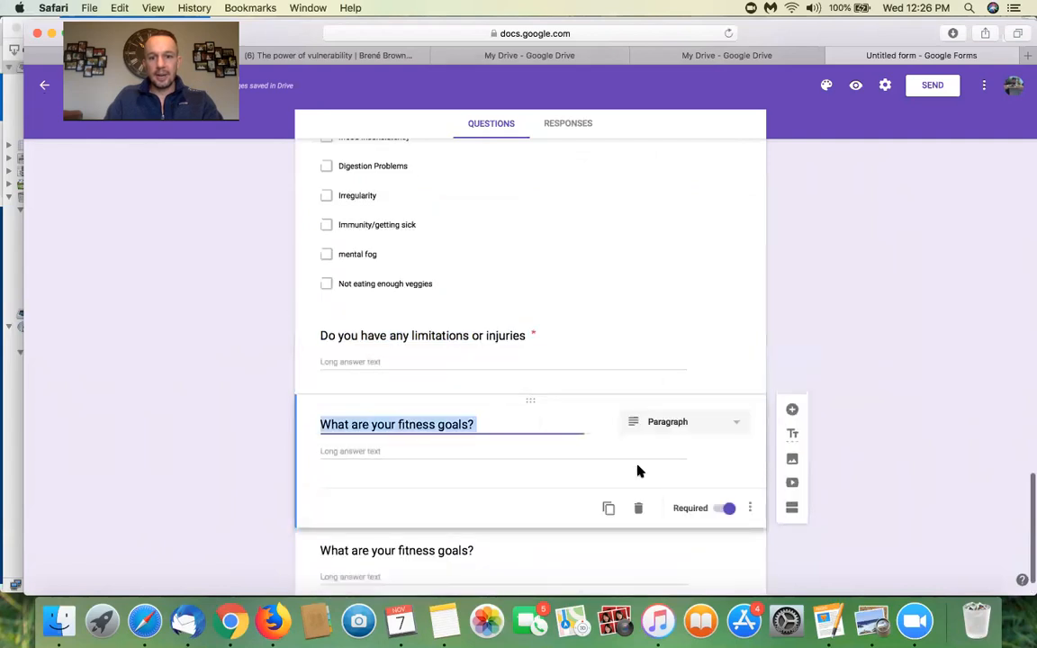
pyautogui.scroll(-1, 544, 504)
pyautogui.click(544, 504)
pyautogui.click(727, 536)
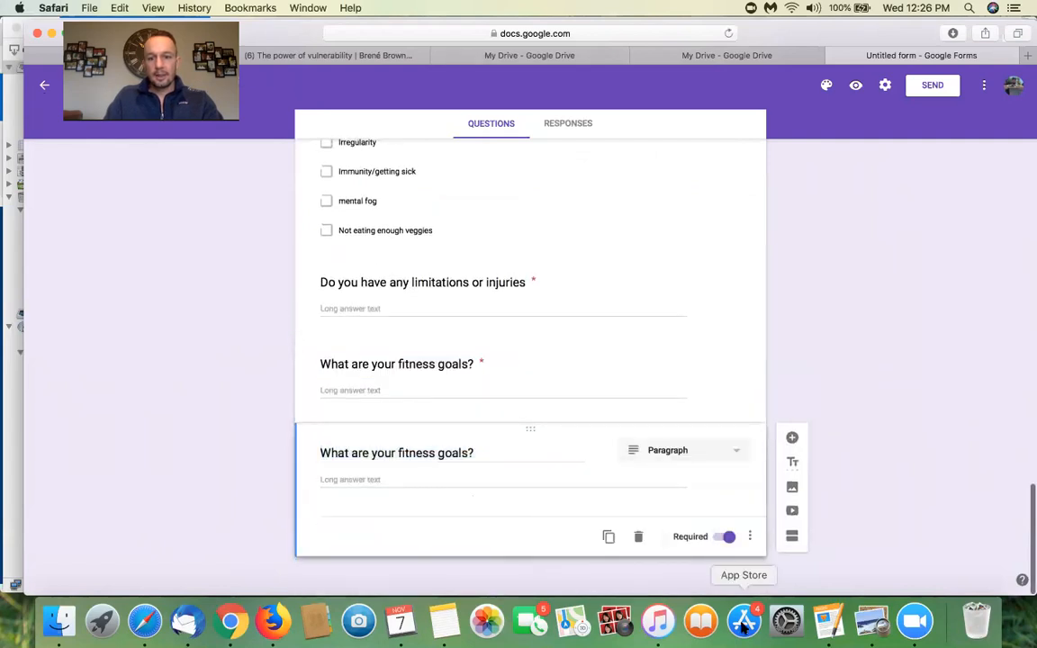
# Consult the PDF in Preview and retitle the second fitness goals question "What do you feel is stopping you from success?" in the form.
pyautogui.click(873, 630)
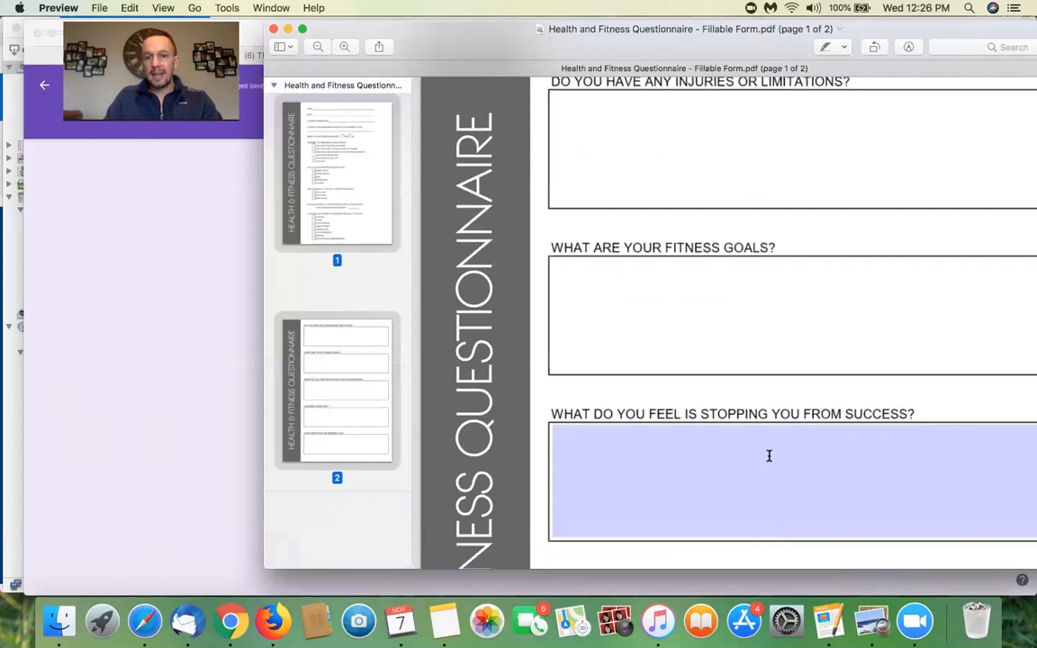
pyautogui.scroll(-1, 769, 455)
pyautogui.click(109, 391)
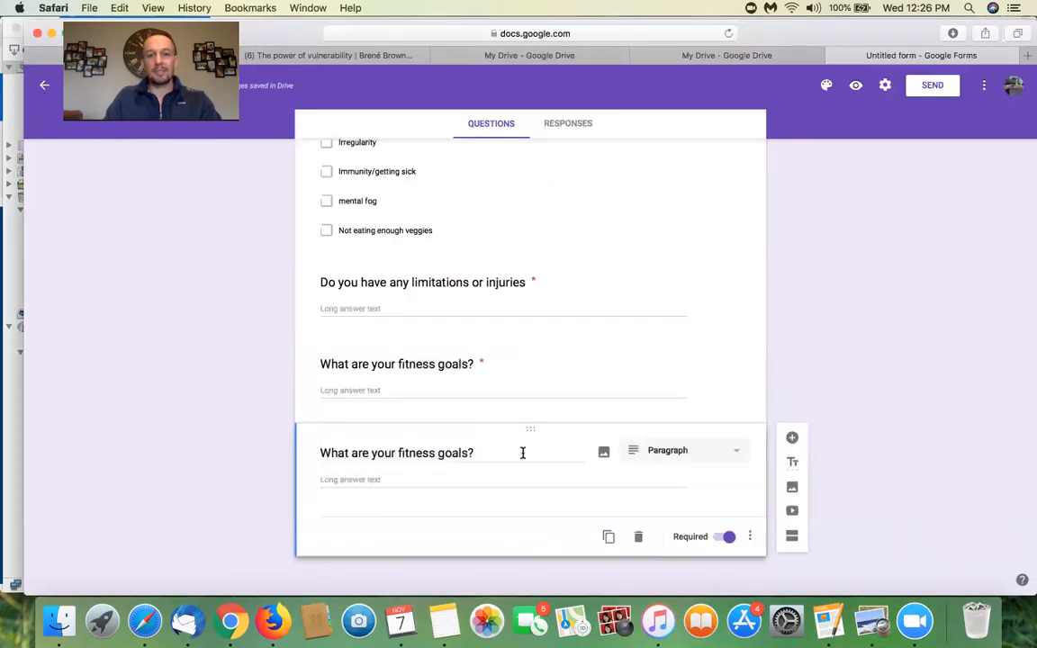
pyautogui.tripleClick(483, 449)
pyautogui.write('What do you feel ')
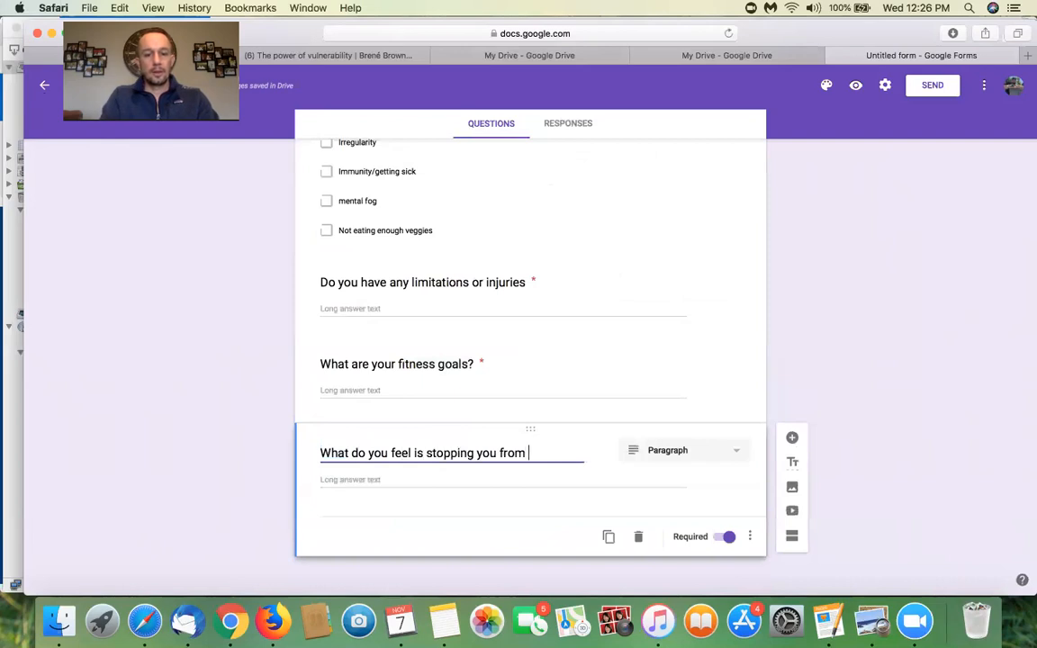
pyautogui.write('?')
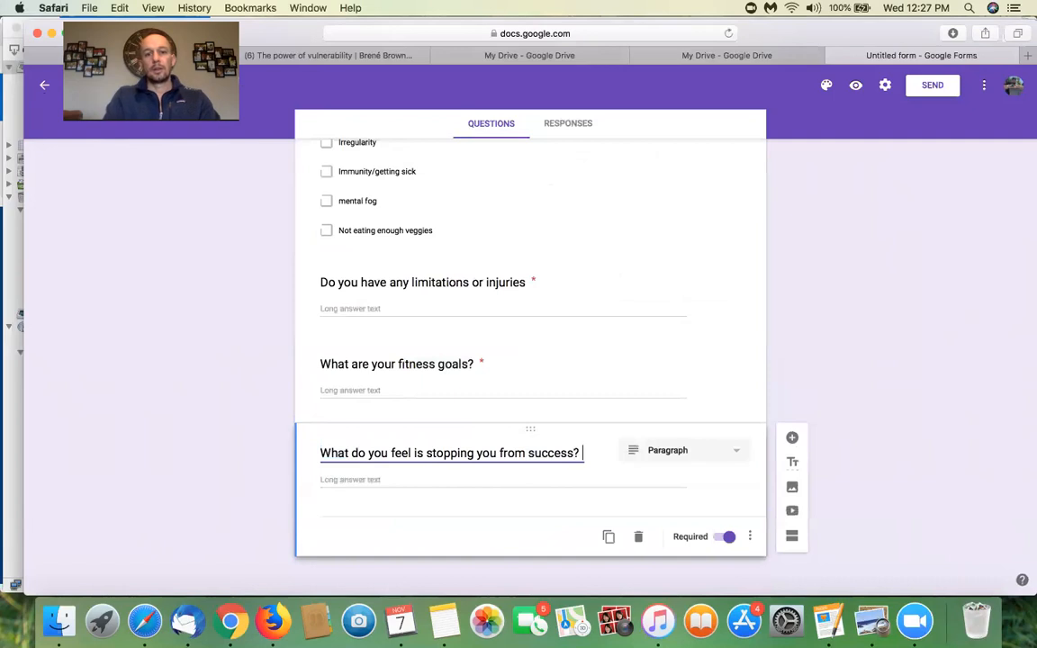
# Duplicate the success question, consult the PDF in Preview, and title the copy "Describe your WHY" in the form.
pyautogui.click(608, 537)
pyautogui.click(871, 621)
pyautogui.scroll(-5, 741, 511)
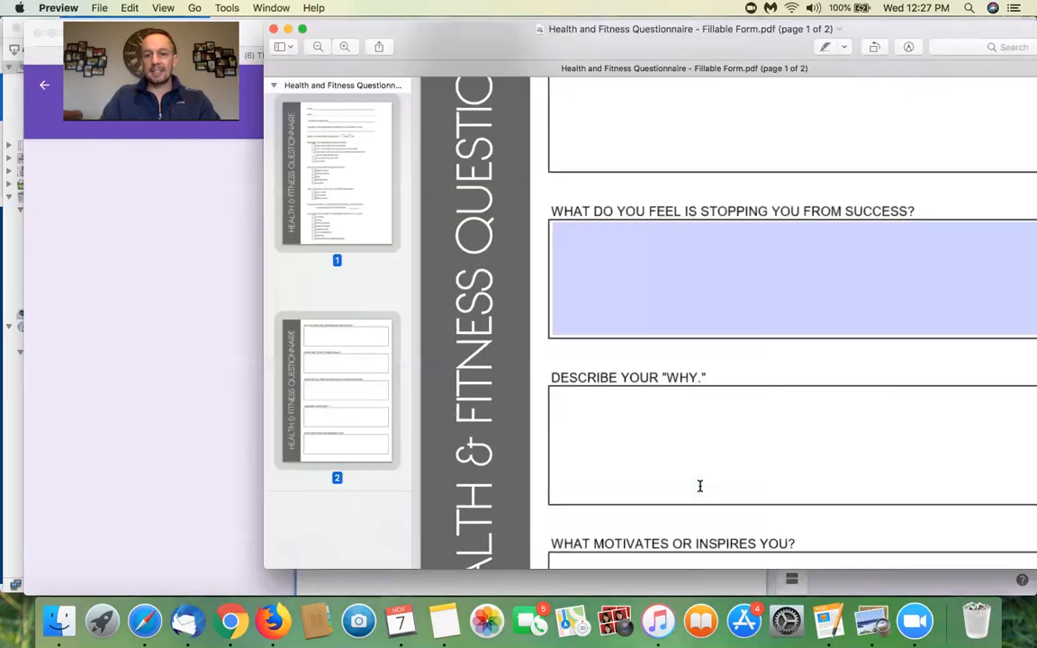
pyautogui.click(158, 364)
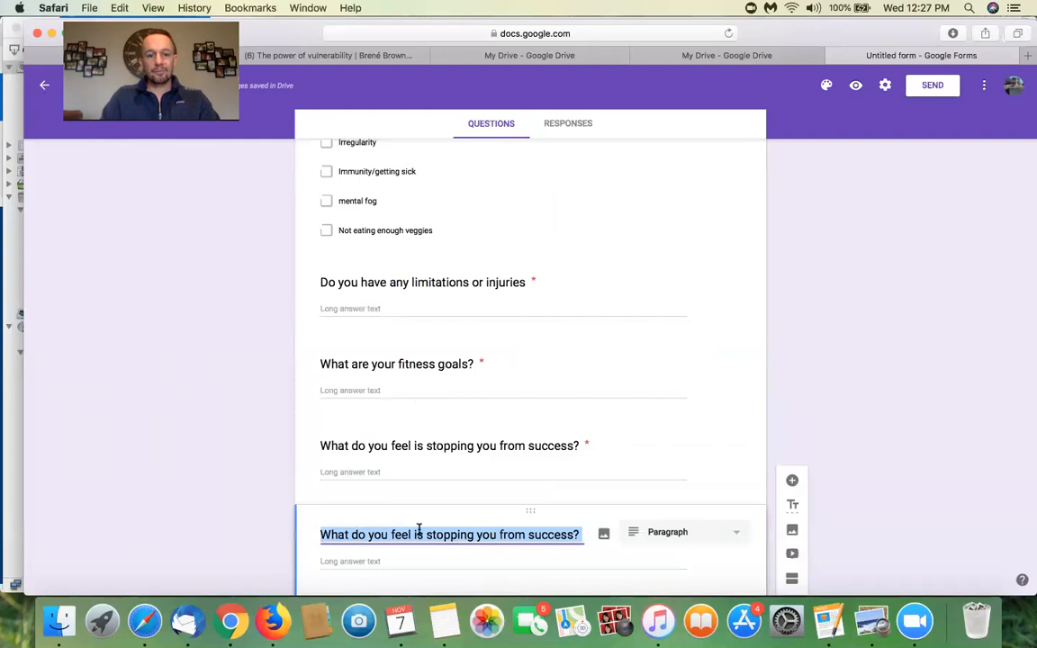
pyautogui.write('Describe your WHY?')
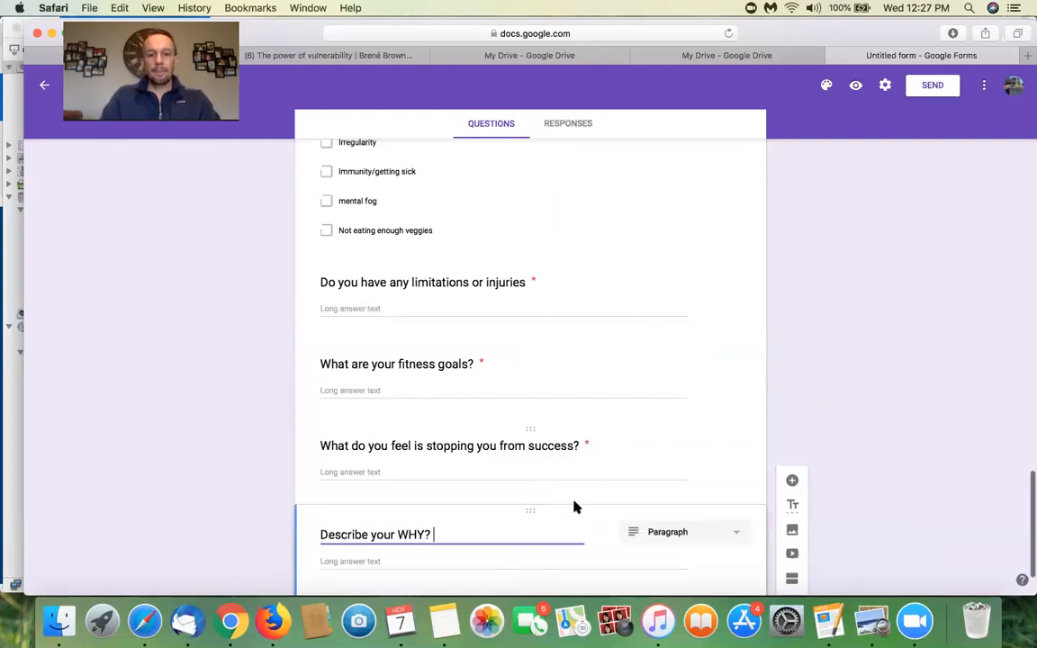
pyautogui.press('BackSpace')
pyautogui.scroll(-2, 660, 528)
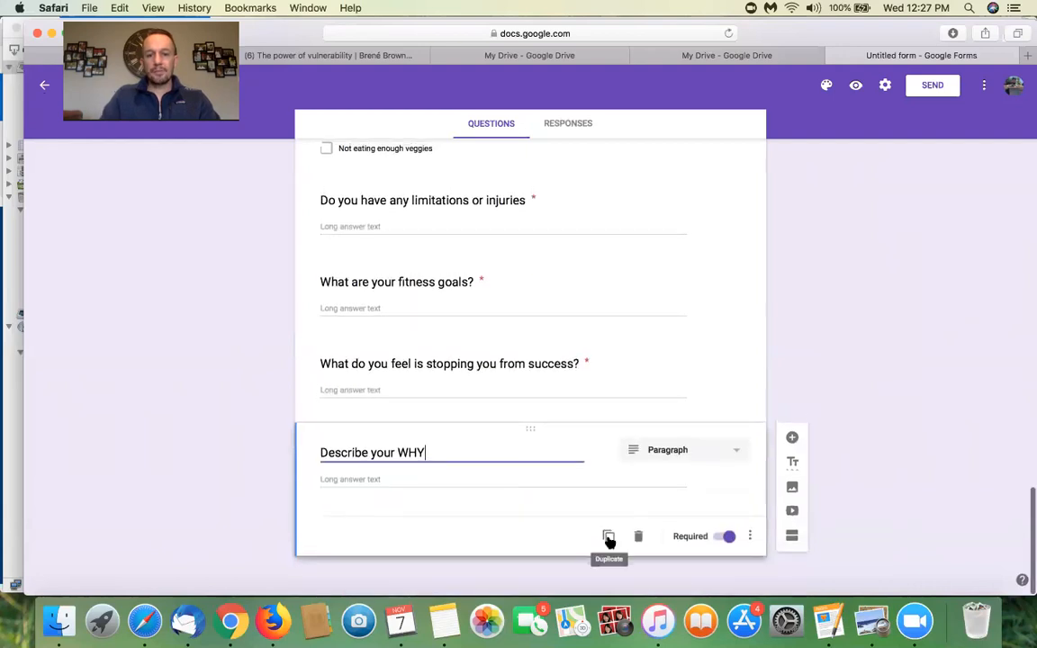
# Duplicate the "Describe your WHY" question, consult the PDF in Preview, and title the copy "What motivates or inspires you".
pyautogui.click(828, 621)
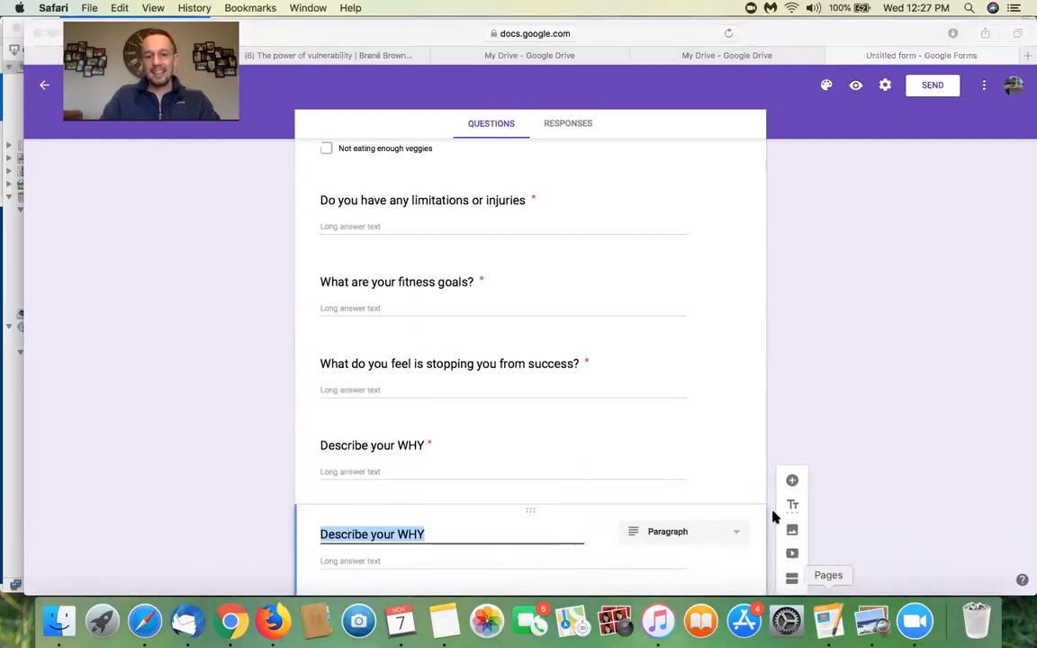
pyautogui.scroll(-2, 587, 448)
pyautogui.scroll(2, 539, 423)
pyautogui.click(135, 418)
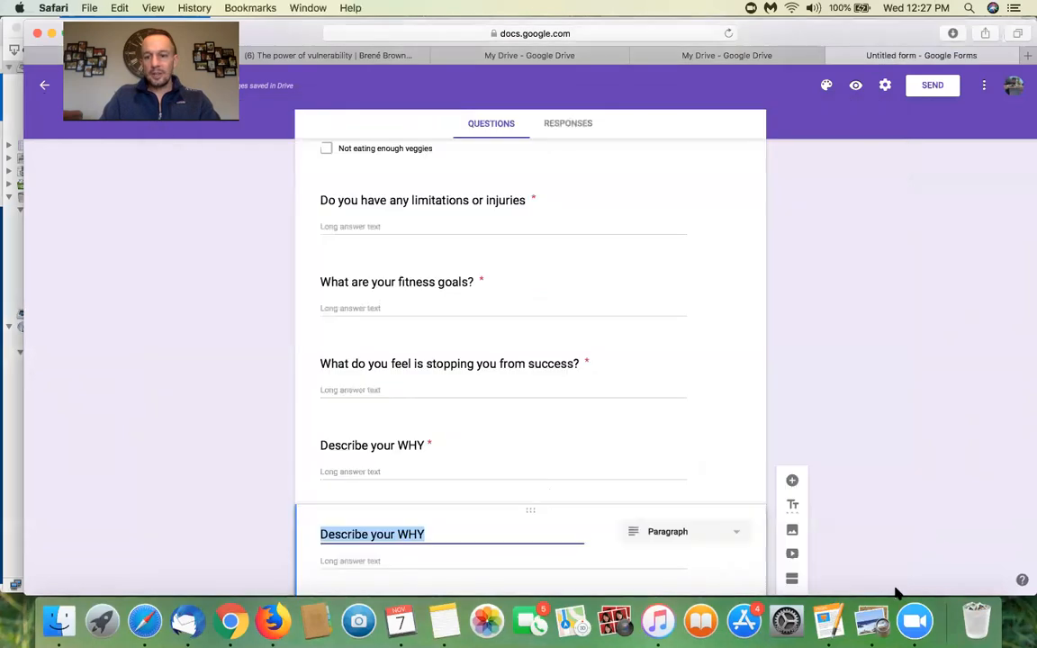
pyautogui.click(871, 621)
pyautogui.scroll(-3, 720, 315)
pyautogui.scroll(2, 720, 315)
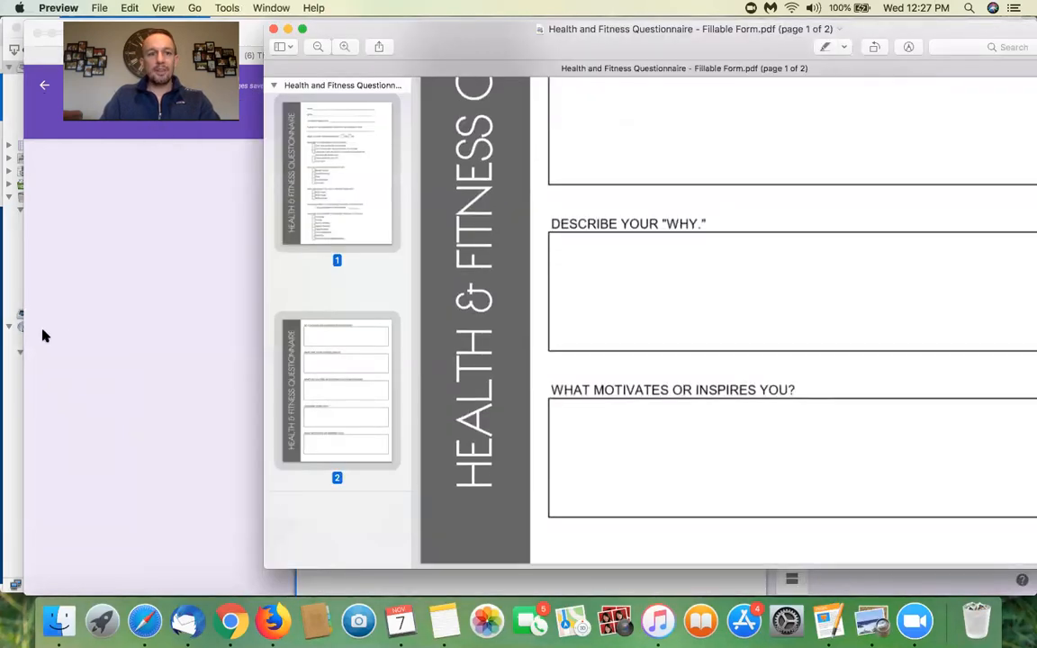
pyautogui.click(202, 336)
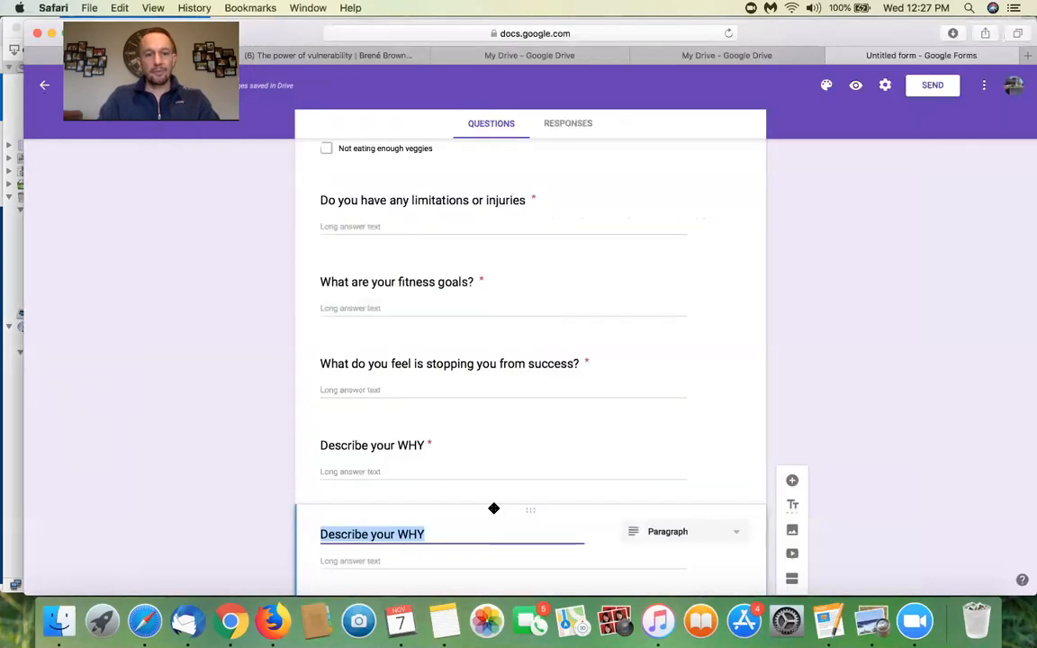
pyautogui.write('What motivates or inspires')
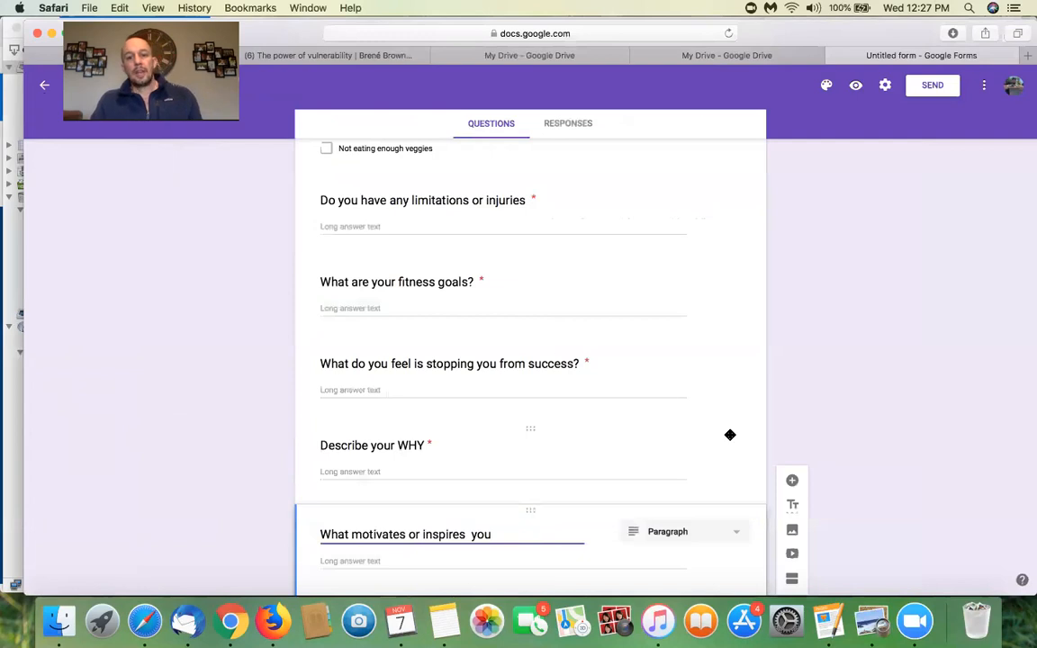
# Review the form from its title and before-and-after photo through the contact, fitness level, product and coach history questions.
pyautogui.scroll(-2, 636, 470)
pyautogui.scroll(10, 742, 448)
pyautogui.scroll(12, 709, 379)
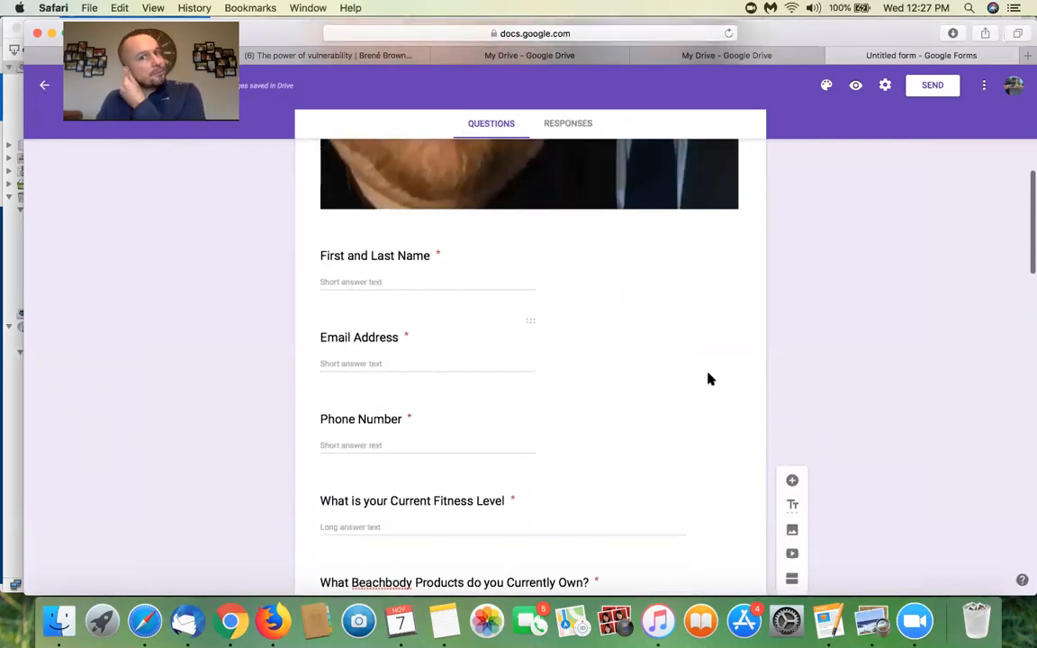
pyautogui.scroll(-5, 708, 375)
pyautogui.scroll(3, 708, 373)
pyautogui.scroll(-3, 721, 392)
pyautogui.scroll(6, 720, 389)
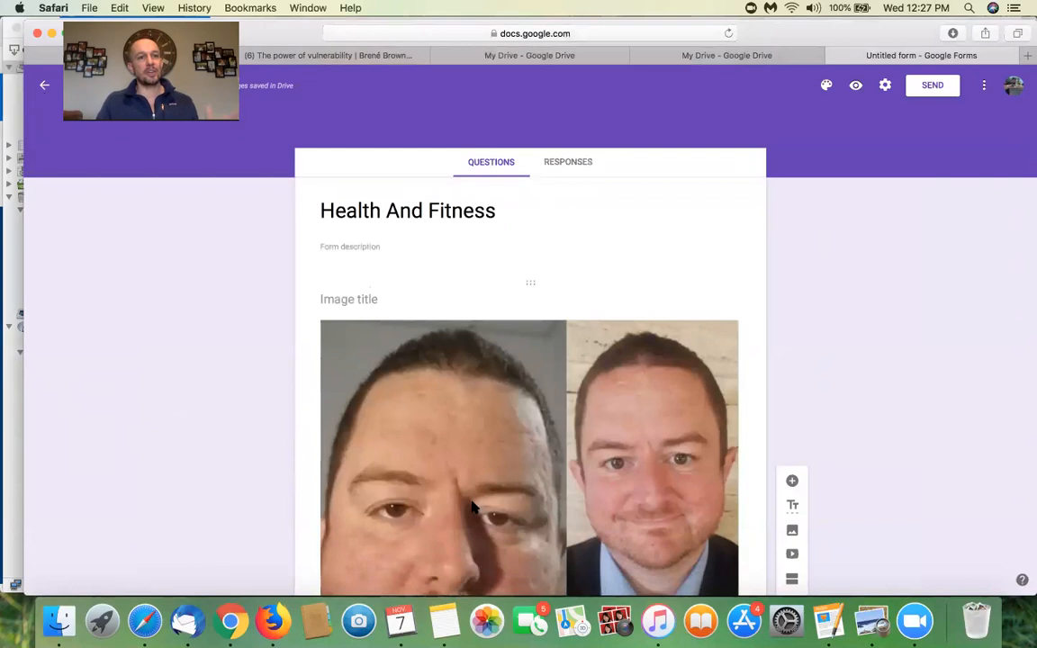
pyautogui.scroll(-5, 391, 417)
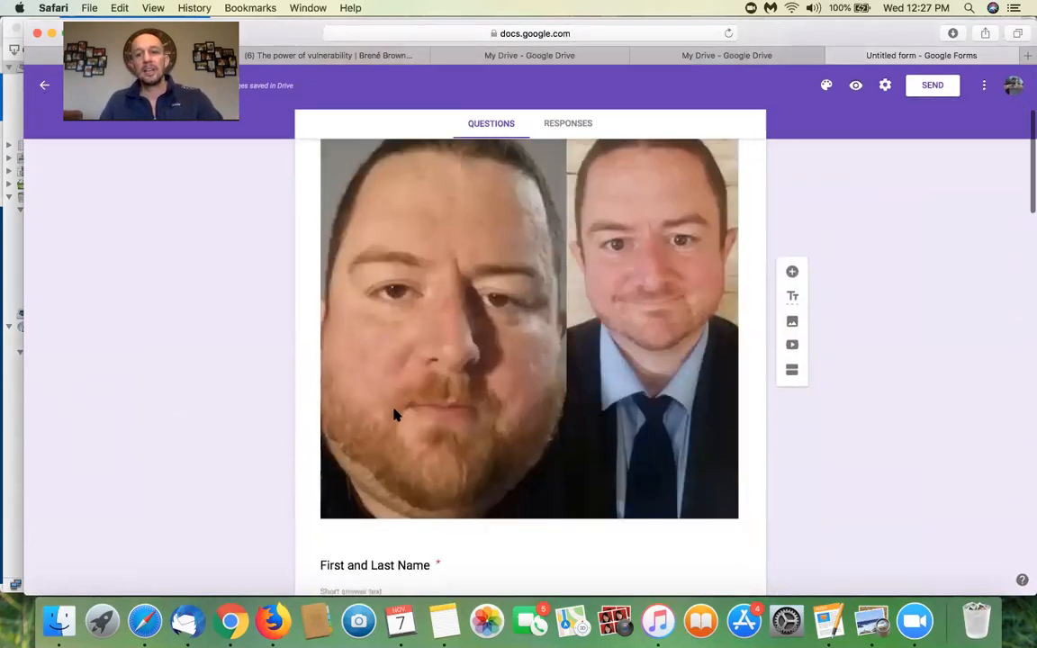
pyautogui.scroll(-3, 393, 414)
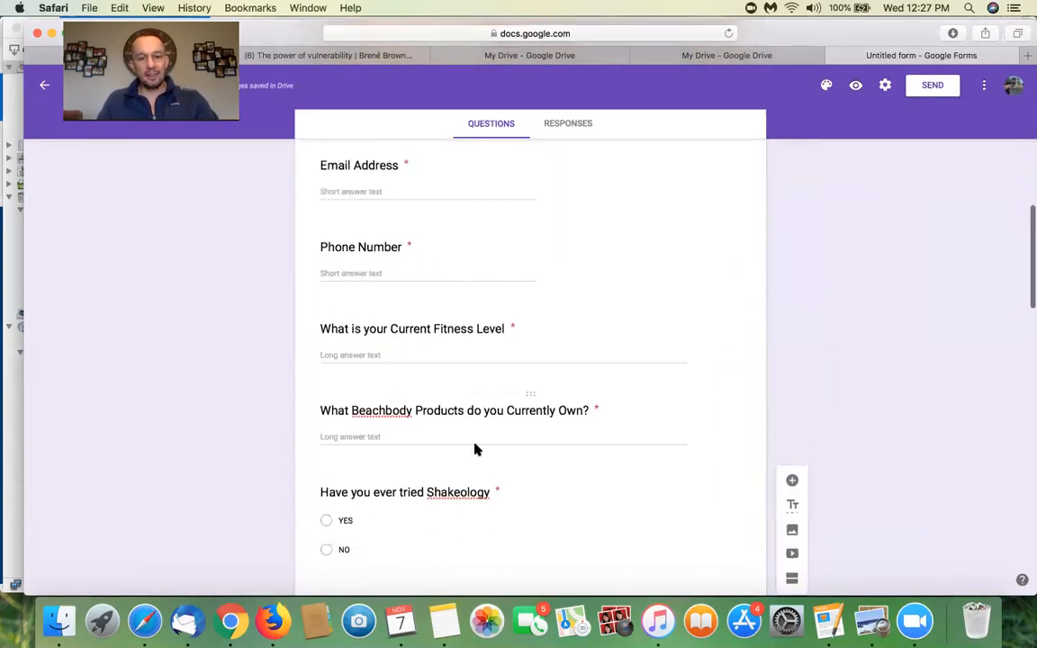
pyautogui.scroll(-3, 414, 285)
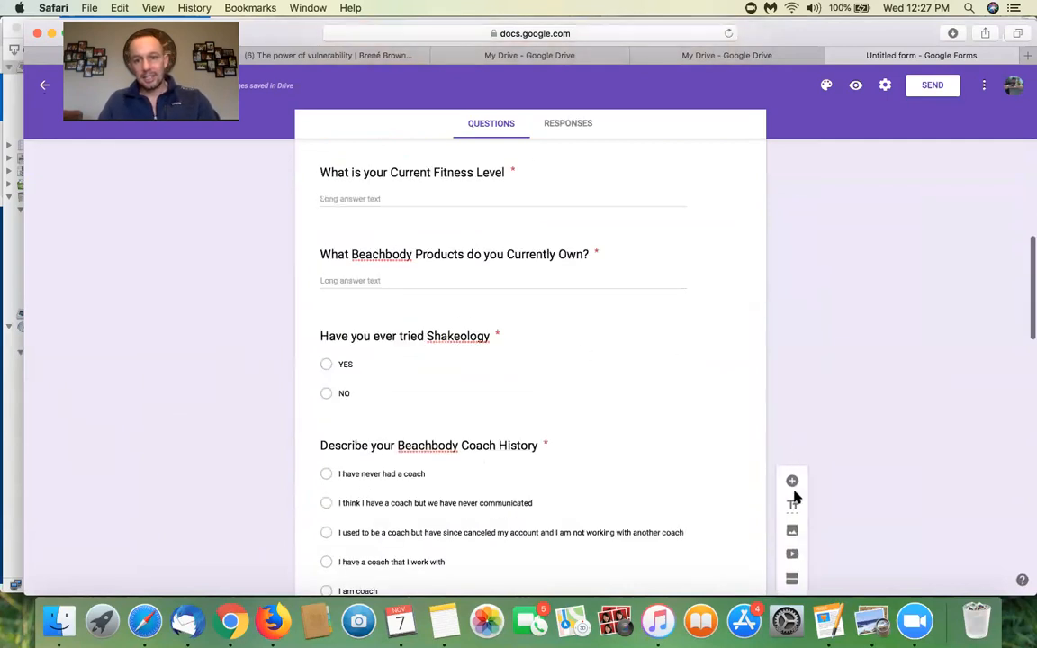
# Start inserting a video below the "Have you ever tried Shakeology" question, using a YouTube URL as the source.
pyautogui.click(502, 317)
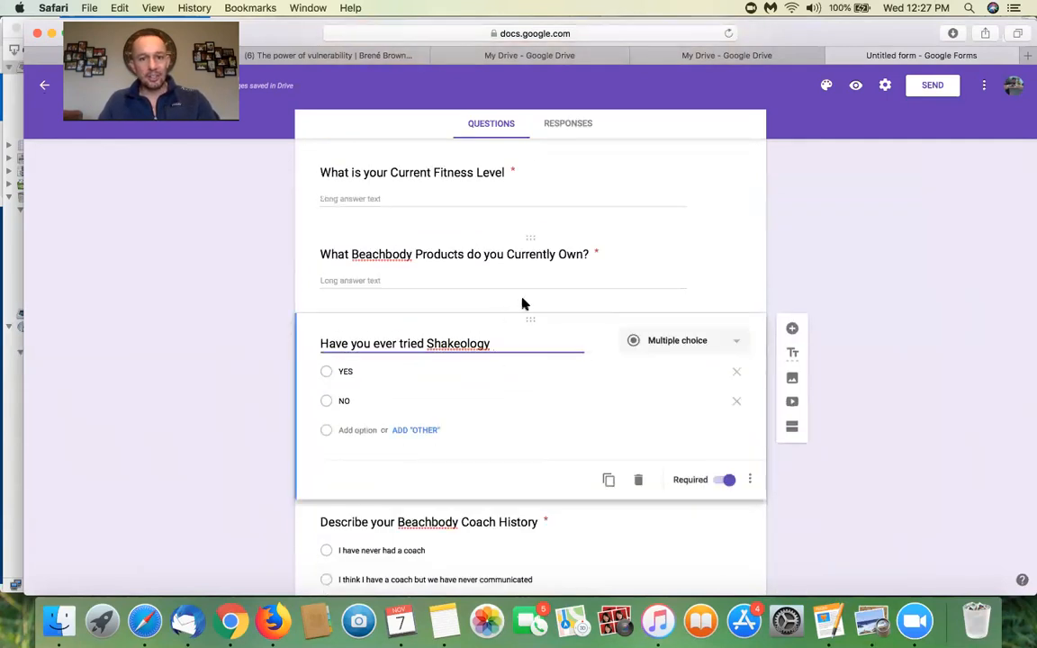
pyautogui.scroll(2, 523, 303)
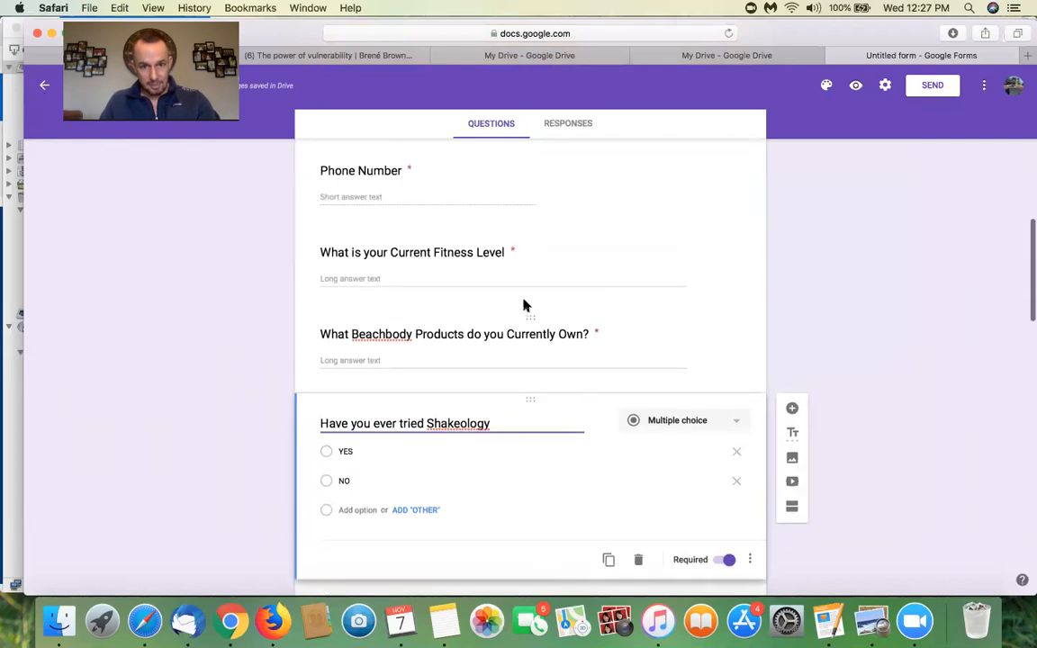
pyautogui.click(793, 485)
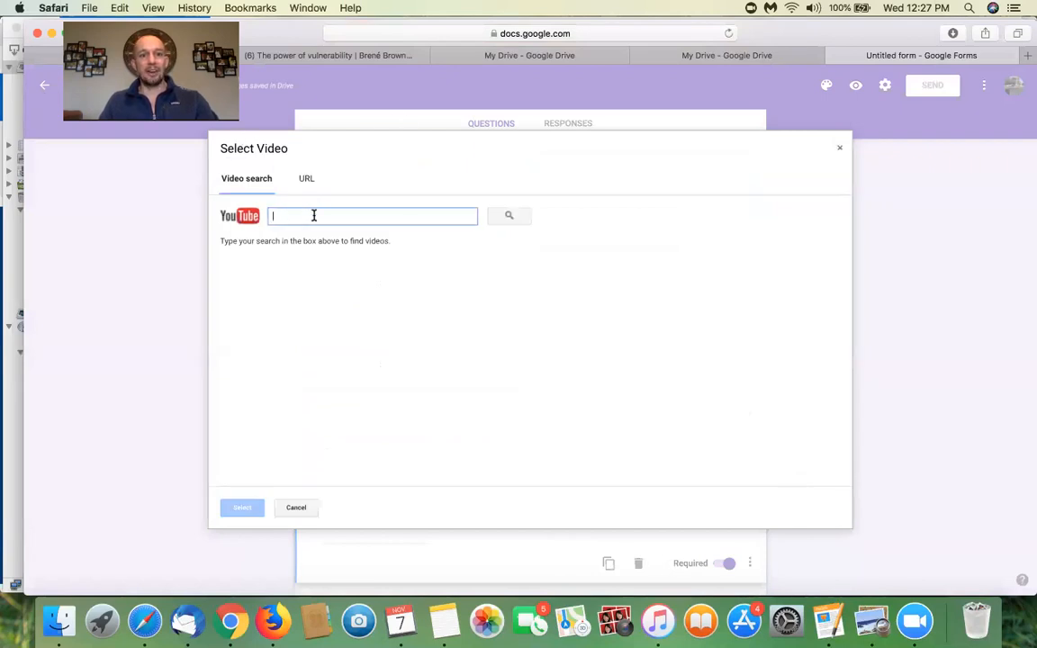
pyautogui.click(306, 180)
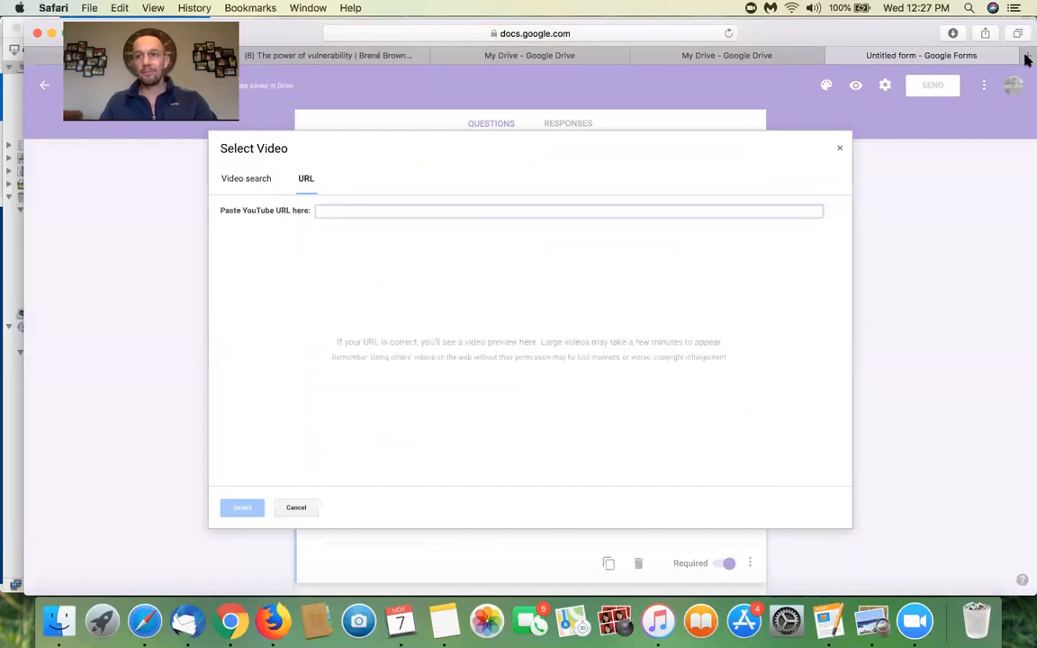
# Open youtube.com in a new browser tab.
pyautogui.click(1027, 55)
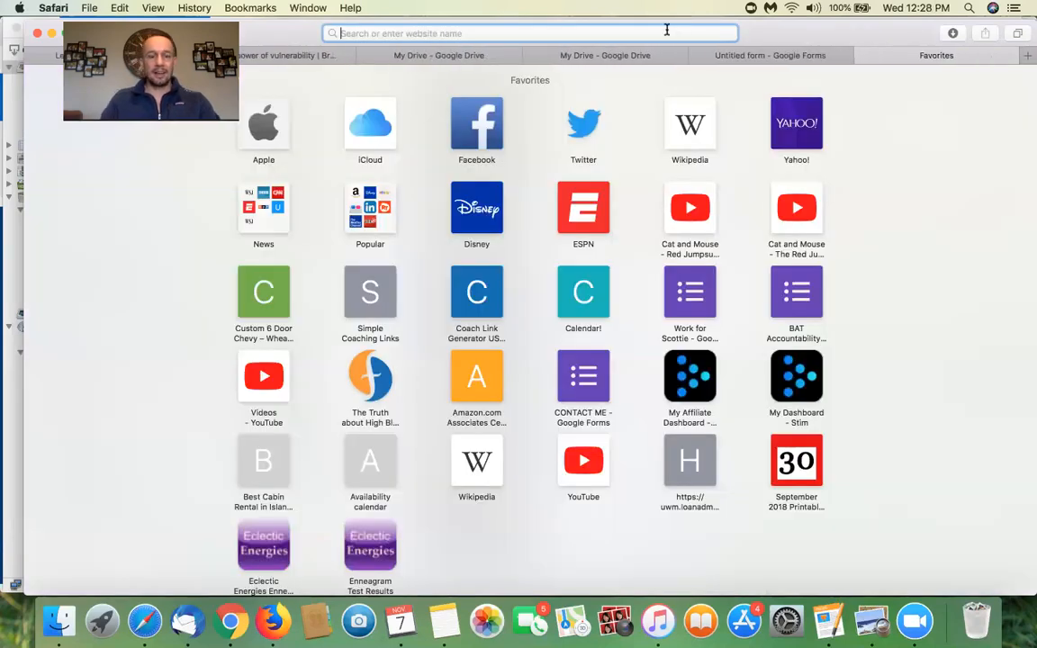
pyautogui.write('youtube.com')
pyautogui.press('Return')
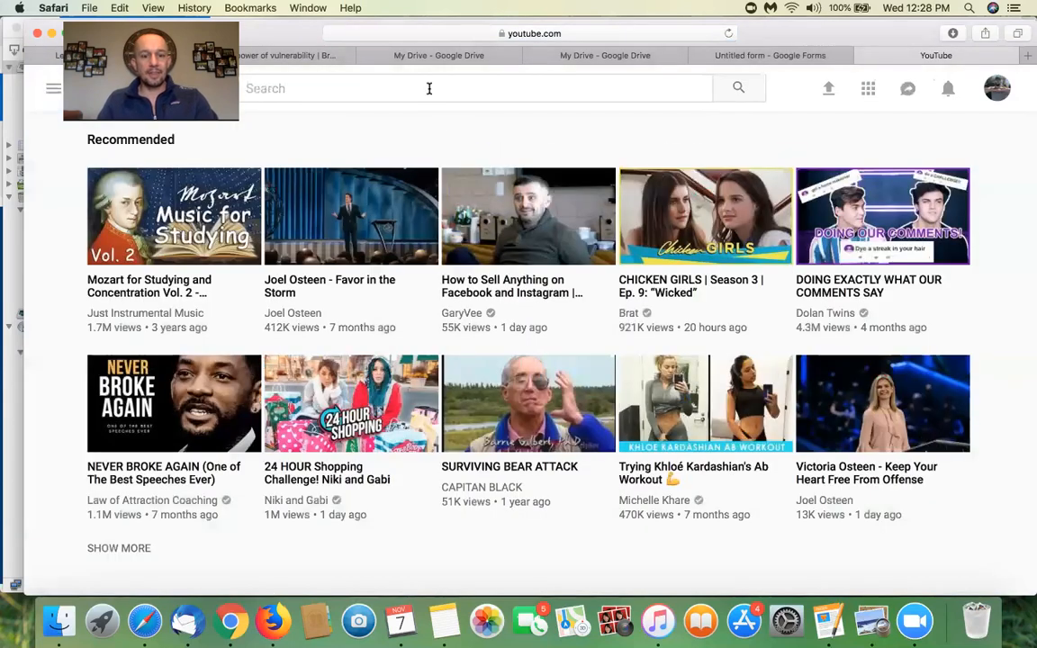
# Search YouTube for "tony horton ingredients shakeology" and open the video "Shakeology Ingredients: Tony Horton Checks Out Shakeology".
pyautogui.click(388, 84)
pyautogui.write('ton')
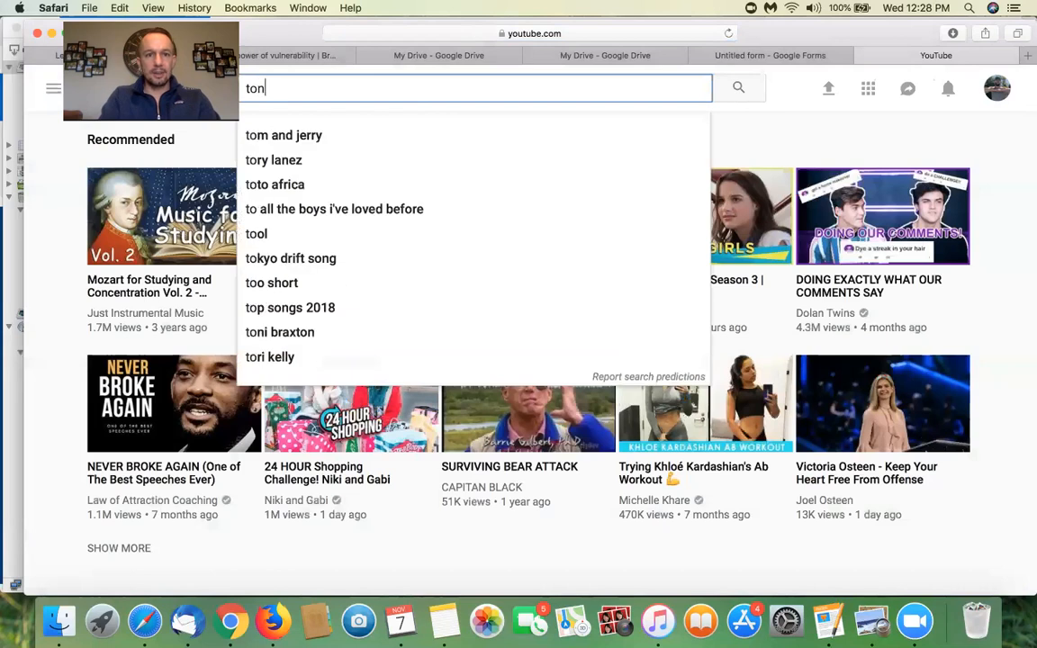
pyautogui.write('y horton inge')
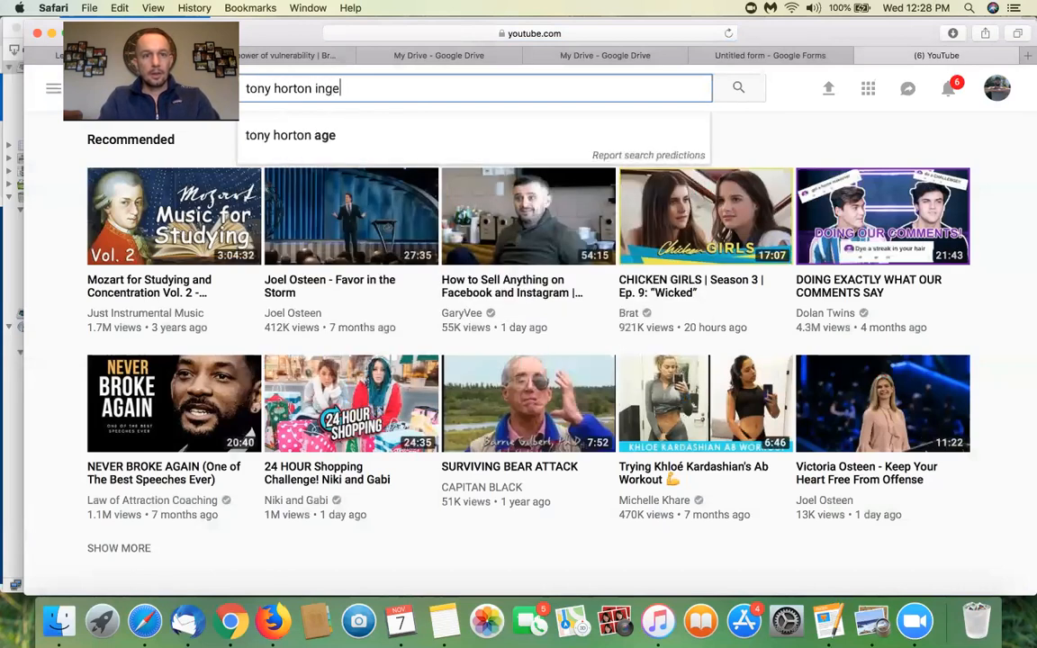
pyautogui.press('BackSpace')
pyautogui.write('redients shakeology')
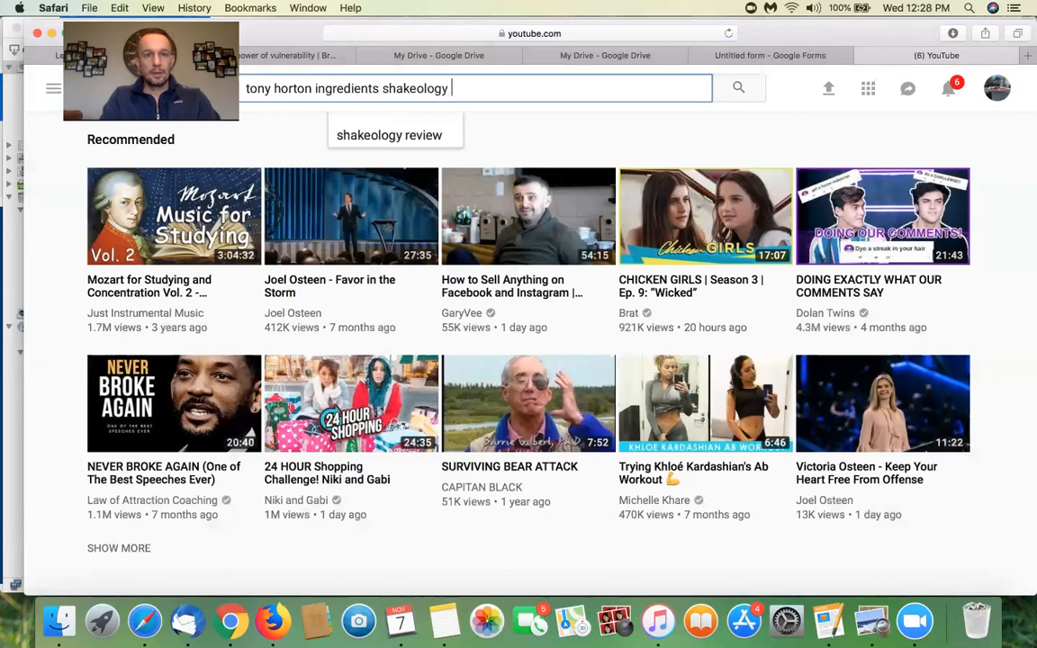
pyautogui.press('Return')
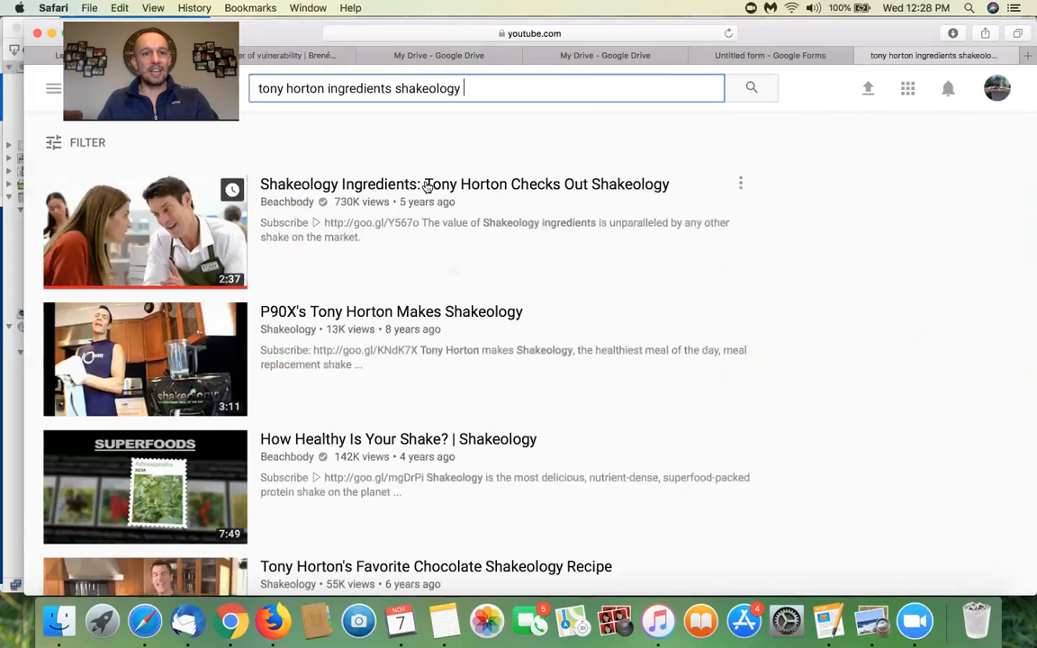
pyautogui.click(427, 185)
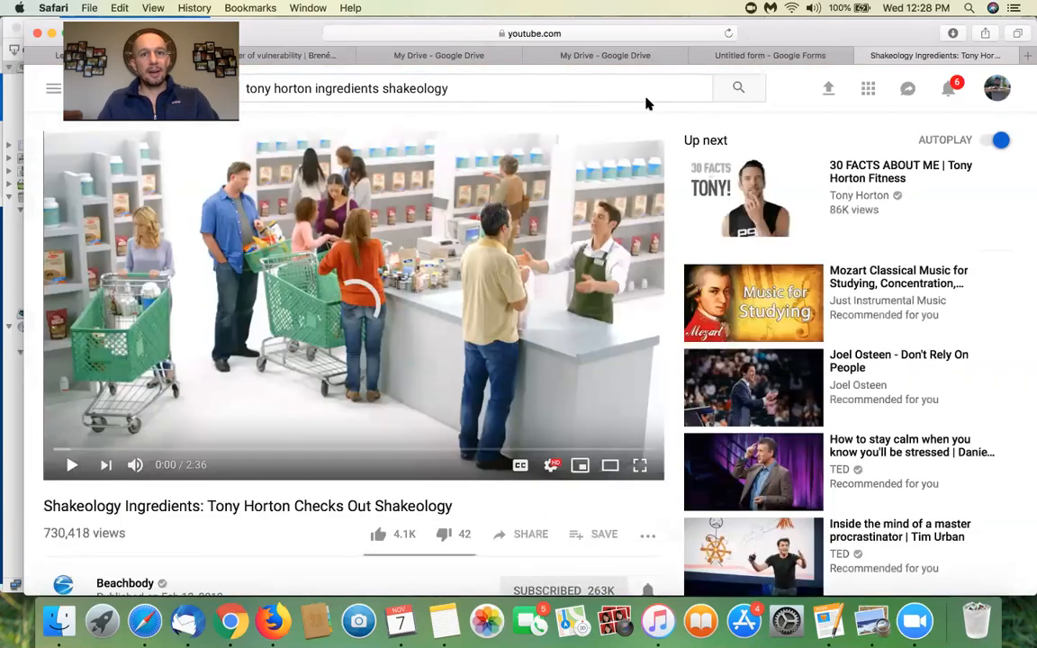
# Copy the web address of the Shakeology Ingredients video page.
pyautogui.click(553, 39)
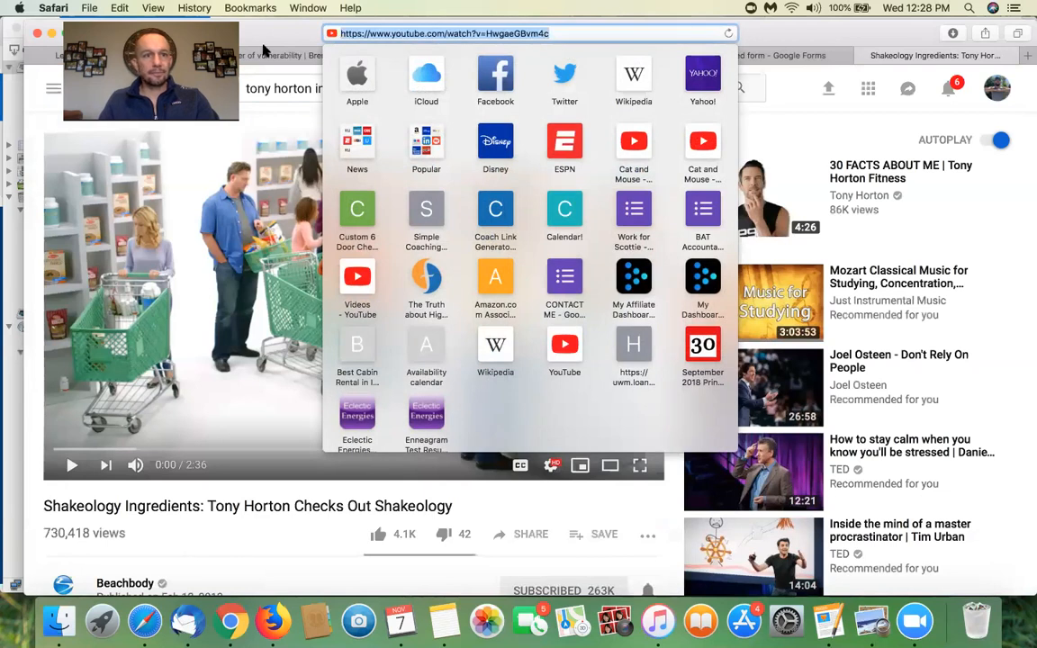
pyautogui.moveTo(402, 45); pyautogui.dragTo(402, 87)
pyautogui.press('Escape')
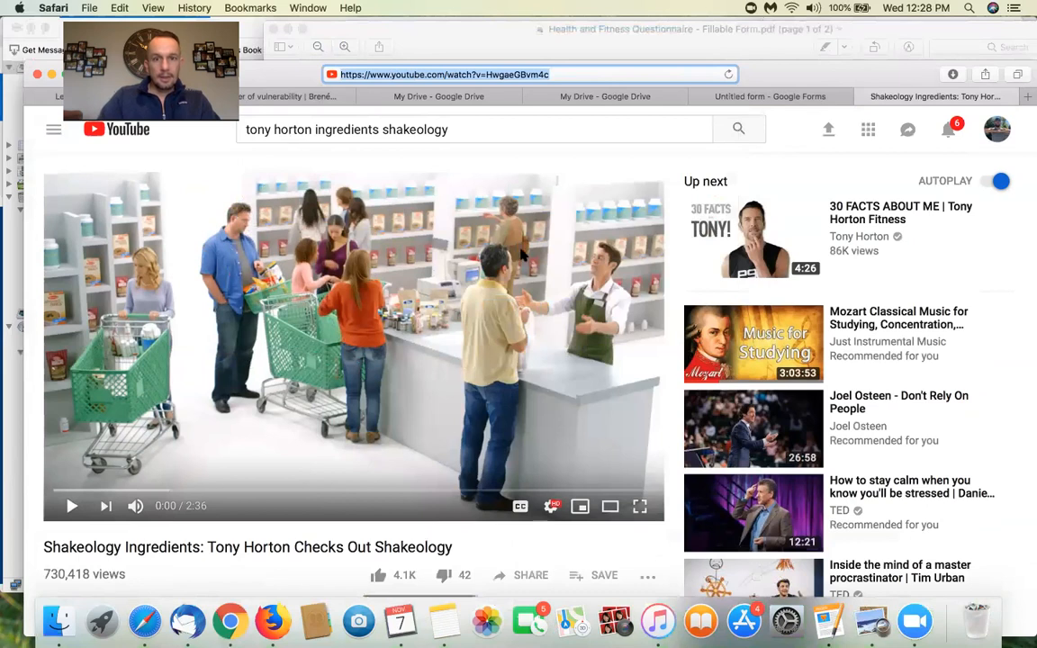
pyautogui.doubleClick(570, 76)
pyautogui.press('super+a')
pyautogui.press('super+c')
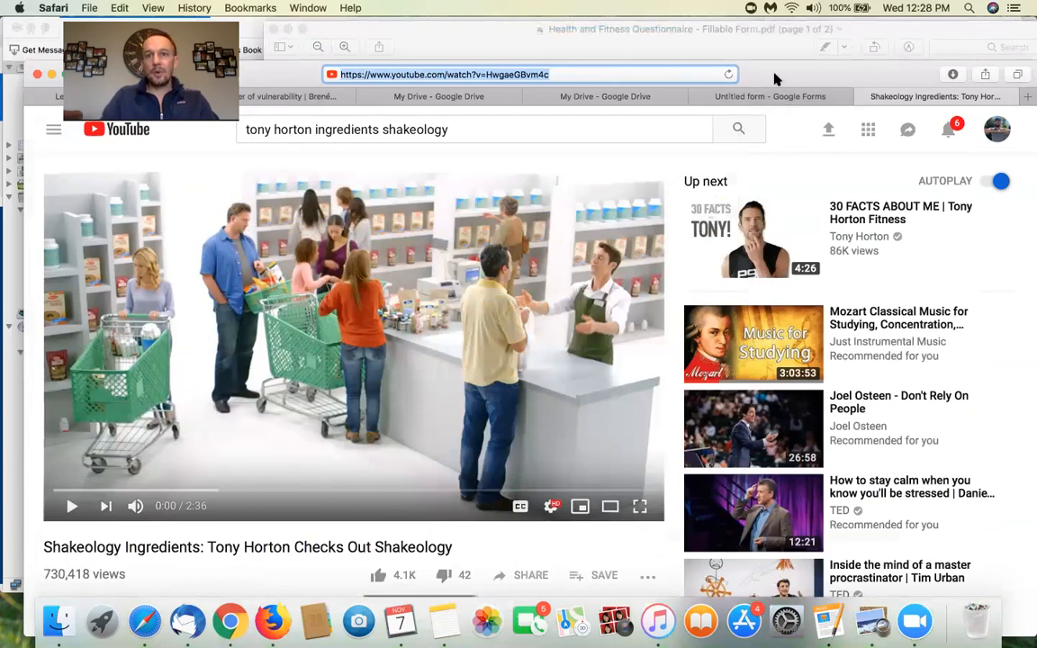
pyautogui.moveTo(697, 68); pyautogui.dragTo(683, 24)
pyautogui.moveTo(756, 27); pyautogui.dragTo(755, 26)
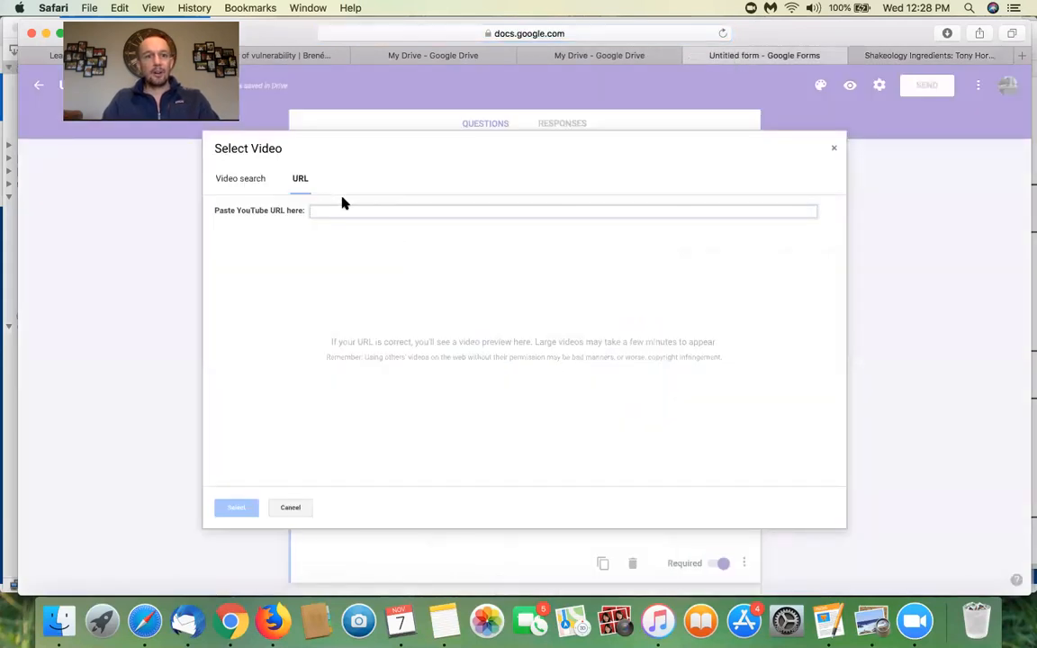
pyautogui.click(338, 209)
pyautogui.press('super+v')
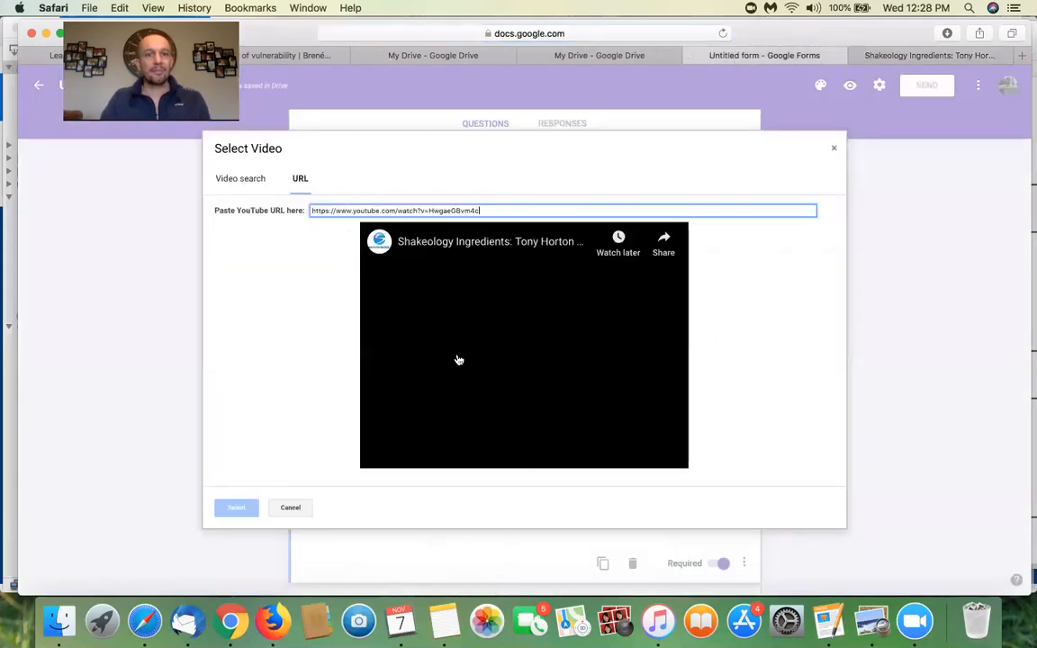
pyautogui.click(236, 507)
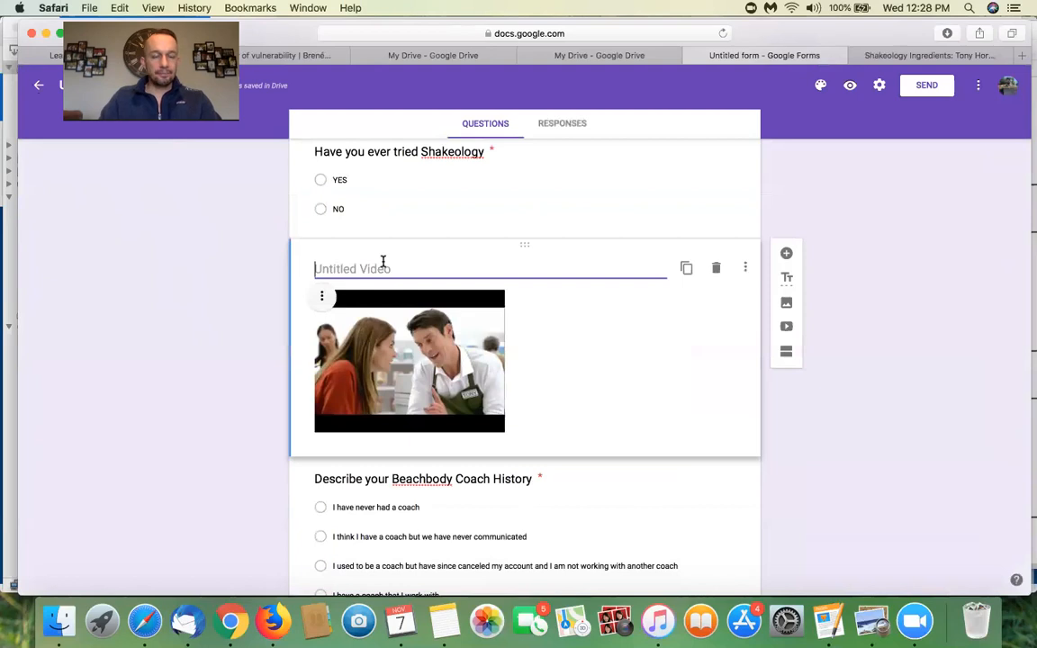
pyautogui.write("What's in Shakeology?")
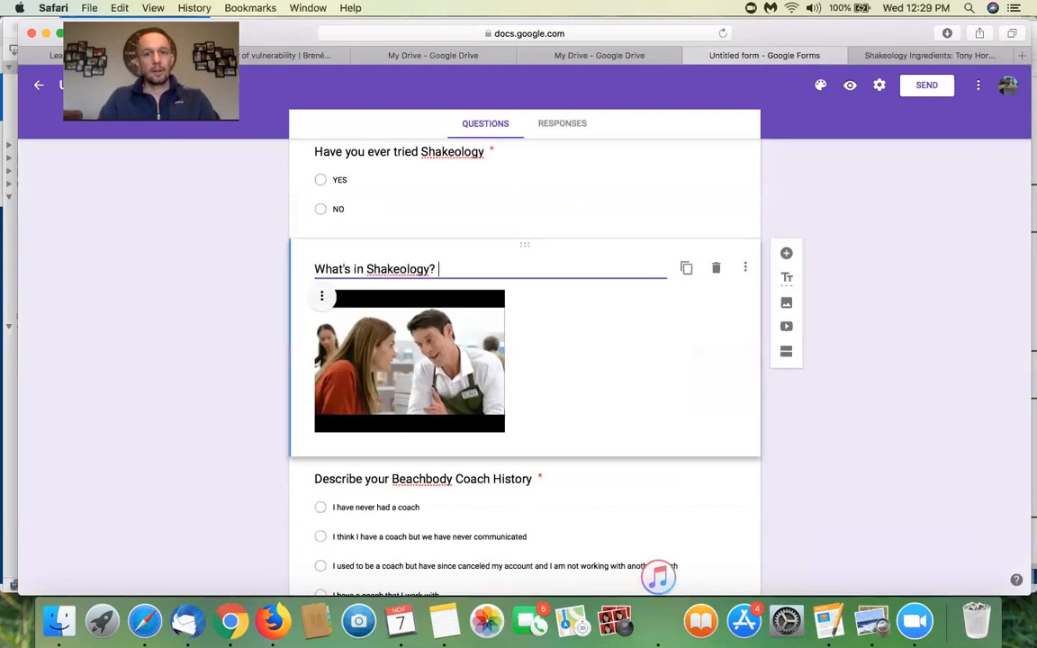
pyautogui.click(636, 392)
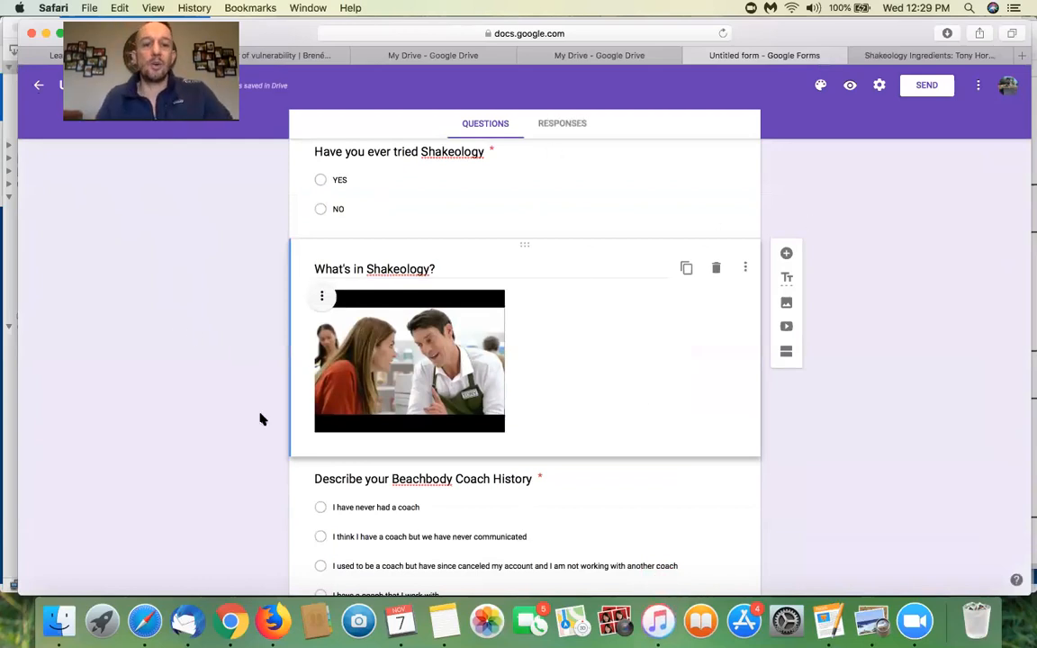
# Review the whole form, from the title and before-and-after photo through the Shakeology video to the final motivation question.
pyautogui.click(528, 502)
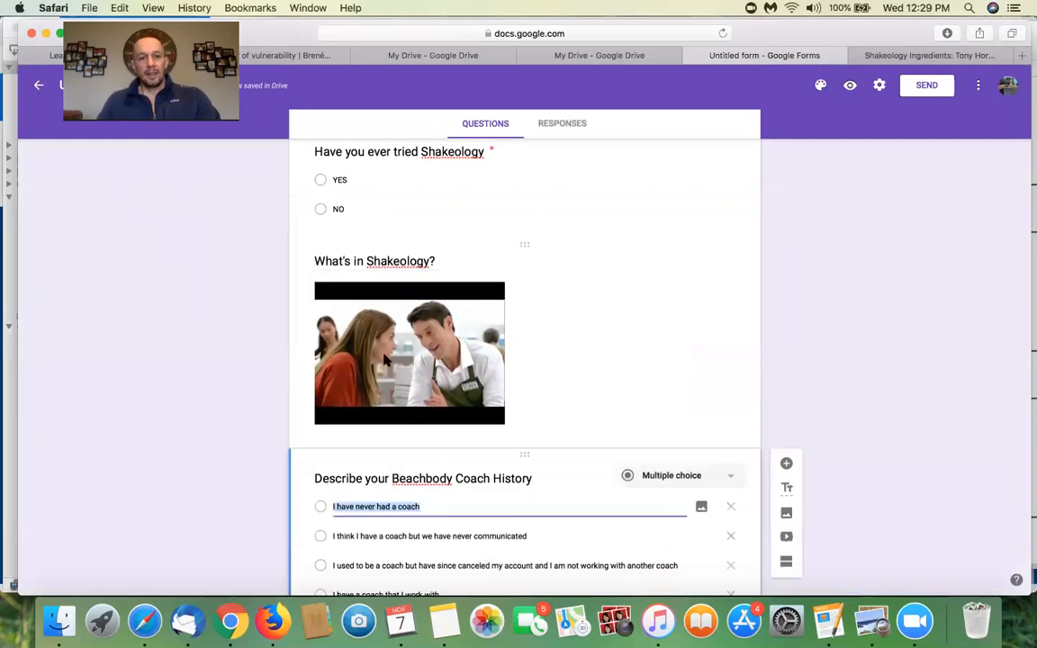
pyautogui.scroll(-4, 601, 446)
pyautogui.rightClick(602, 432)
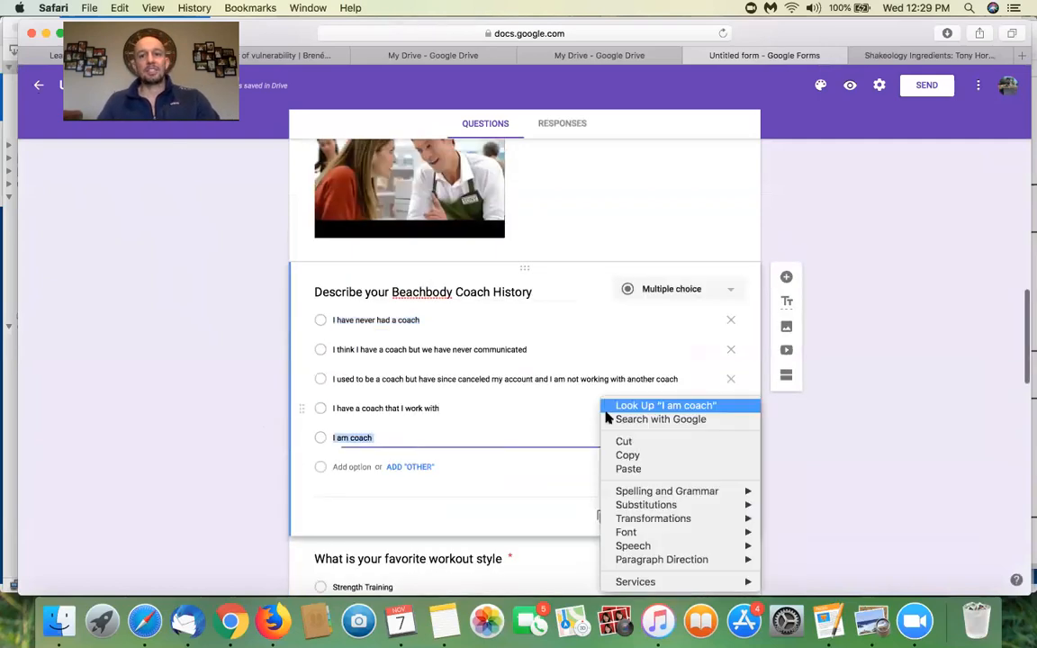
pyautogui.click(932, 475)
pyautogui.click(983, 513)
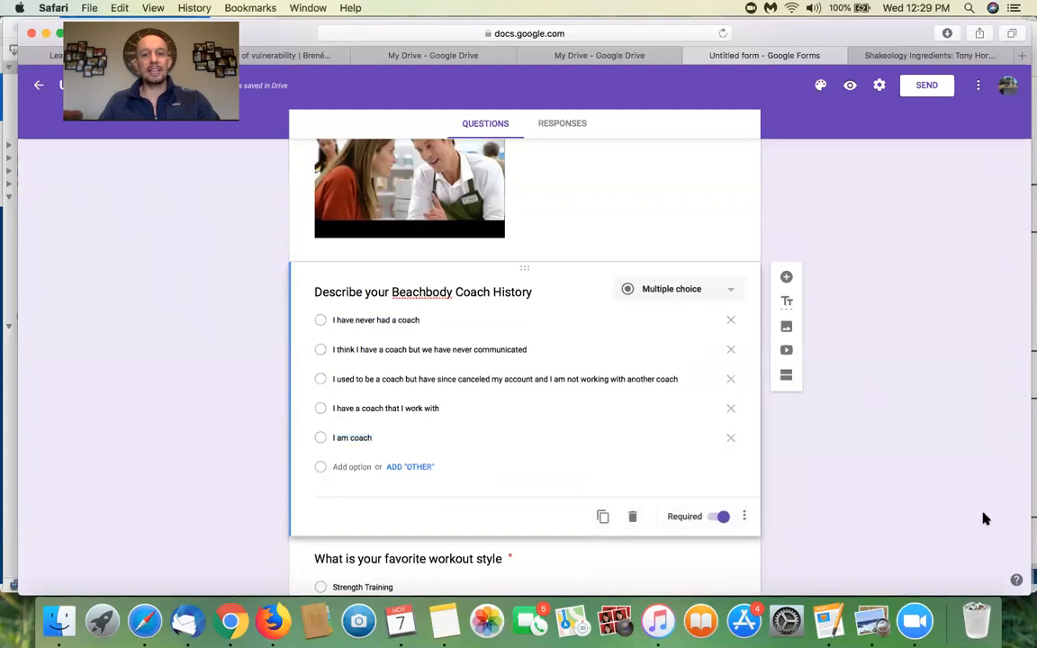
pyautogui.scroll(-2, 660, 378)
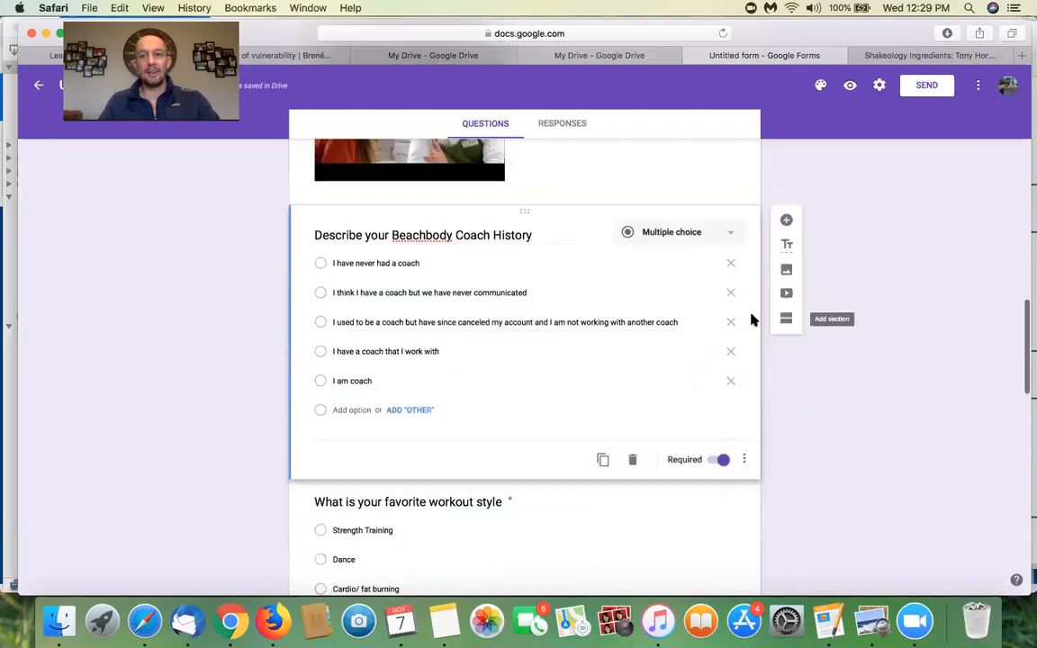
pyautogui.scroll(10, 630, 288)
pyautogui.scroll(-15, 674, 382)
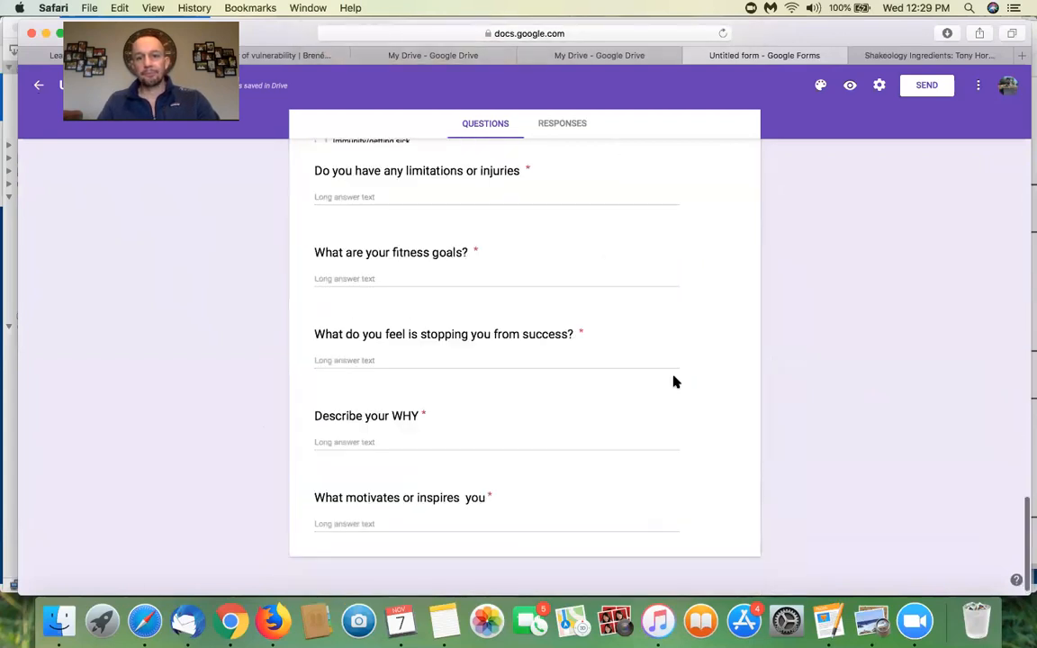
pyautogui.scroll(20, 674, 381)
pyautogui.scroll(-1, 674, 382)
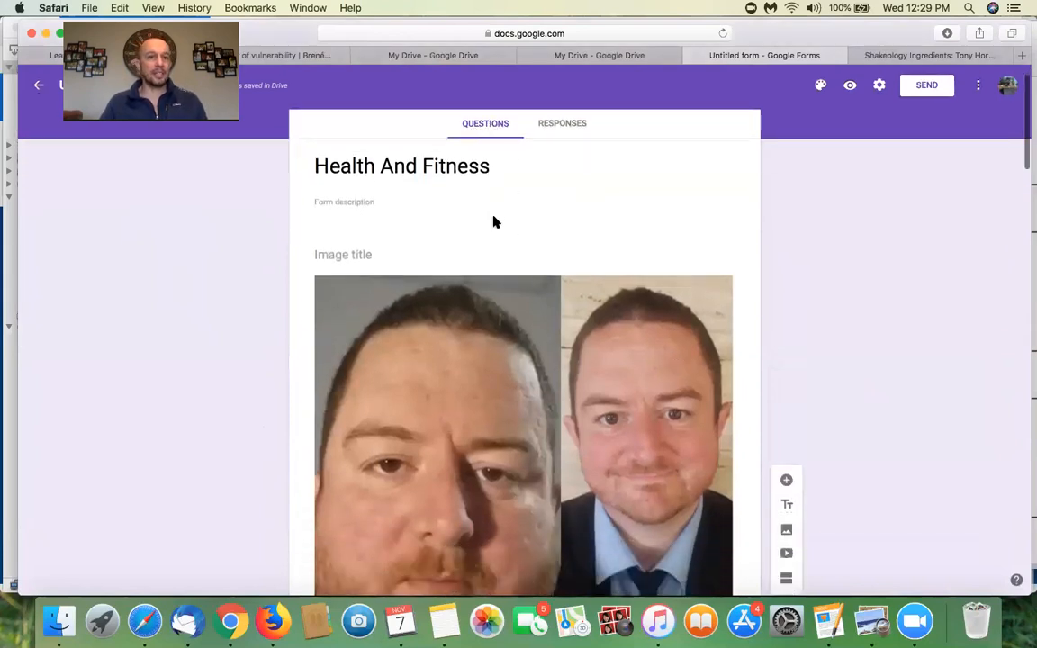
pyautogui.scroll(-1, 440, 231)
pyautogui.scroll(2, 441, 233)
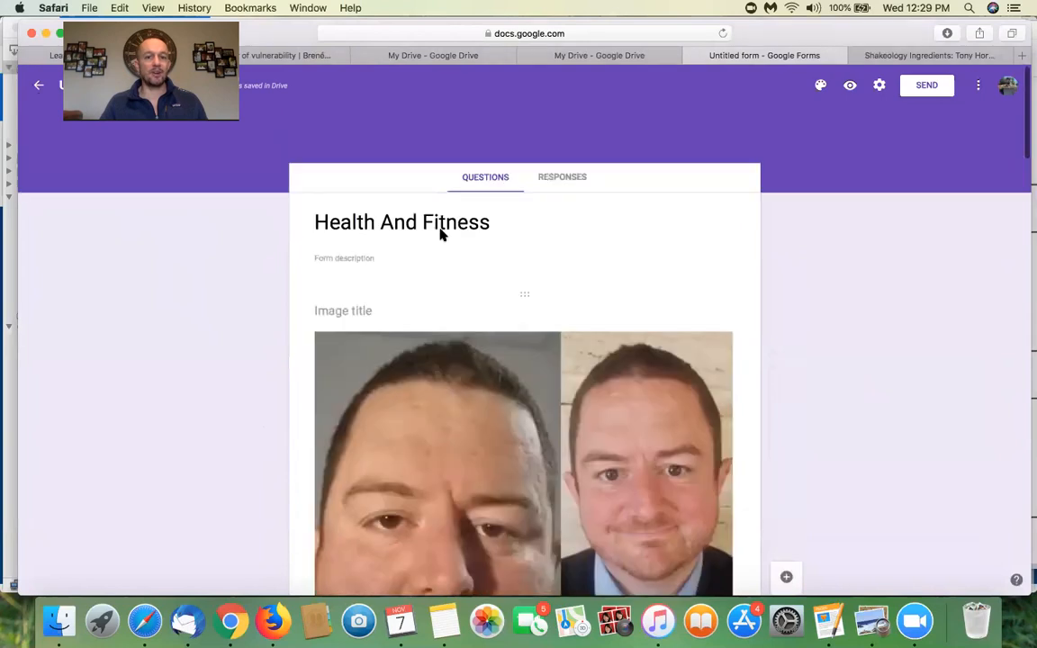
pyautogui.scroll(-10, 440, 232)
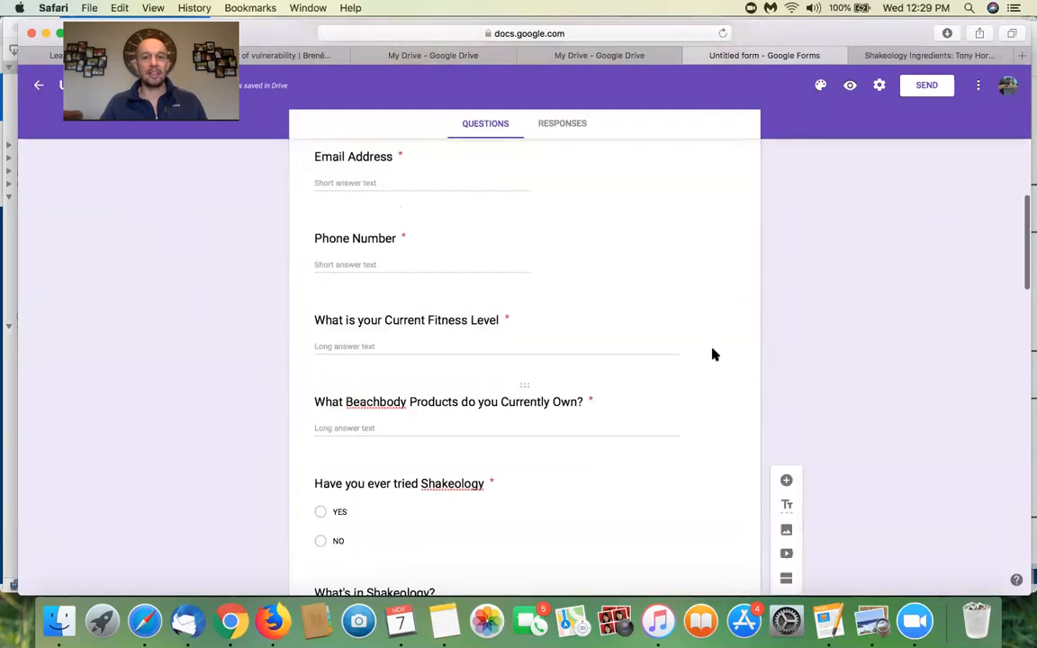
pyautogui.click(717, 336)
pyautogui.scroll(10, 624, 287)
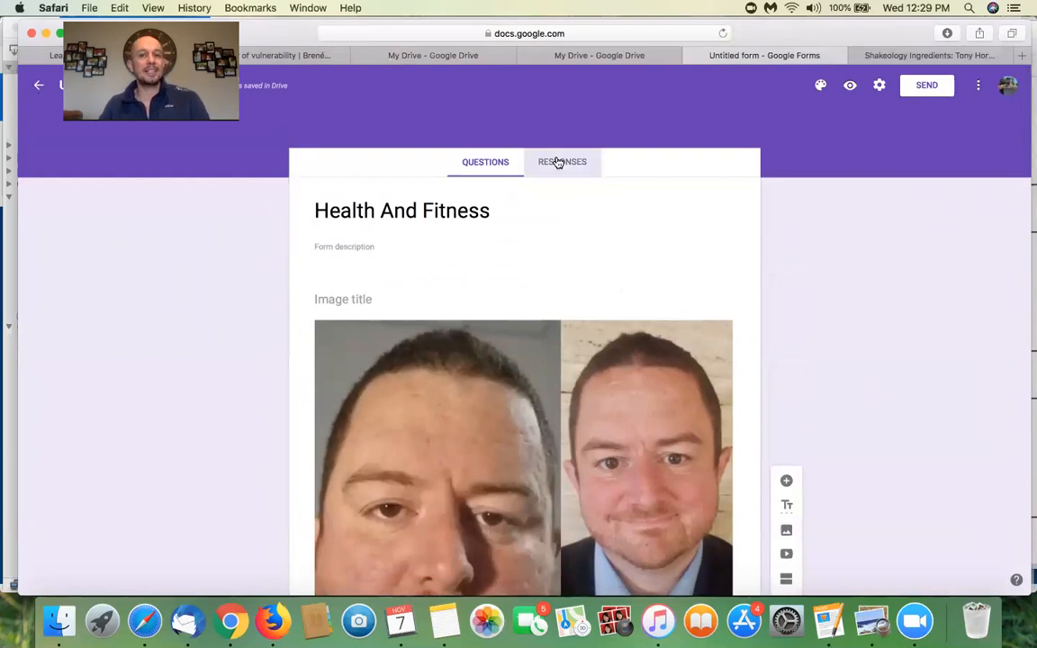
# In the form's responses, switch response acceptance off and back on, and enable email notifications for new responses.
pyautogui.click(558, 162)
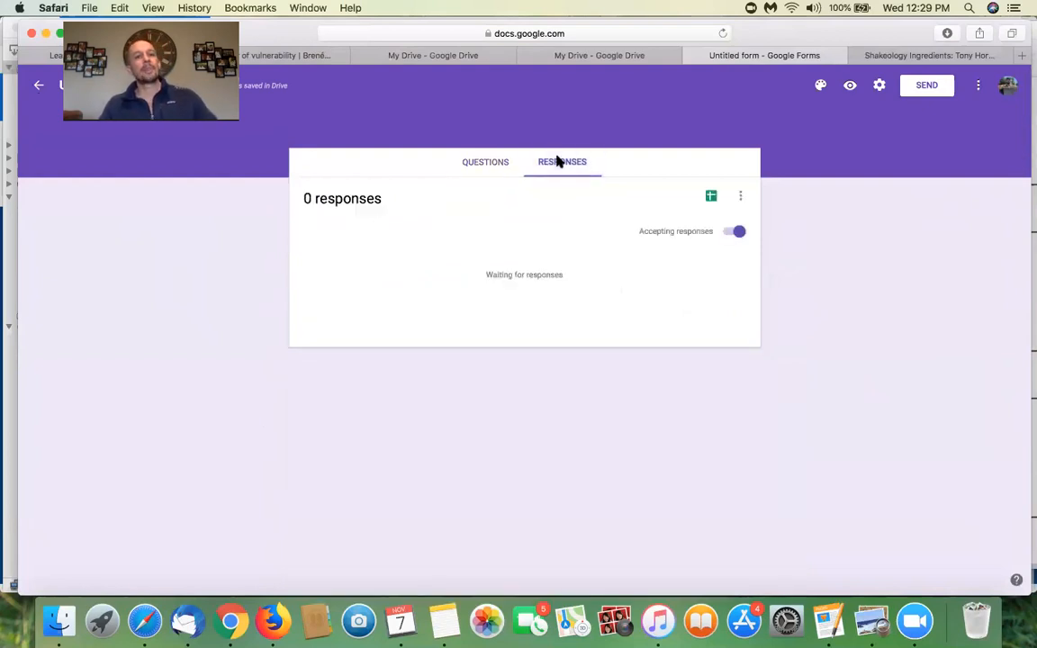
pyautogui.click(736, 233)
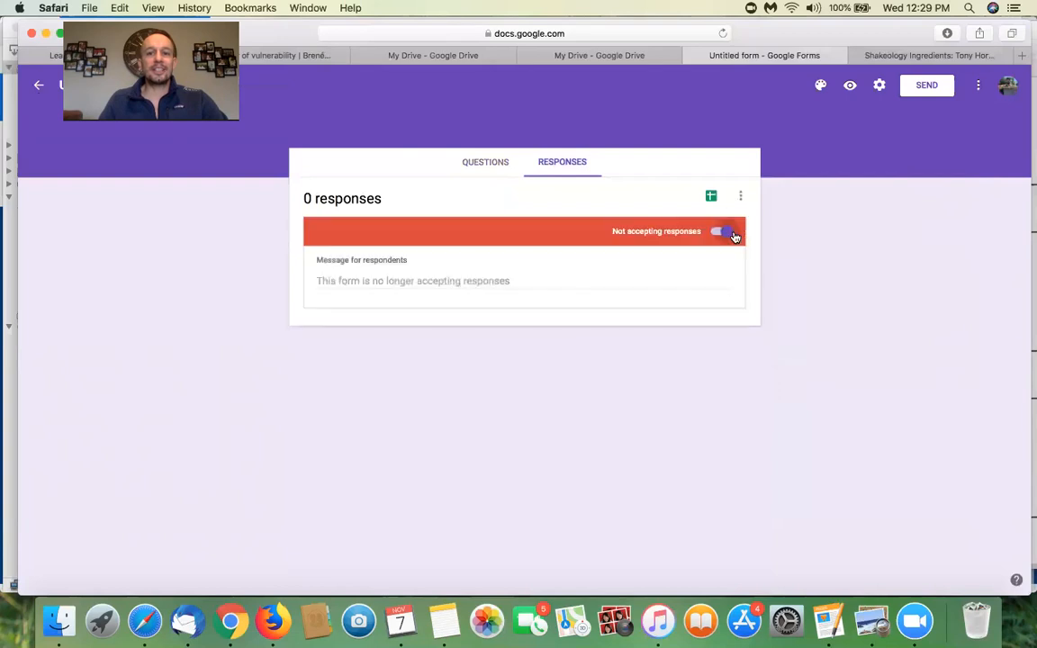
pyautogui.click(719, 233)
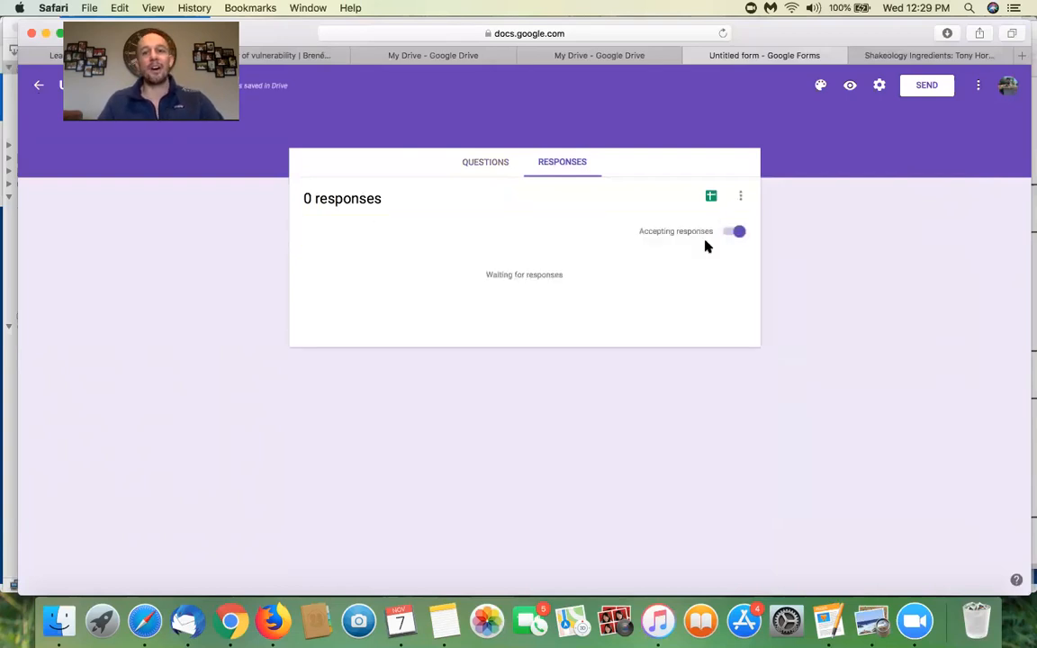
pyautogui.click(741, 198)
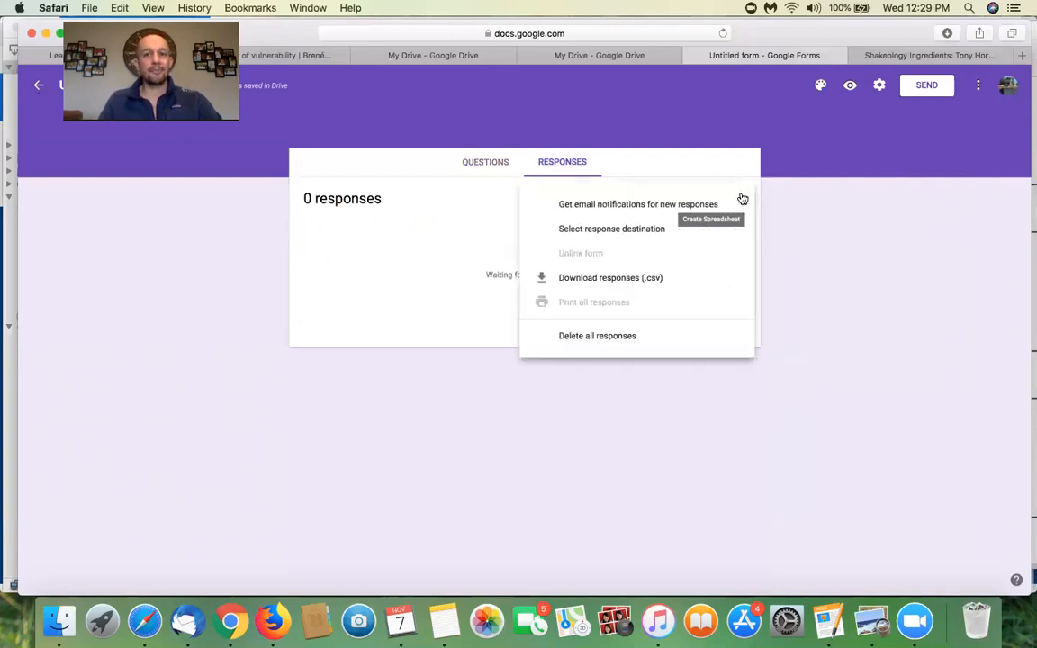
pyautogui.click(586, 207)
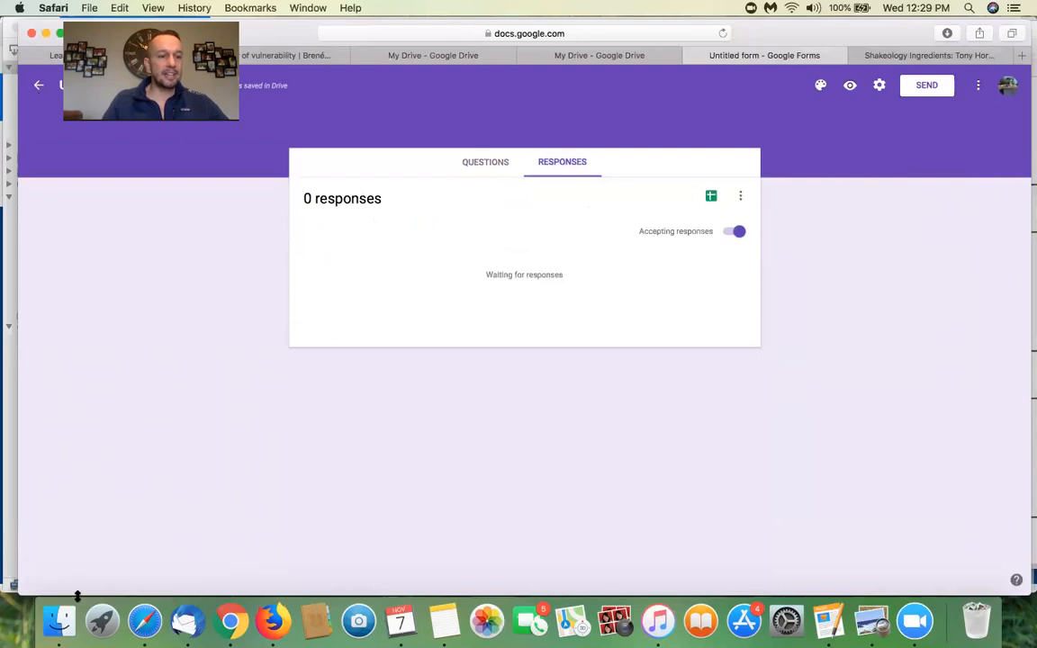
# Create a new spreadsheet named "fitness questions" as the destination for the form's responses.
pyautogui.click(740, 196)
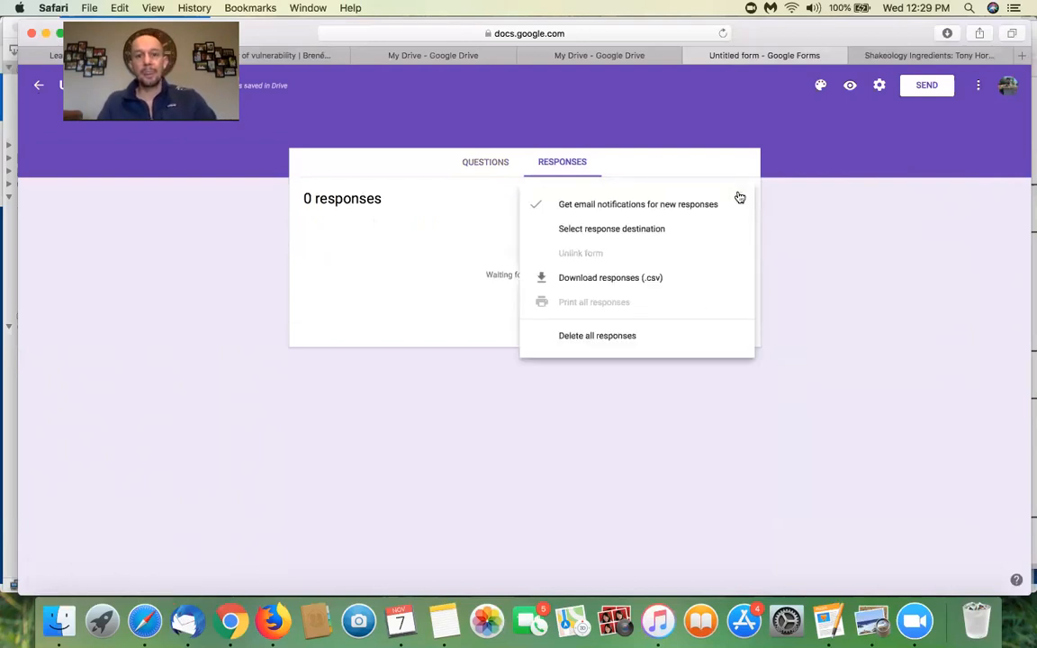
pyautogui.click(611, 231)
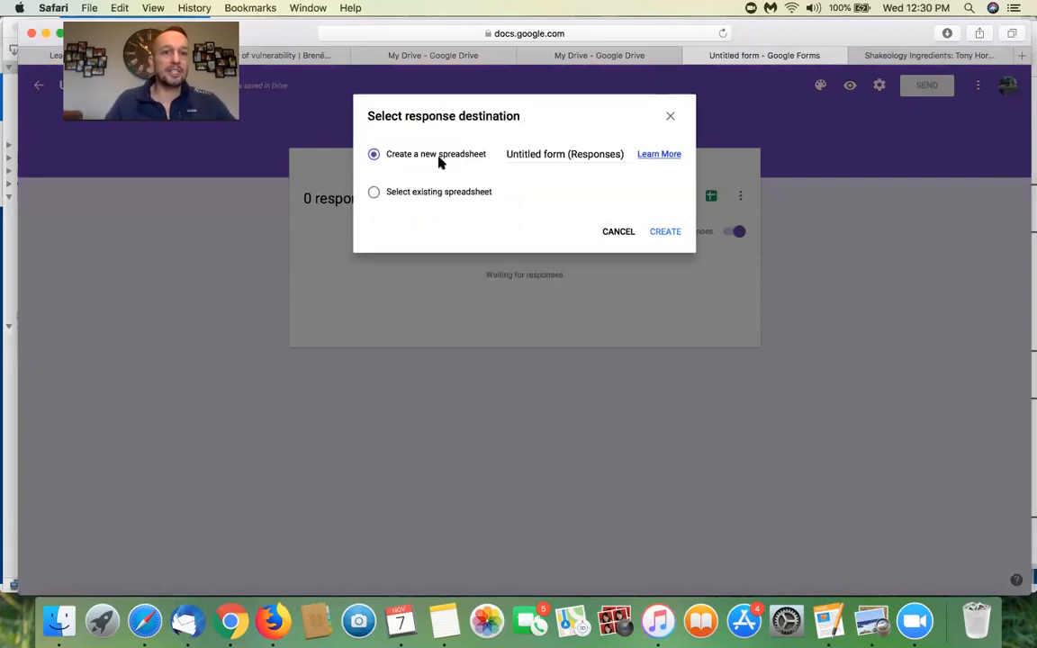
pyautogui.tripleClick(627, 154)
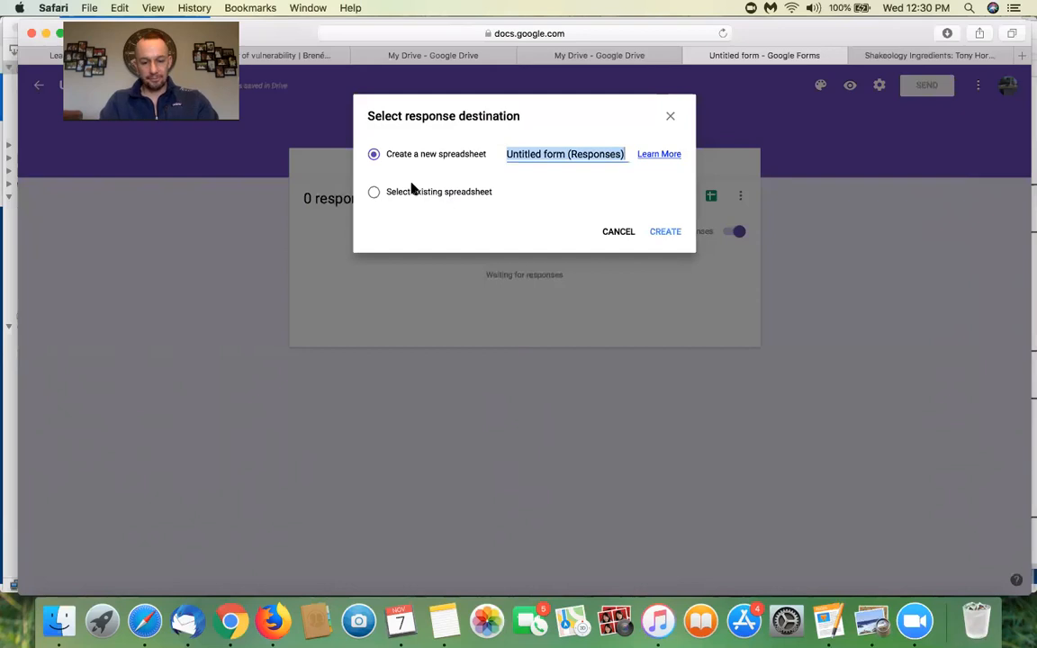
pyautogui.write('fitness ')
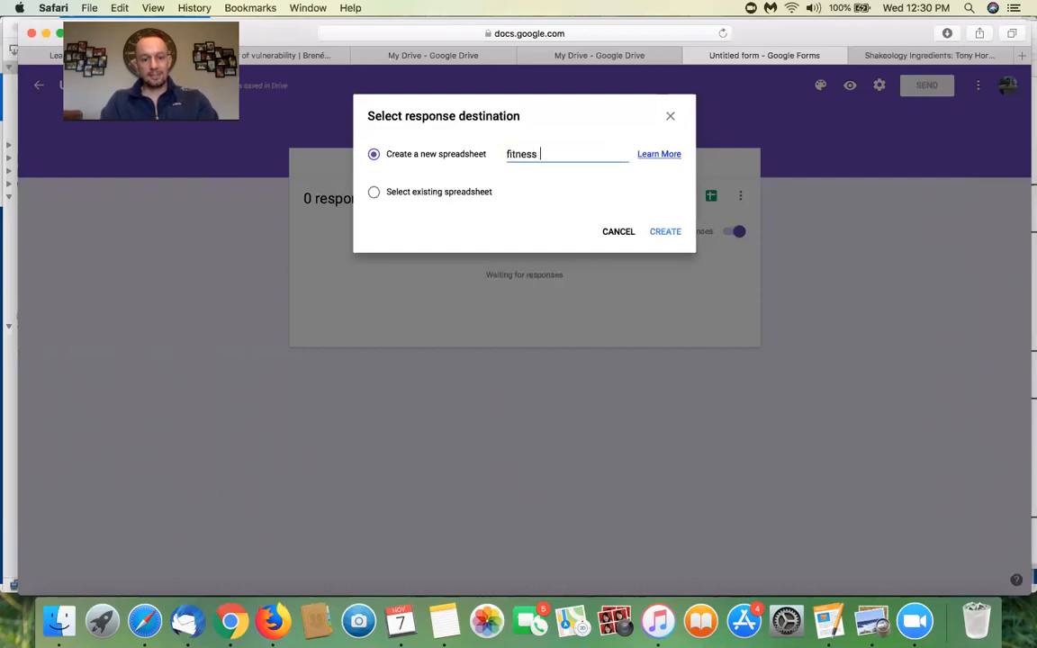
pyautogui.write('questions')
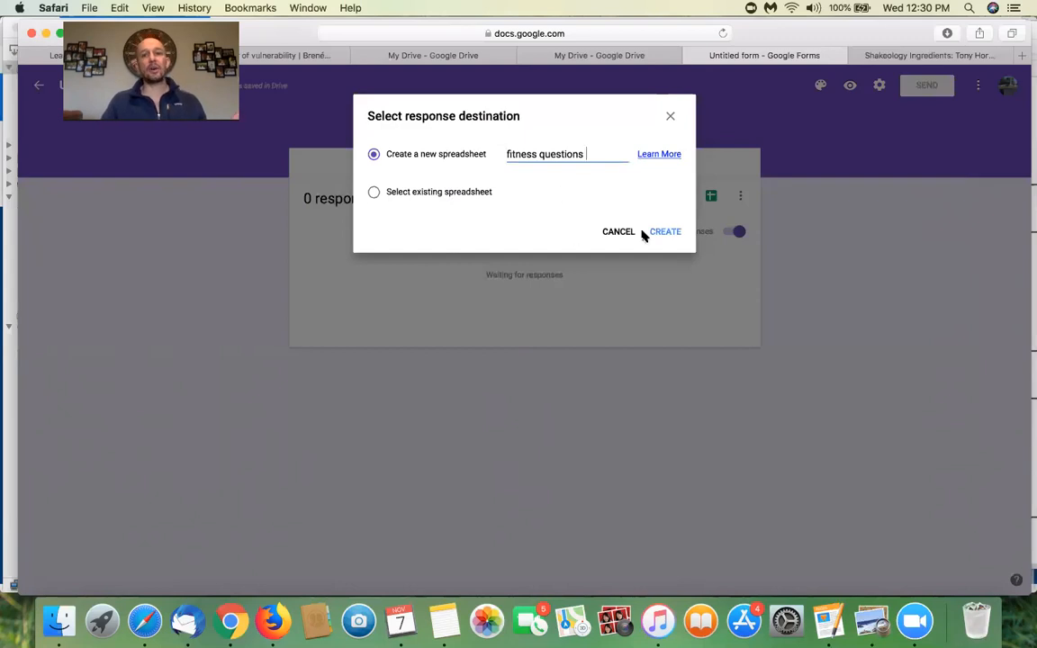
pyautogui.click(671, 233)
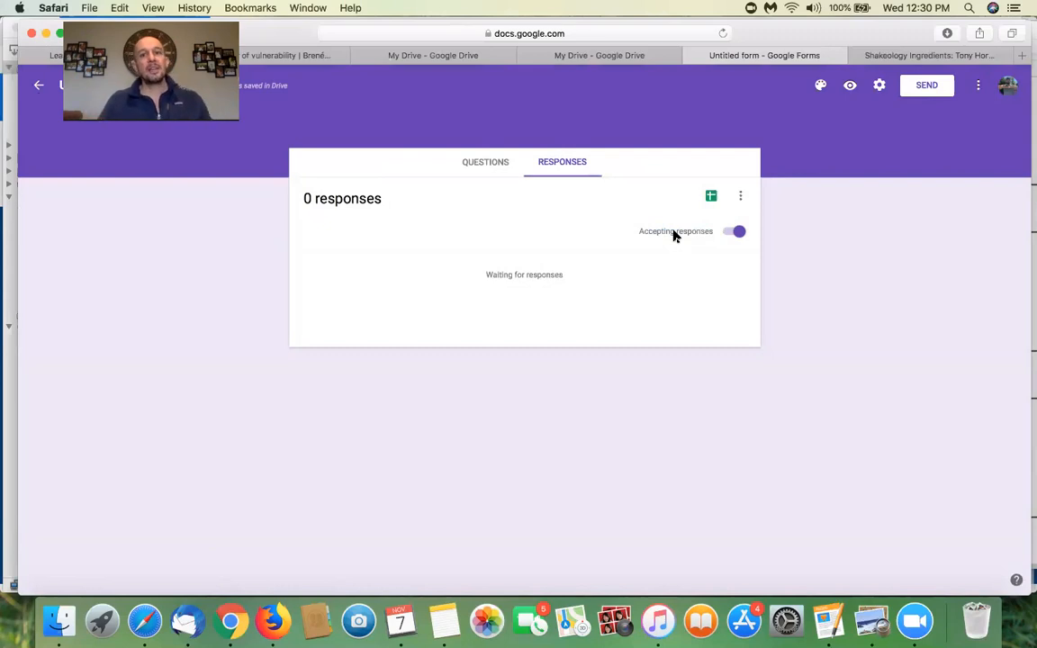
# Check which spreadsheet the form's response destination is set to, and close the settings without changing it.
pyautogui.click(739, 199)
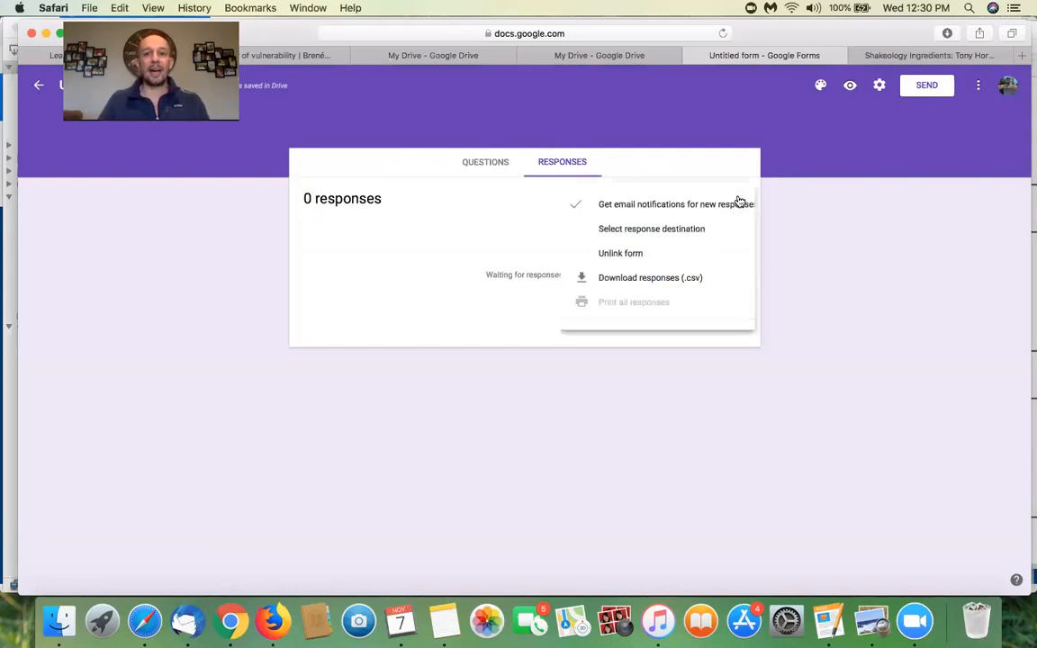
pyautogui.click(594, 231)
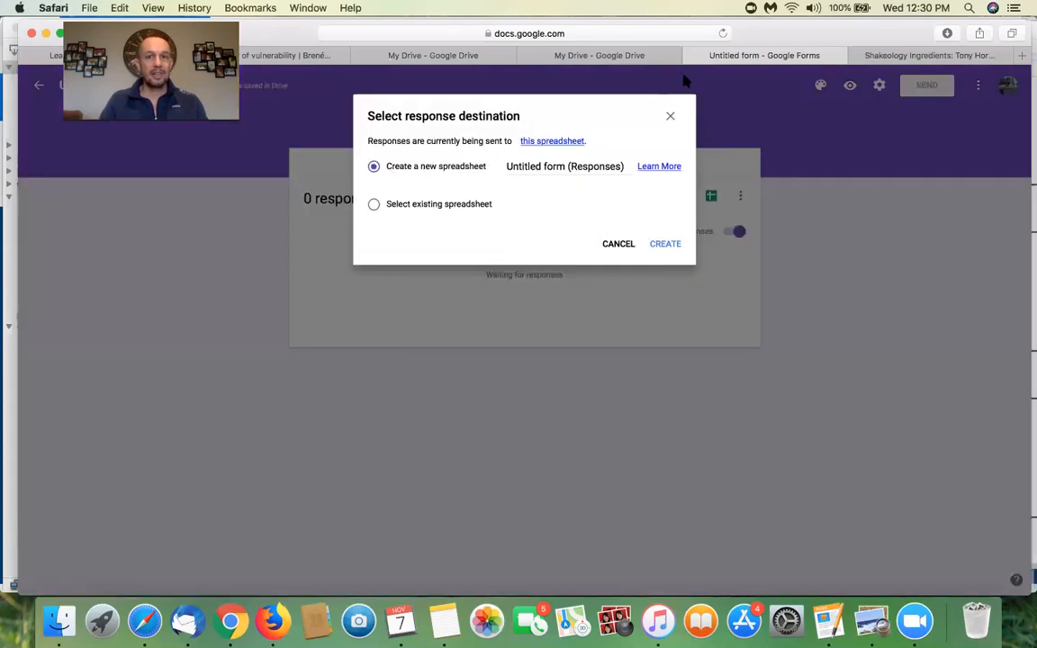
pyautogui.click(671, 115)
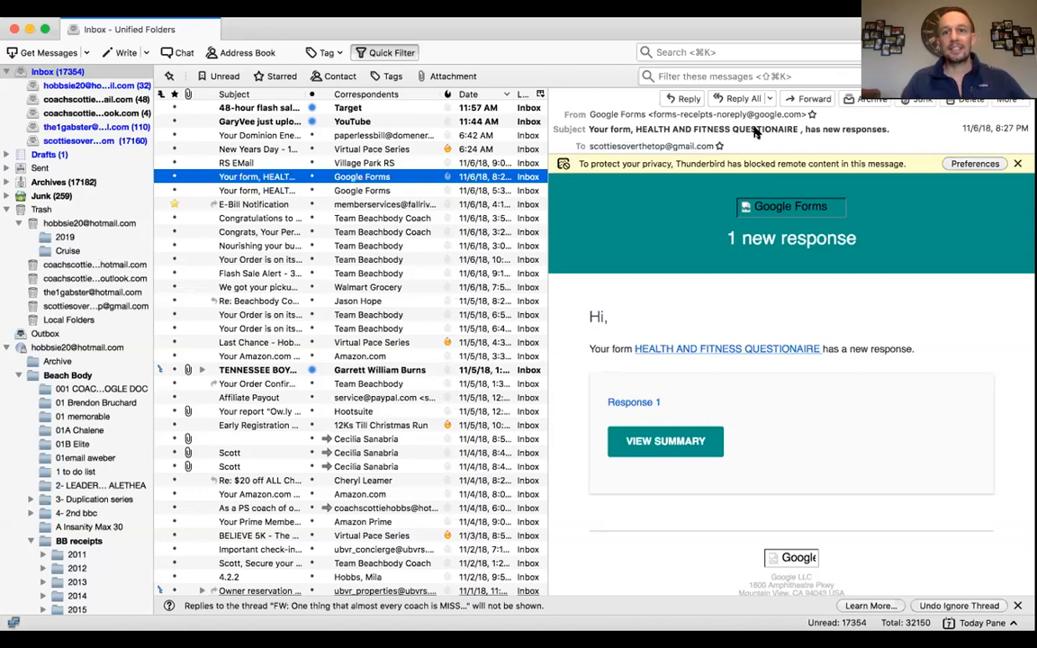
# In Thunderbird, open the 5:32 PM Google Forms new-response email, follow its summary link, and view the questionnaire's questions and responses.
pyautogui.click(394, 190)
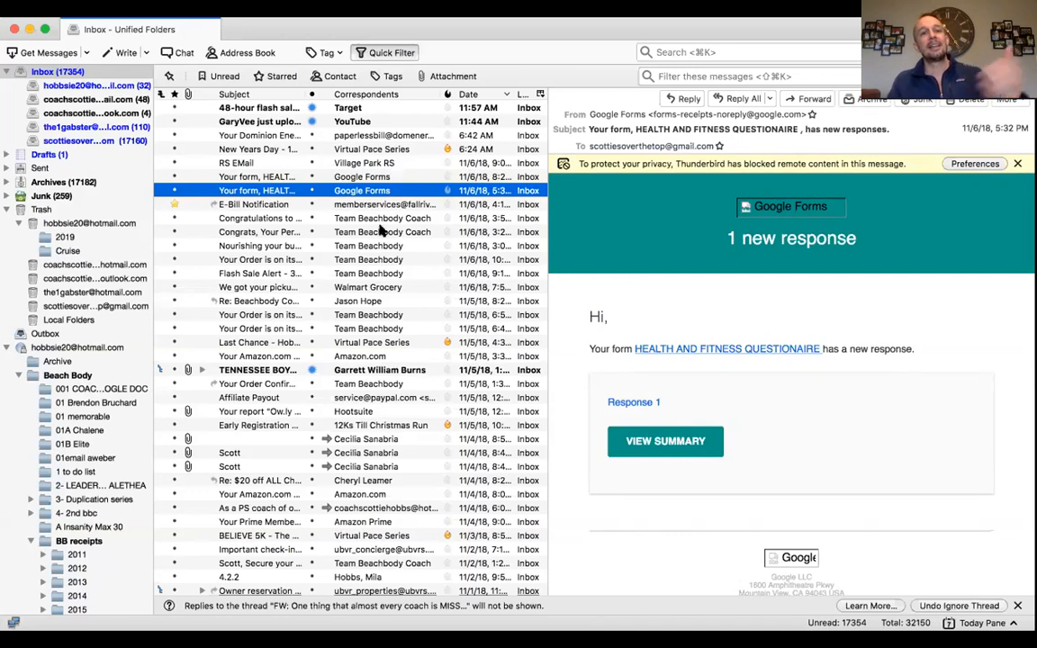
pyautogui.click(681, 446)
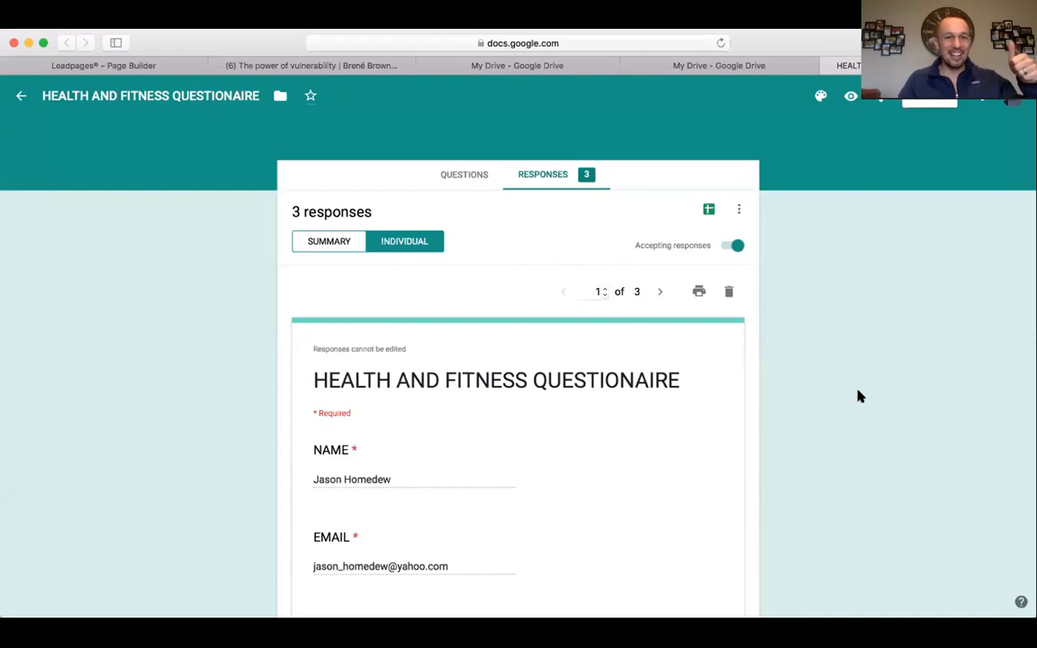
pyautogui.click(475, 178)
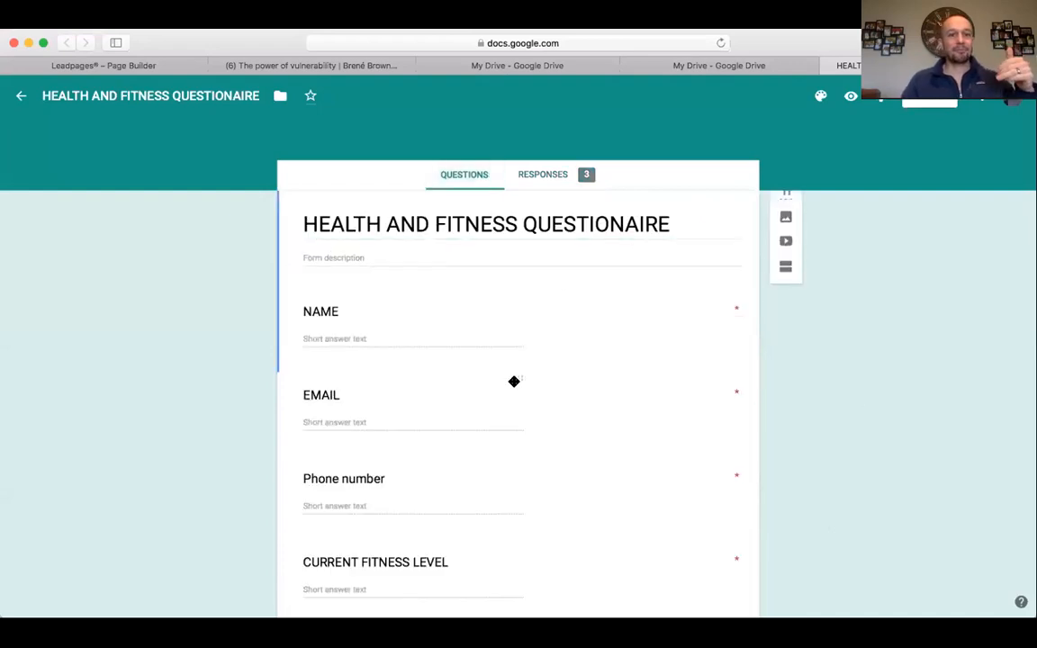
pyautogui.click(545, 178)
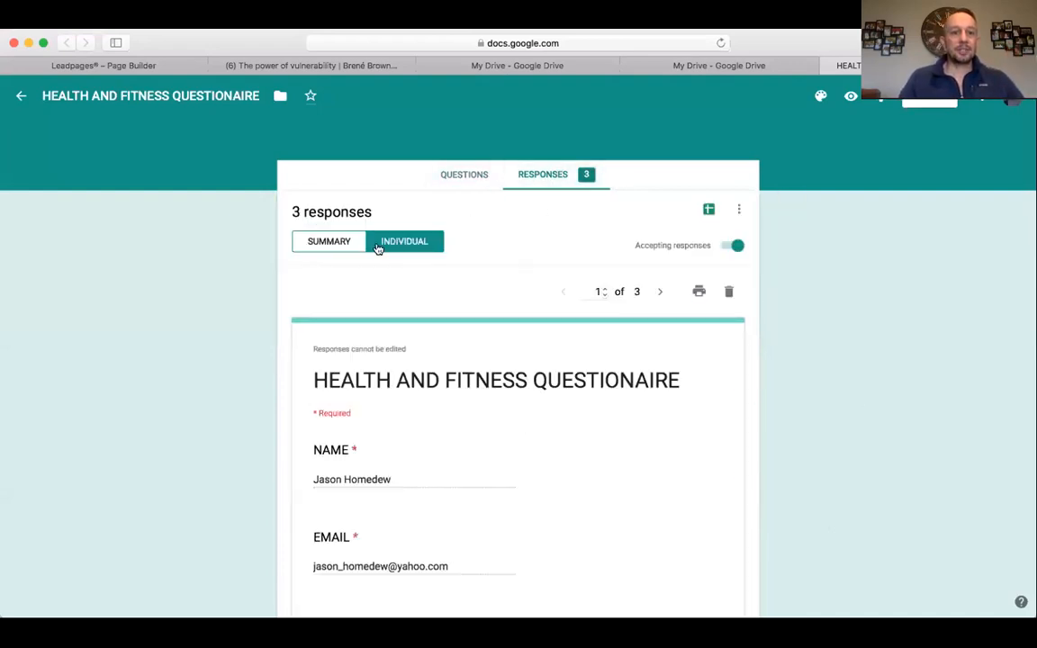
# Review the summary of all responses, from the contact details through the Shakeology and coach history charts.
pyautogui.click(327, 239)
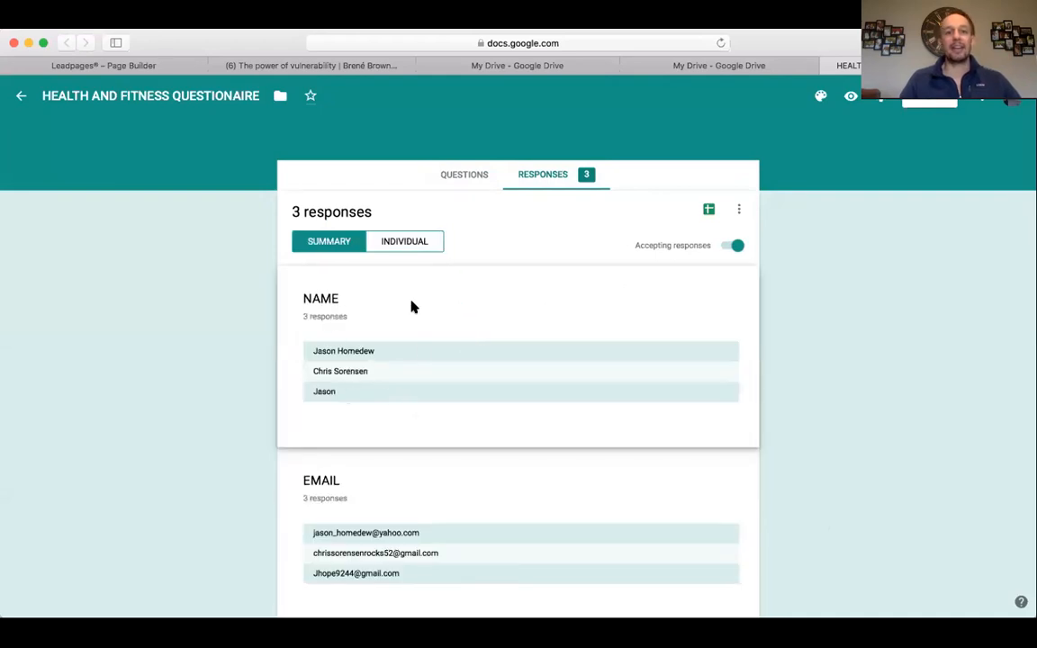
pyautogui.scroll(-10, 412, 305)
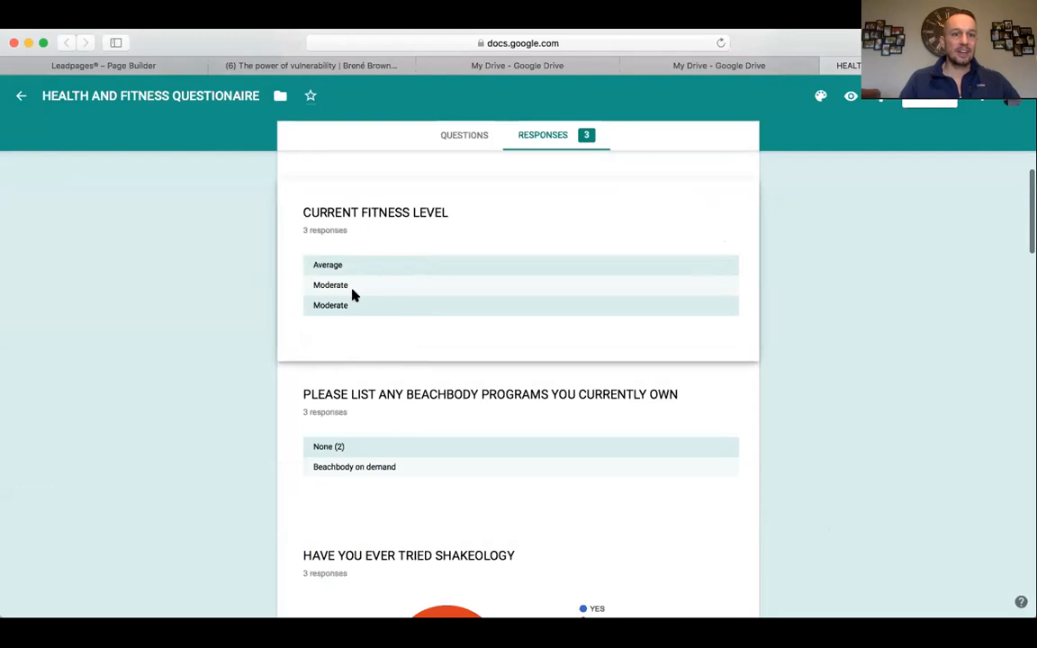
pyautogui.scroll(-5, 353, 291)
pyautogui.scroll(-7, 354, 295)
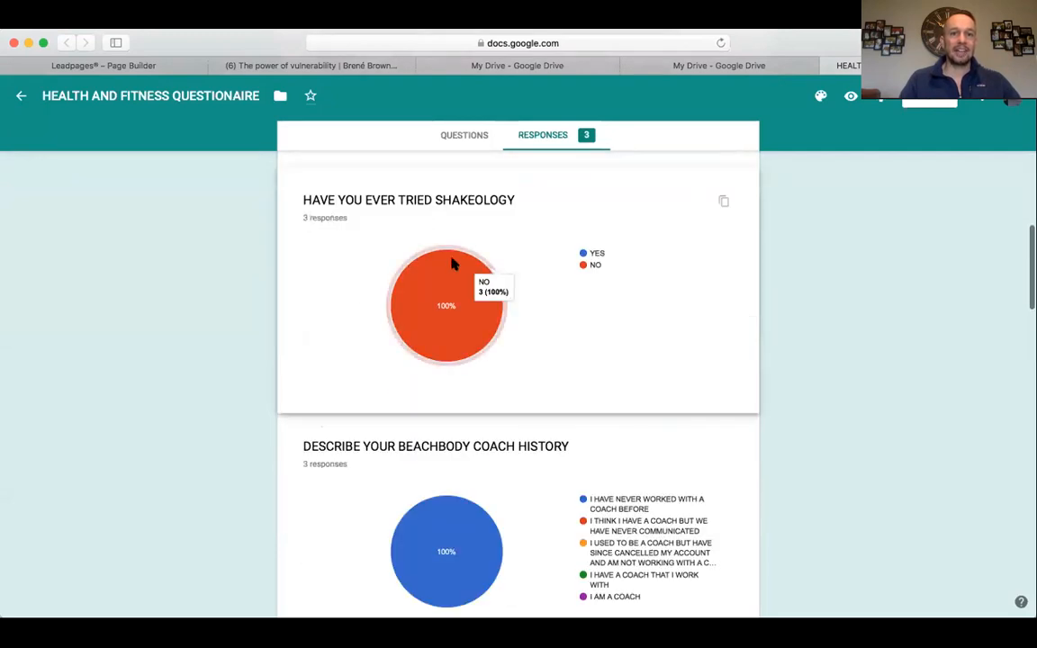
pyautogui.scroll(20, 450, 265)
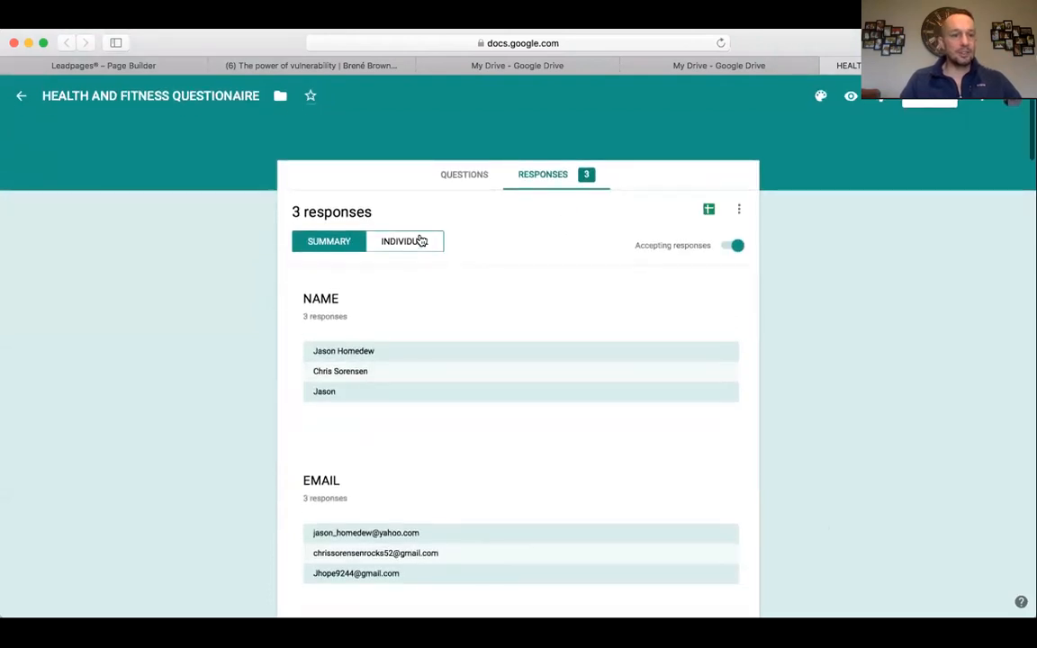
# Read the first individual response in full, from fitness level and workout preferences through struggles, injuries and goals to the final motivation question.
pyautogui.click(418, 240)
pyautogui.scroll(-3, 497, 386)
pyautogui.scroll(3, 497, 386)
pyautogui.scroll(-8, 498, 387)
pyautogui.scroll(-4, 499, 391)
pyautogui.scroll(4, 498, 391)
pyautogui.scroll(-6, 421, 345)
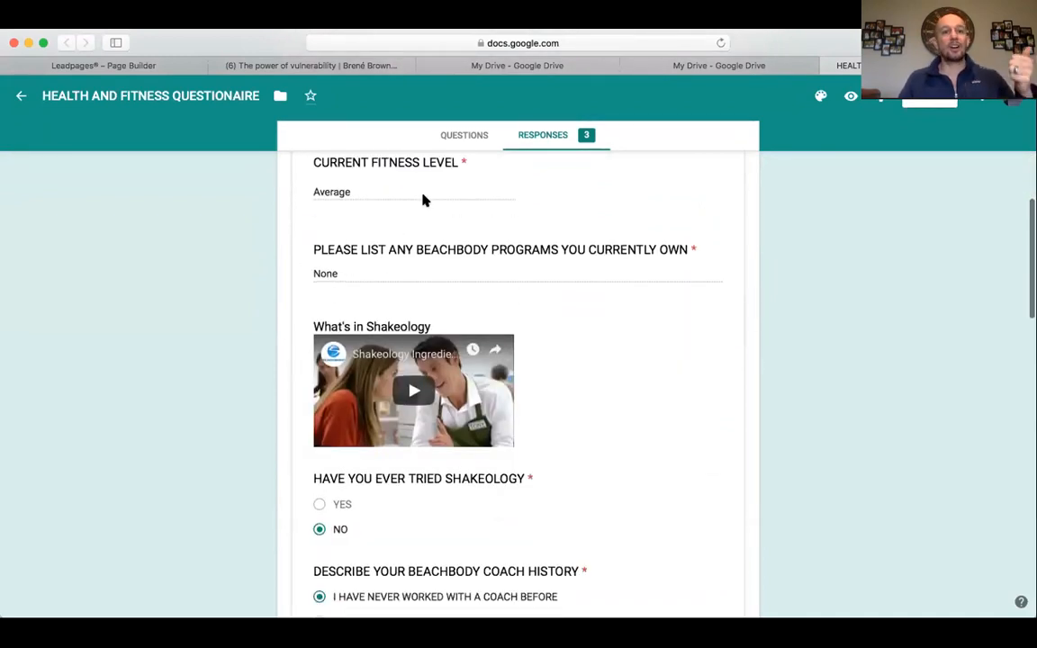
pyautogui.scroll(-2, 425, 200)
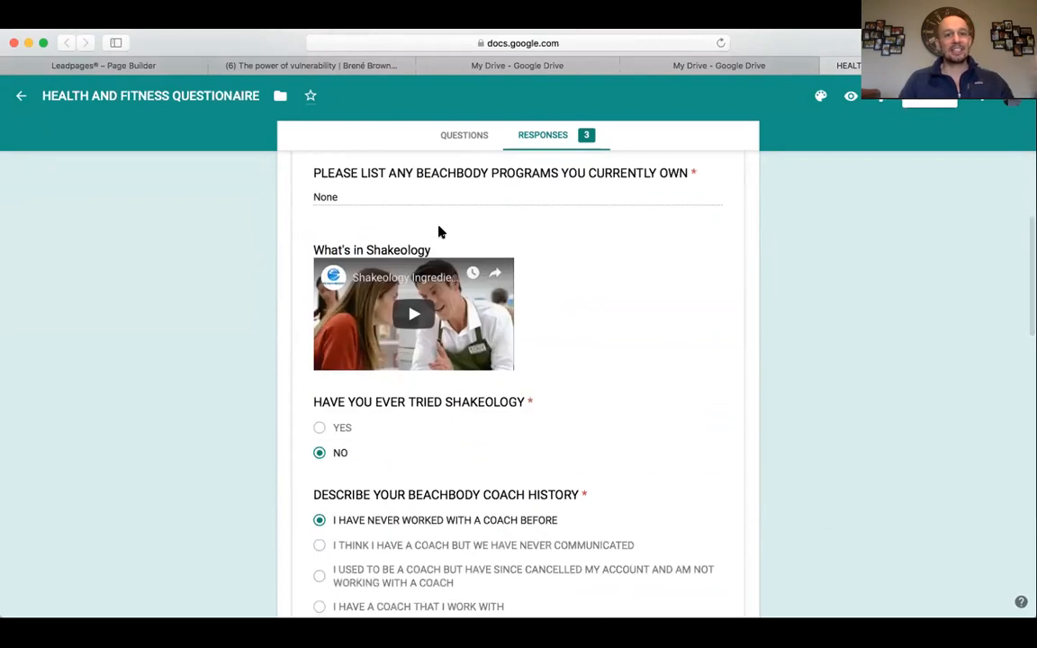
pyautogui.scroll(-3, 500, 227)
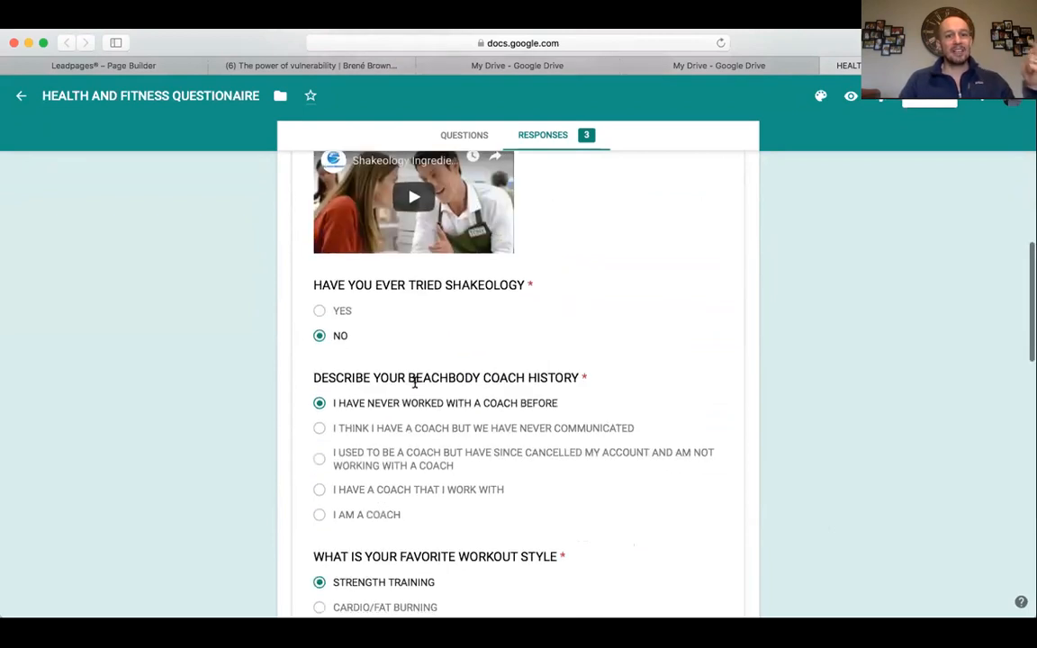
pyautogui.scroll(-2, 414, 383)
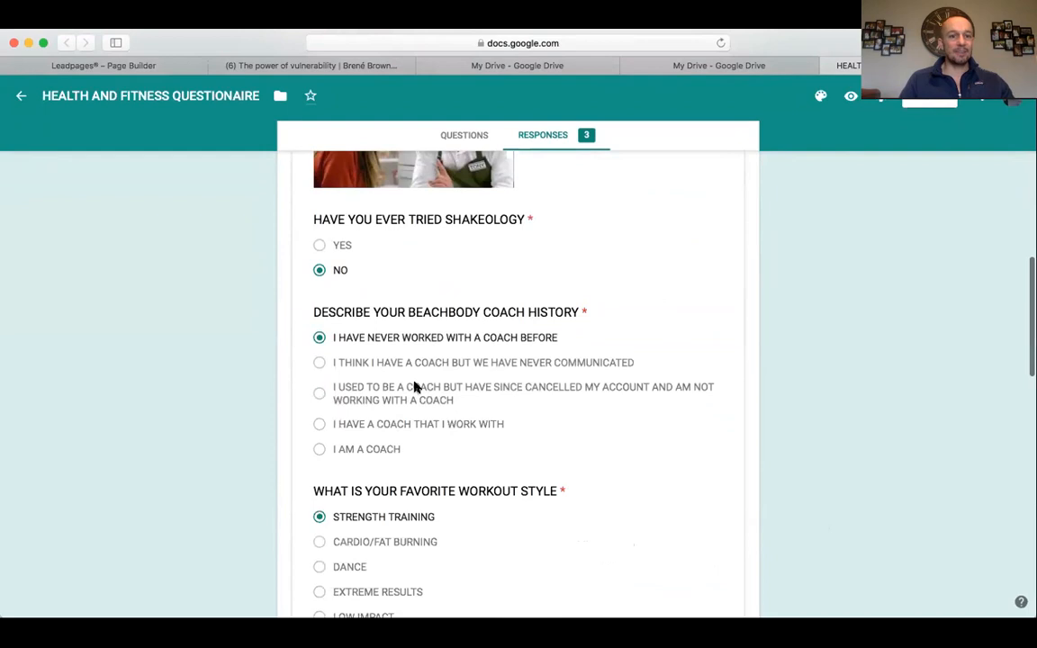
pyautogui.scroll(-4, 414, 387)
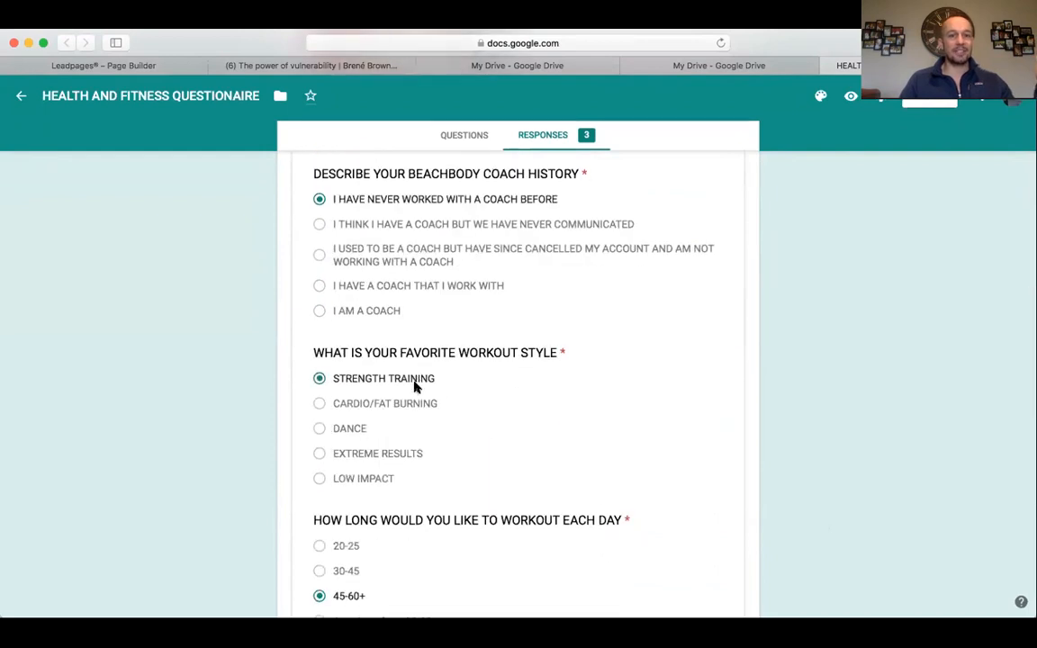
pyautogui.scroll(-4, 416, 386)
pyautogui.scroll(-2, 416, 385)
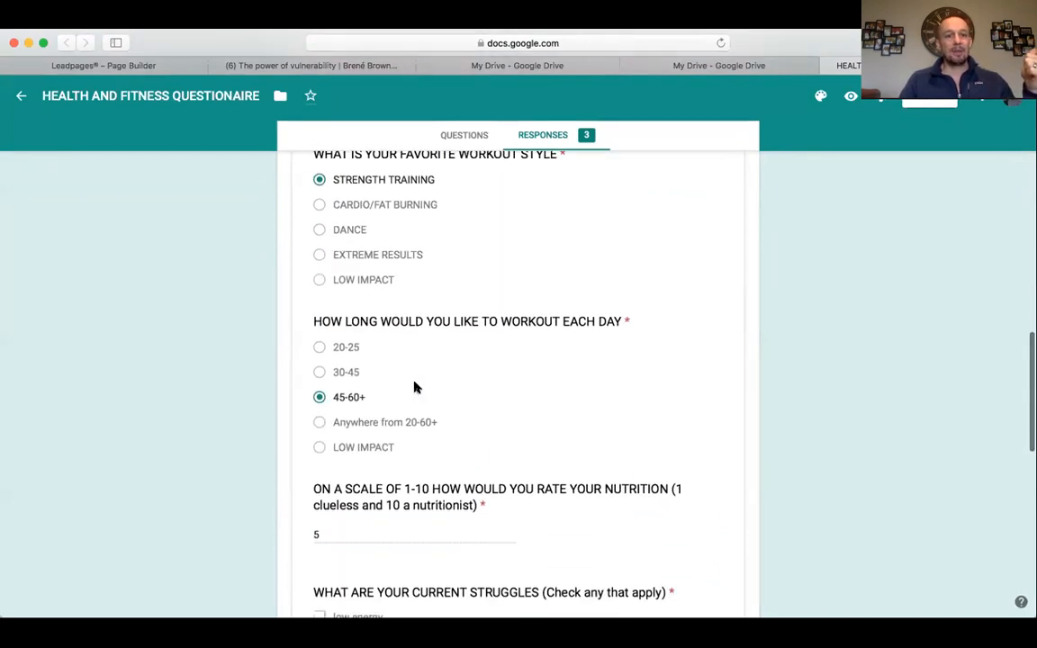
pyautogui.scroll(-4, 414, 387)
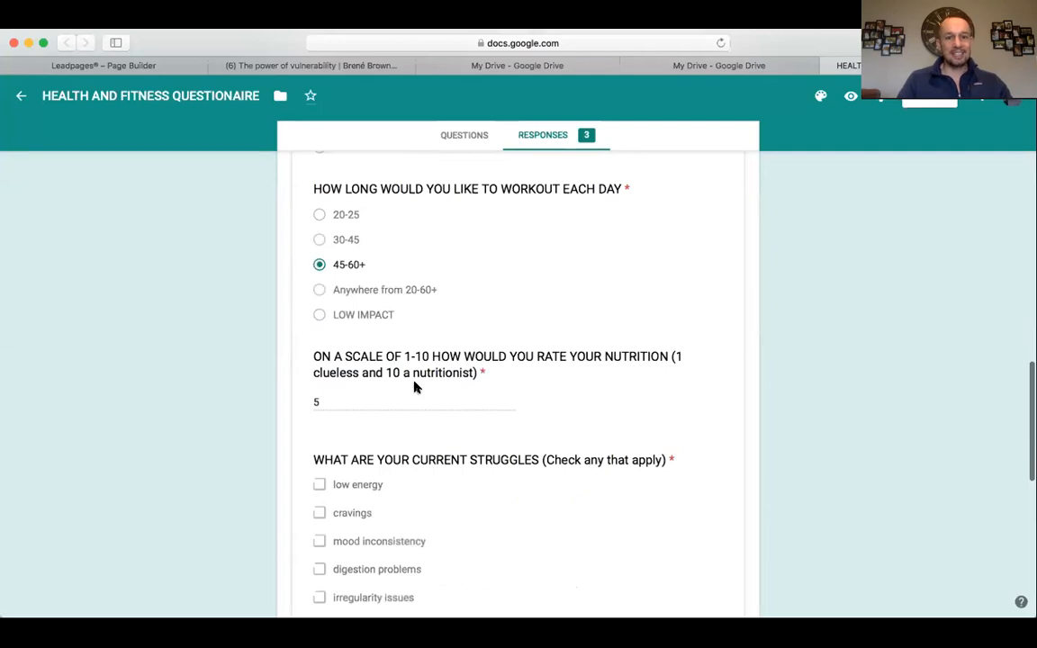
pyautogui.scroll(-8, 333, 419)
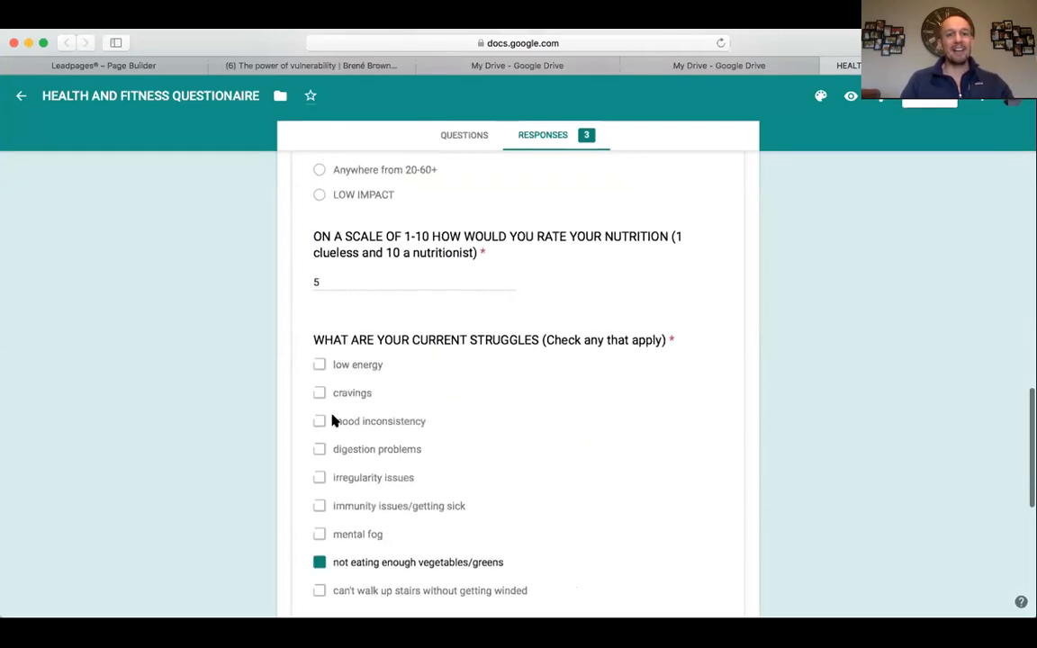
pyautogui.scroll(-3, 436, 436)
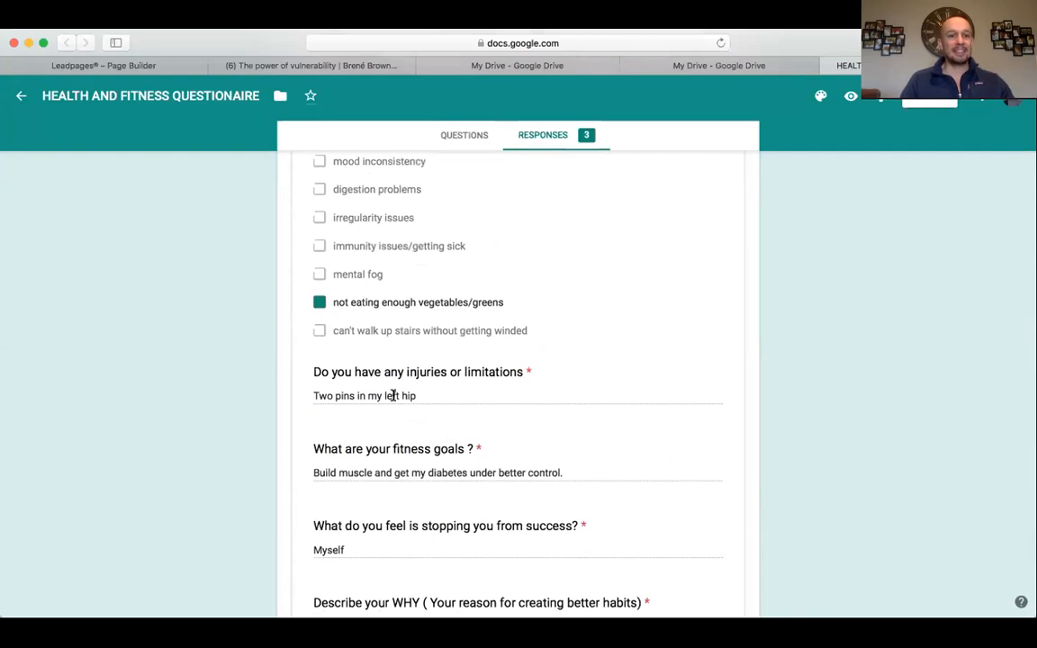
pyautogui.scroll(-3, 369, 455)
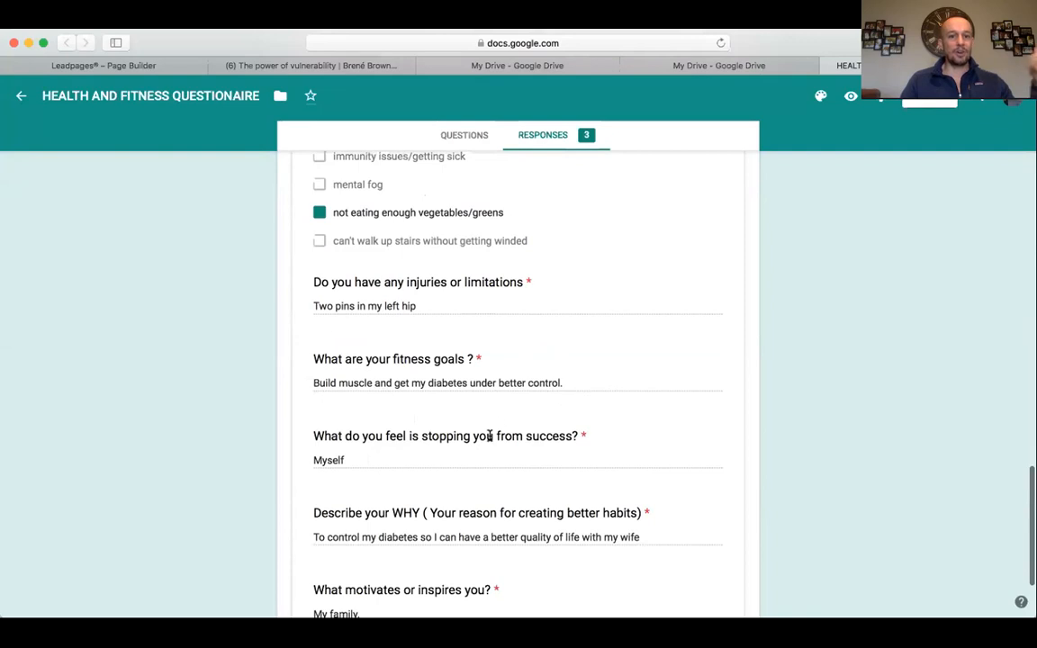
pyautogui.scroll(-2, 490, 436)
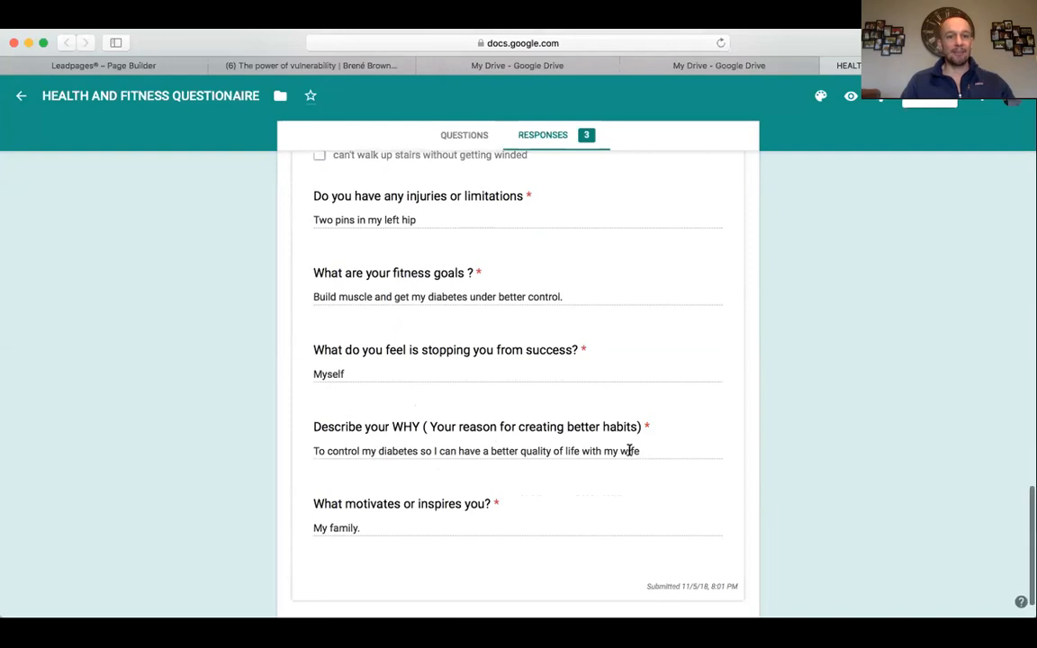
pyautogui.scroll(-2, 628, 450)
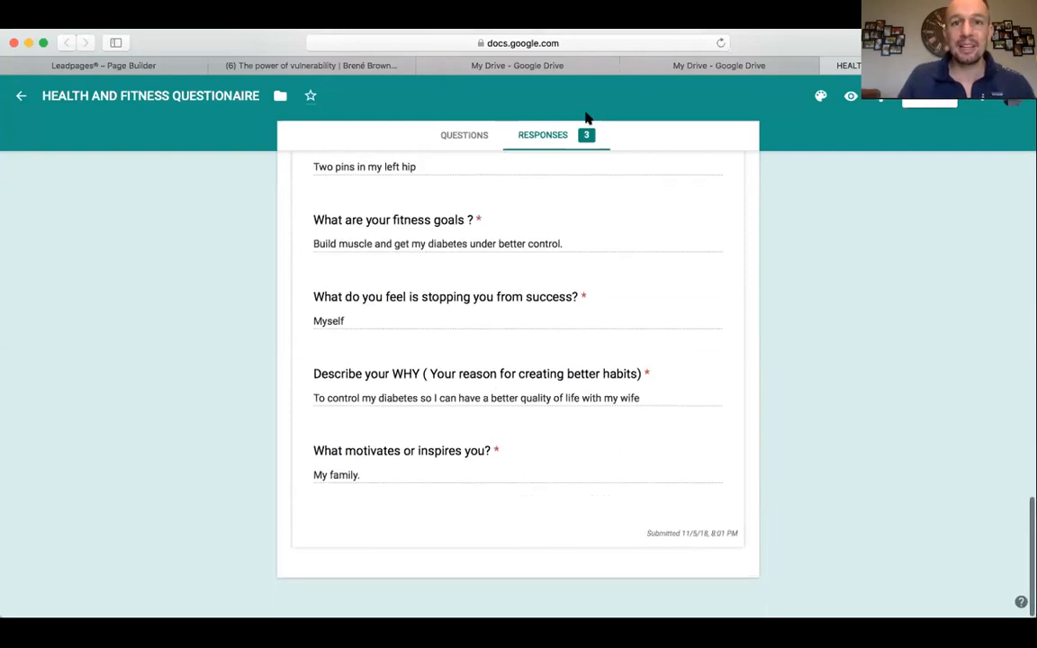